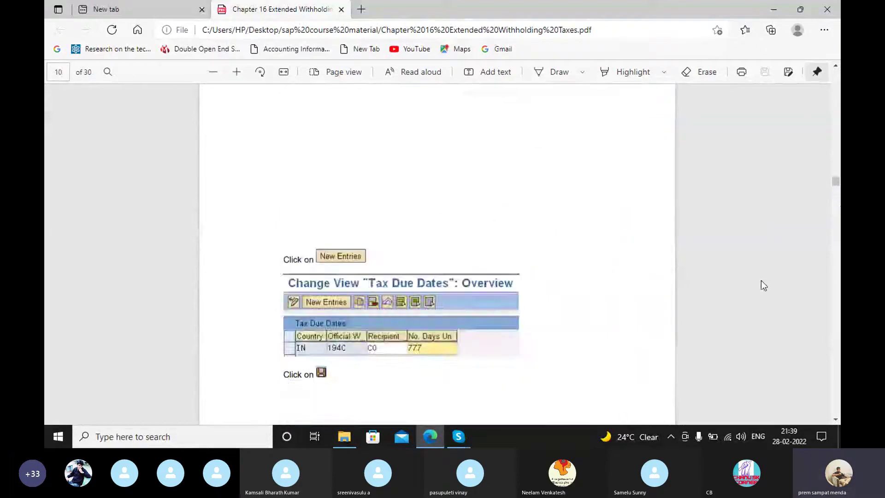
Step: Scroll the Chapter 16 PDF to page 4, section 2.1 Check Withholding Tax Countries
scroll(736, 214, up, 20)
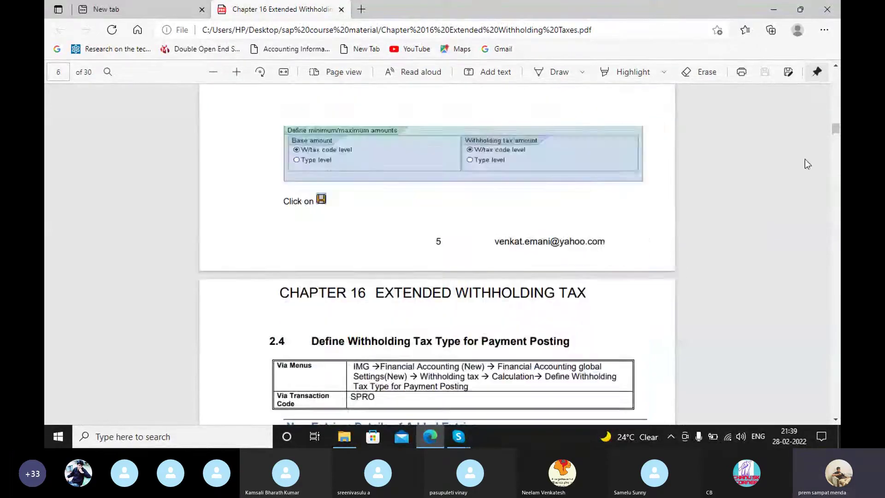
scroll(736, 214, up, 10)
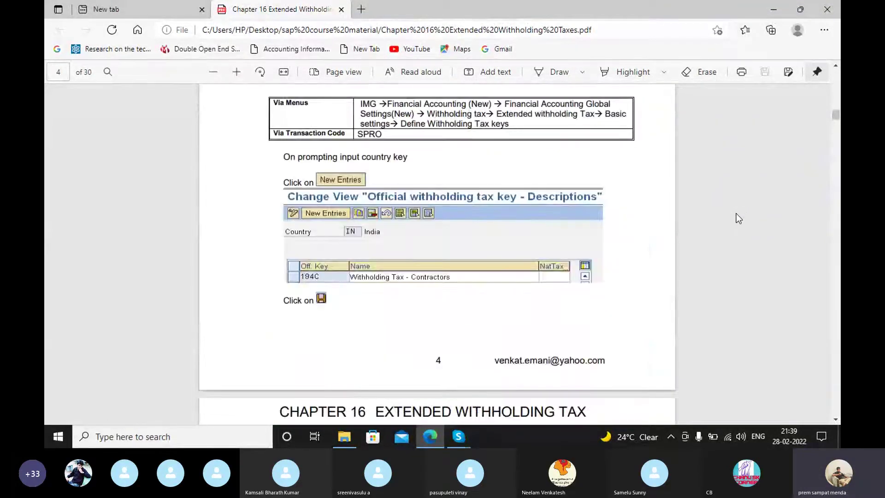
scroll(746, 217, down, 6)
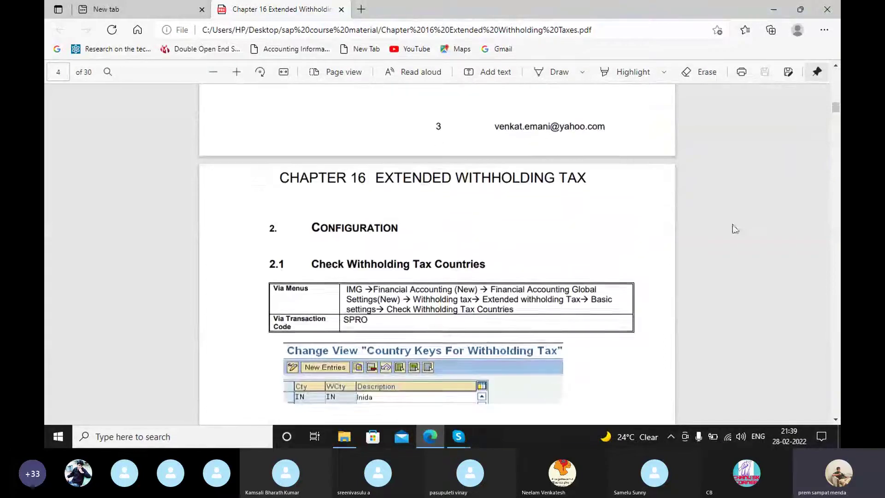
scroll(719, 230, down, 1)
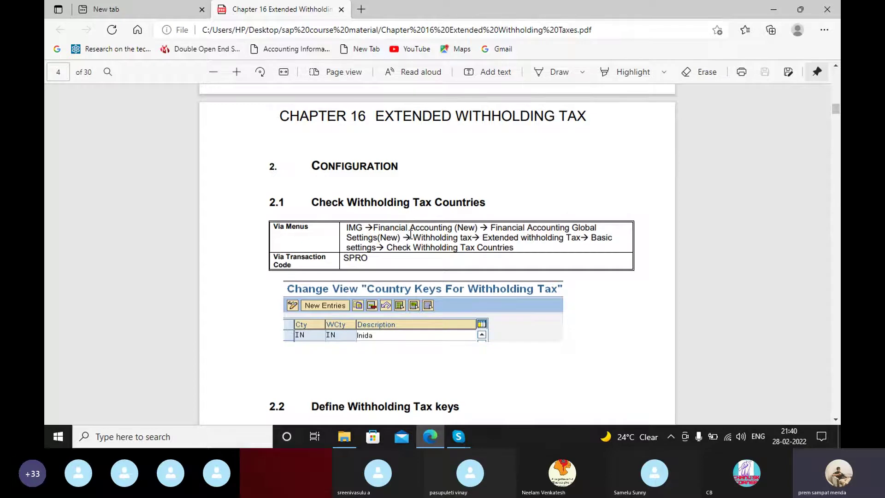
Step: Minimize the open windows, start SAP Logon despite the warning, and maximize it
click(777, 9)
click(776, 7)
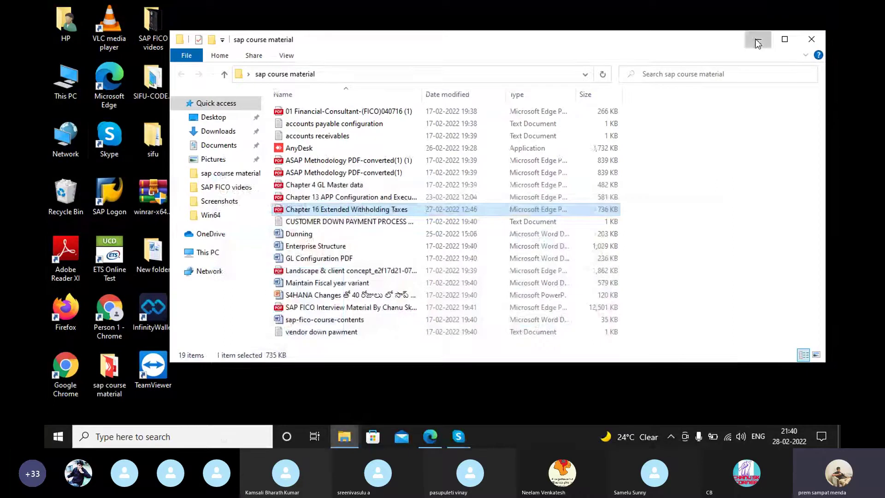
click(758, 41)
double_click(113, 181)
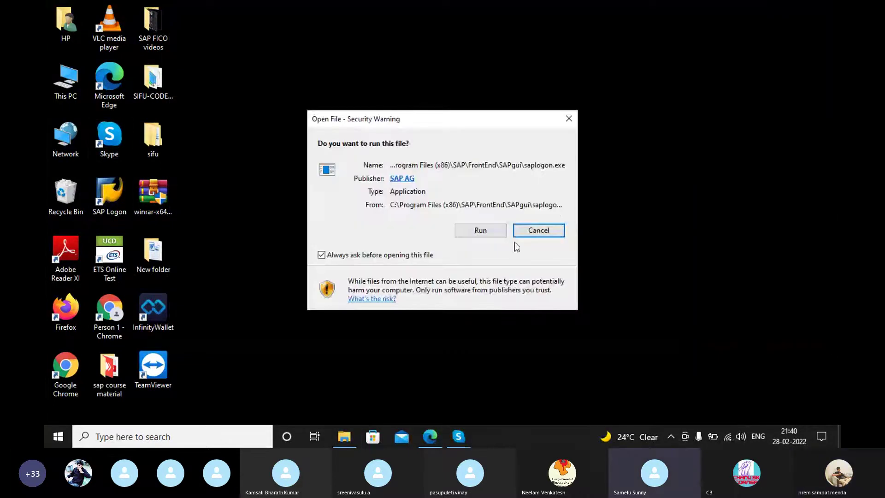
click(491, 228)
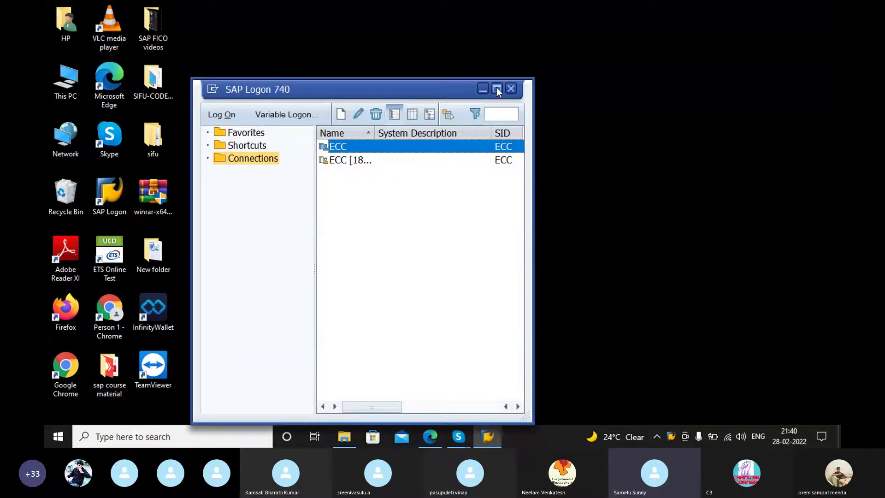
click(495, 88)
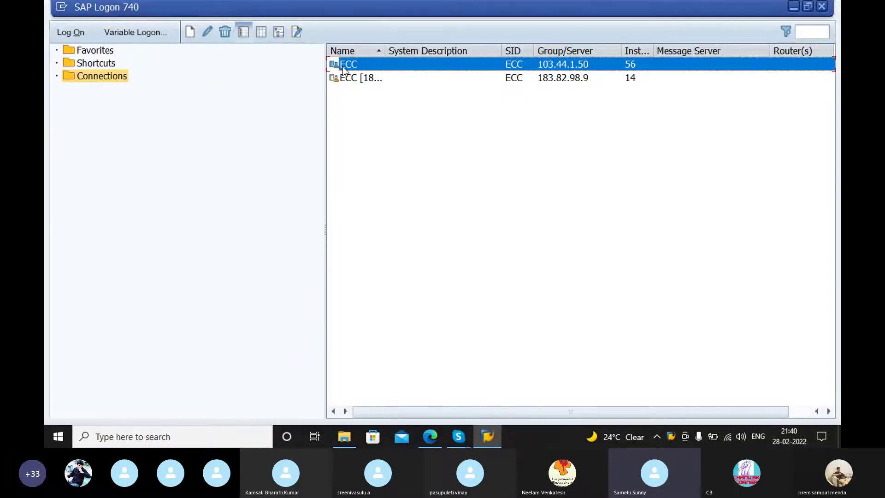
Step: Connect to the ECC system and log on to client 800 with the user name and password
key(Return)
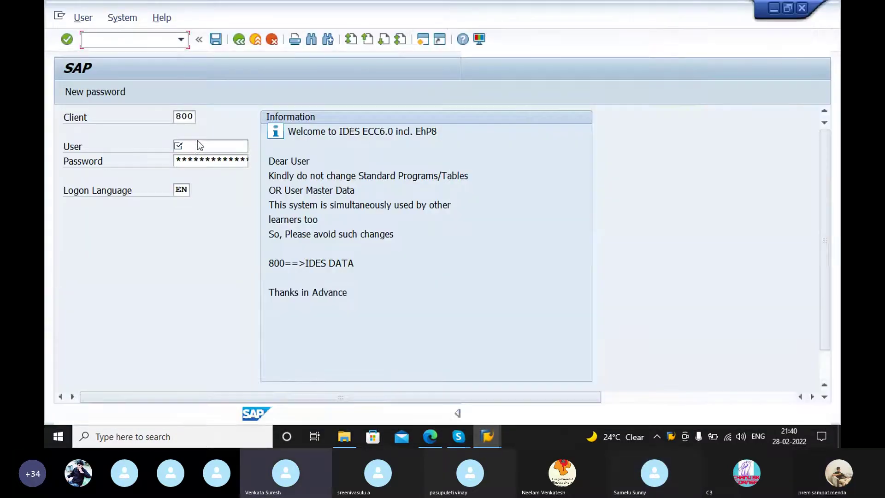
click(197, 144)
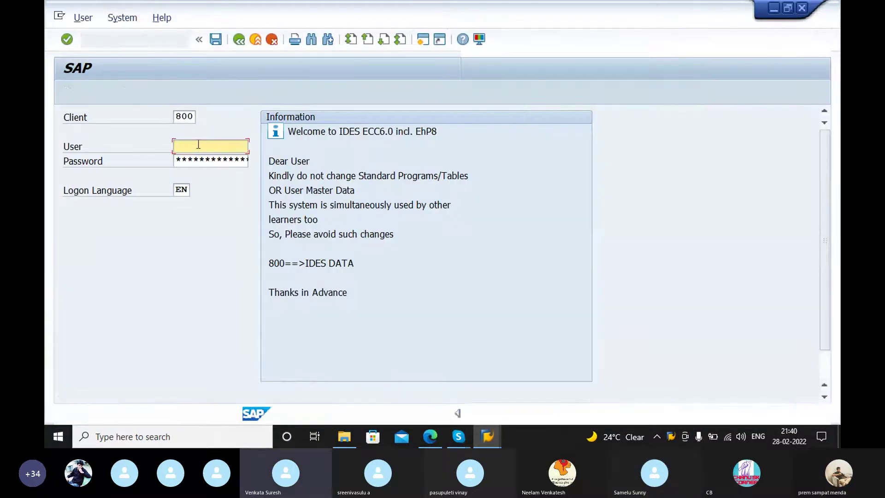
text(erp1)
key(Tab)
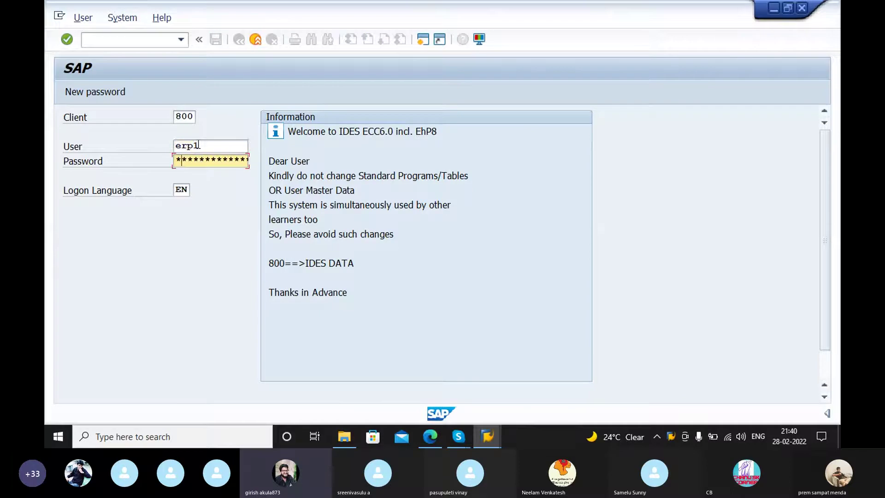
key(Return)
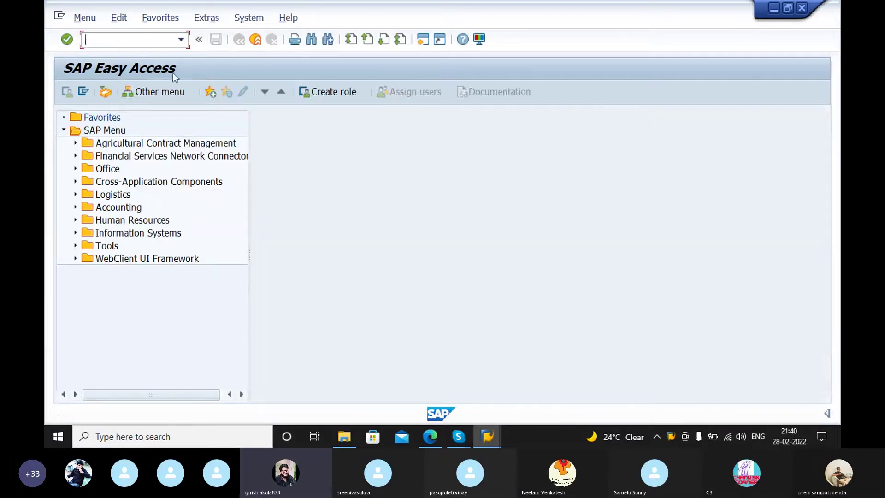
Step: Start transaction SPRO and open the SAP Reference IMG
text(spro)
key(Return)
click(134, 98)
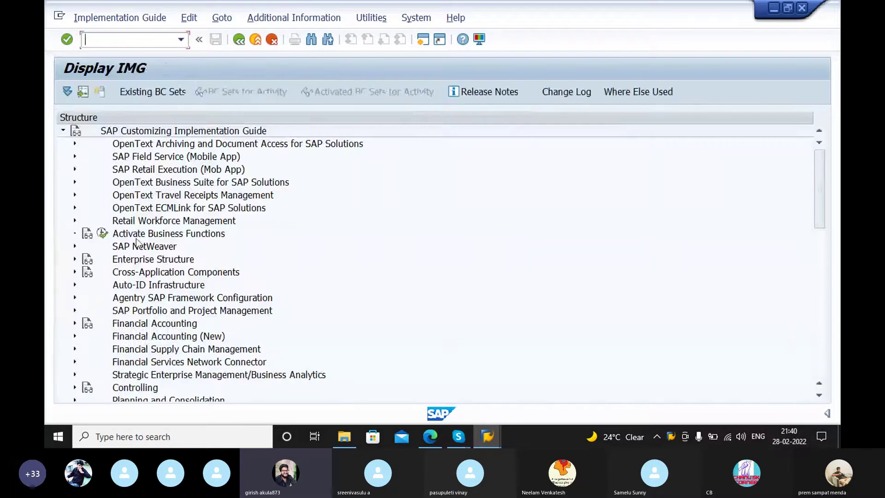
Step: Expand Financial Accounting (New) down to Extended Withholding Tax Basic Settings and run Check Withholding Tax Countries
click(75, 335)
scroll(154, 292, down, 1)
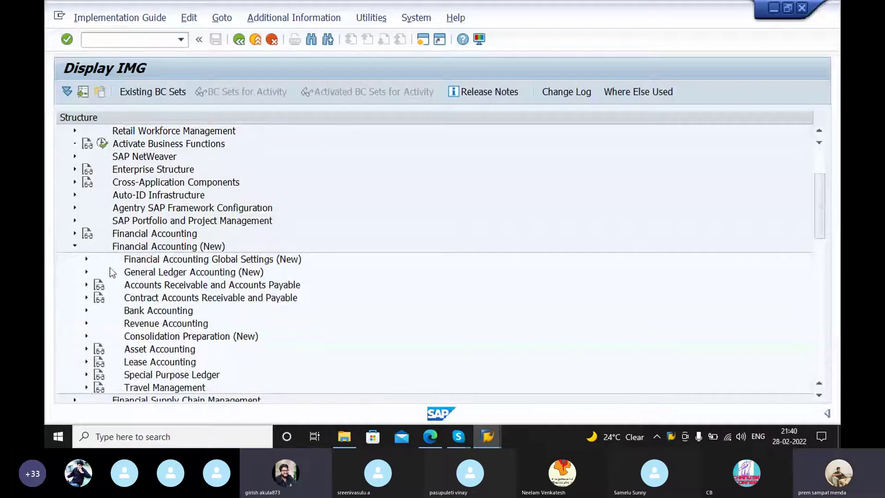
click(86, 259)
scroll(108, 291, down, 1)
click(97, 283)
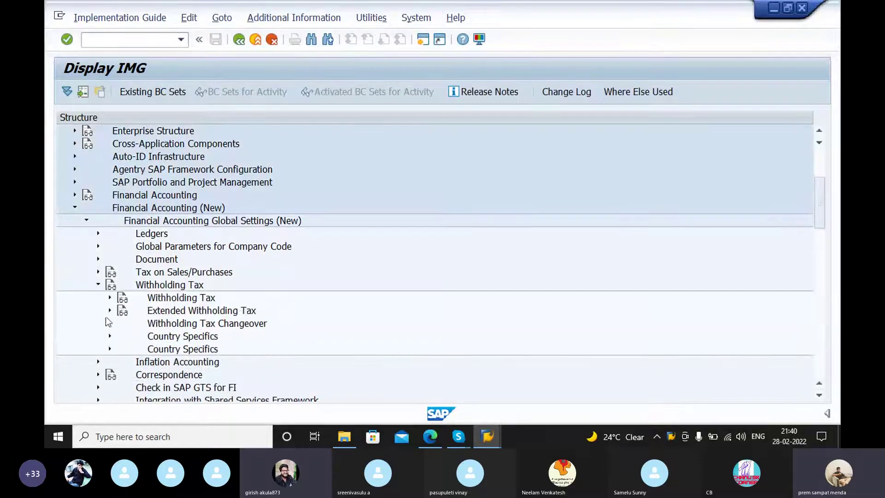
click(110, 311)
scroll(283, 337, down, 1)
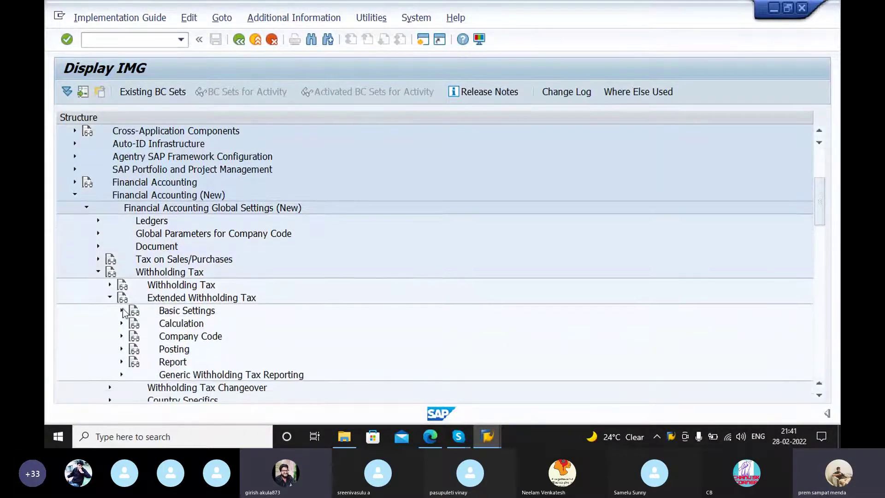
click(121, 312)
scroll(118, 314, down, 2)
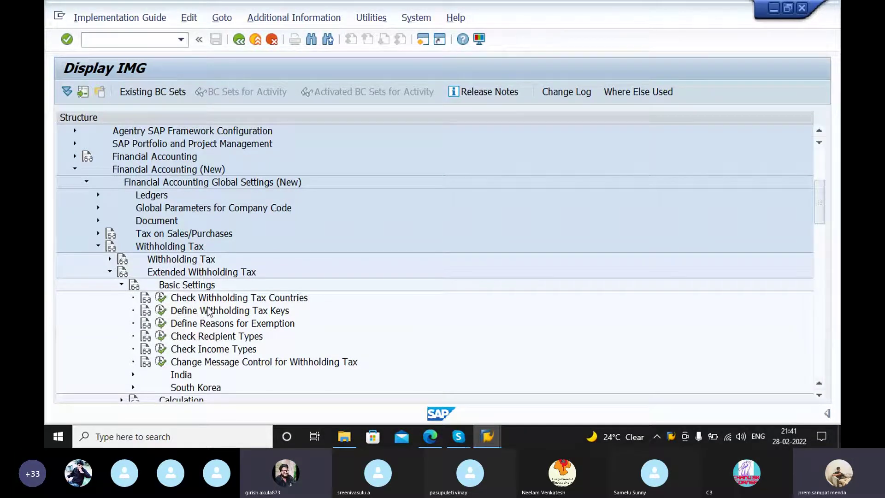
click(161, 298)
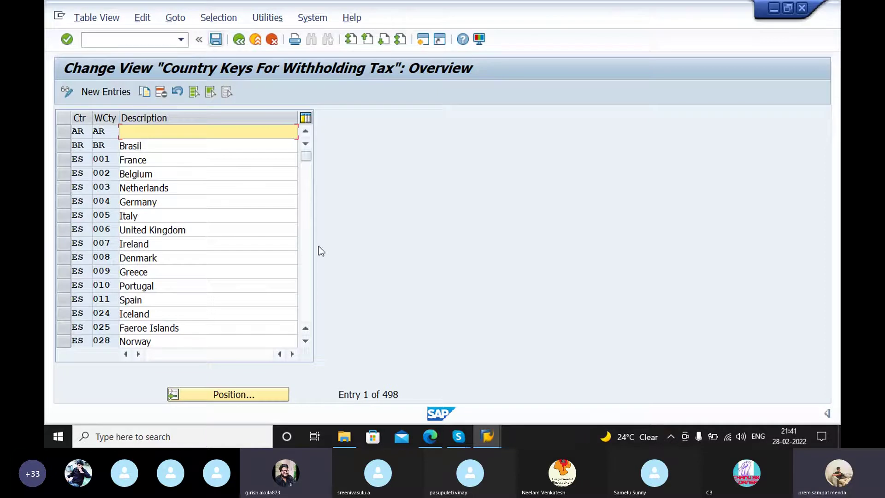
Step: Check section 2.1 in the PDF guide, then go back from the country keys table to the IMG tree
click(431, 433)
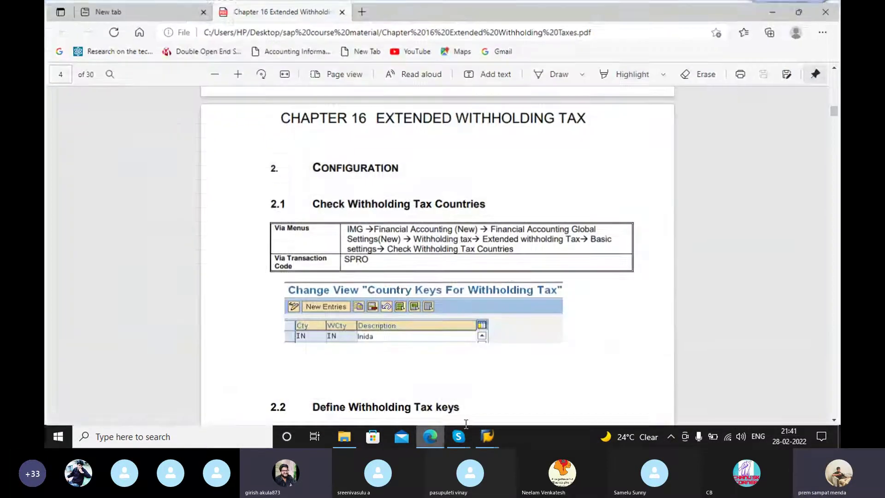
scroll(508, 272, down, 2)
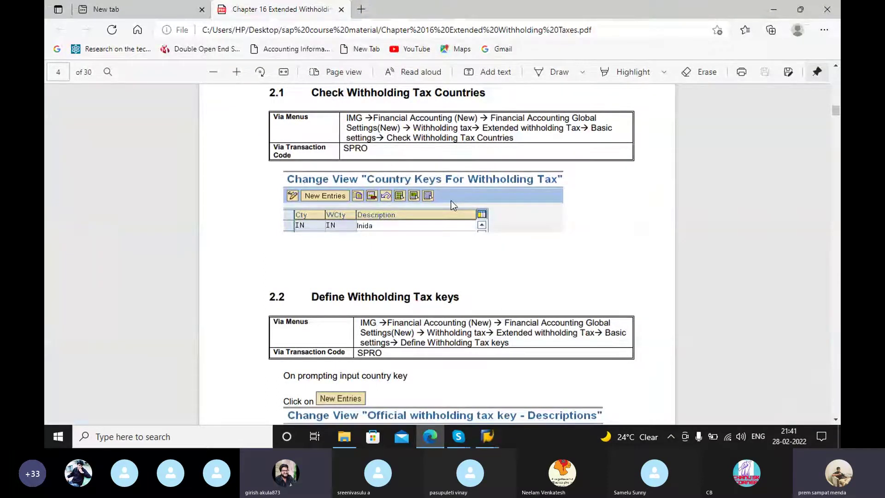
mouse_move(487, 436)
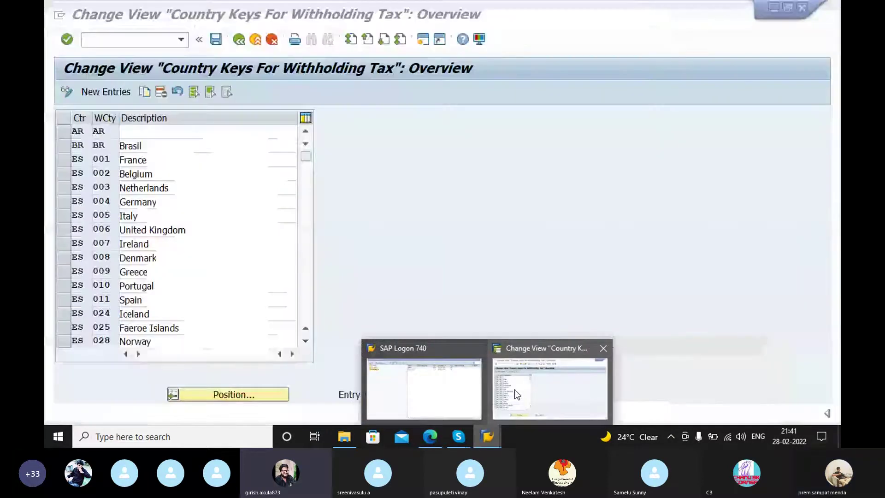
click(514, 389)
click(239, 39)
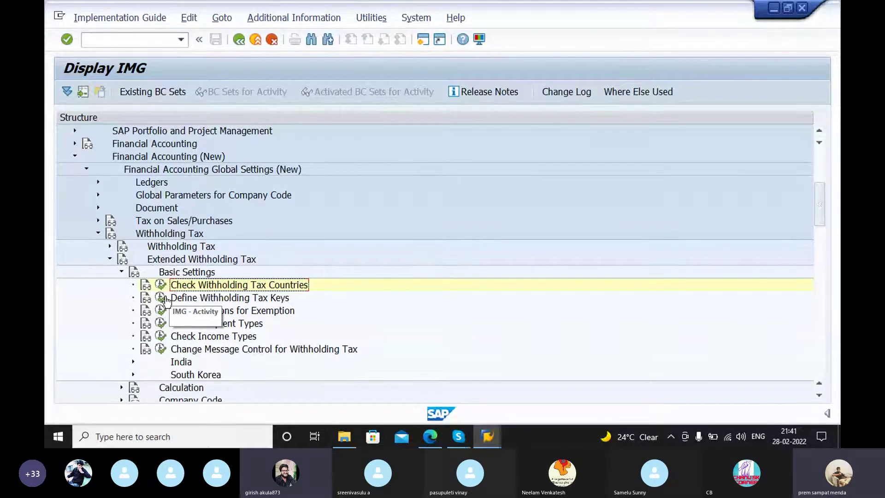
Step: Open Define Withholding Tax Keys for country IN, review its 14 keys, and return to the IMG
click(164, 299)
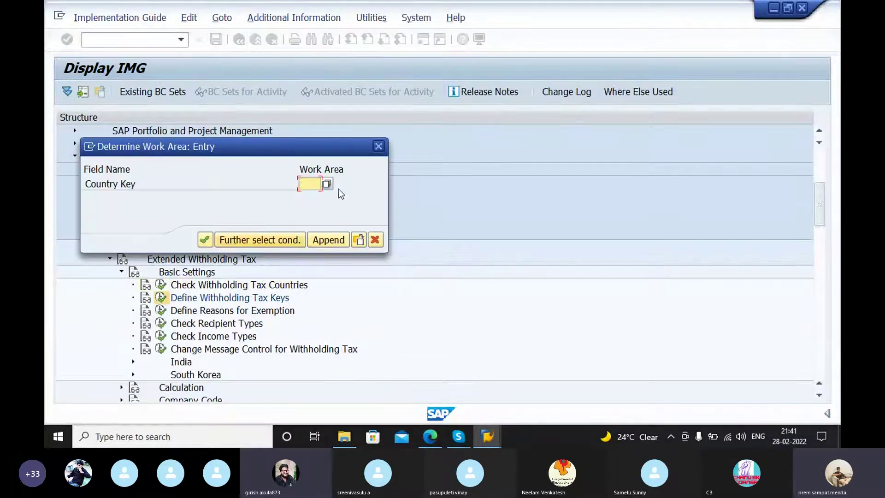
text(in)
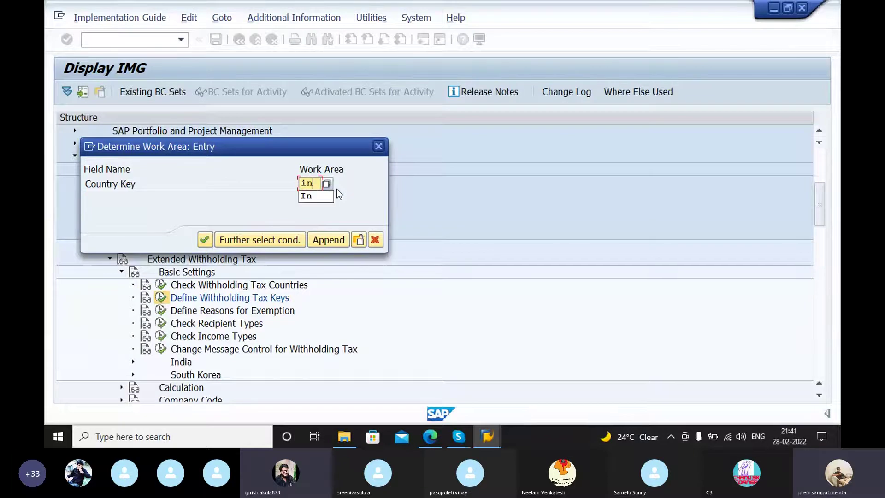
click(208, 236)
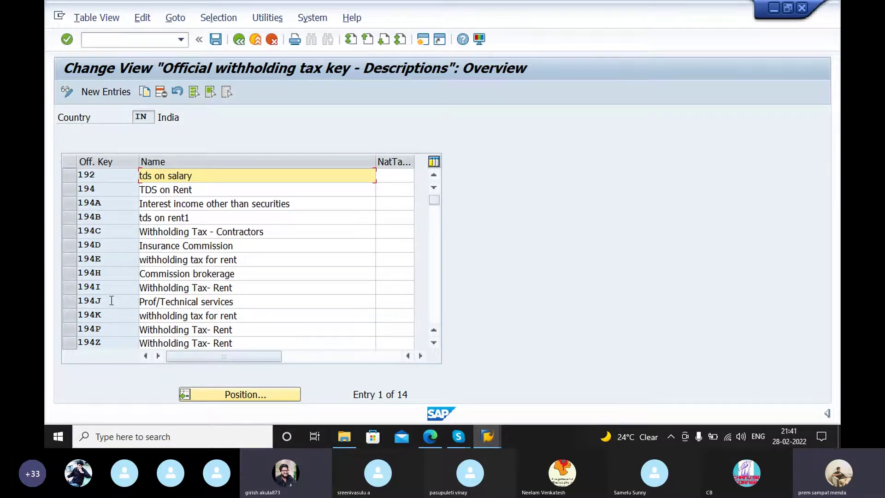
click(239, 40)
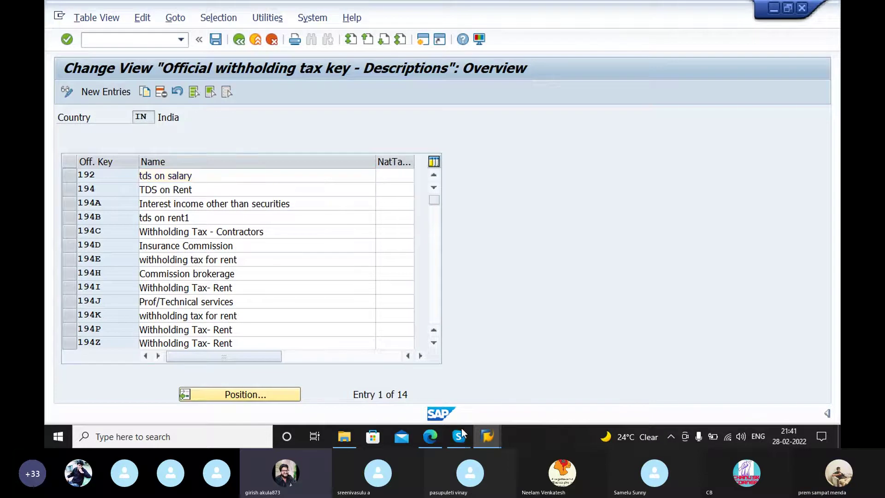
click(432, 436)
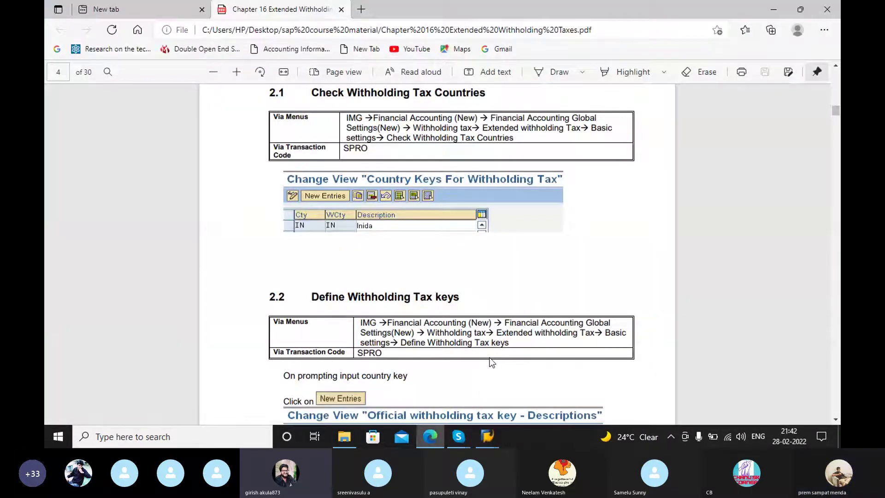
Step: Read guide section 2.3 on invoice-posting withholding tax types (sample I1 on gross amount), then return to the IMG
scroll(492, 361, down, 10)
scroll(436, 227, up, 3)
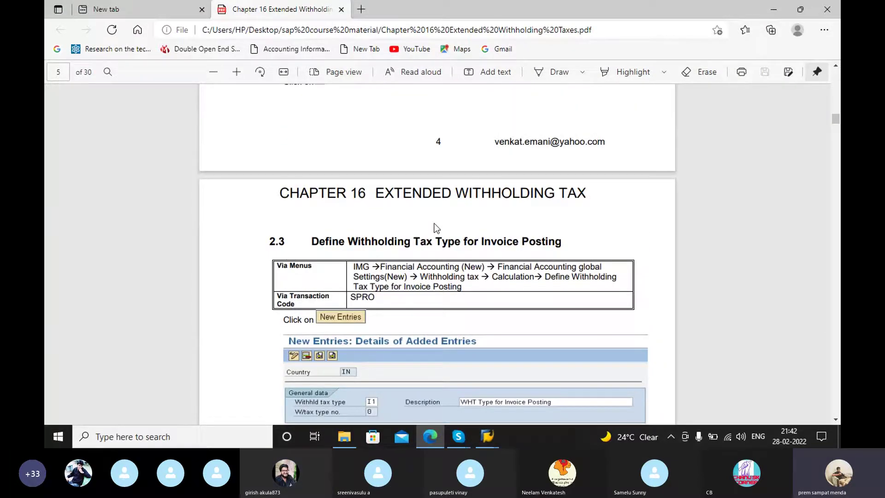
scroll(533, 229, down, 3)
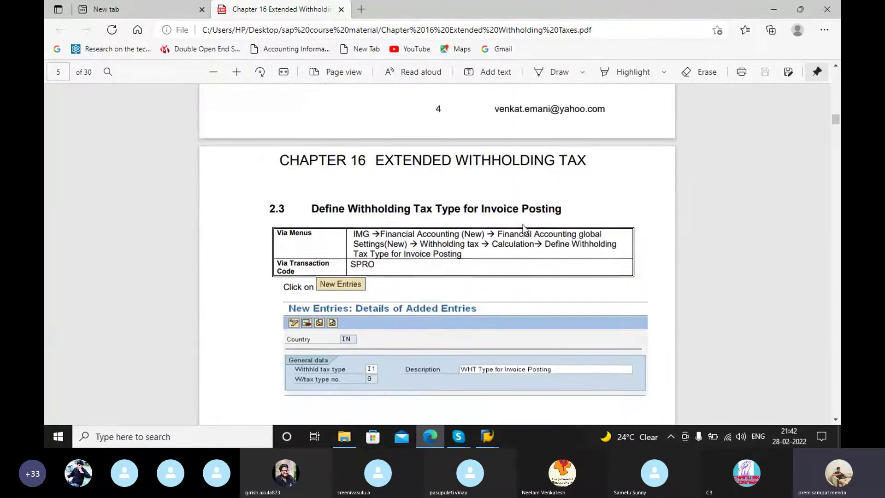
scroll(452, 186, up, 1)
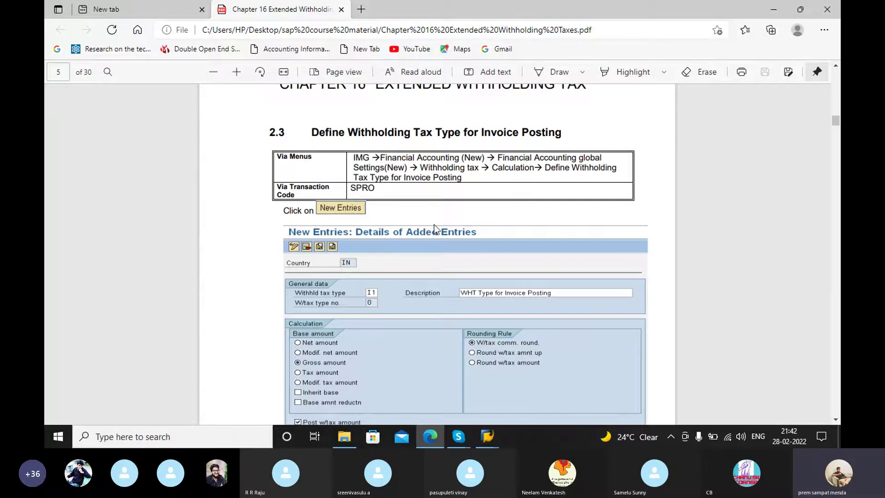
mouse_move(482, 438)
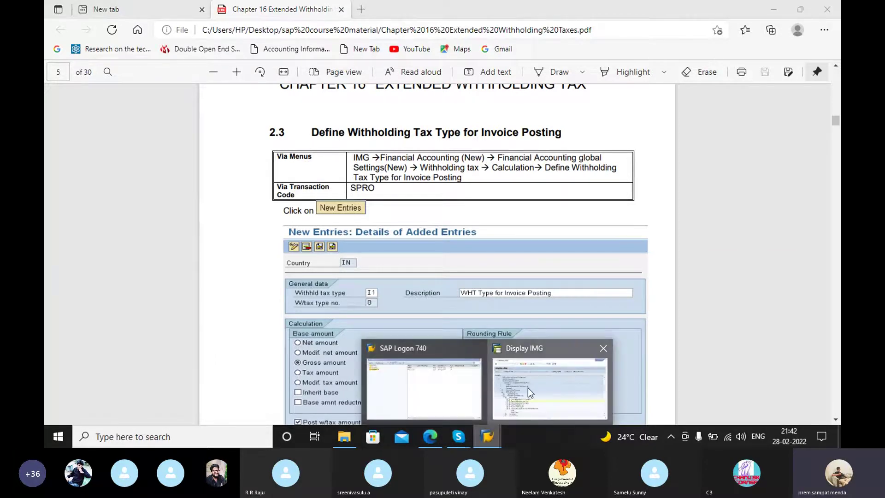
click(527, 388)
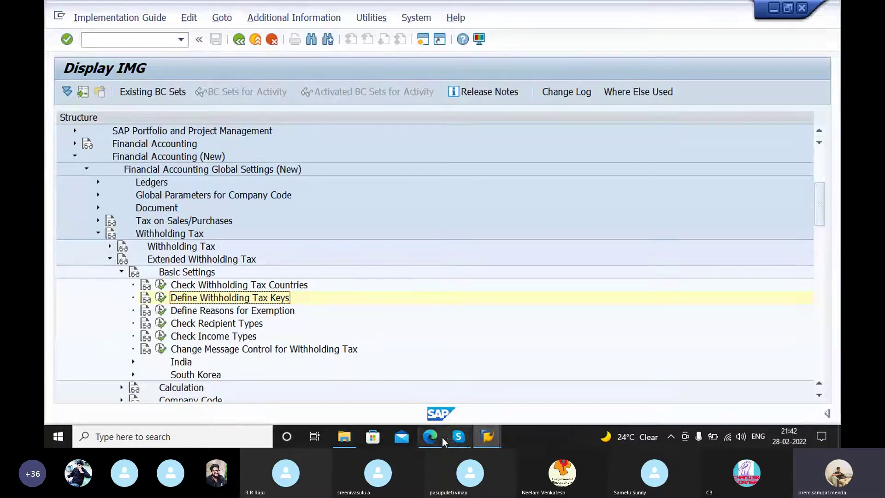
Step: Glance at the PDF guide again and return to the SAP Display IMG
click(478, 438)
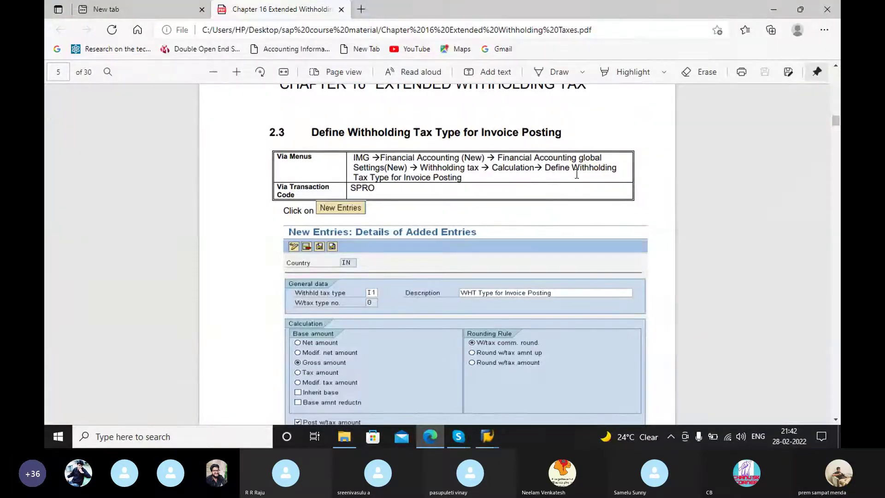
mouse_move(482, 438)
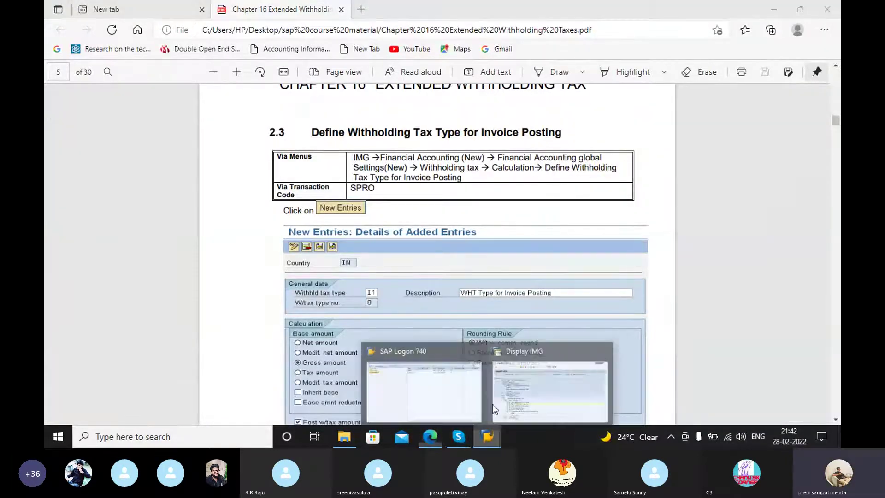
click(516, 384)
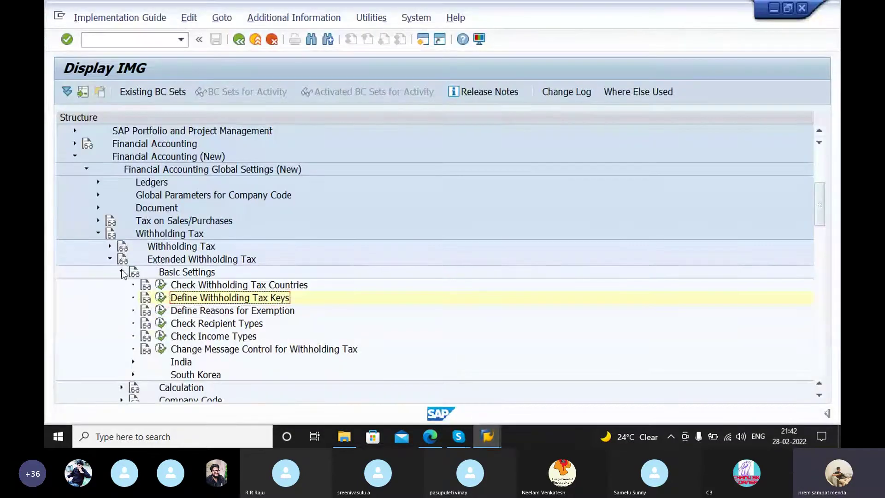
Step: Collapse Basic Settings and expand Extended Withholding Tax > Calculation > Withholding Tax Type
click(122, 272)
click(110, 259)
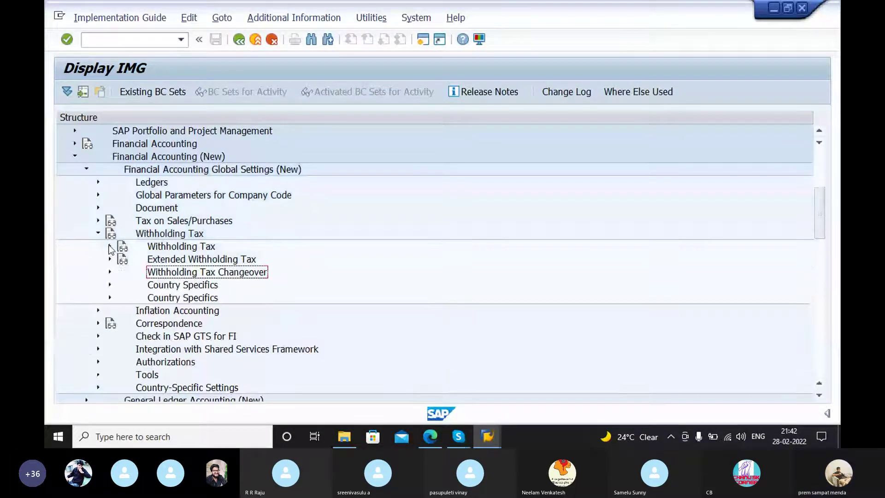
click(99, 234)
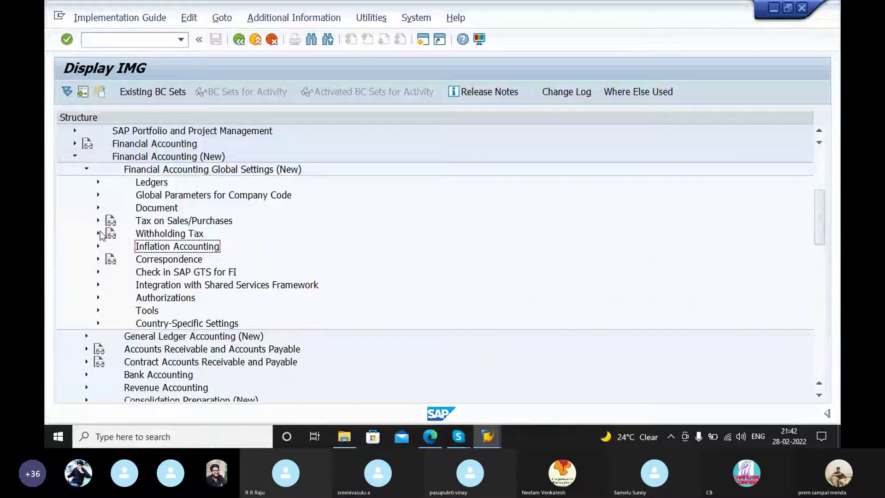
click(99, 233)
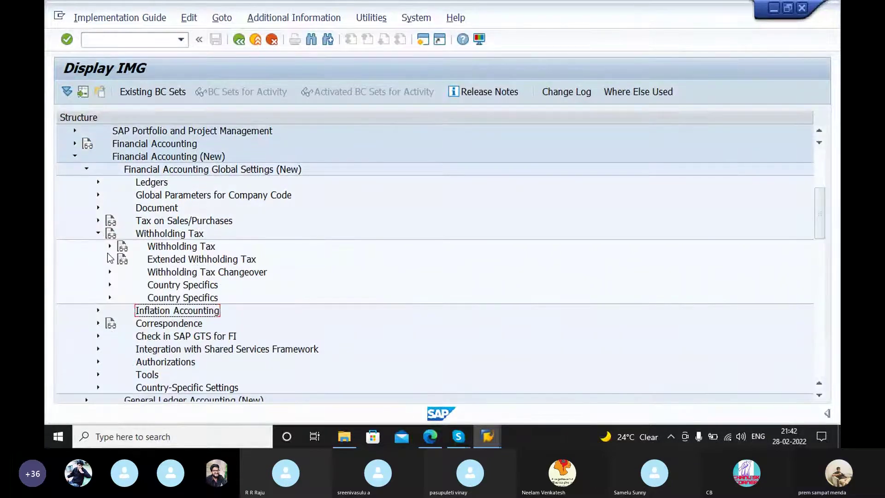
click(110, 259)
click(120, 285)
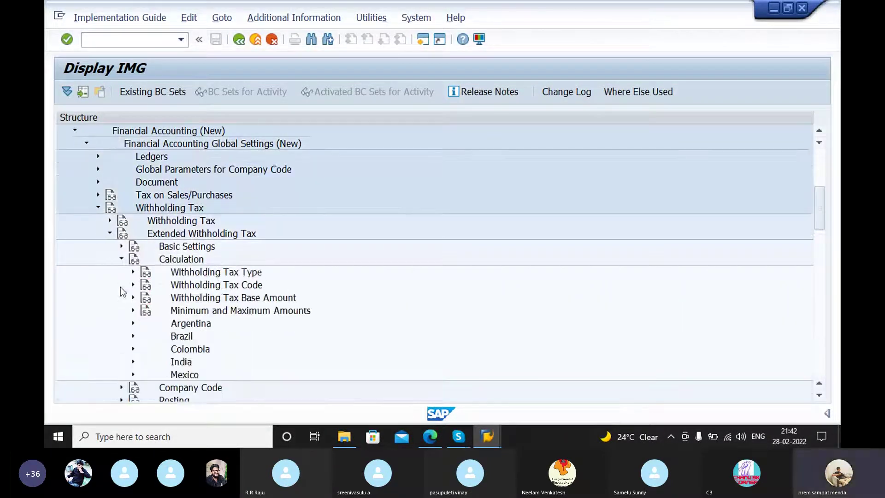
click(134, 272)
click(134, 271)
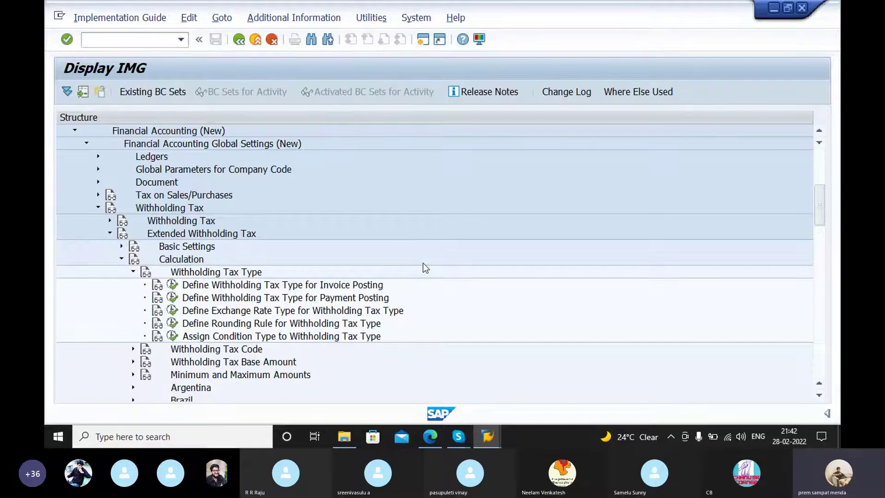
Step: Run Define Withholding Tax Type for Invoice Posting for country IN and browse its 19 types
click(173, 285)
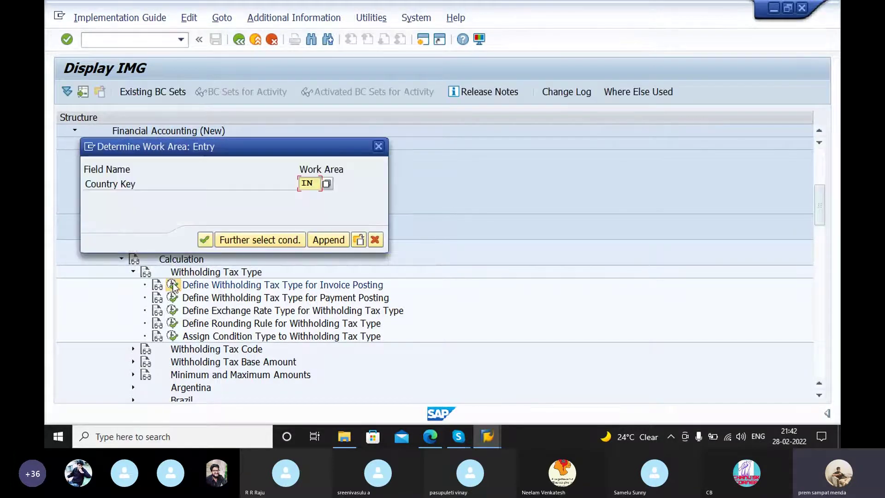
click(204, 240)
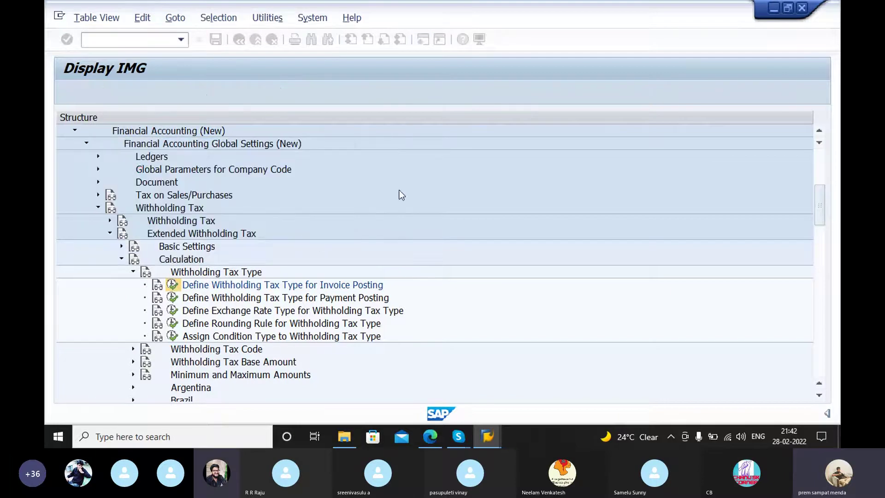
scroll(249, 256, down, 1)
scroll(249, 257, down, 1)
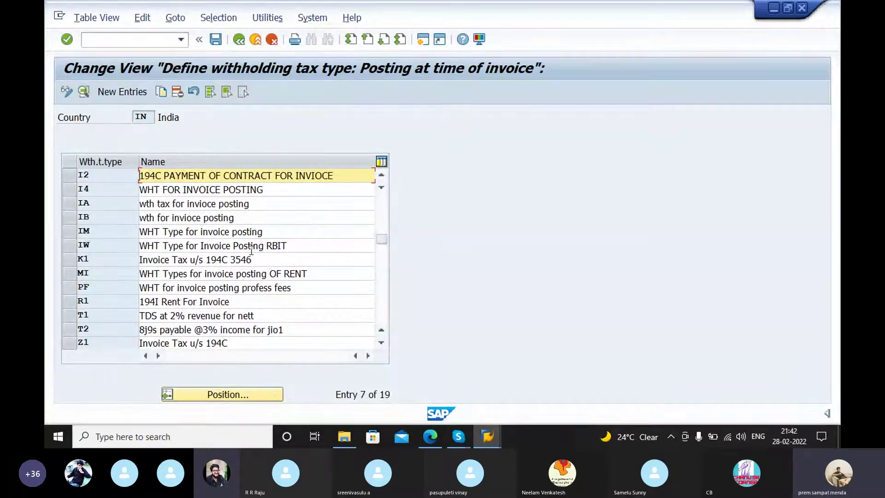
click(144, 275)
scroll(144, 275, down, 1)
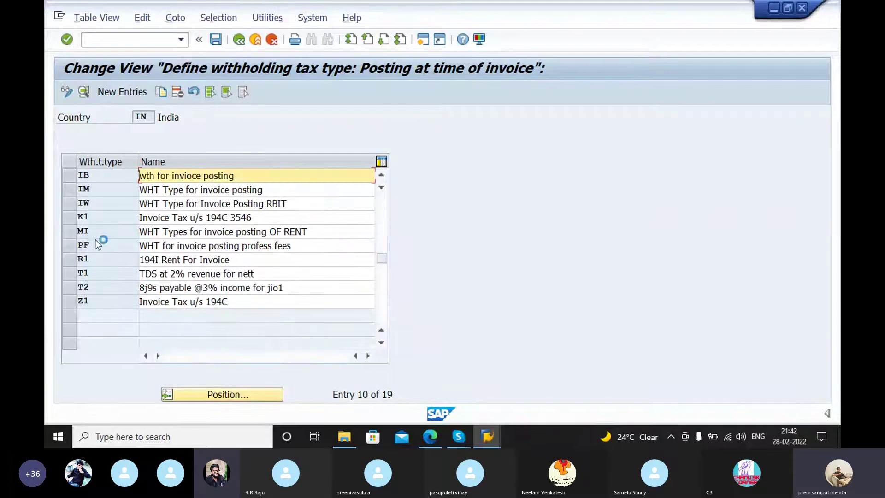
Step: Go back and open Define Withholding Tax Type for Payment Posting for country IN, then view the PDF guide
click(242, 45)
click(172, 298)
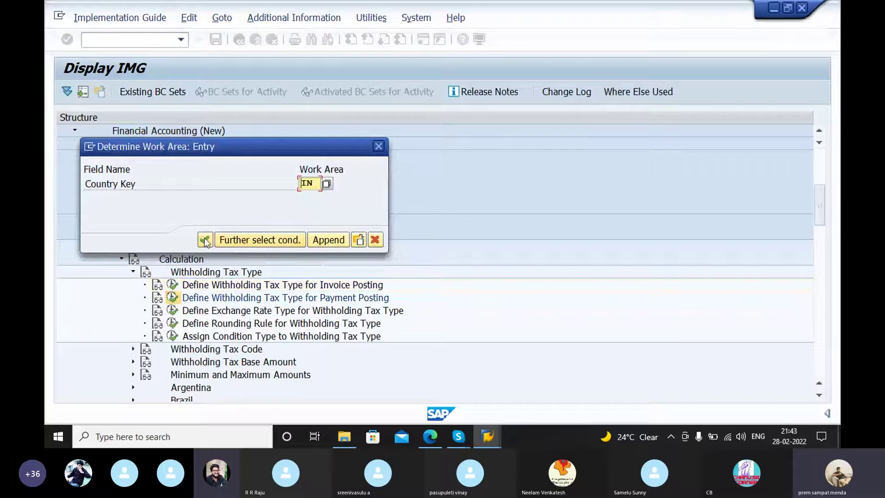
click(205, 239)
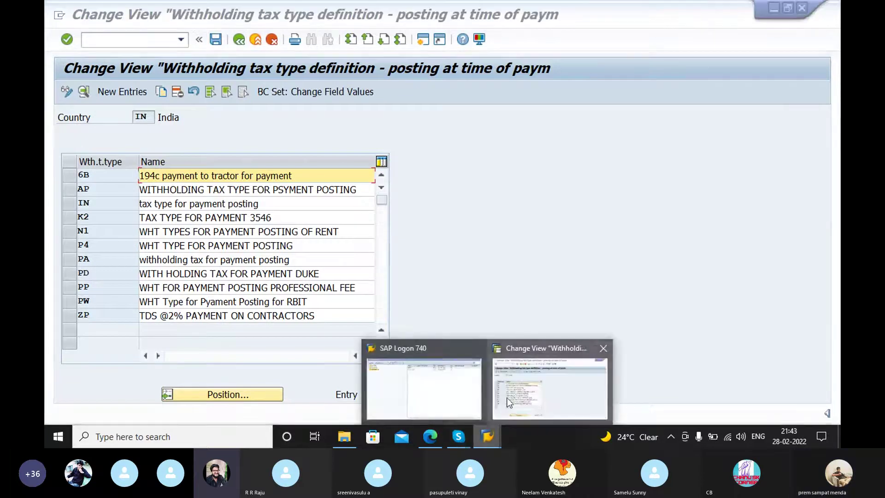
click(432, 438)
Step: Read guide sections 2.4 through 2.6 Check Income Types, then return to SAP's payment-posting type table
scroll(529, 295, down, 10)
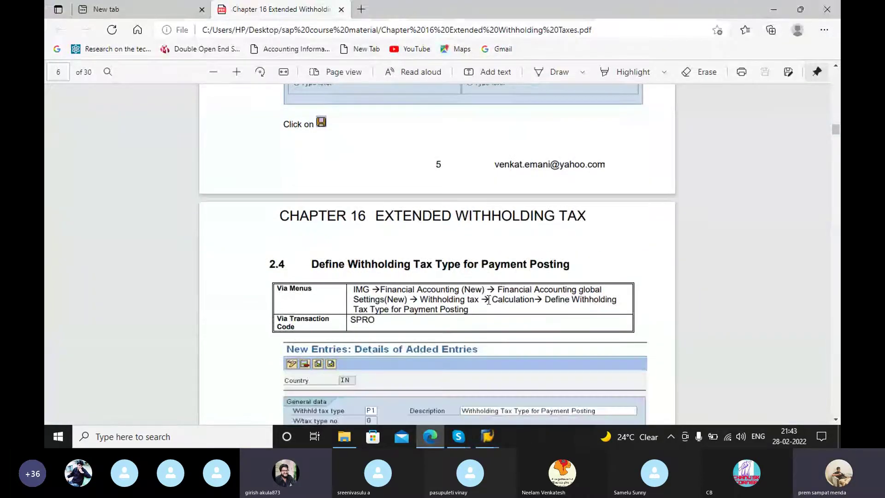
scroll(529, 283, down, 4)
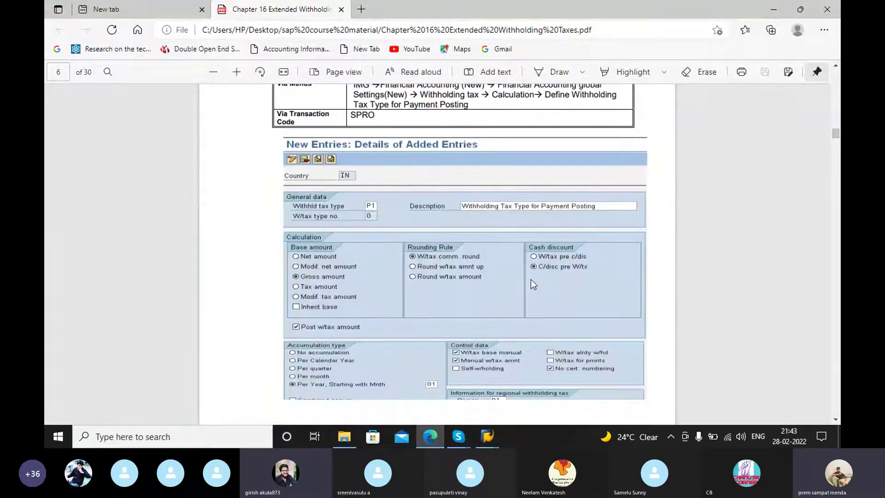
scroll(531, 279, down, 7)
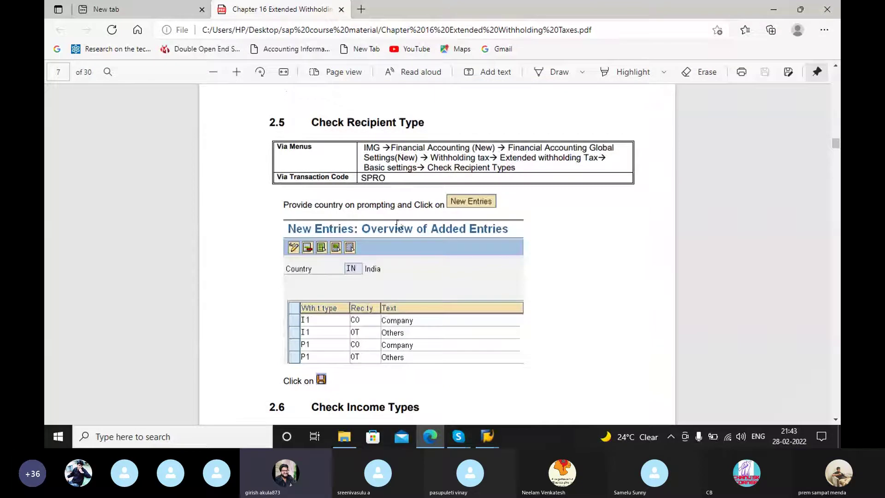
scroll(493, 221, up, 1)
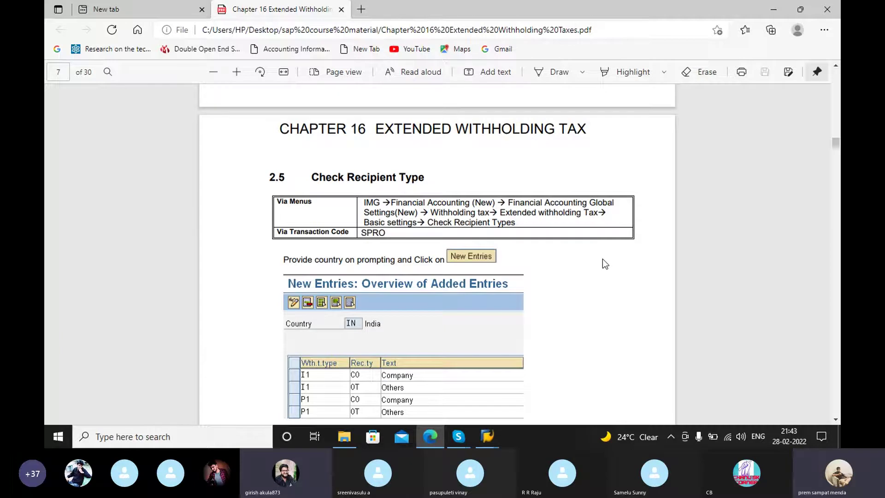
scroll(602, 258, down, 5)
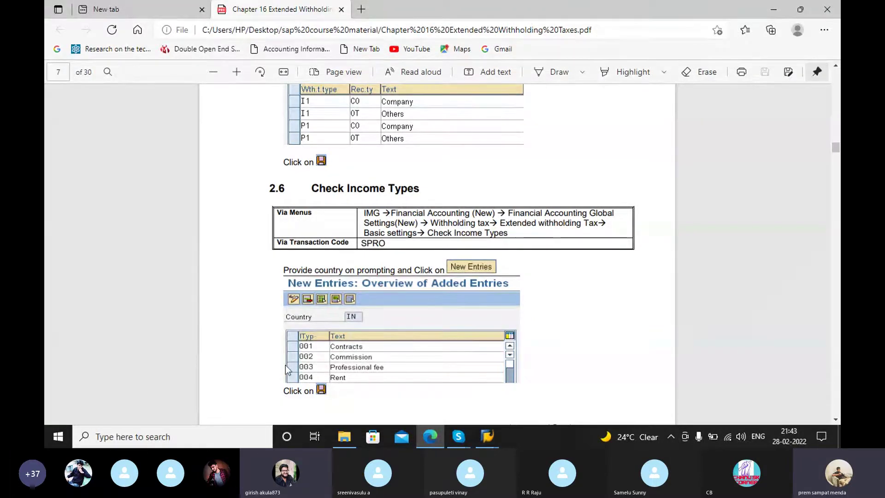
mouse_move(487, 436)
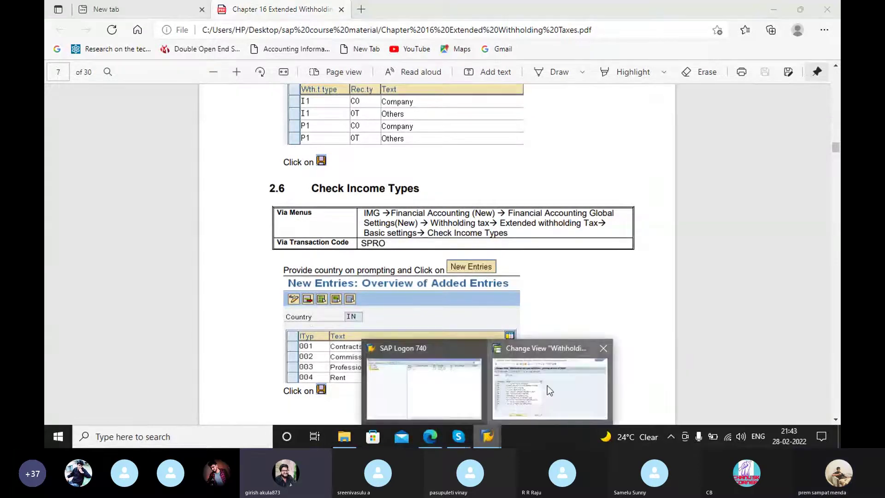
click(546, 385)
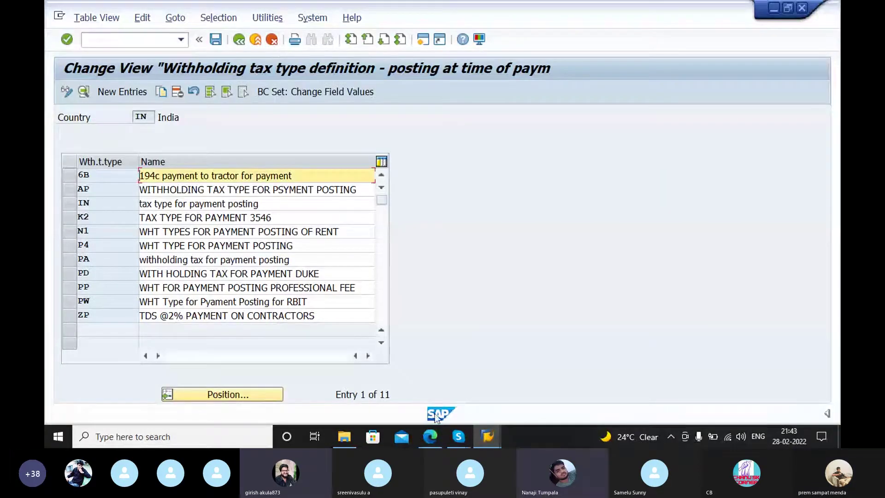
Step: Consult the PDF guide, then collapse Withholding Tax Type and expand Basic Settings in the IMG tree
click(439, 440)
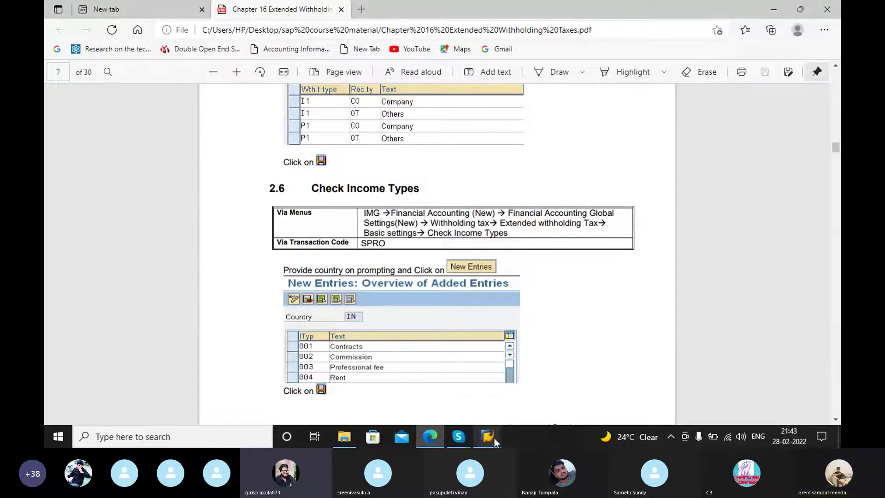
mouse_move(487, 436)
click(554, 383)
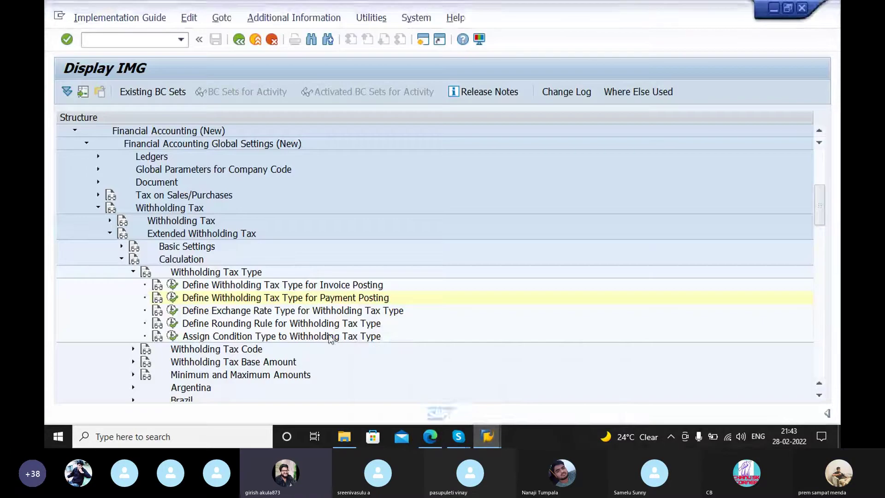
click(133, 272)
click(122, 246)
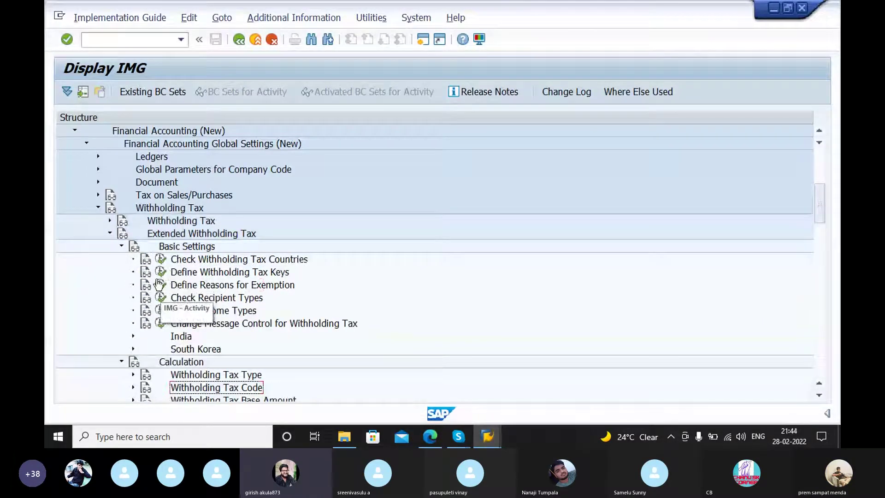
Step: Open India's income types (001 CONTRACTS SAP, 004 RENT, 3533 rent) and scroll through the 29 entries
click(162, 312)
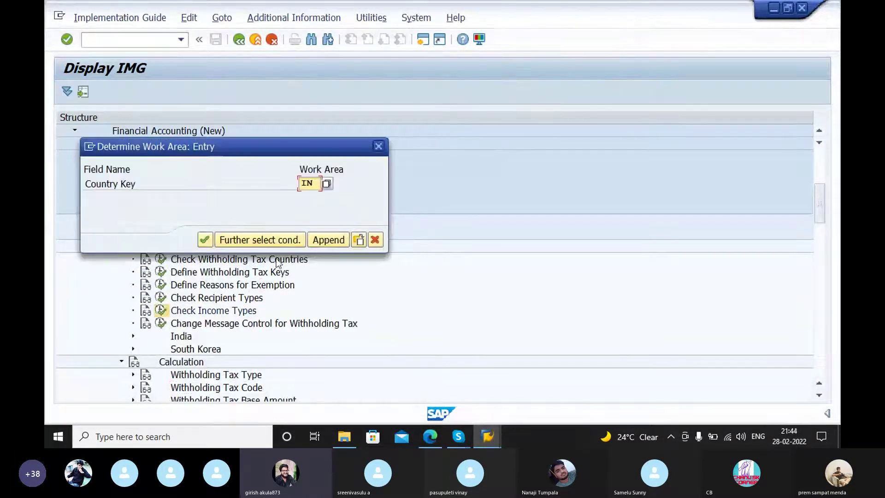
click(205, 239)
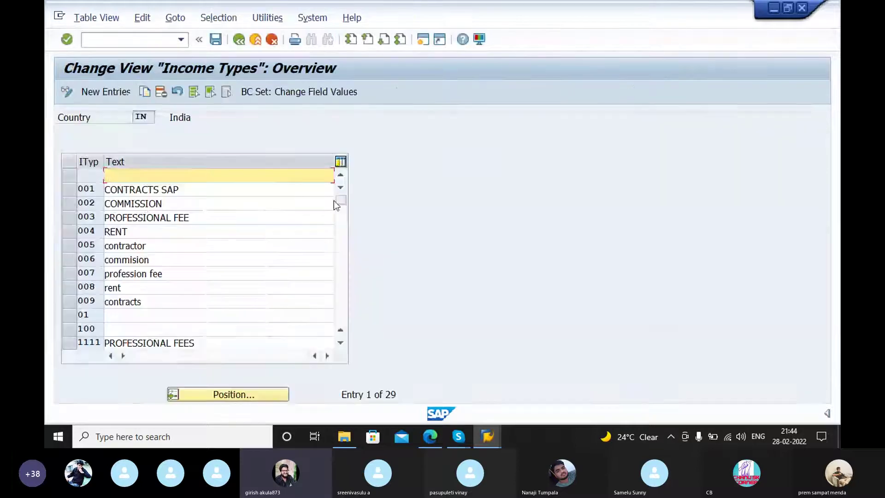
scroll(184, 244, down, 2)
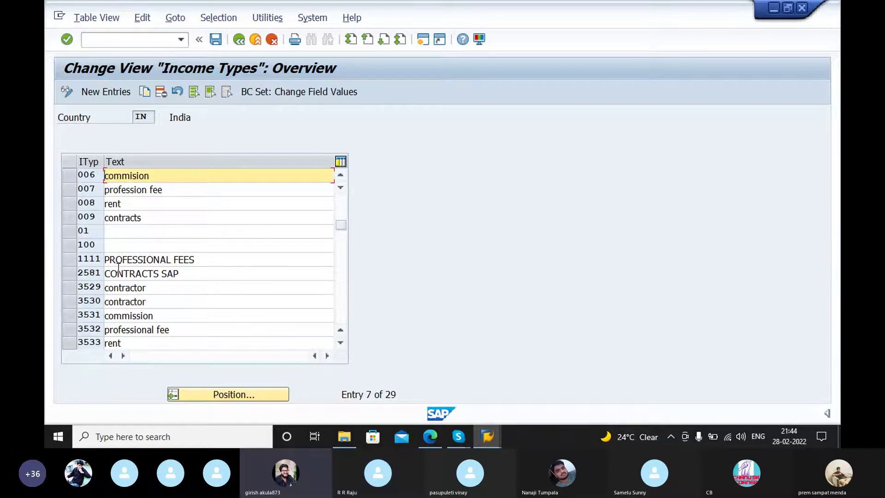
click(459, 437)
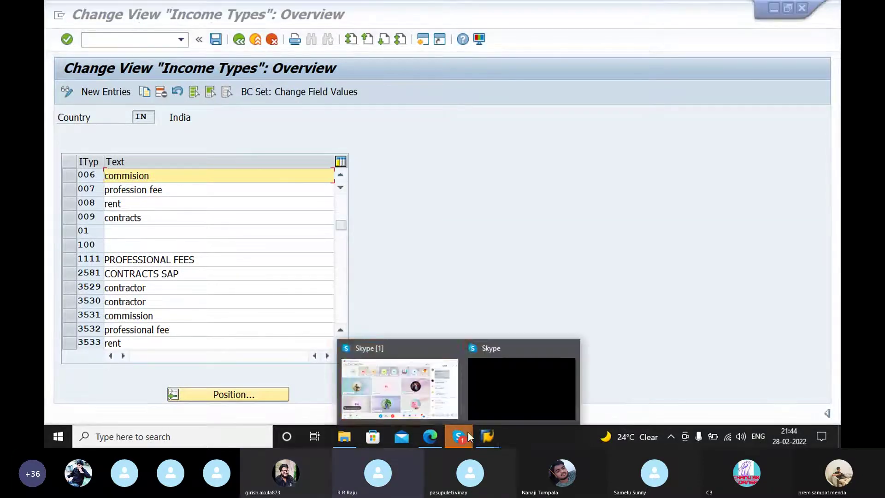
Step: Unmute the microphone in the Skype training call, then bring back SAP's India Income Types screen
click(444, 407)
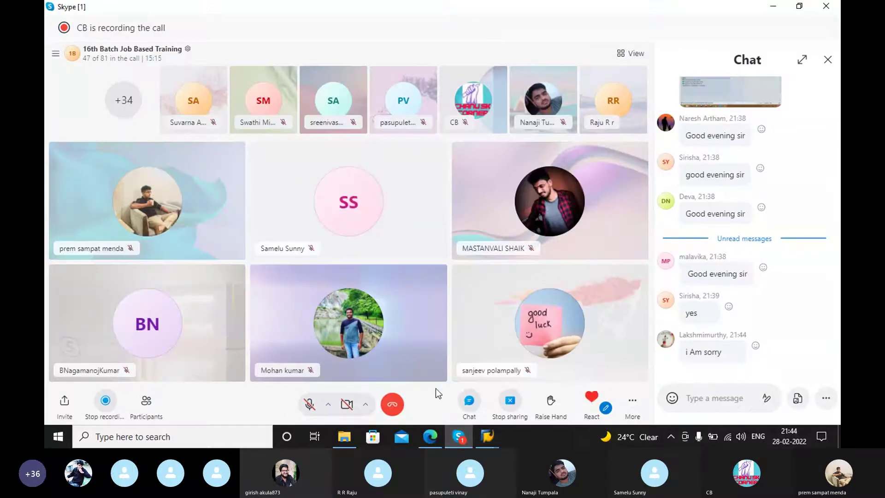
click(309, 405)
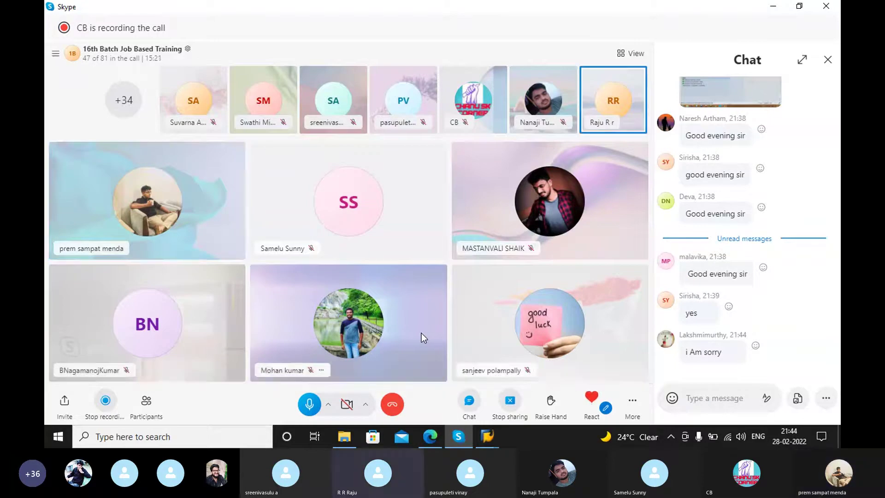
mouse_move(505, 431)
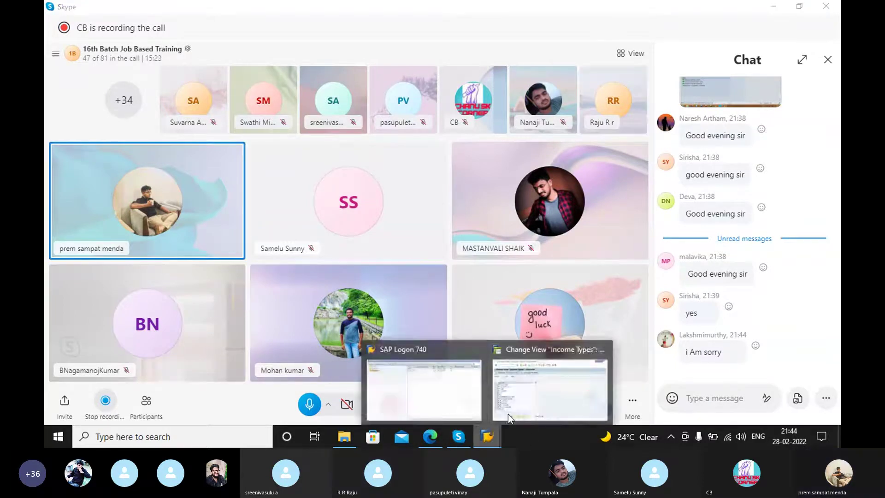
click(519, 395)
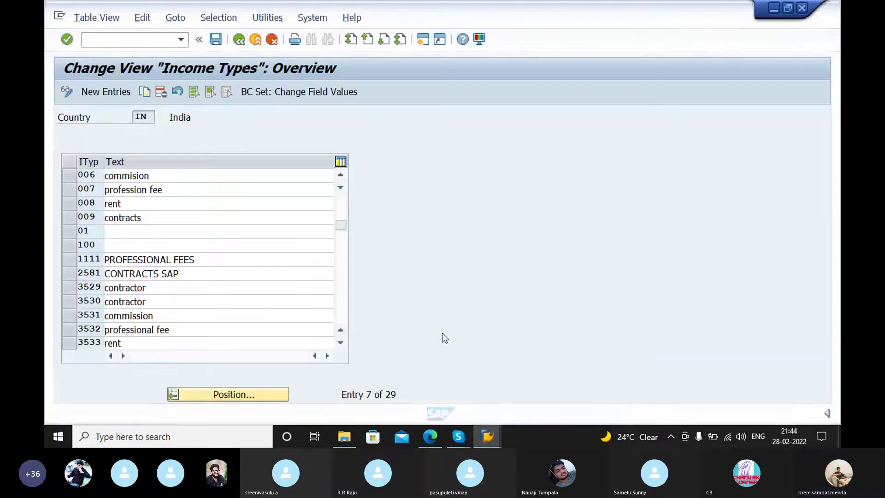
click(493, 438)
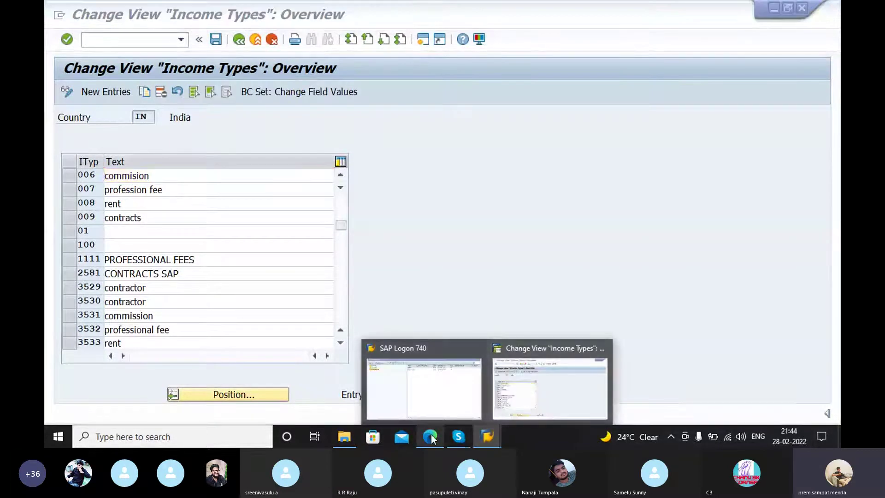
click(430, 436)
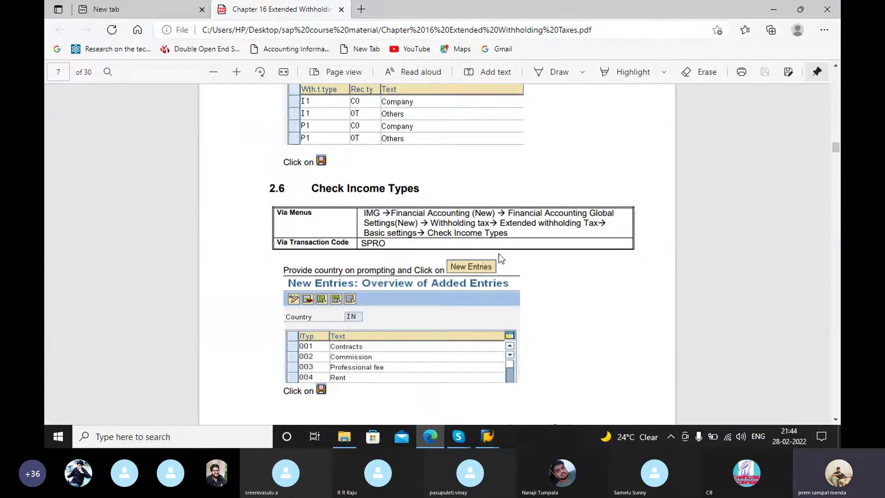
scroll(498, 254, down, 5)
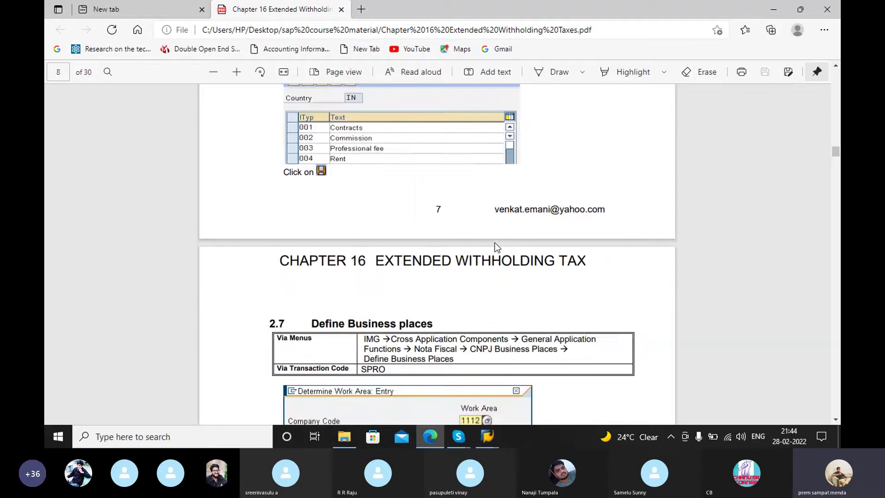
scroll(488, 236, down, 1)
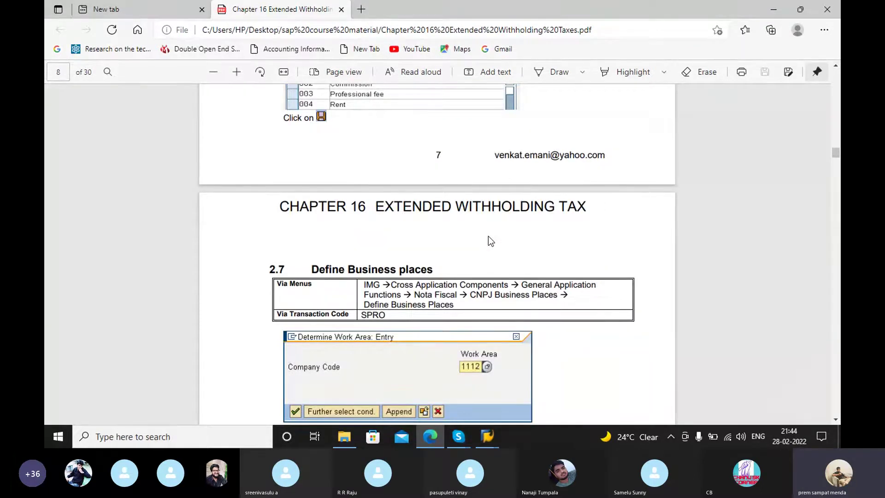
scroll(488, 238, down, 1)
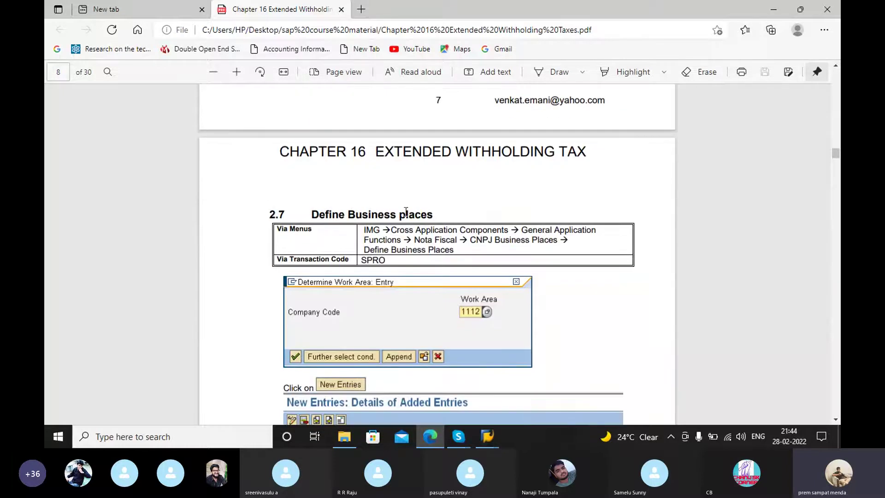
scroll(502, 269, down, 2)
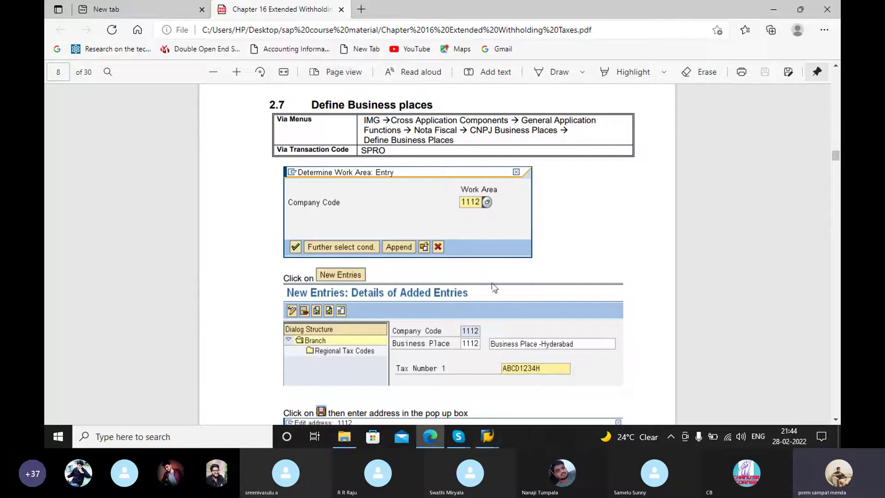
click(494, 436)
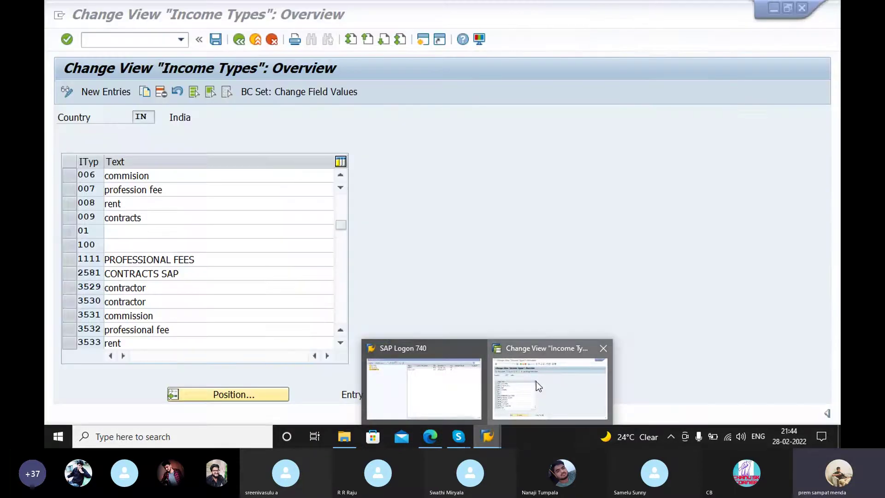
click(536, 381)
Step: Return to the IMG and expand Cross-Application Components > General Application Functions > Nota fiscal > CNPJ Business Places
click(237, 41)
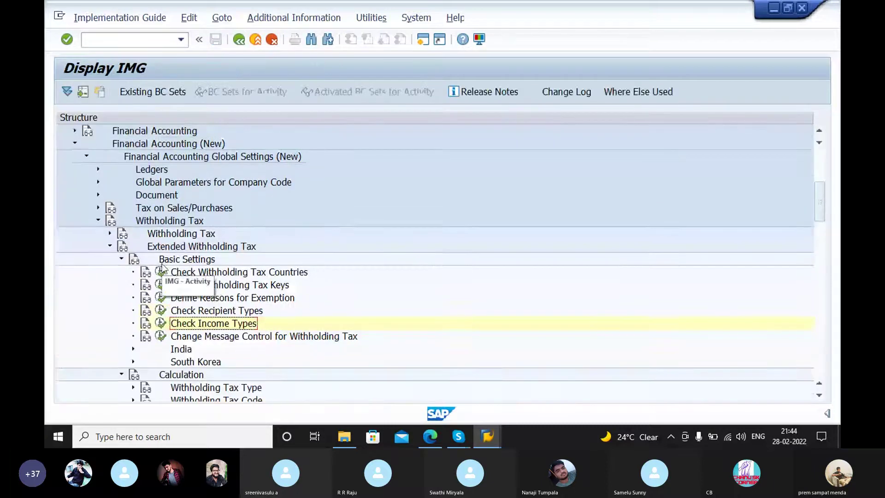
scroll(163, 267, up, 3)
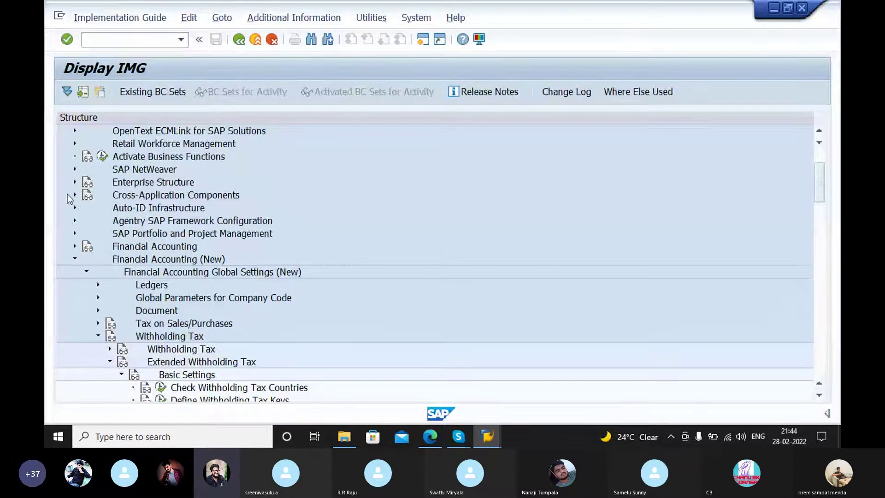
click(75, 195)
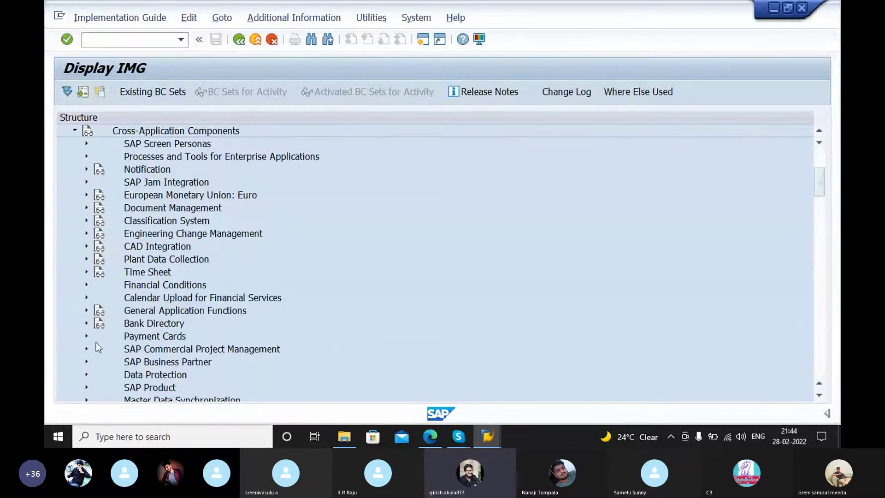
scroll(91, 352, down, 3)
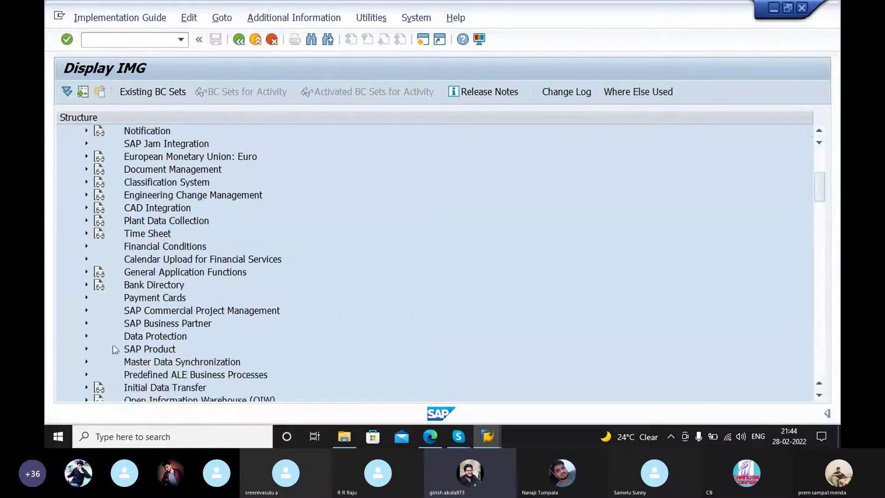
scroll(115, 349, down, 3)
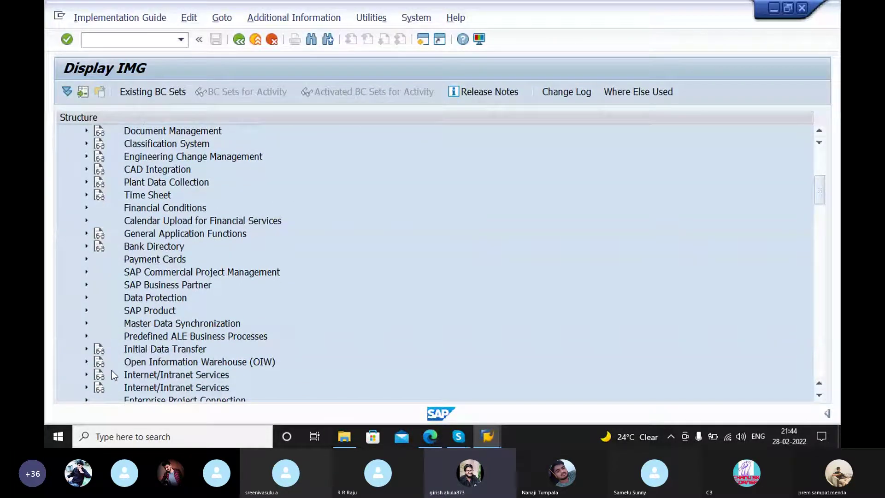
double_click(162, 233)
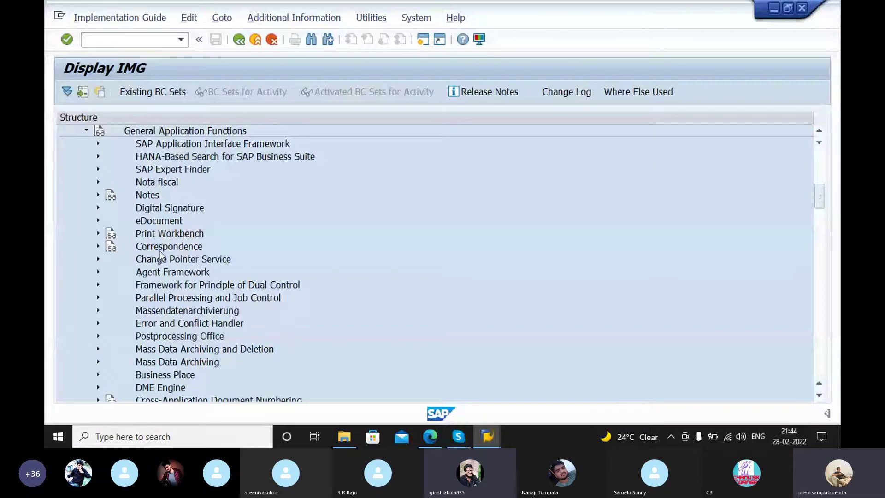
click(98, 182)
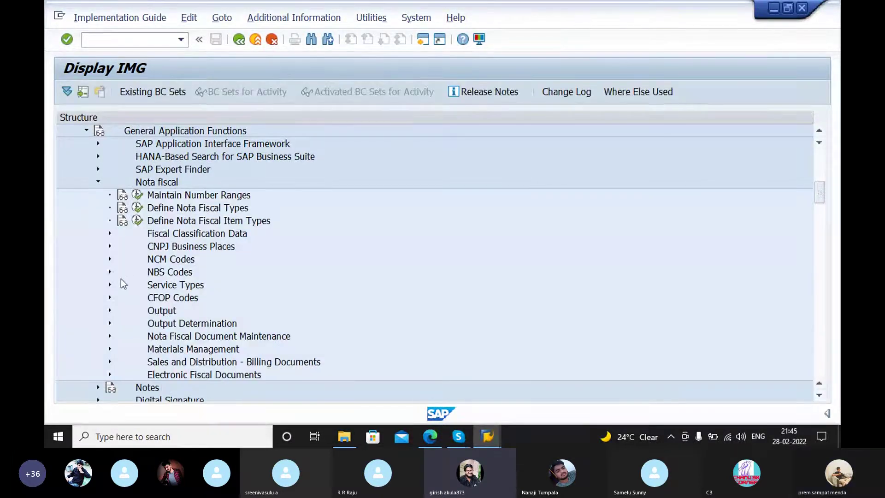
click(110, 246)
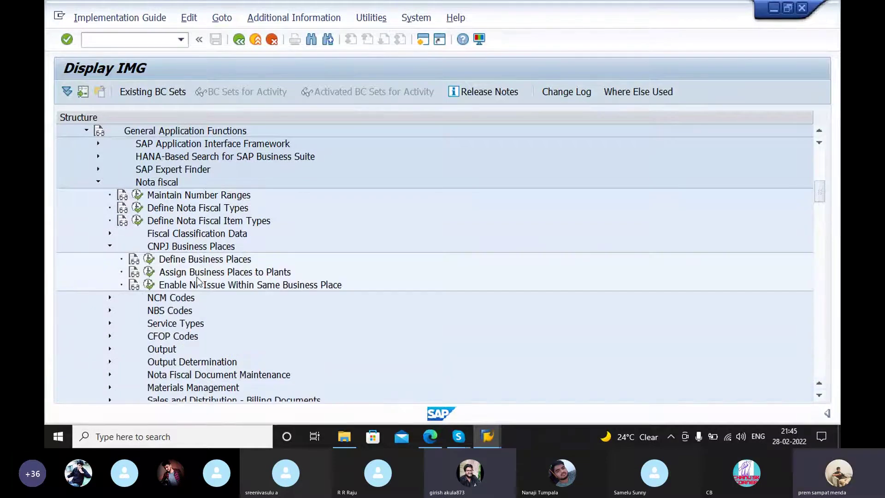
Step: Run Define Business Places, dismiss the missing-company-code warning, and enter GE97 as the work area
click(148, 260)
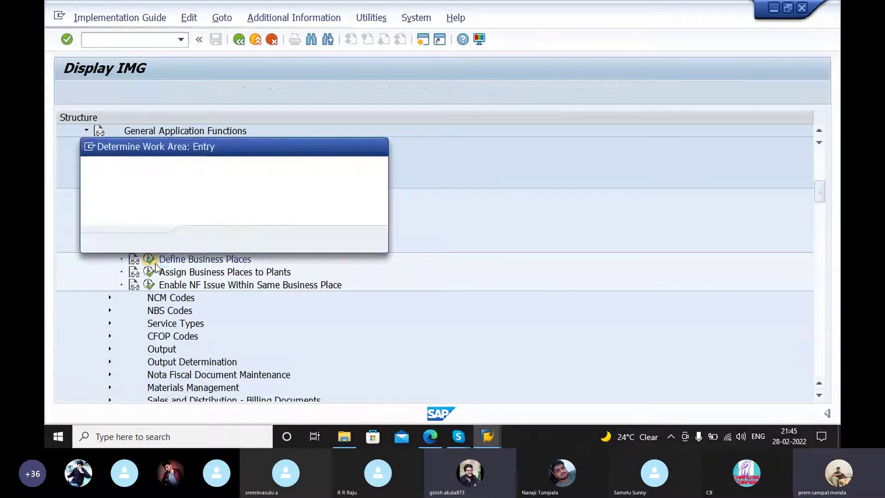
click(205, 241)
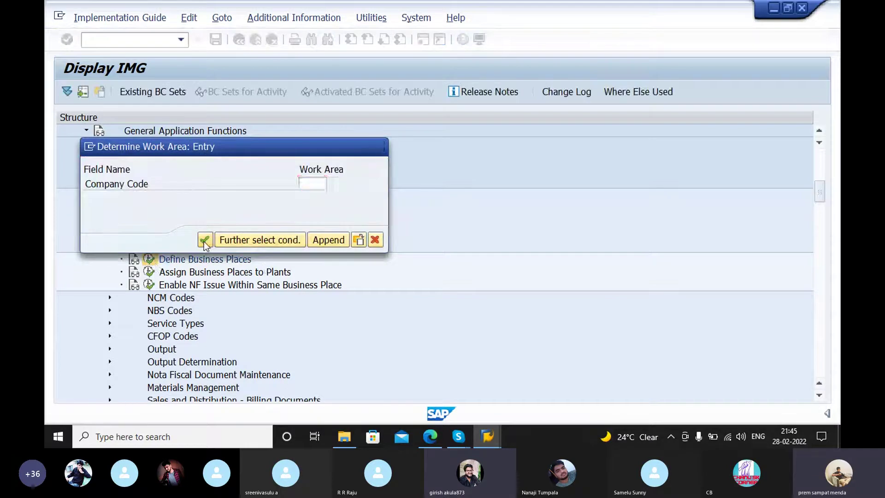
click(539, 190)
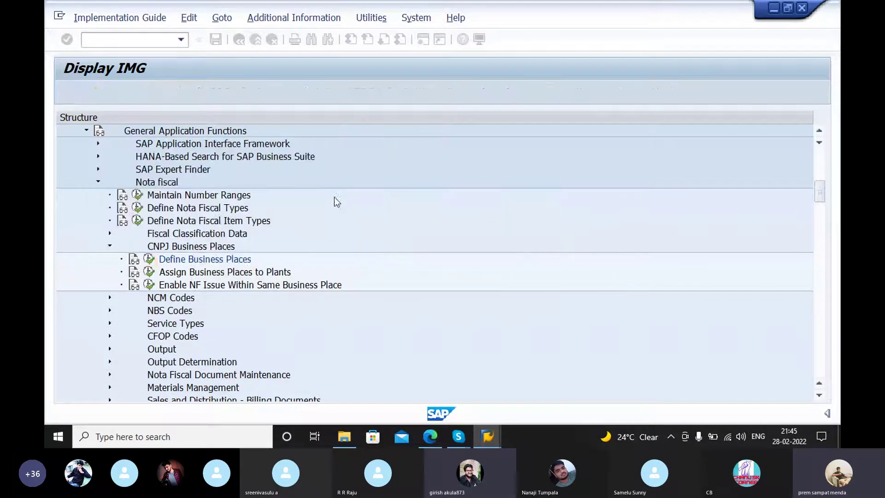
click(149, 260)
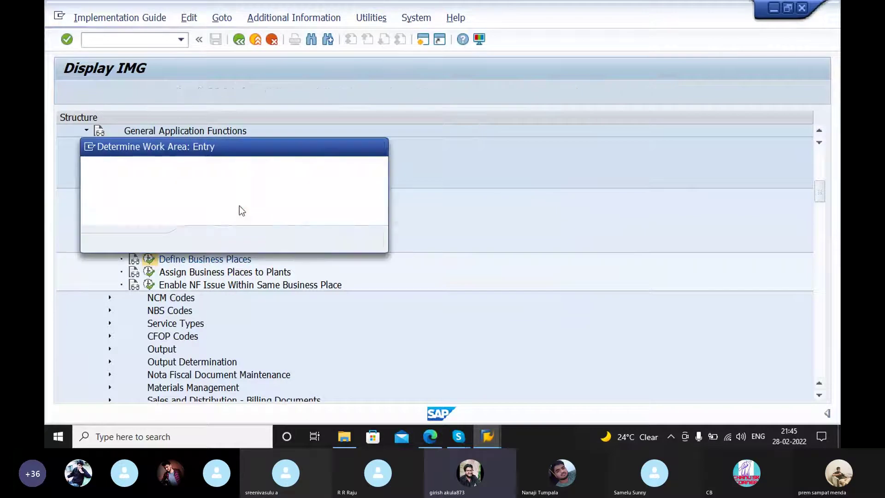
click(300, 183)
text(ge)
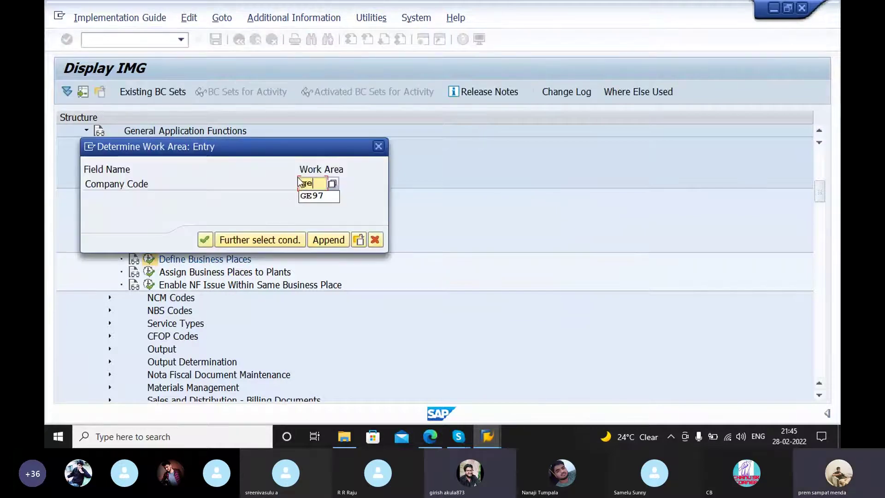
text(97)
Step: Confirm GE97 to show business place V001 BUSINESS PLACE-VIZAG, then scroll the guide to section 2.8
click(209, 235)
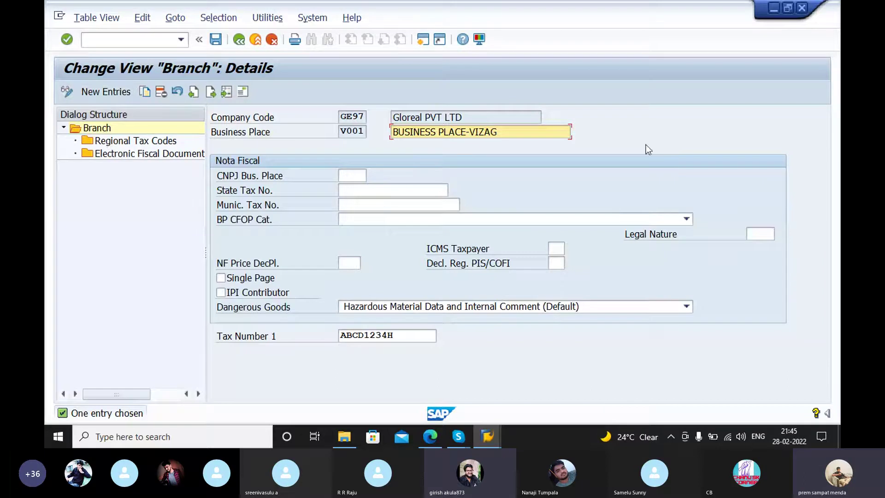
click(432, 435)
scroll(488, 230, down, 10)
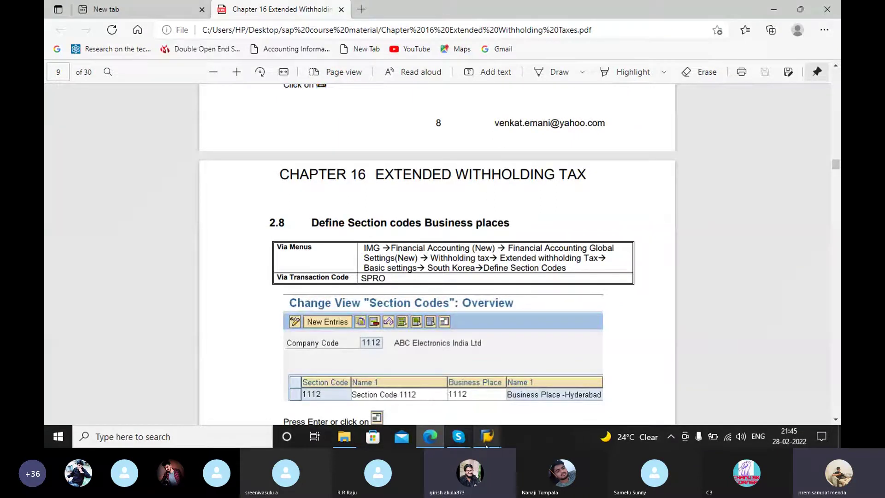
Step: Read on in guide section 2.8, then bring back SAP's Branch details for V001
scroll(492, 399, down, 3)
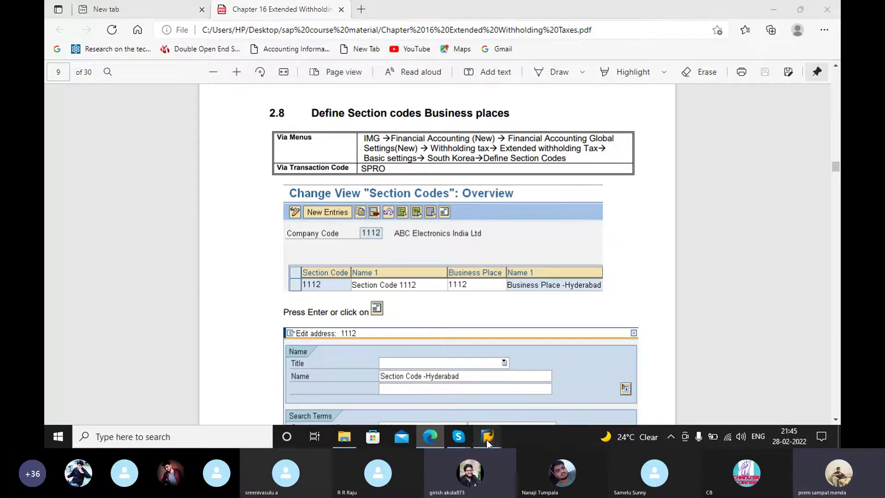
mouse_move(485, 440)
click(516, 387)
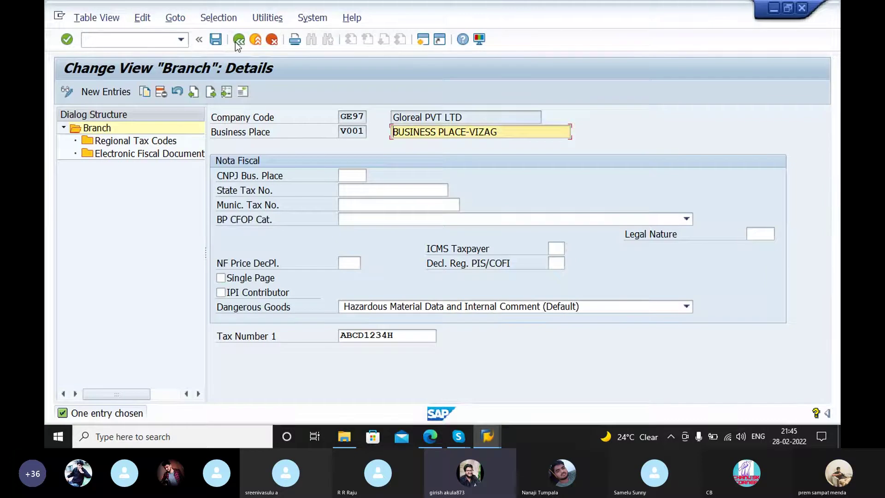
Step: Back out of Branch details and Display IMG, then reopen the SAP Reference IMG tree
click(237, 41)
click(237, 40)
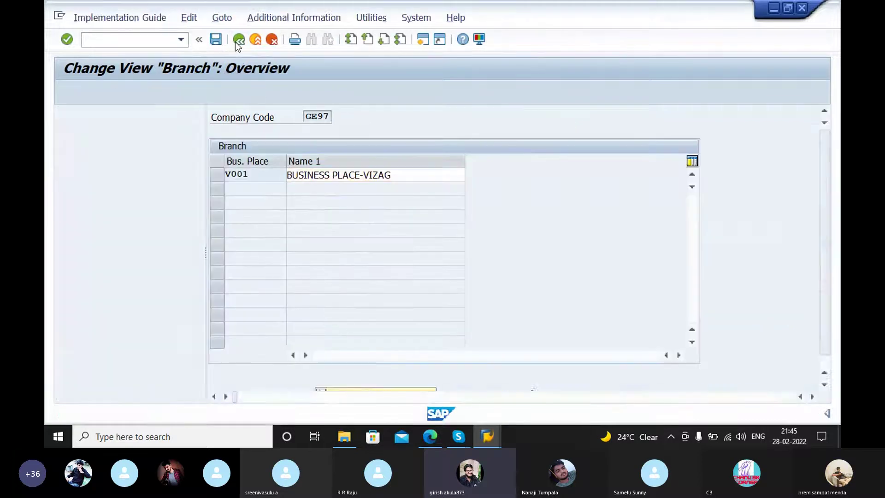
scroll(258, 265, up, 1)
scroll(225, 273, up, 4)
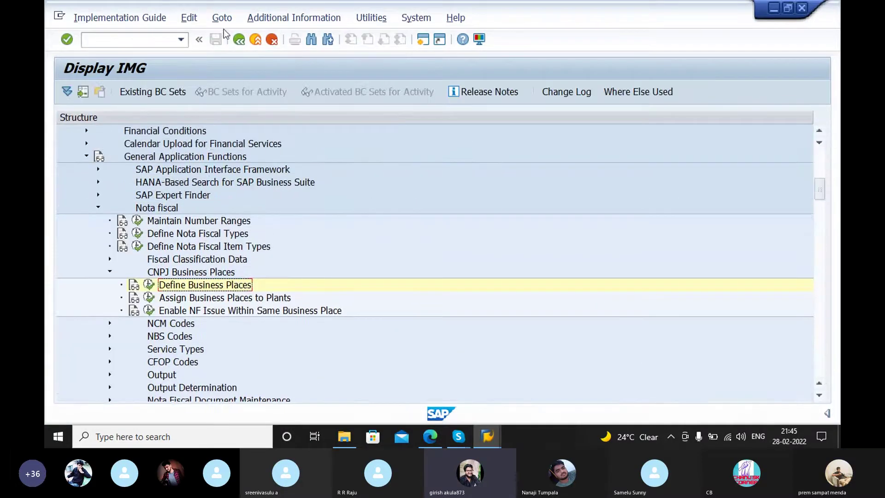
scroll(134, 259, up, 4)
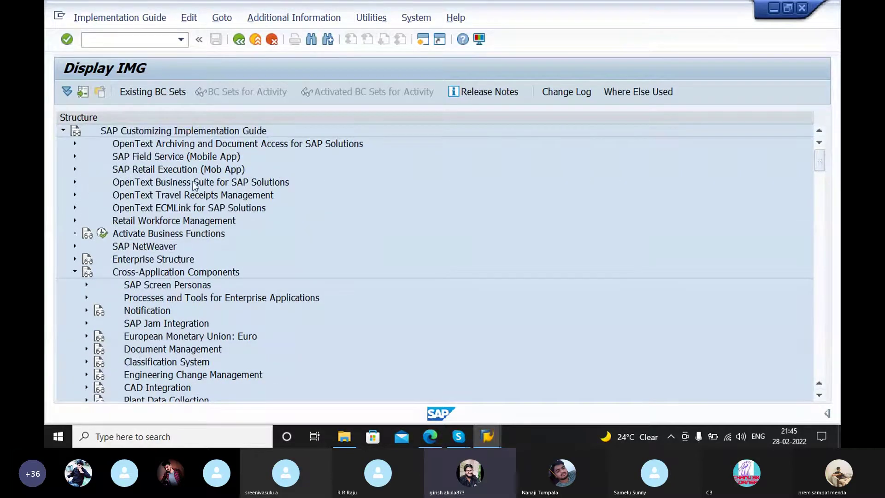
click(235, 40)
click(118, 93)
Step: Expand Financial Accounting (New) > Global Settings > Withholding Tax in the IMG tree
scroll(120, 286, down, 2)
click(75, 285)
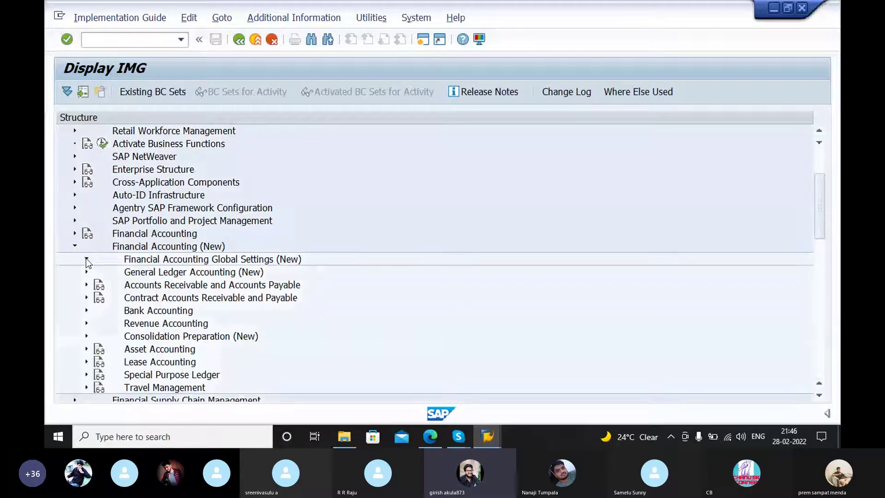
click(87, 259)
click(98, 285)
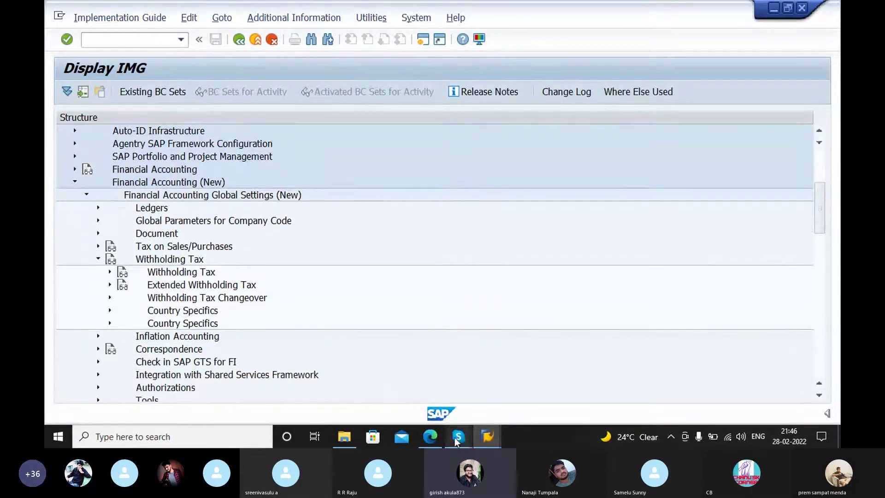
Step: Check the withholding tax menu path in the PDF guide and return to the SAP IMG tree
click(430, 437)
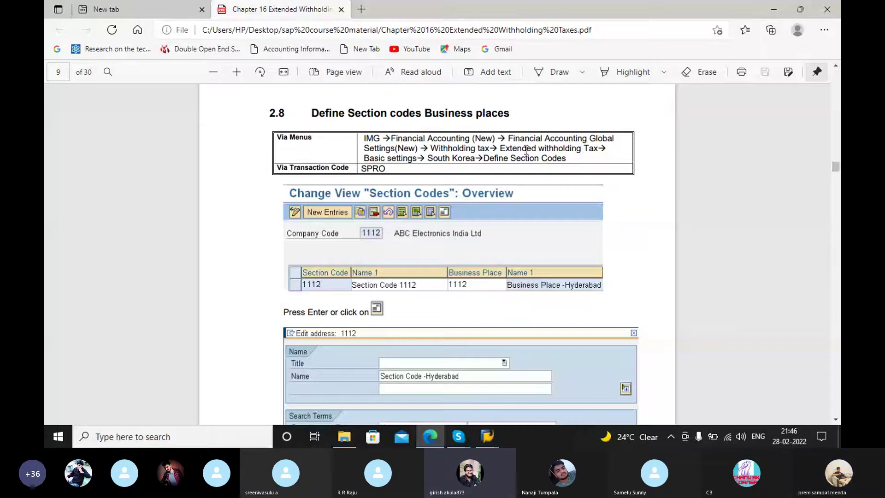
click(488, 437)
scroll(317, 292, down, 1)
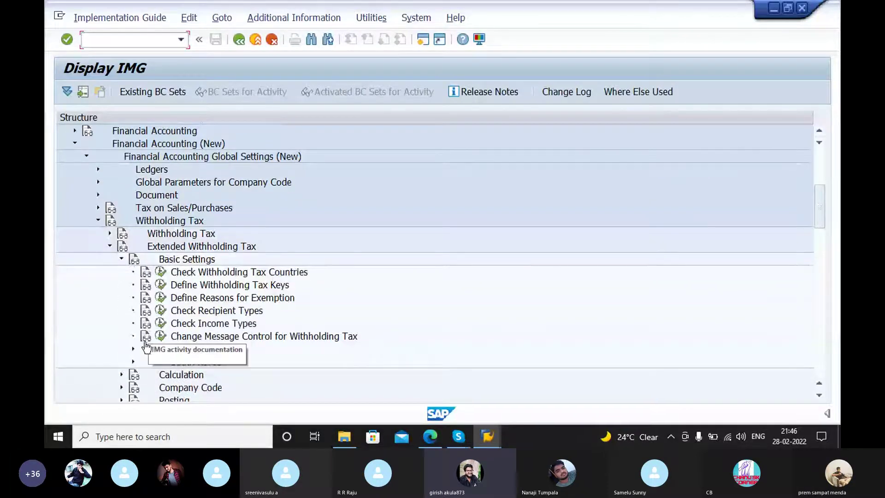
click(431, 437)
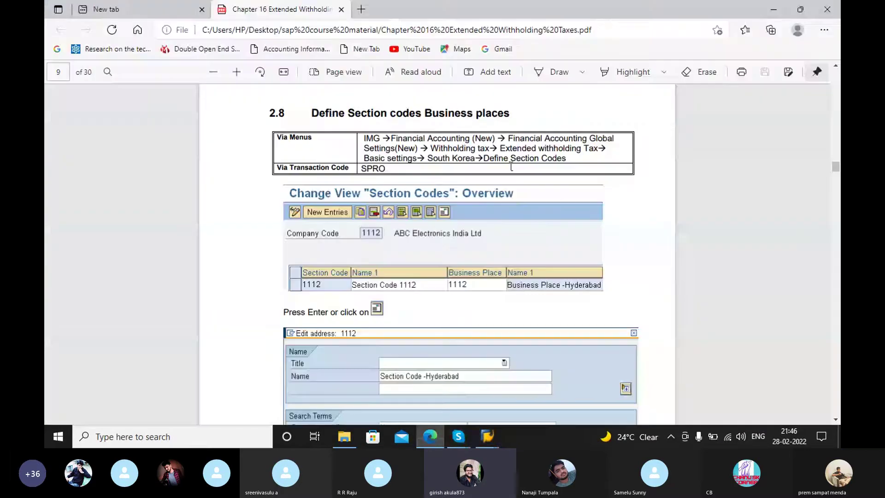
mouse_move(488, 437)
click(461, 367)
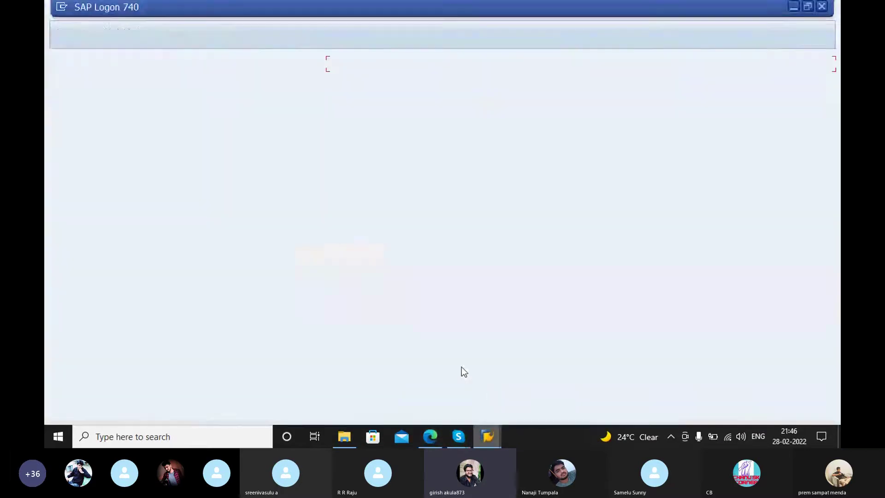
click(503, 356)
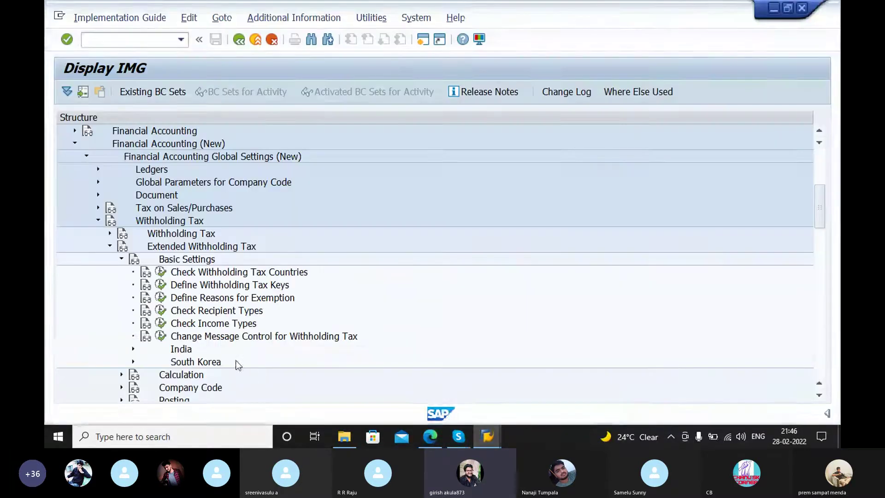
Step: Run South Korea's Define Section Codes for GE97, showing V001, then read the guide's section-code address details
click(132, 361)
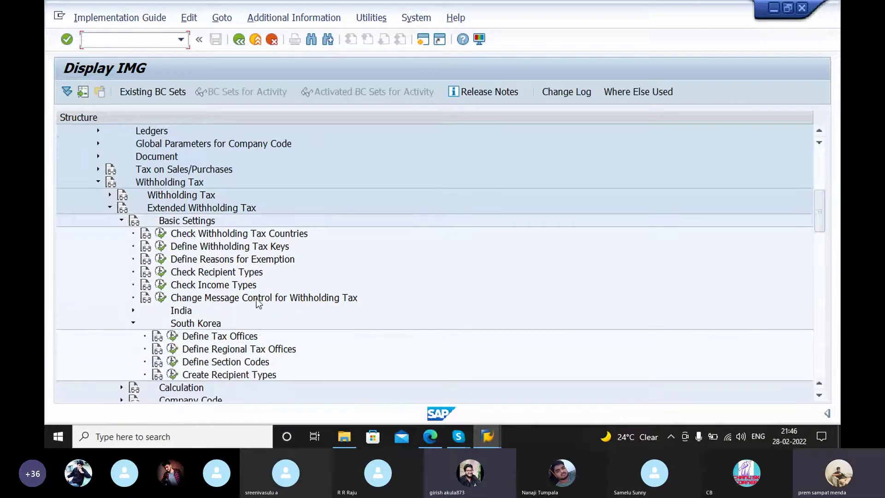
click(175, 364)
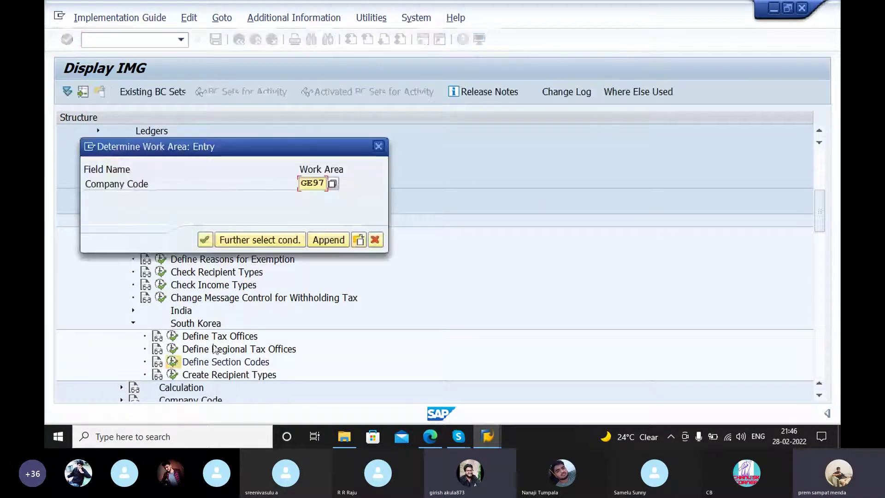
click(206, 240)
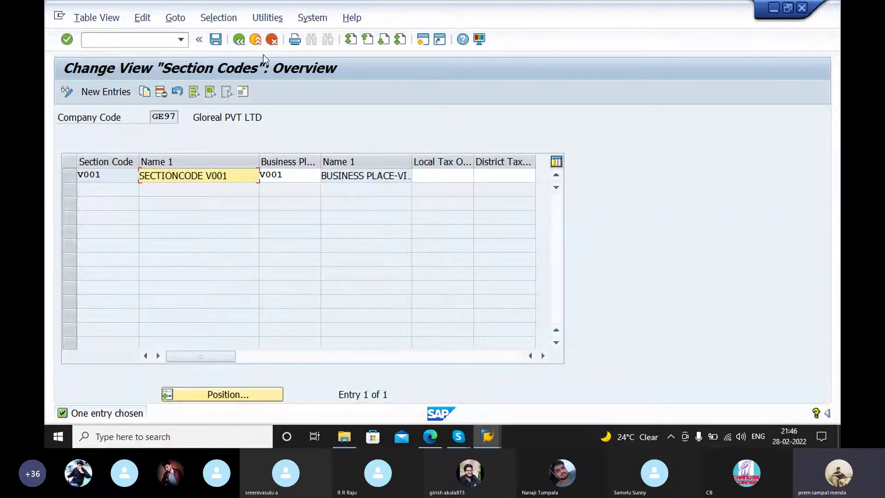
key(alt+Tab)
scroll(556, 293, down, 5)
scroll(551, 291, down, 8)
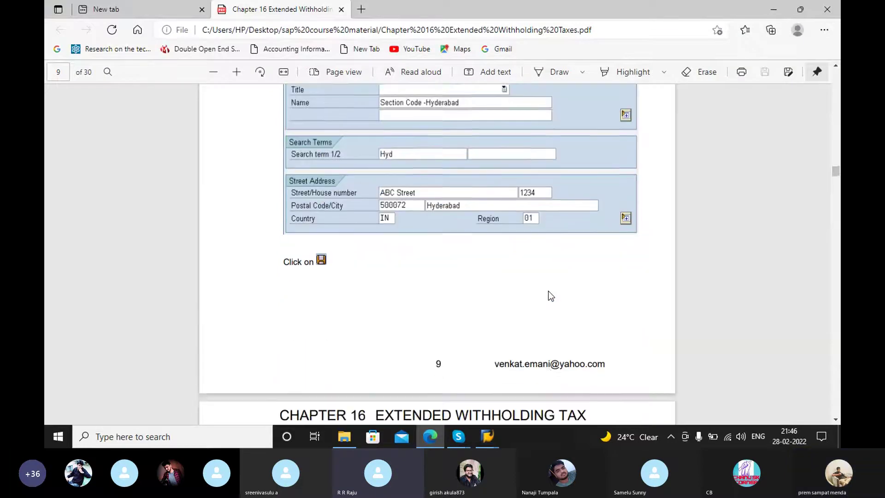
Step: Scroll the PDF guide between sections 2.8 and 2.10, settling on 2.9 Assign Factory Calendar to Business places
scroll(513, 252, down, 2)
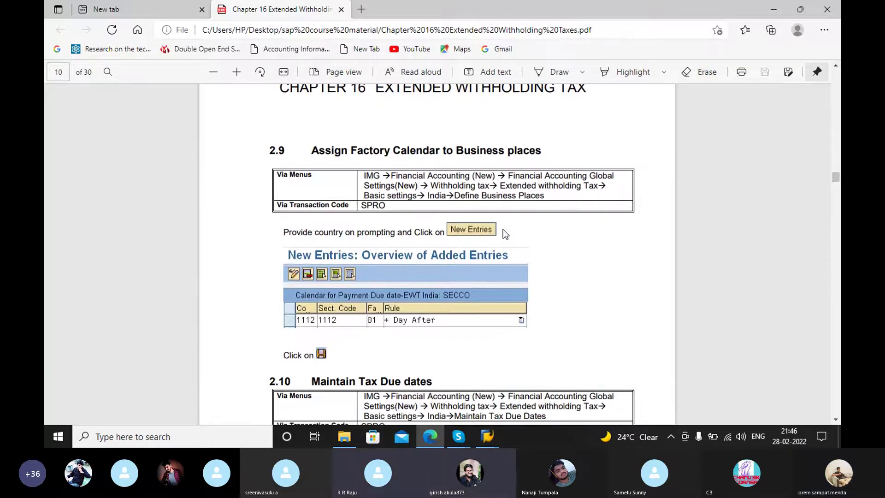
scroll(502, 229, up, 6)
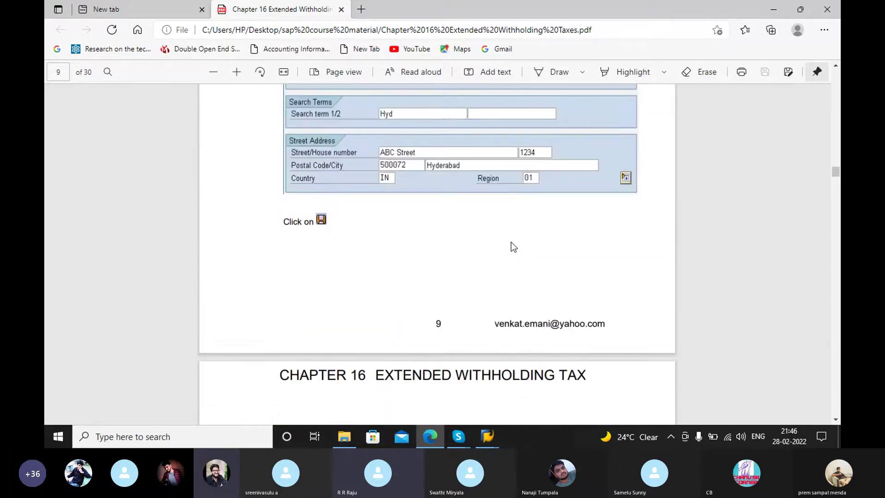
scroll(511, 242, up, 4)
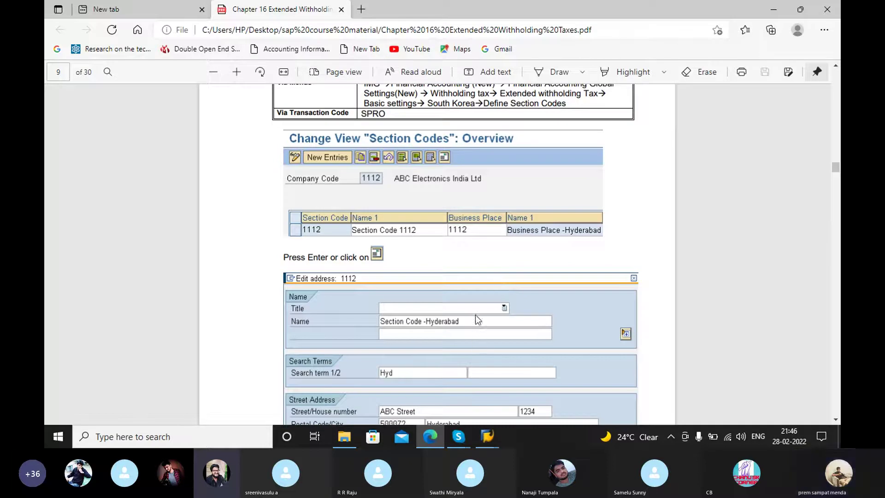
scroll(533, 251, up, 2)
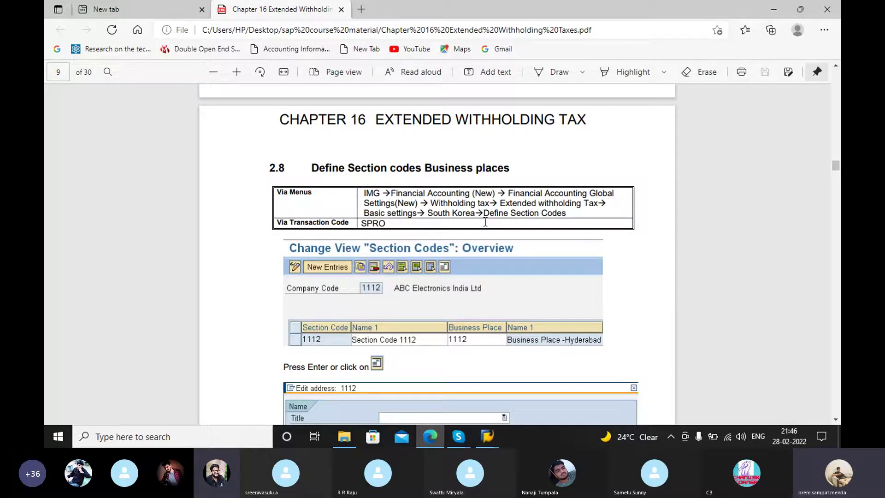
scroll(502, 229, down, 15)
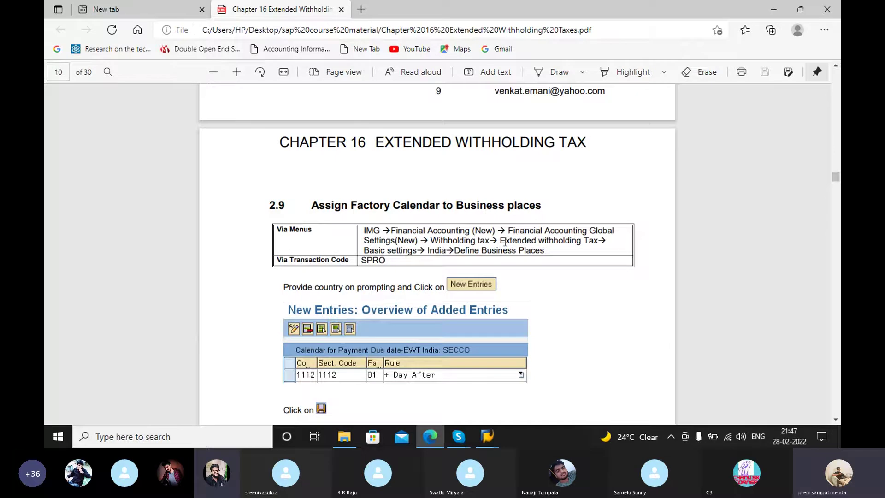
scroll(502, 207, down, 3)
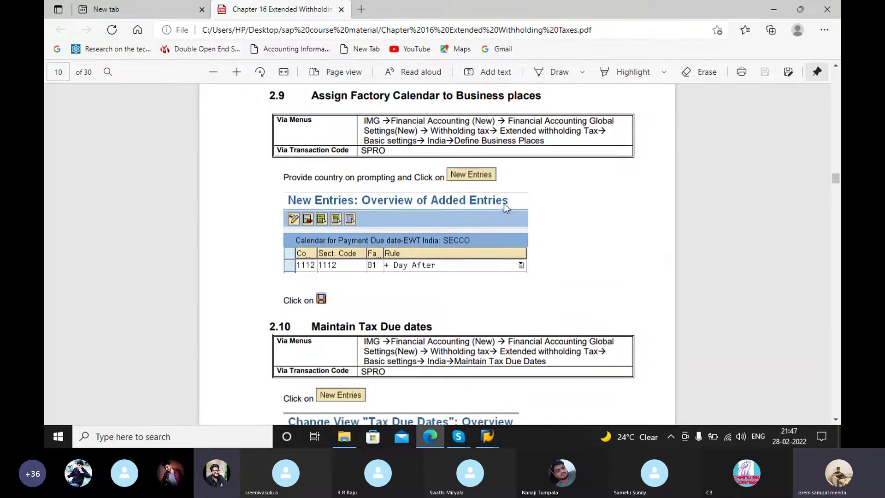
scroll(500, 206, down, 3)
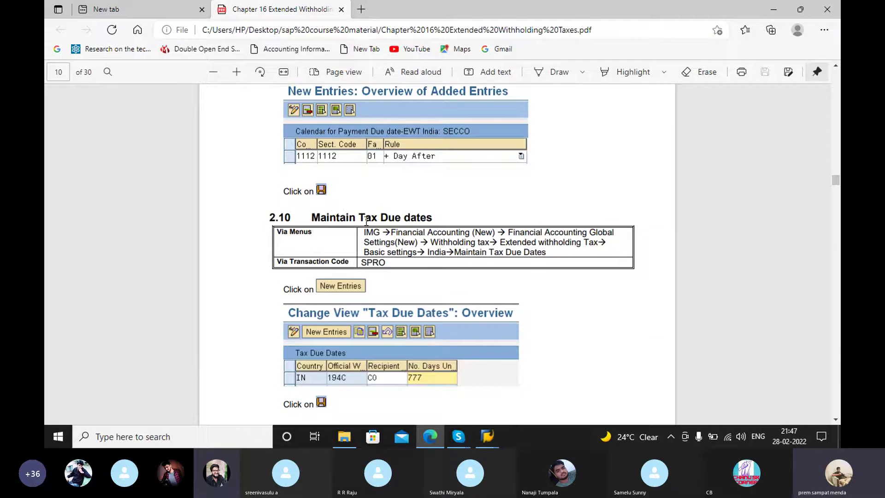
scroll(483, 190, down, 3)
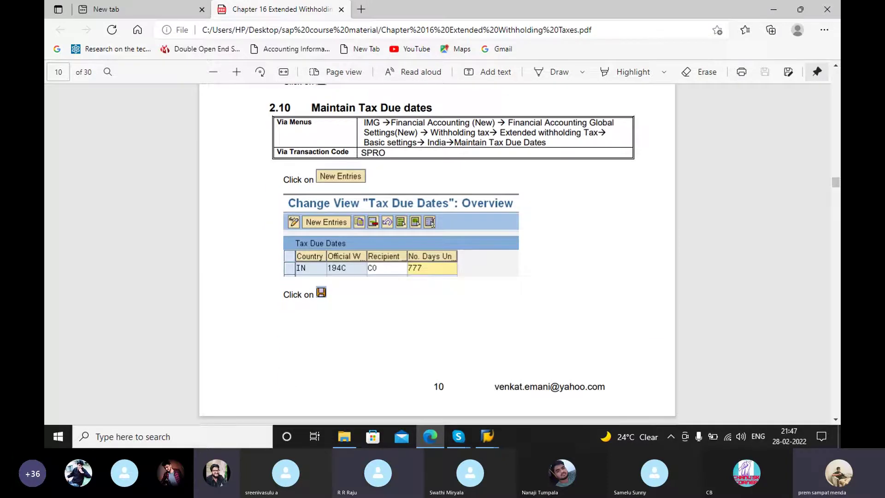
scroll(483, 190, up, 1)
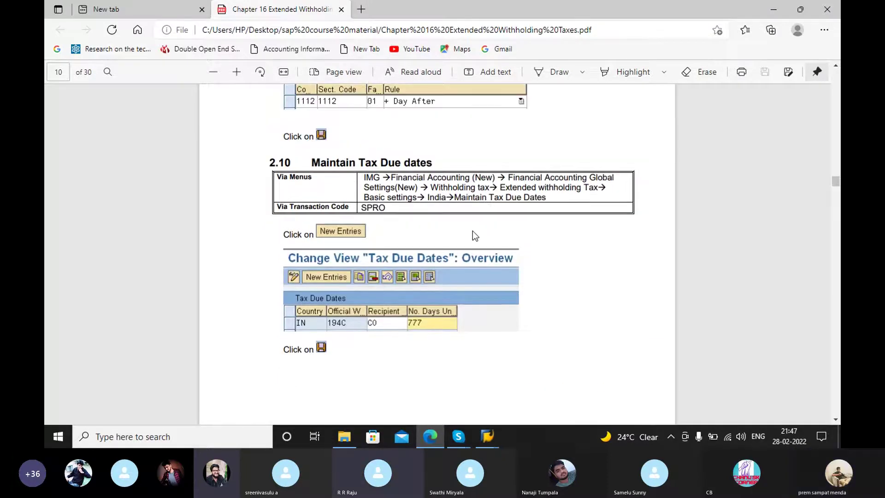
scroll(472, 231, up, 5)
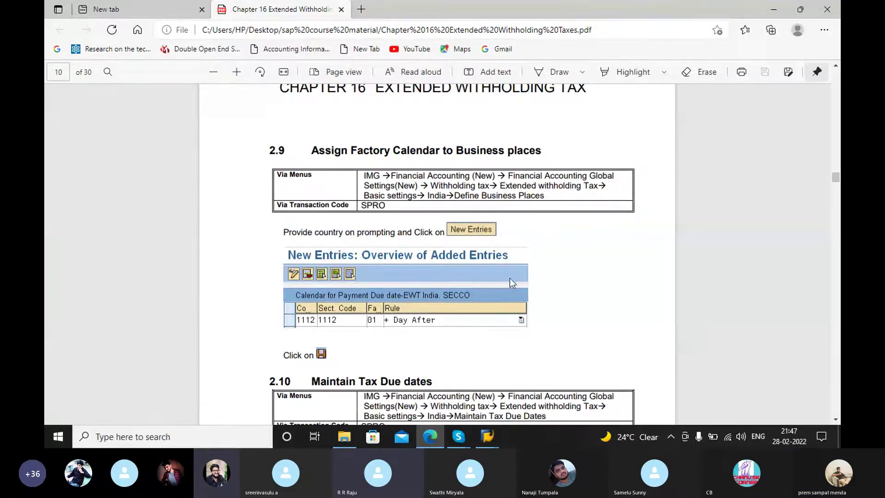
scroll(509, 281, up, 1)
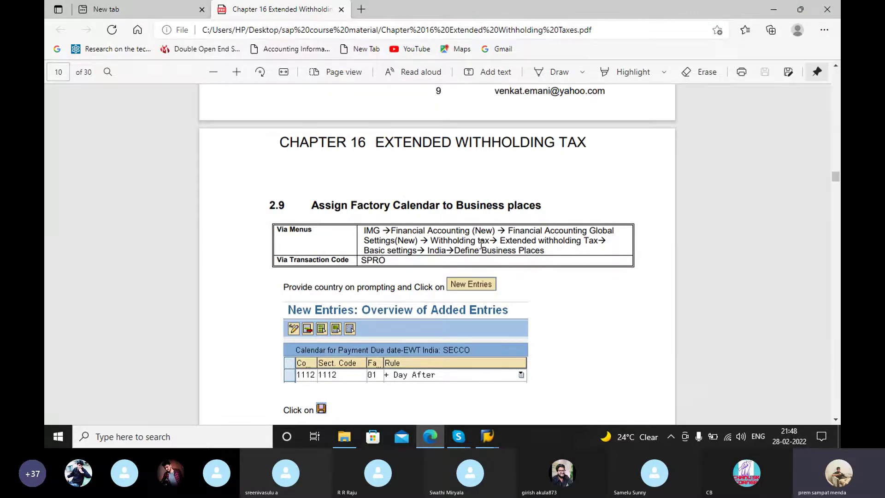
Step: Scroll the guide to section 2.10 Maintain Tax Due dates (IN, 194C, CO, 777 days) and call up SAP's windows
scroll(481, 245, down, 5)
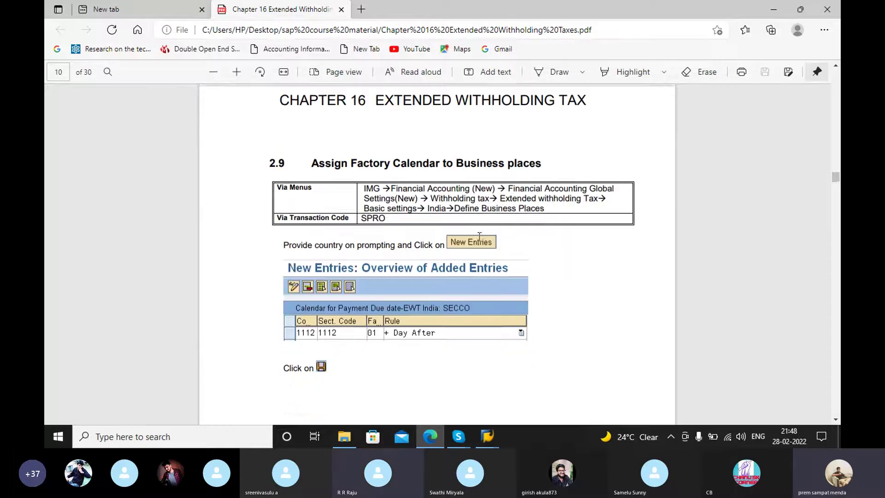
scroll(479, 236, down, 2)
scroll(477, 234, up, 1)
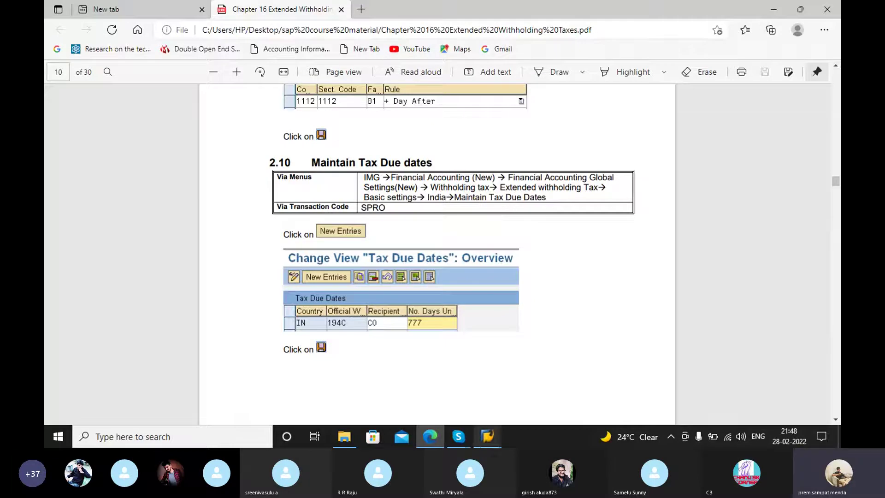
click(487, 436)
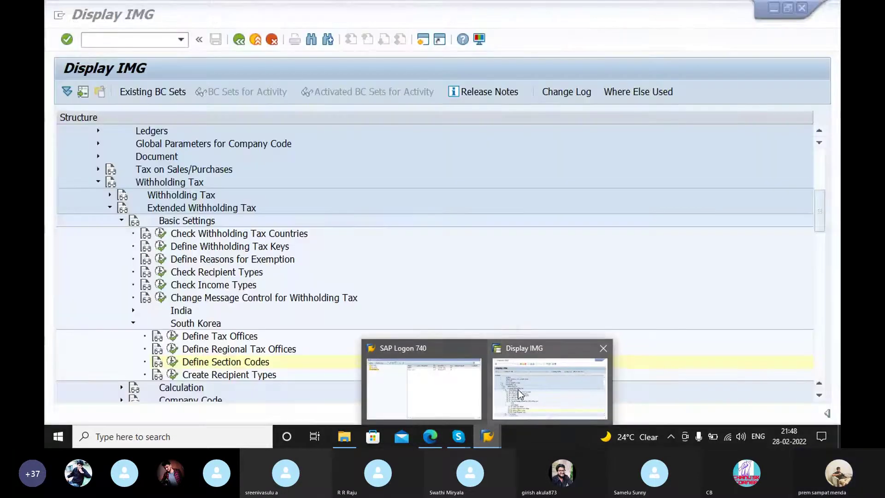
Step: Review the Maintain Tax Due Dates entries under Basic Settings > India, then go back to the IMG tree
click(518, 389)
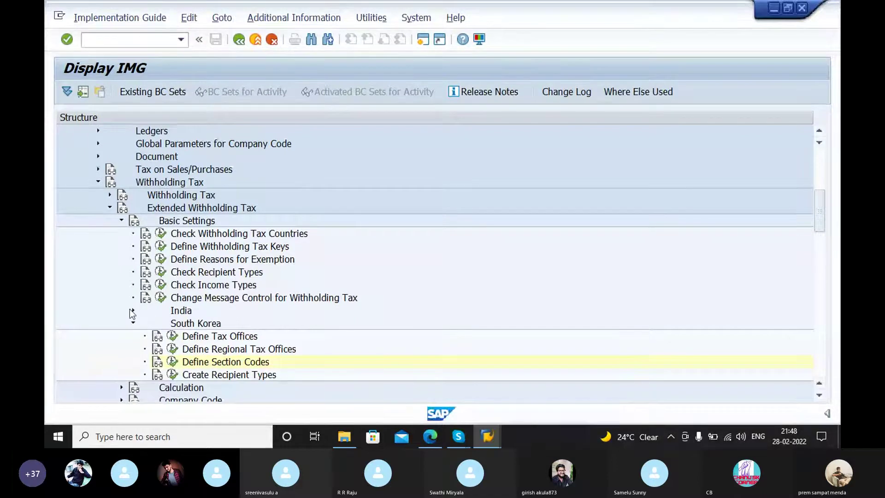
click(133, 311)
click(173, 336)
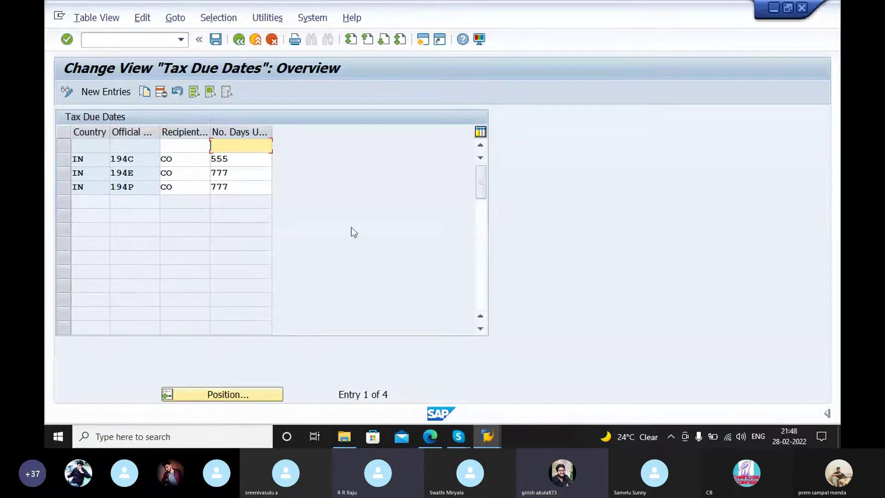
click(240, 40)
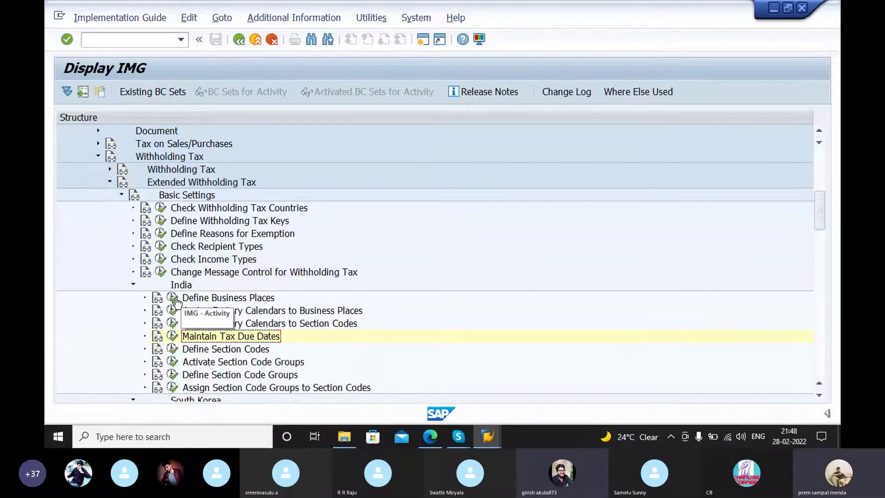
Step: Read PDF section 2.10, then reopen India's Tax Due Dates table in SAP
click(429, 437)
scroll(548, 254, up, 15)
scroll(548, 259, up, 8)
scroll(446, 322, down, 3)
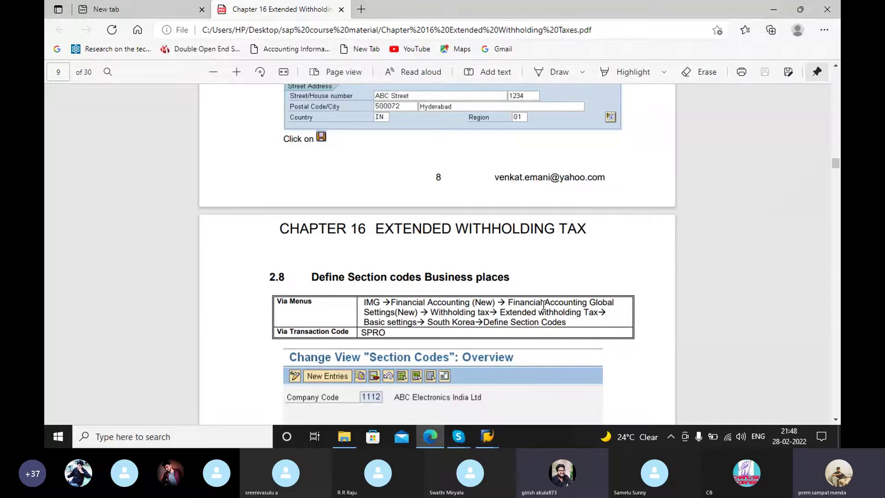
scroll(542, 297, down, 1)
scroll(542, 297, down, 3)
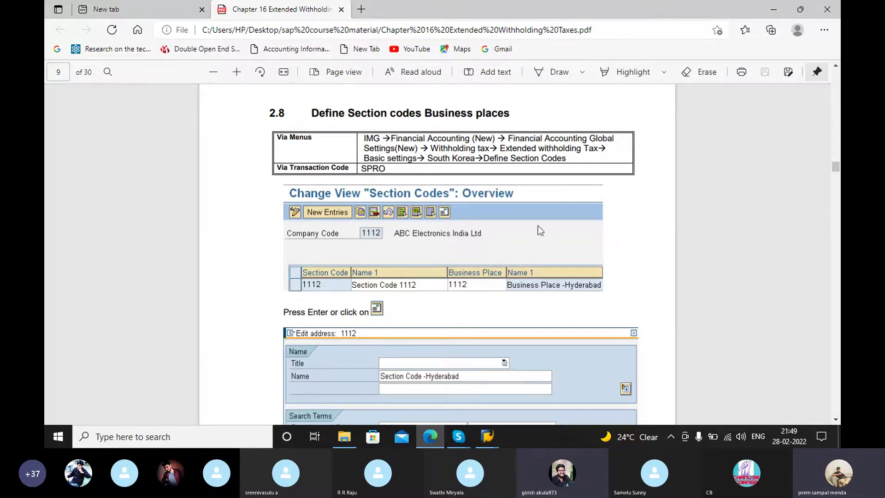
scroll(539, 237, down, 10)
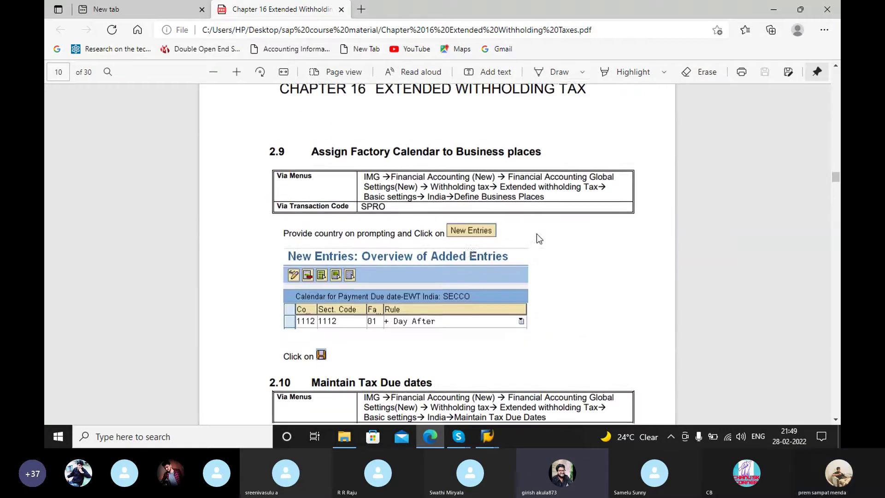
scroll(521, 222, down, 5)
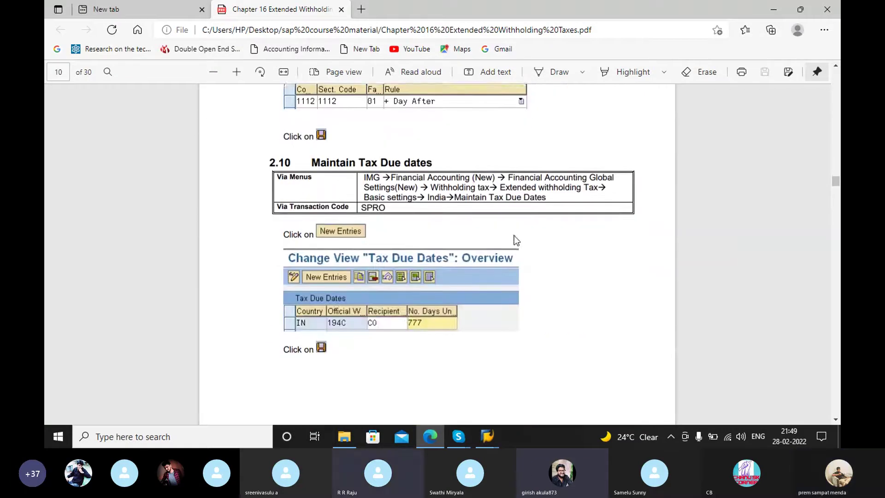
scroll(513, 236, up, 2)
scroll(509, 242, down, 4)
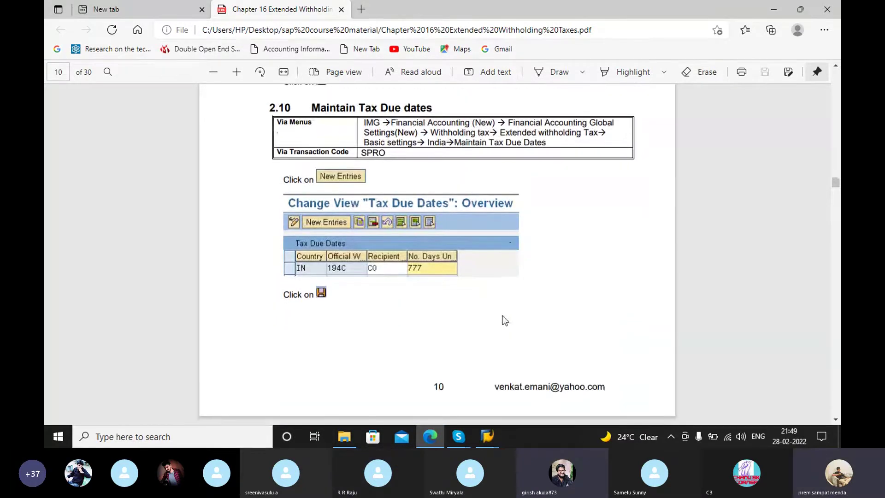
click(431, 436)
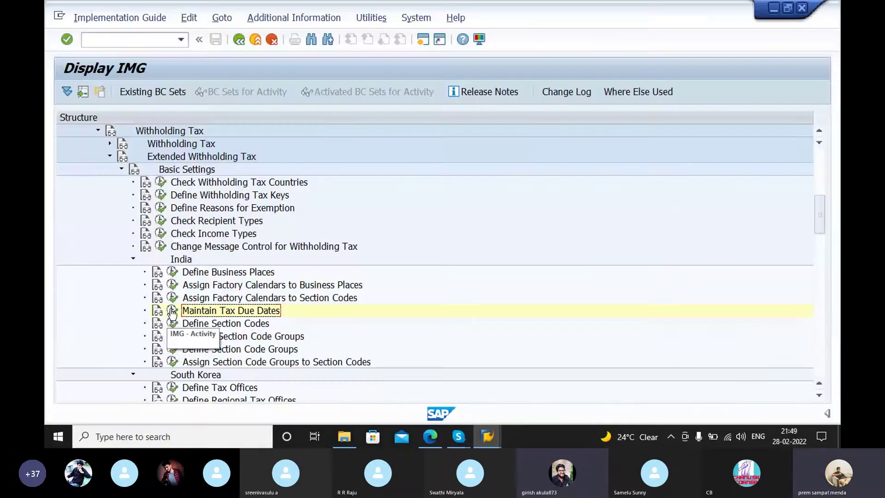
click(173, 311)
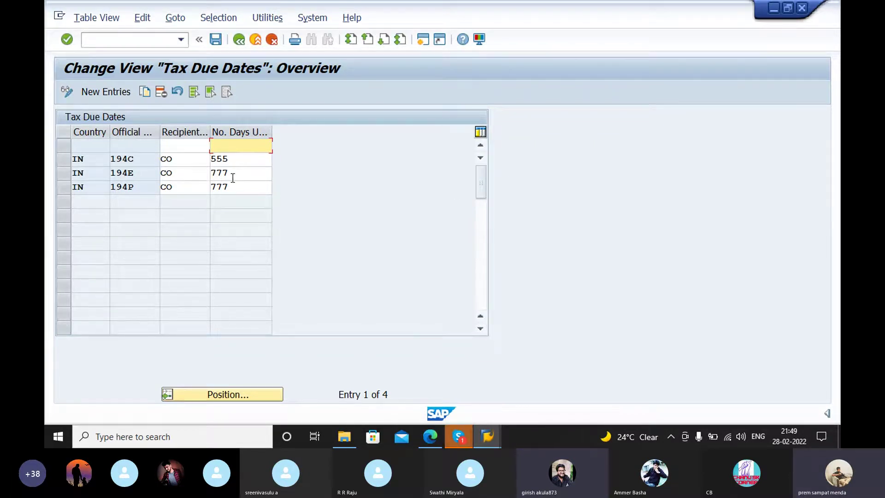
Step: Leave the Tax Due Dates table and scroll the PDF to section 2.11 Define Withholding Tax Codes
click(239, 40)
mouse_move(487, 436)
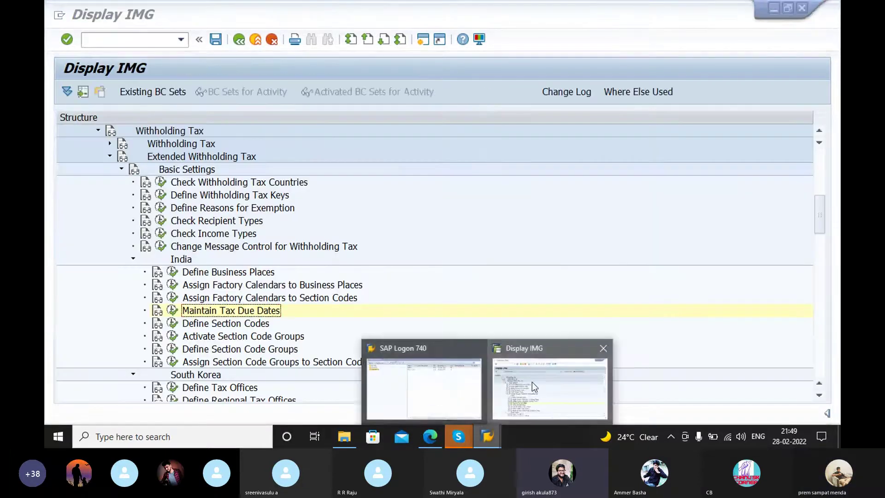
click(532, 382)
click(430, 436)
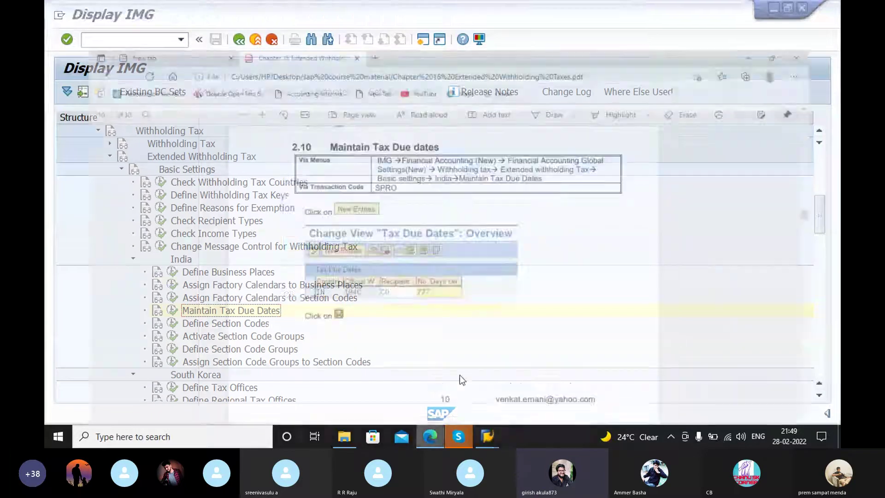
scroll(479, 306, down, 5)
scroll(475, 277, up, 3)
scroll(481, 278, down, 3)
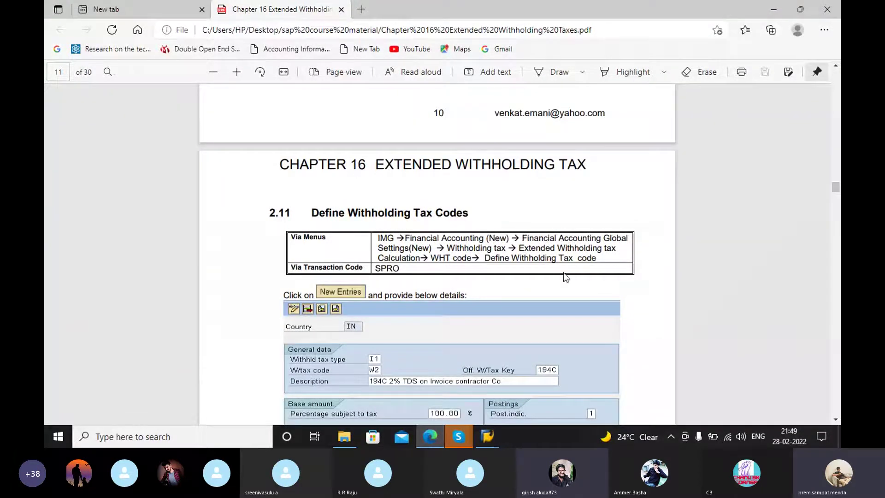
scroll(505, 273, down, 1)
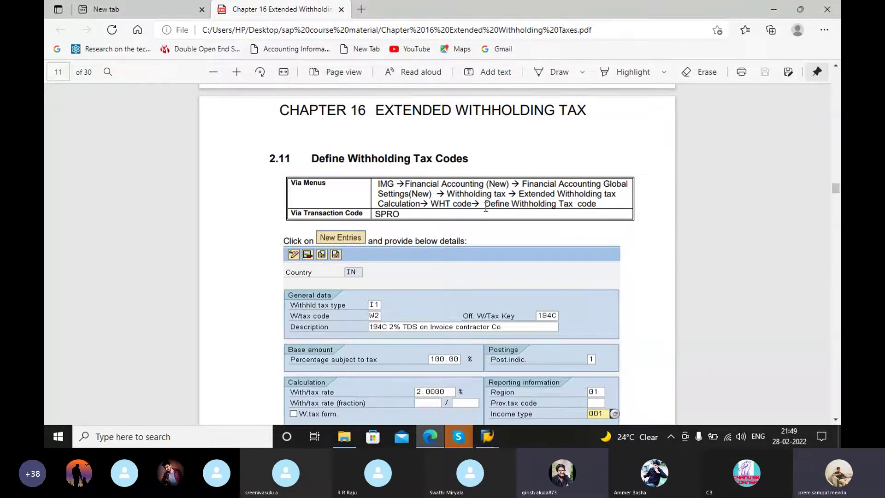
Step: Tidy the IMG tree by collapsing India and Basic Settings, leaving Extended Withholding Tax expanded
click(433, 436)
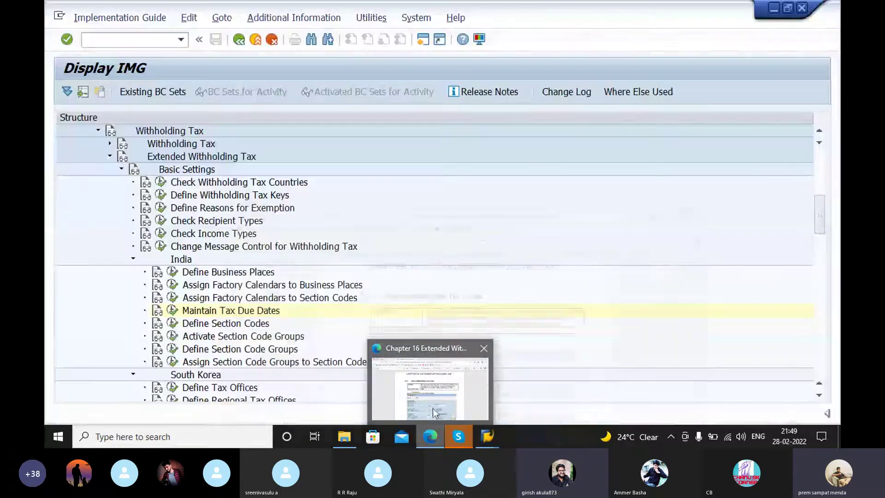
click(433, 399)
click(489, 436)
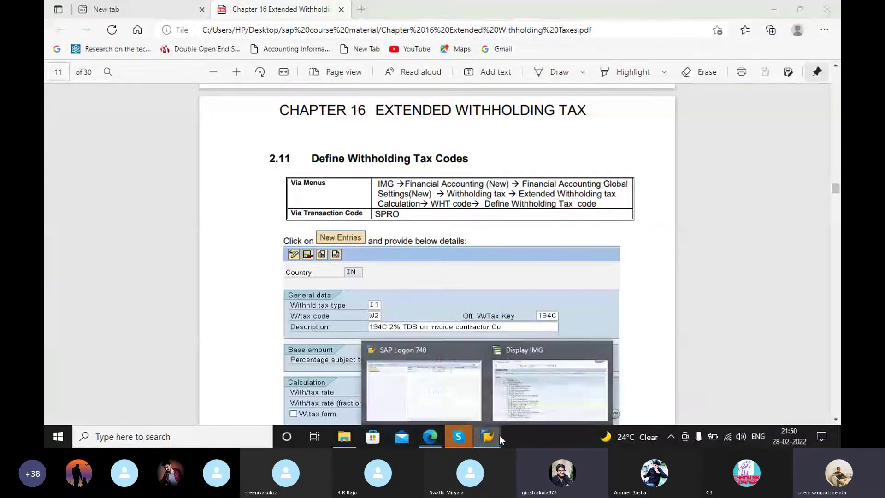
click(527, 393)
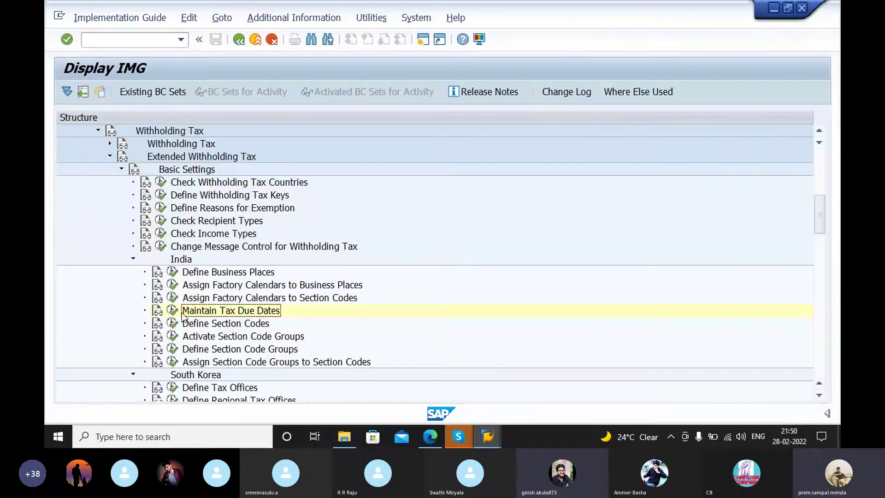
click(133, 258)
scroll(143, 254, up, 2)
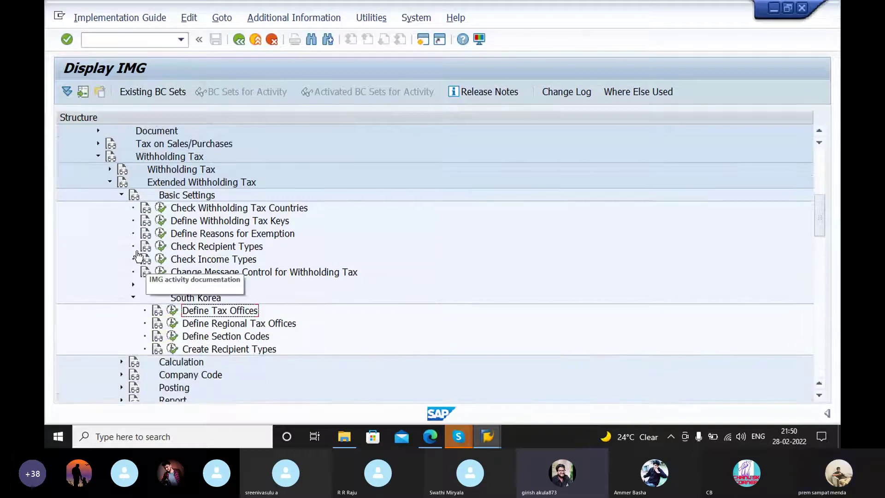
click(118, 195)
click(110, 183)
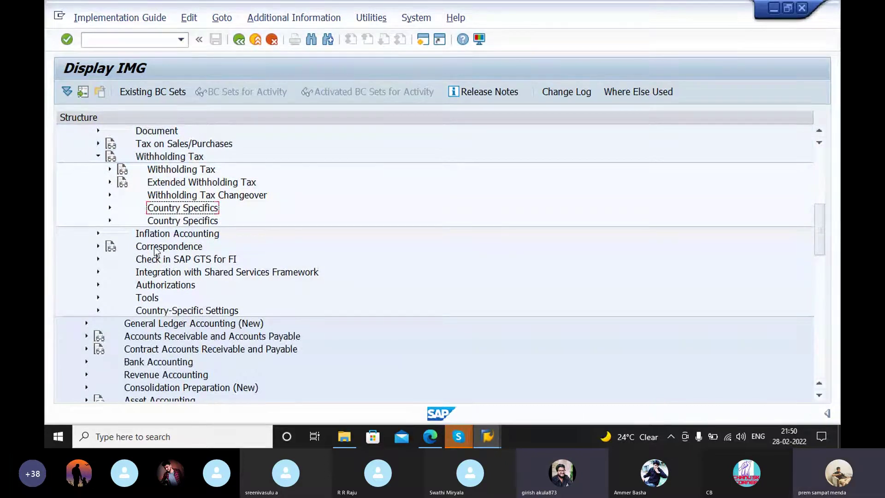
click(110, 182)
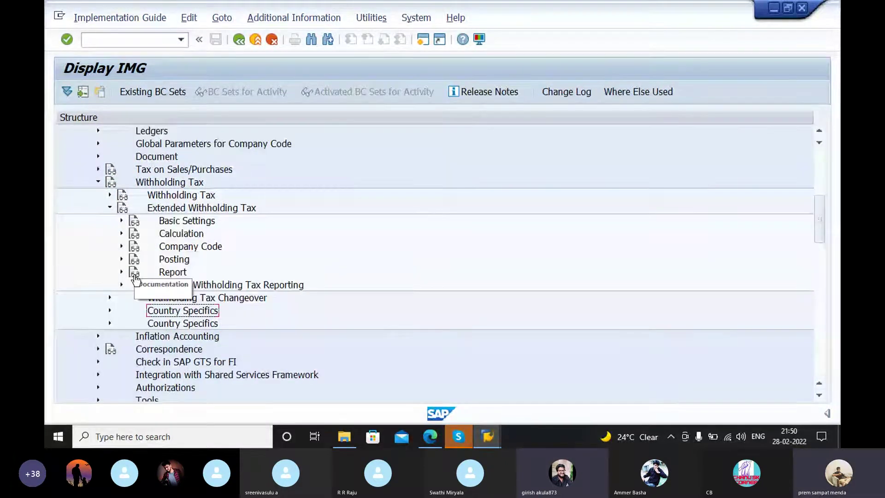
click(434, 436)
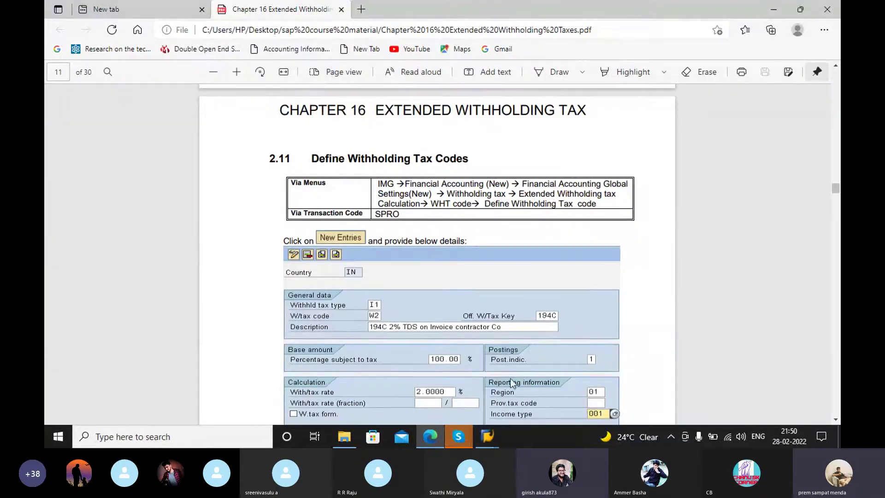
click(492, 437)
Step: Expand Calculation > Withholding Tax Code, run Define Withholding Tax Codes, and confirm country IN
click(740, 385)
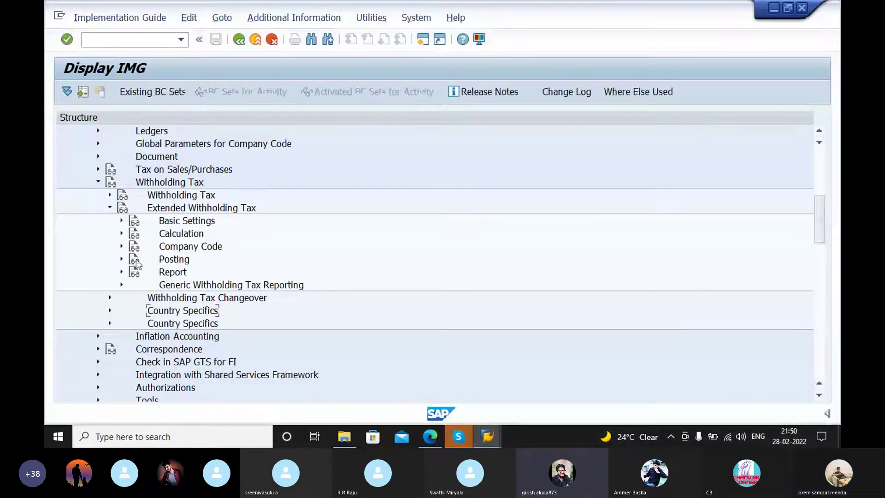
click(121, 233)
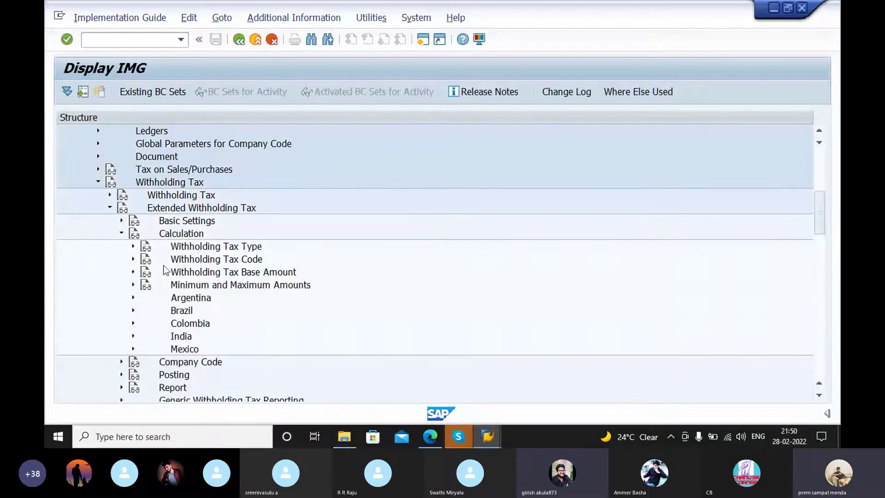
click(134, 258)
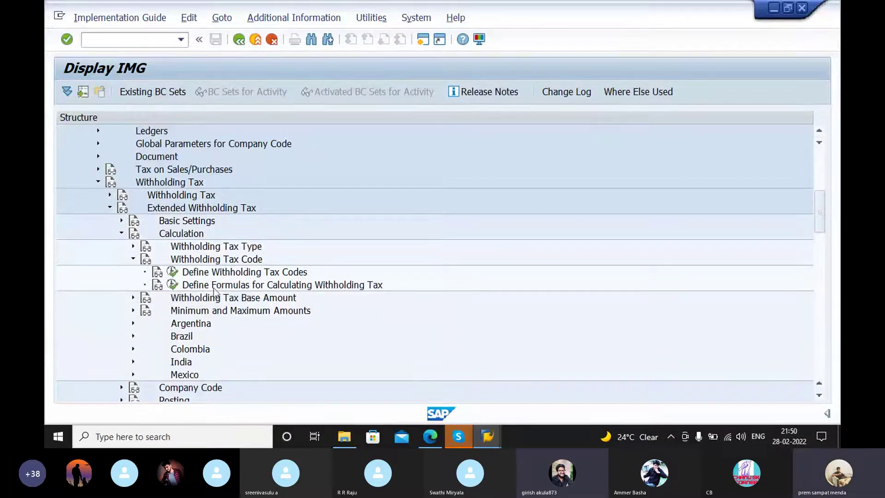
click(173, 273)
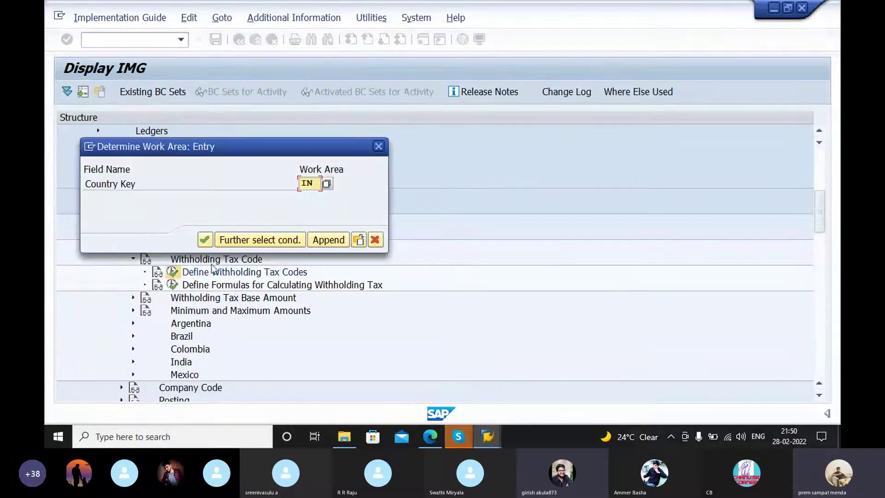
click(204, 239)
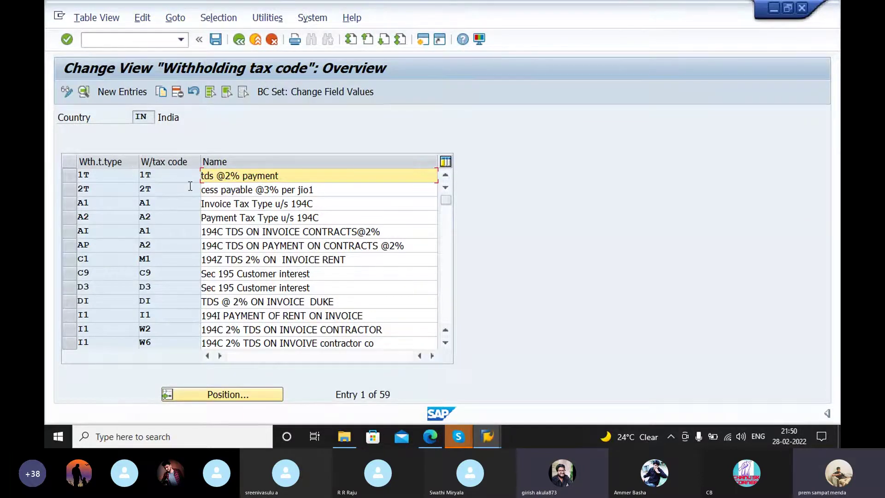
Step: Start a blank new tax code entry, browse the official tax key list, and focus the rate field
click(132, 91)
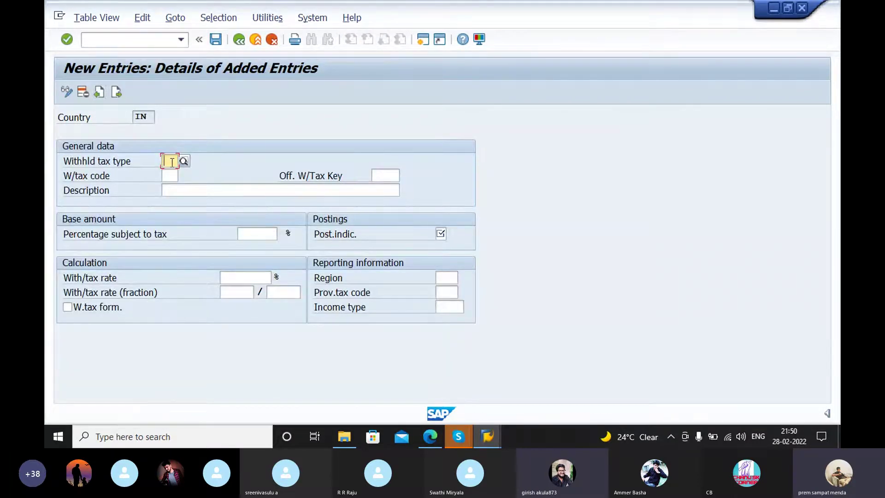
click(379, 181)
click(404, 176)
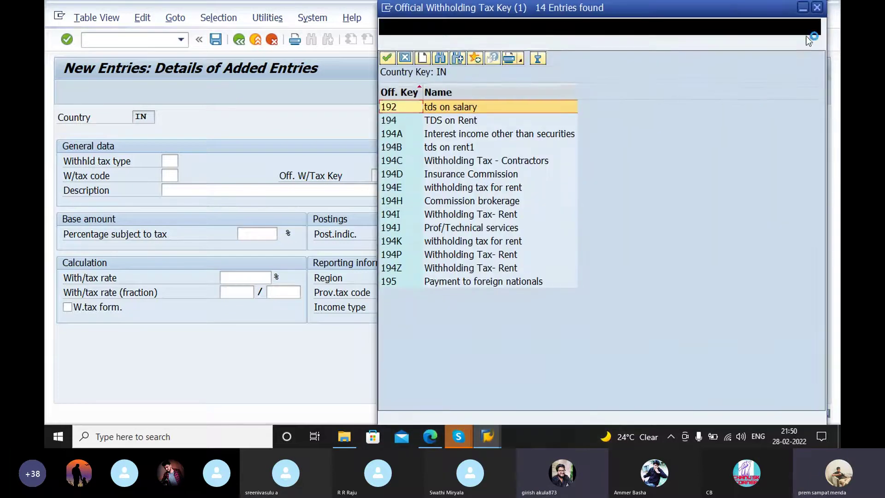
click(817, 7)
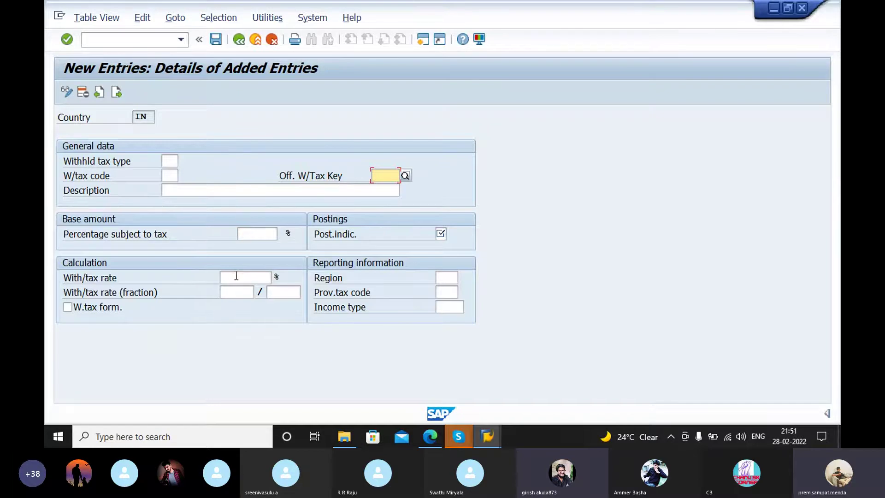
click(236, 276)
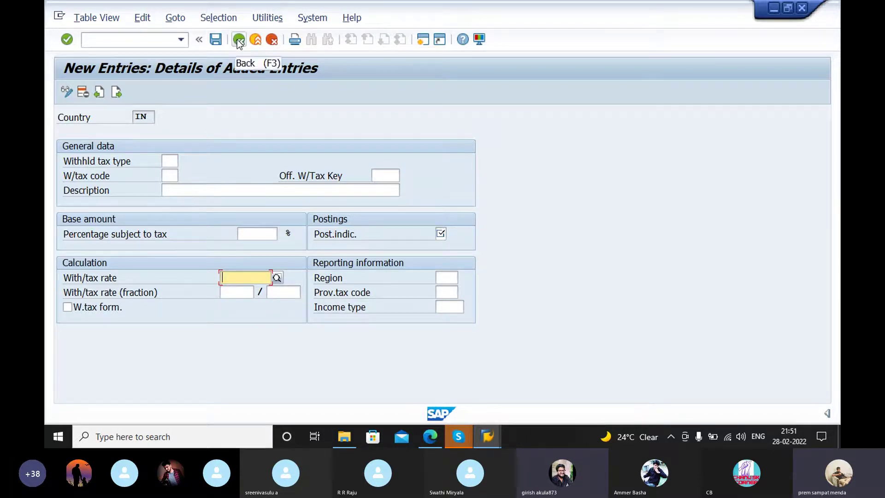
click(430, 436)
Step: Scroll through the guide's page-11 withholding tax code screenshots, sample W2 for 194C at 2.0000%
scroll(516, 246, down, 8)
scroll(508, 208, up, 5)
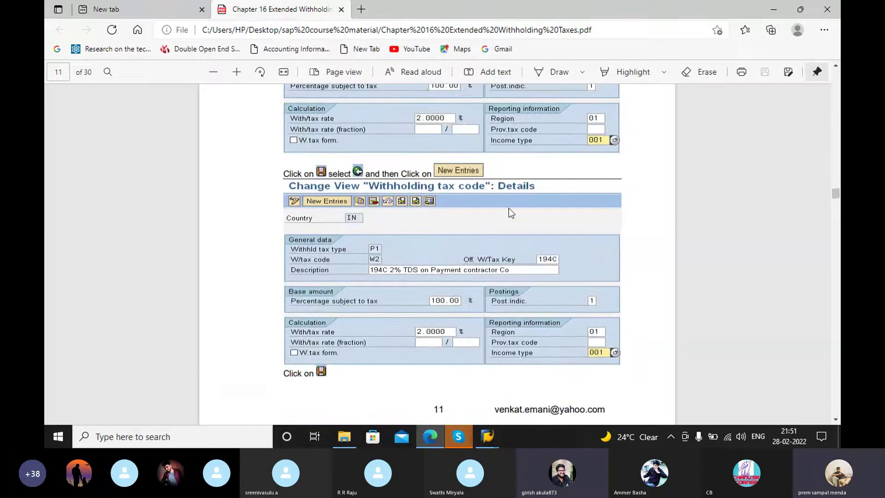
scroll(449, 256, up, 2)
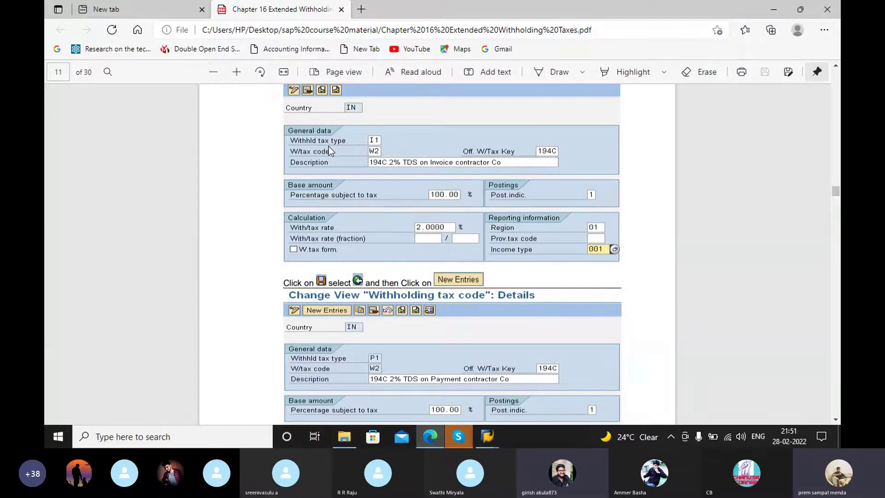
scroll(454, 164, down, 3)
scroll(454, 164, down, 6)
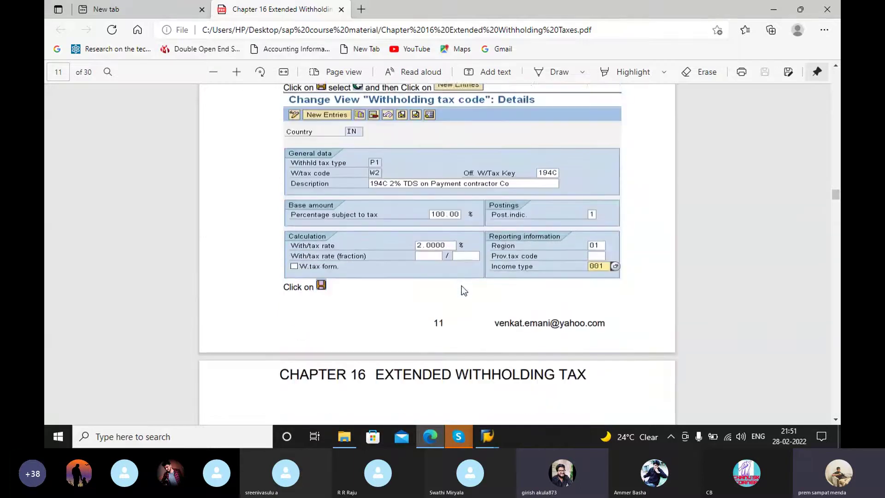
scroll(450, 258, up, 8)
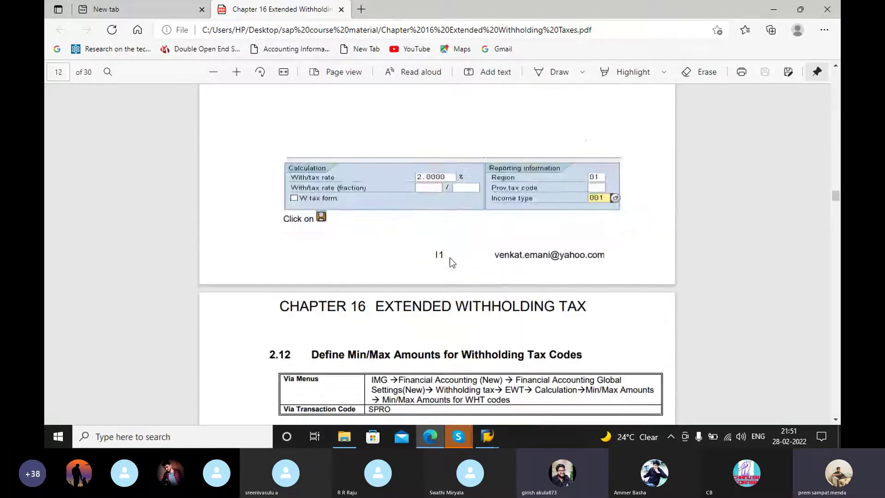
scroll(473, 265, down, 1)
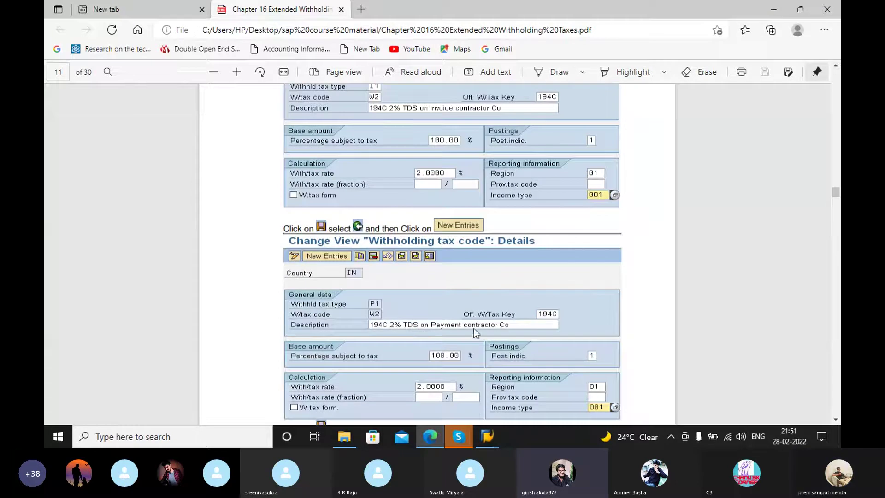
scroll(490, 337, down, 1)
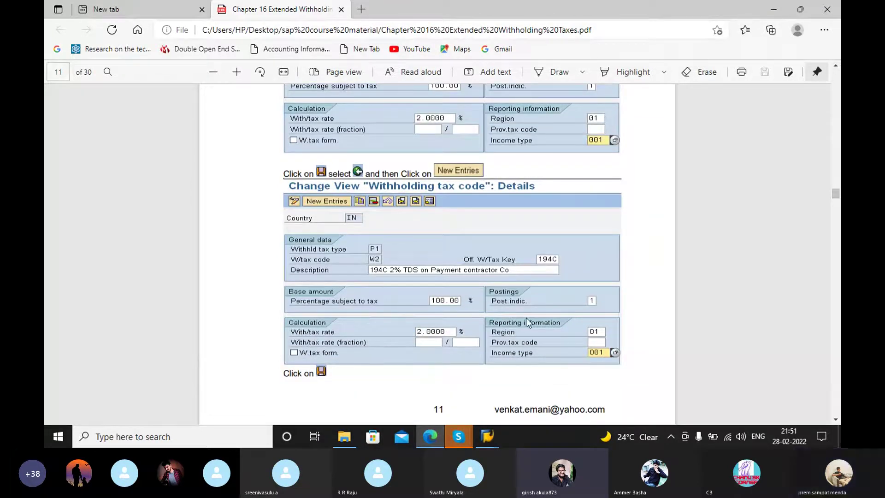
Step: Scroll on to page 12, section 2.12 Define Min/Max Amounts for Withholding Tax Codes
scroll(535, 276, down, 2)
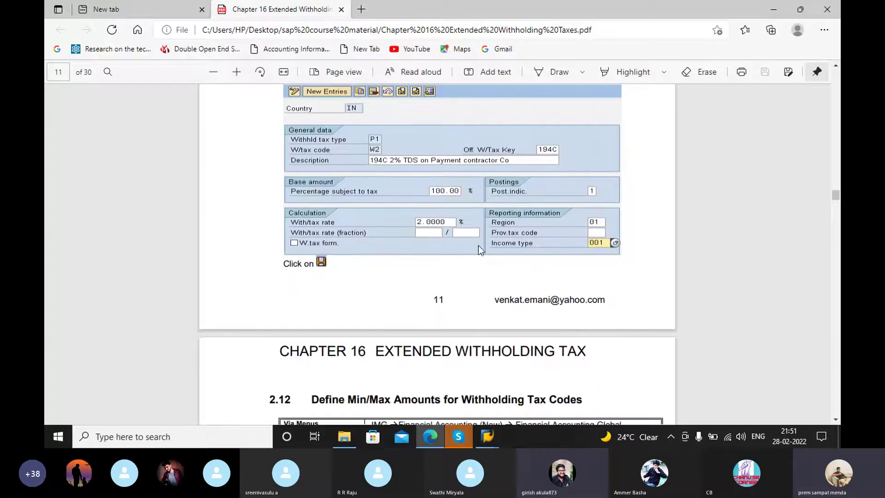
scroll(479, 249, down, 3)
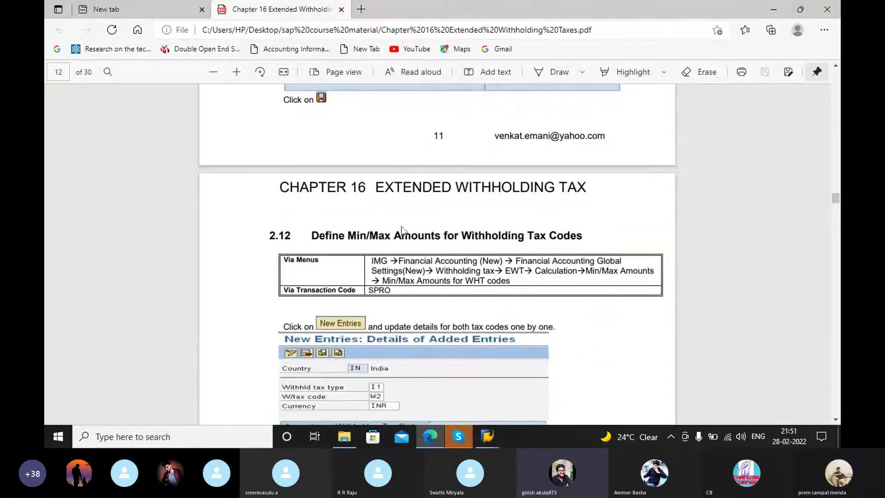
scroll(429, 226, down, 1)
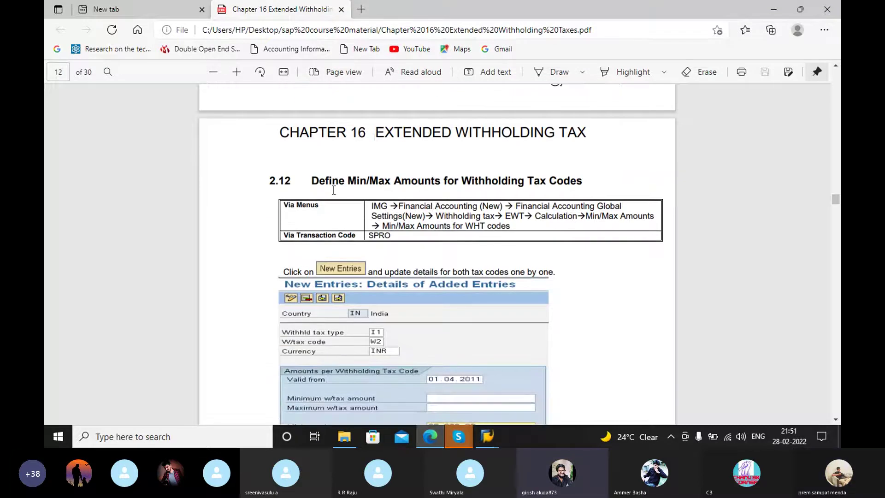
scroll(426, 261, up, 1)
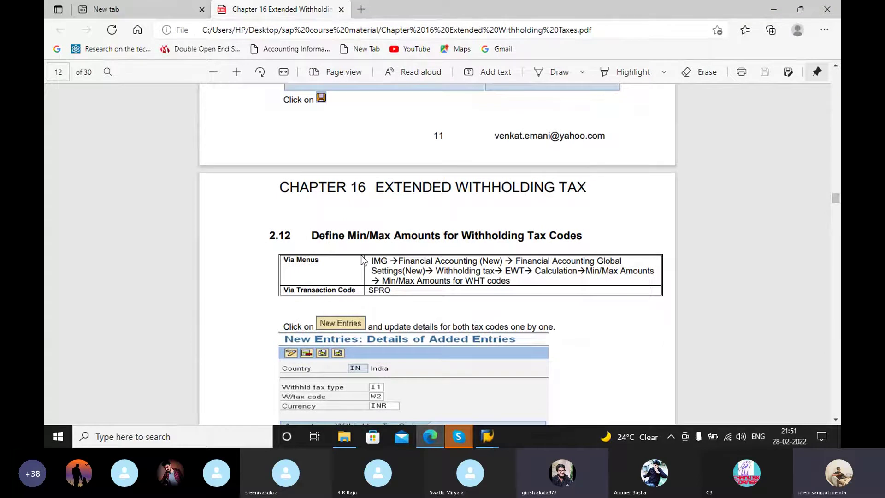
scroll(389, 298, down, 2)
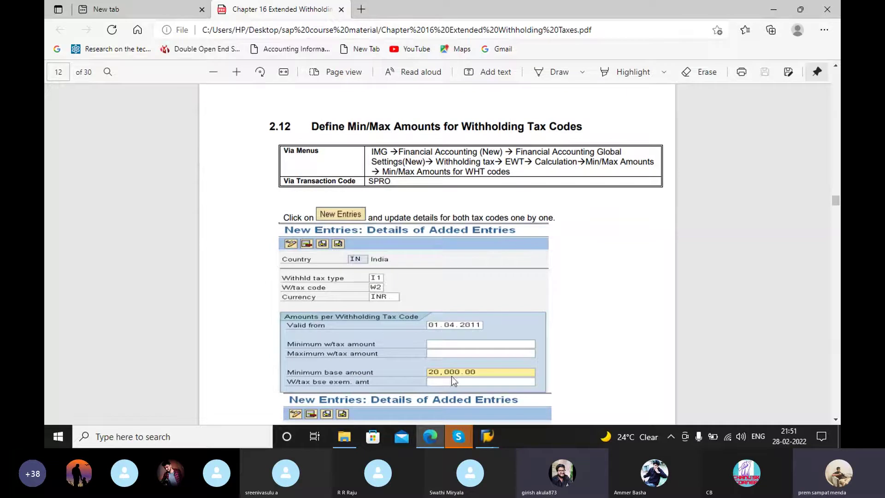
mouse_move(487, 437)
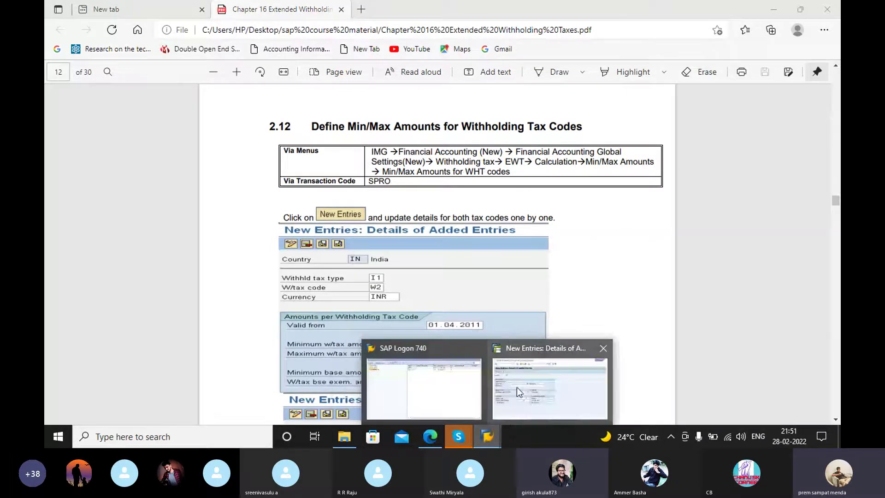
mouse_move(506, 388)
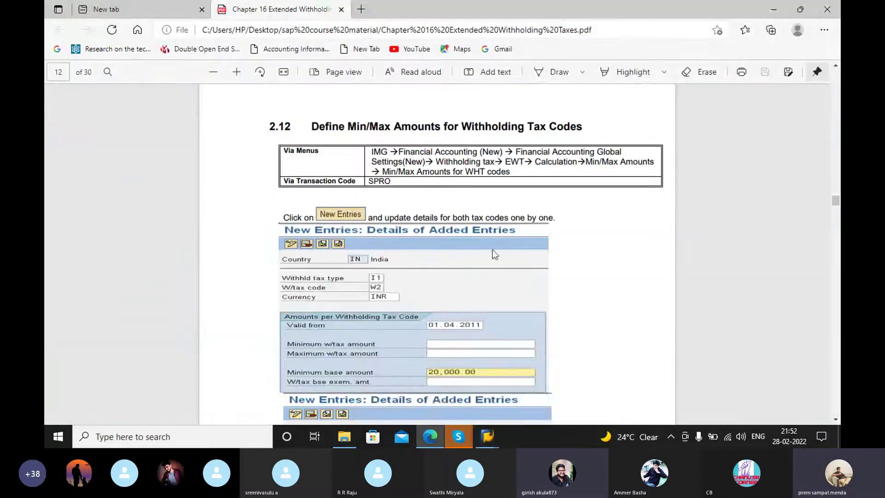
scroll(570, 218, up, 1)
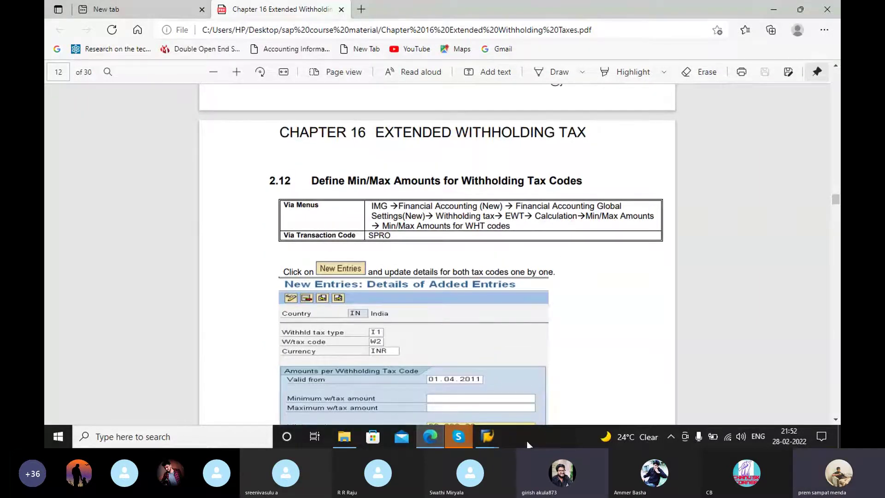
Step: Discard the unfinished new withholding tax code entry and return to the IMG tree
click(506, 391)
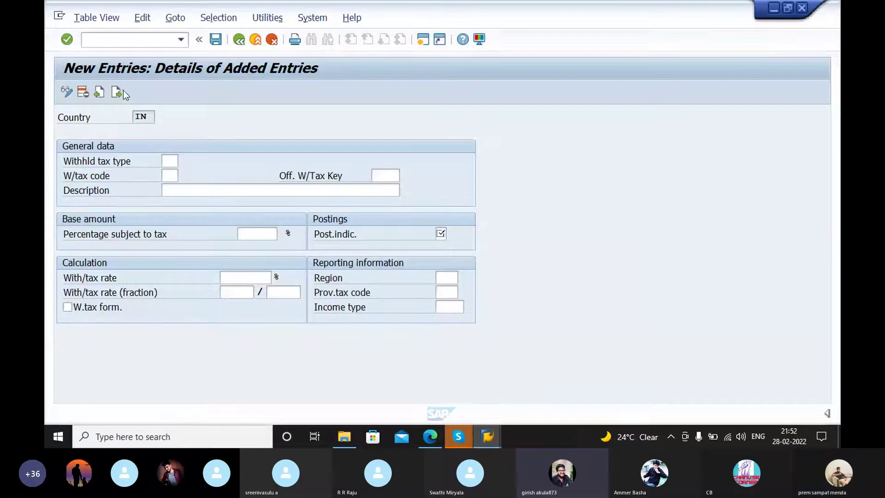
click(238, 39)
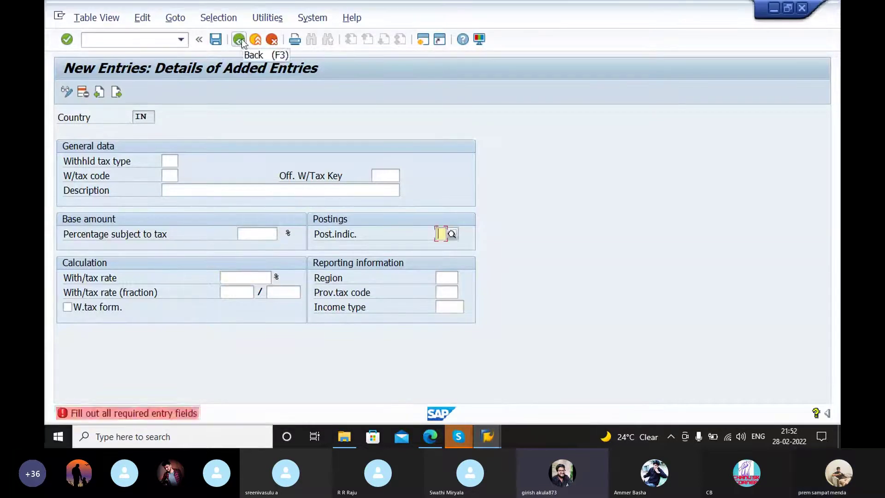
click(272, 40)
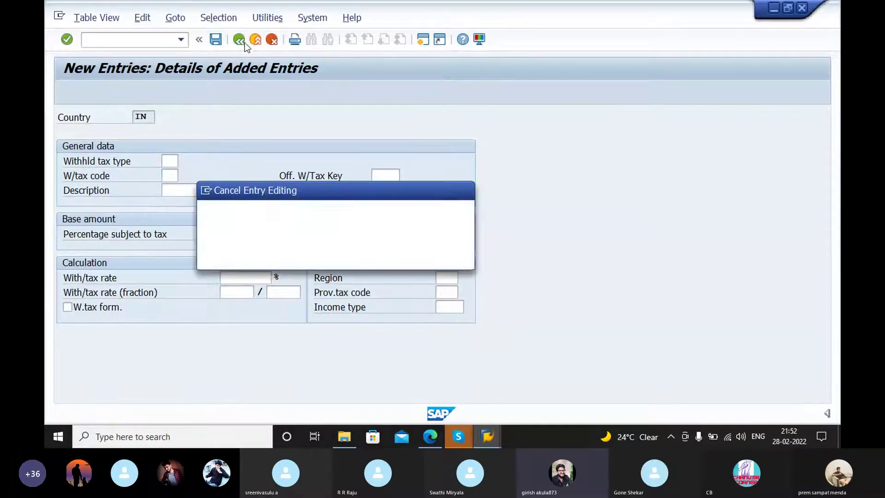
click(267, 258)
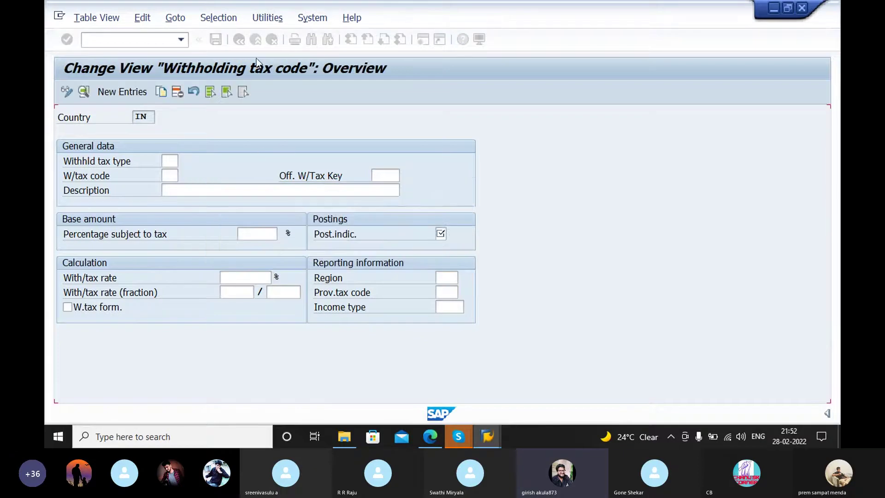
click(239, 39)
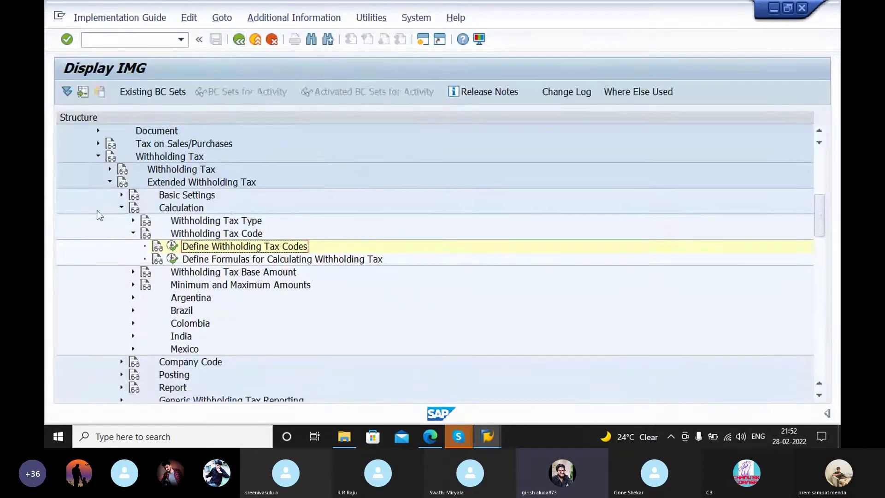
Step: Expand Withholding Tax > Extended Withholding Tax in the IMG tree, leaving Calculation collapsed
click(108, 168)
click(108, 168)
click(108, 168)
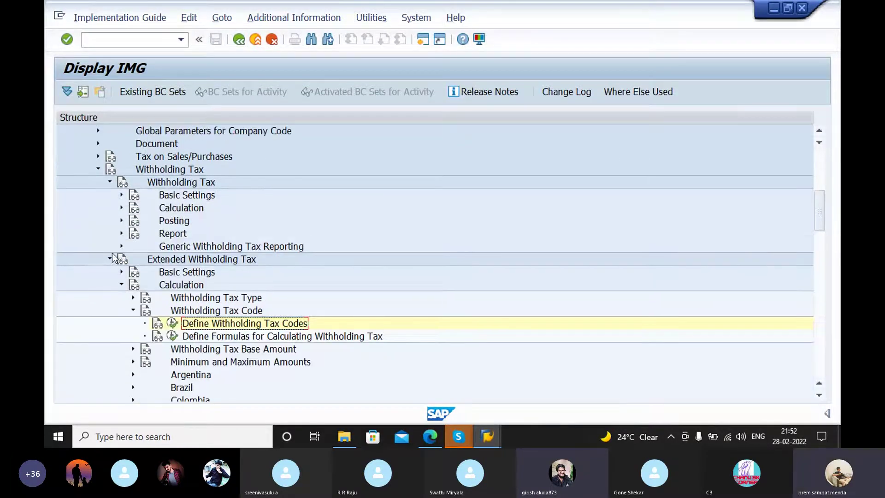
click(110, 257)
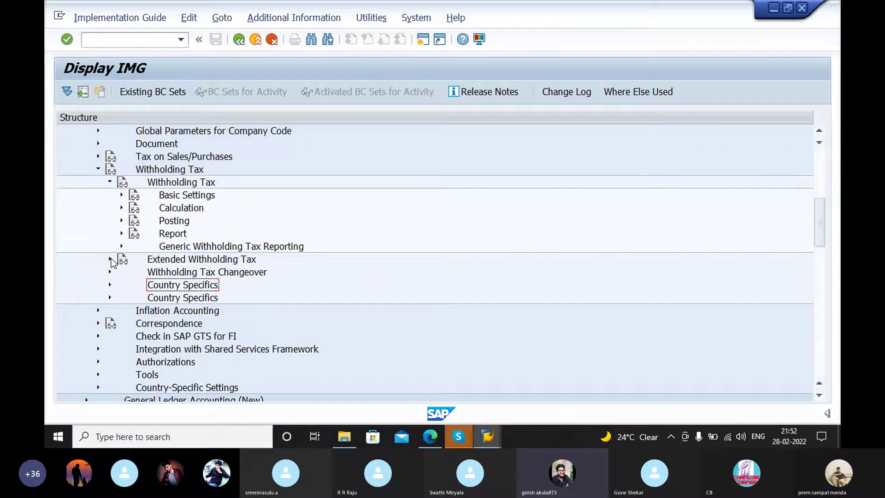
click(110, 258)
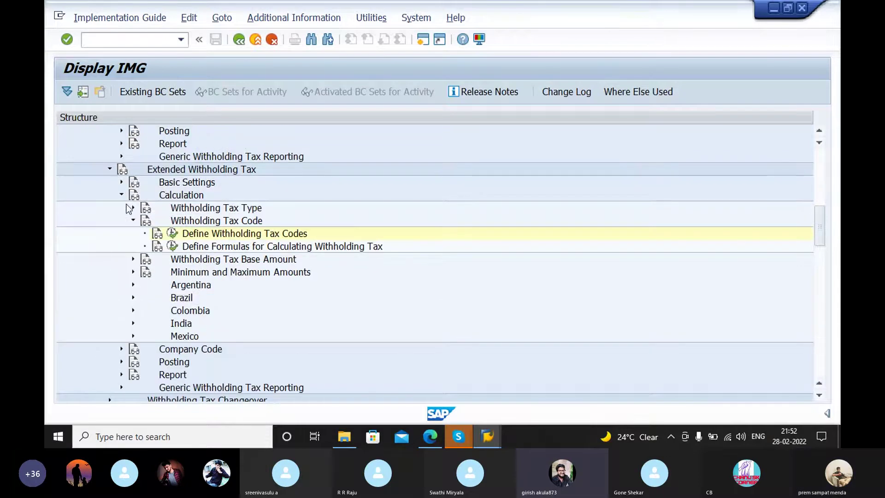
click(110, 169)
click(110, 143)
click(98, 170)
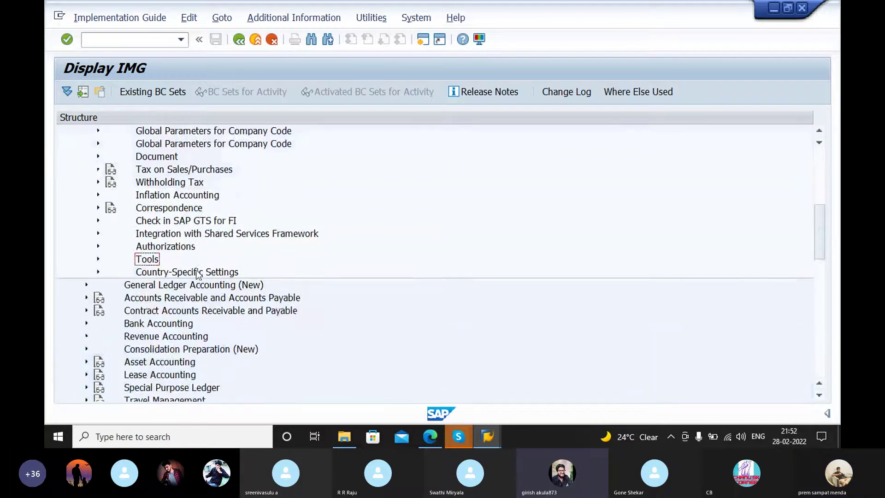
click(98, 234)
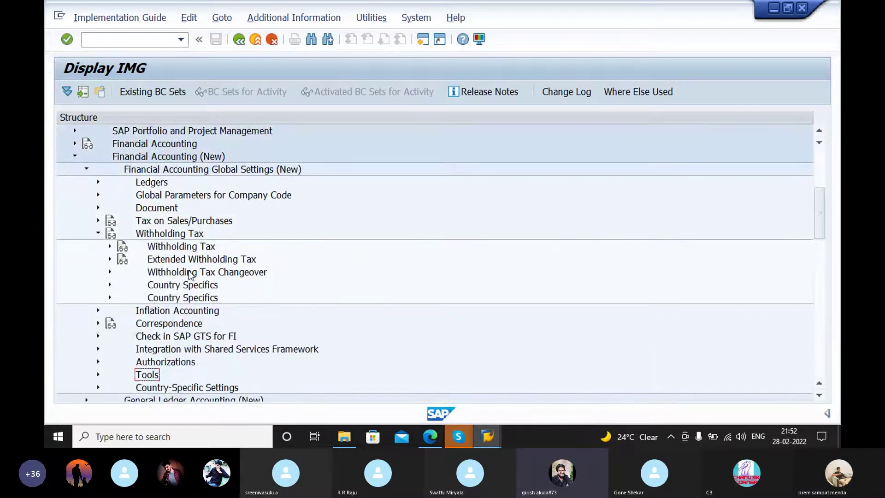
click(110, 259)
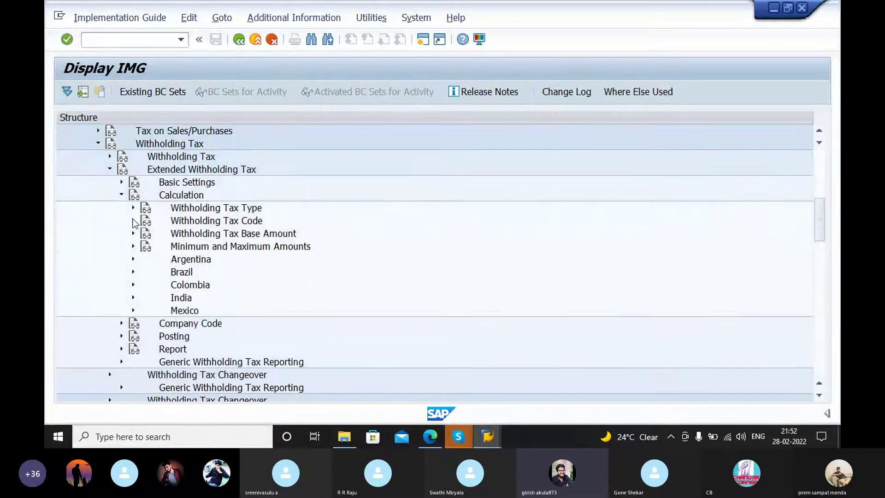
click(122, 221)
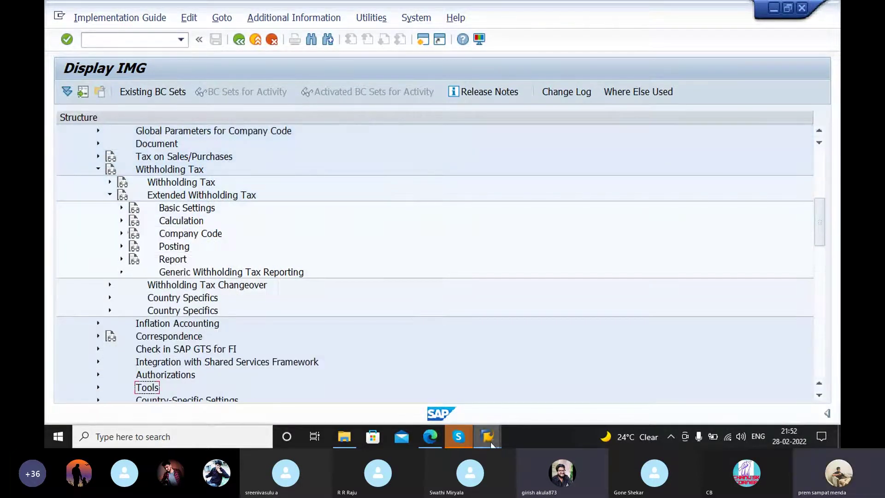
Step: Check the section 2.12 SPRO path in the PDF, then bring the IMG window back
click(430, 437)
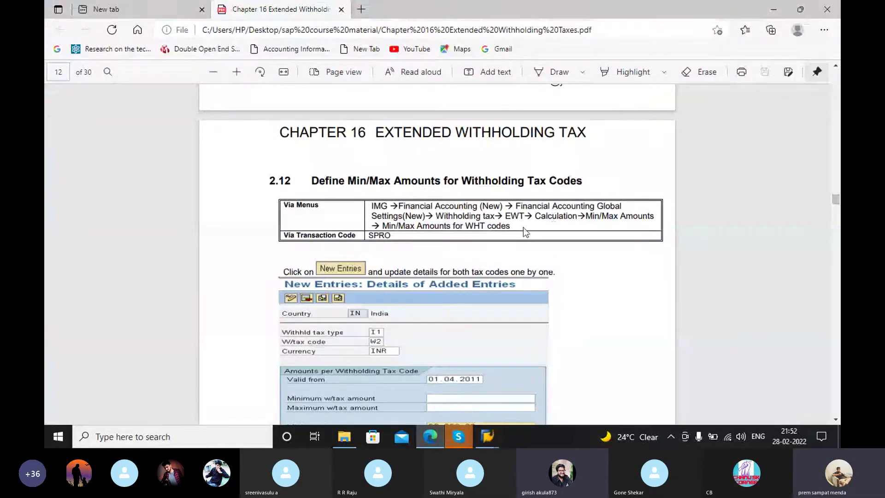
mouse_move(487, 437)
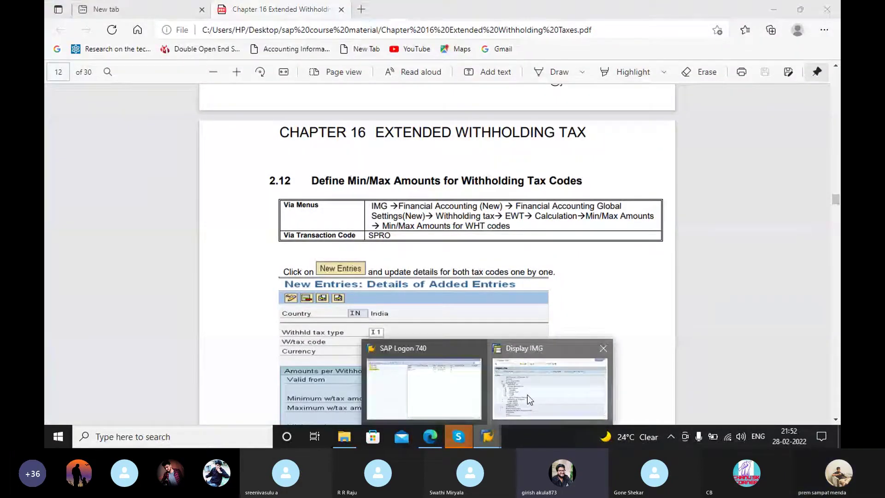
click(527, 394)
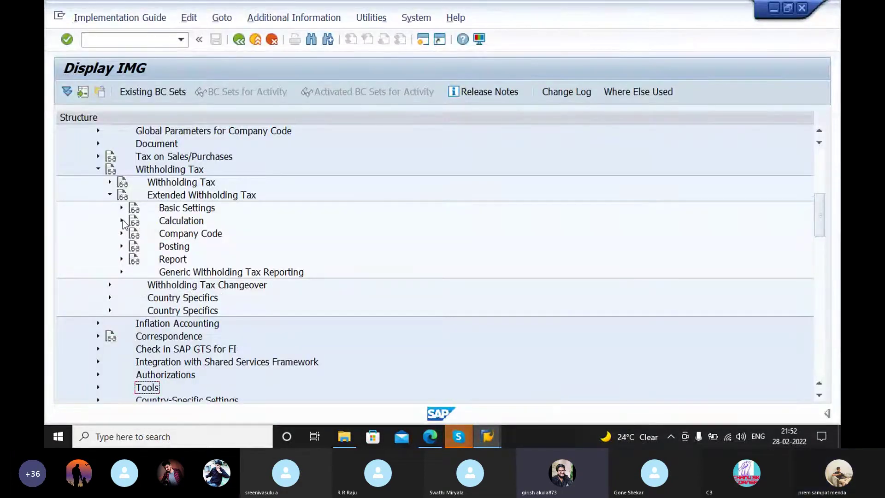
Step: Run Define Min/Max Amounts for Withholding Tax Codes under Calculation for country IN, then view the PDF
click(122, 220)
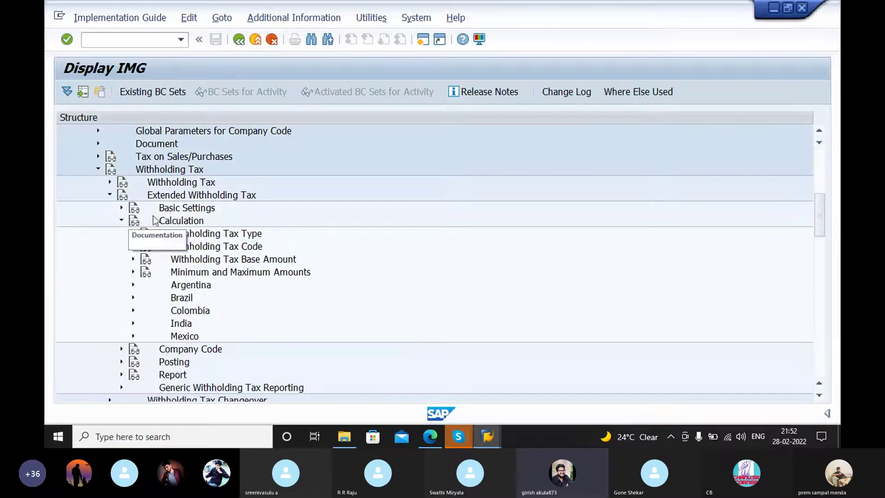
click(133, 272)
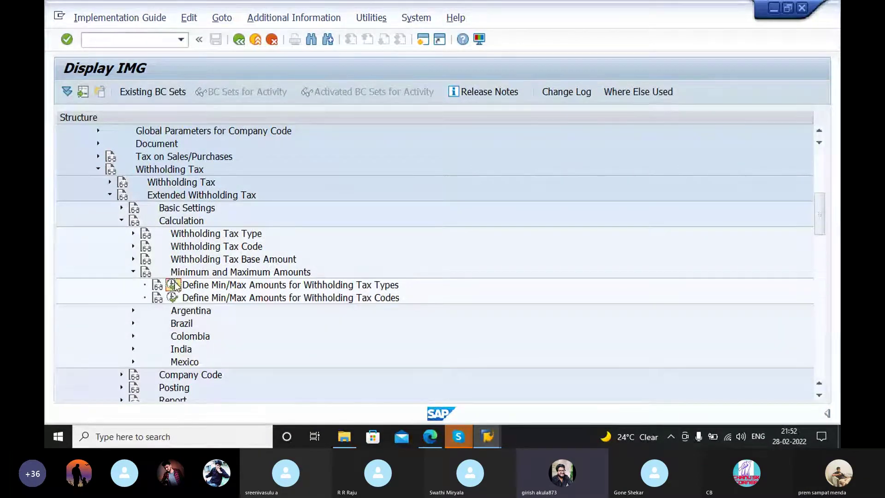
click(172, 298)
click(205, 240)
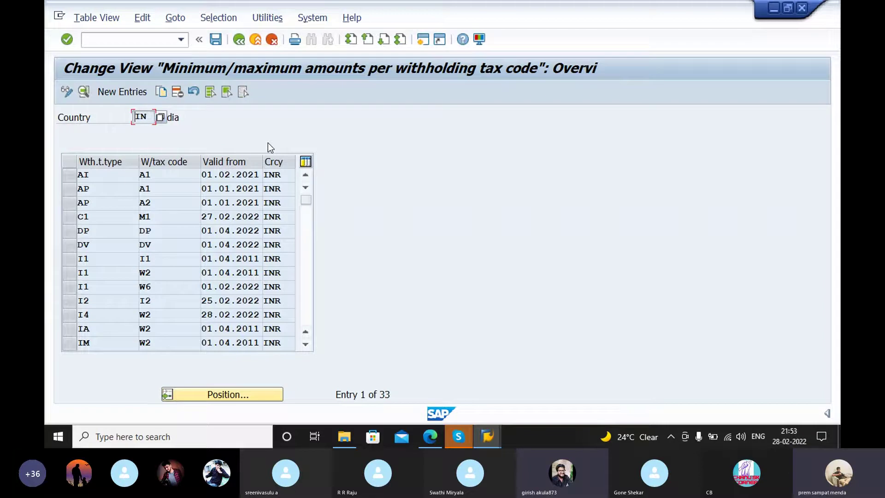
click(486, 439)
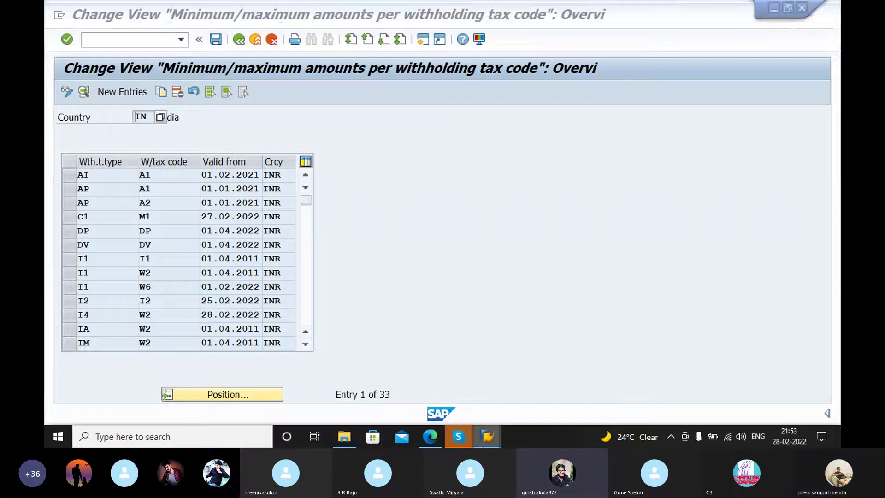
scroll(539, 255, down, 4)
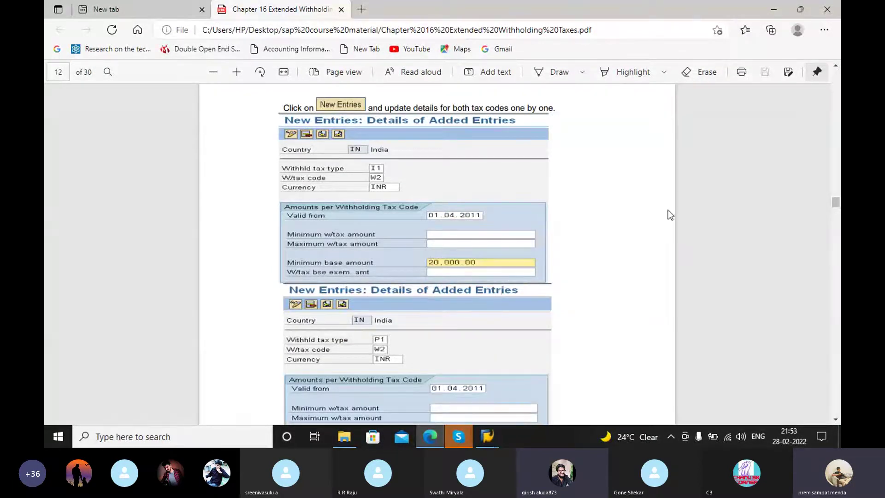
Step: Scroll past the page-12 New Entries samples to section 2.13 Assign Withholding Tax Types to Company Codes
scroll(639, 206, down, 10)
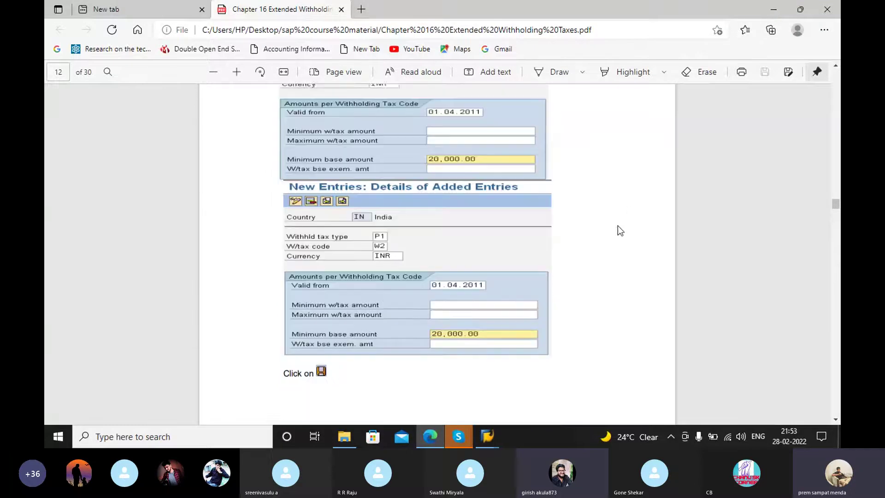
scroll(567, 265, up, 6)
scroll(567, 267, down, 1)
scroll(565, 262, down, 2)
scroll(543, 197, up, 8)
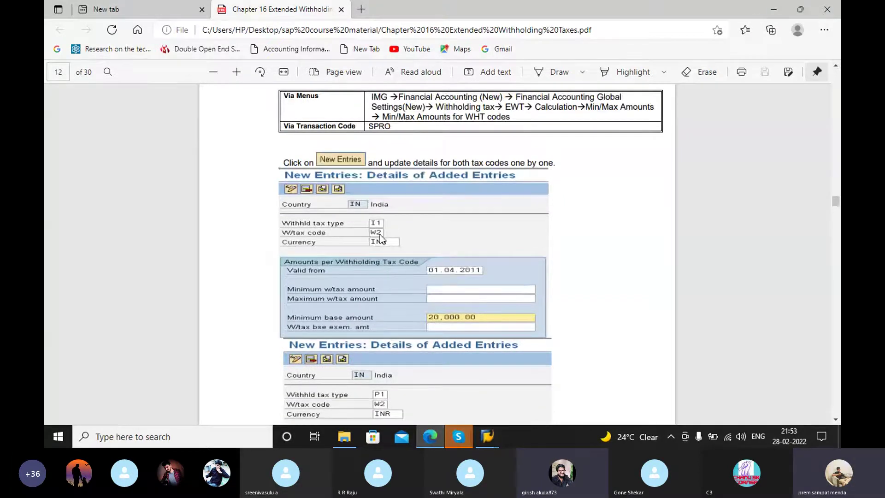
scroll(441, 231, down, 3)
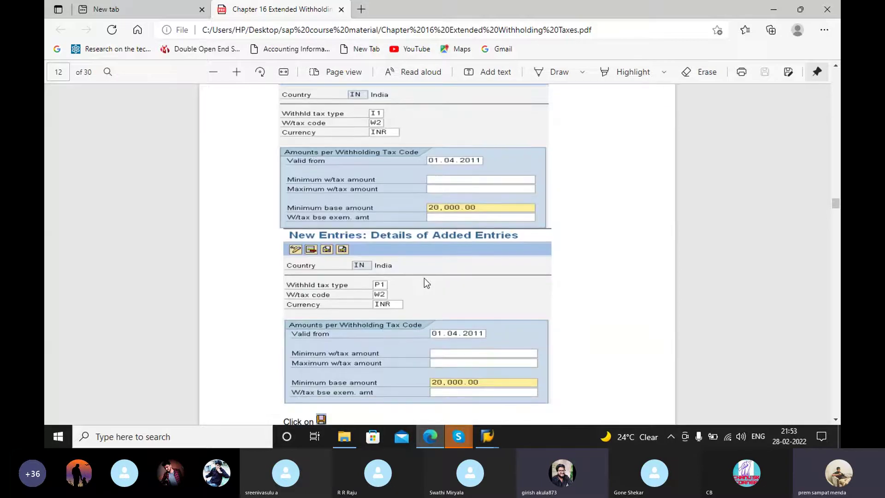
scroll(428, 281, down, 10)
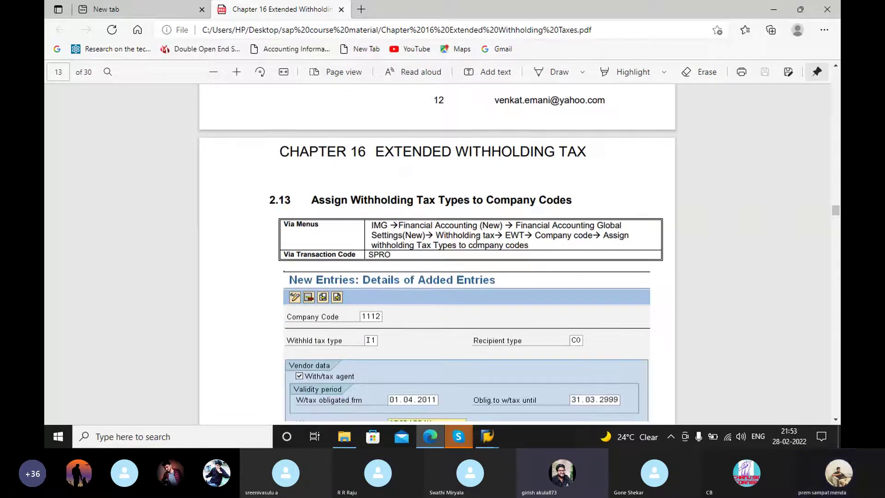
scroll(562, 223, down, 3)
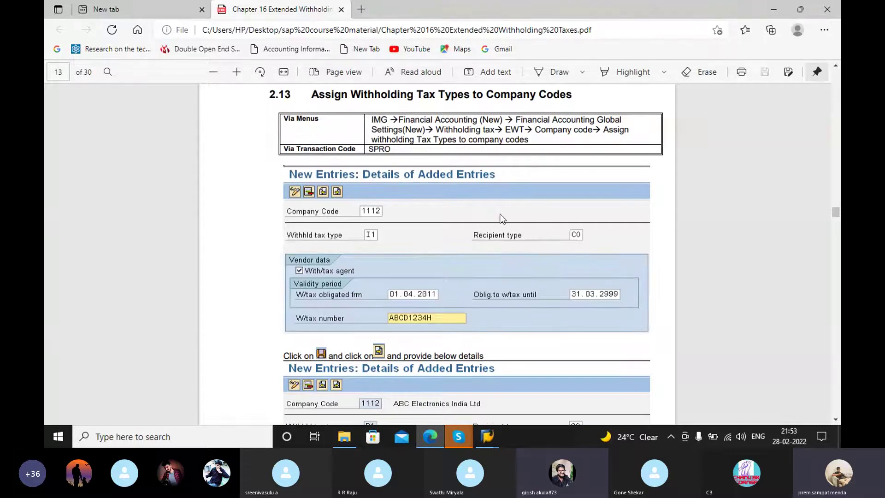
scroll(502, 218, up, 4)
scroll(451, 265, down, 3)
scroll(449, 266, down, 3)
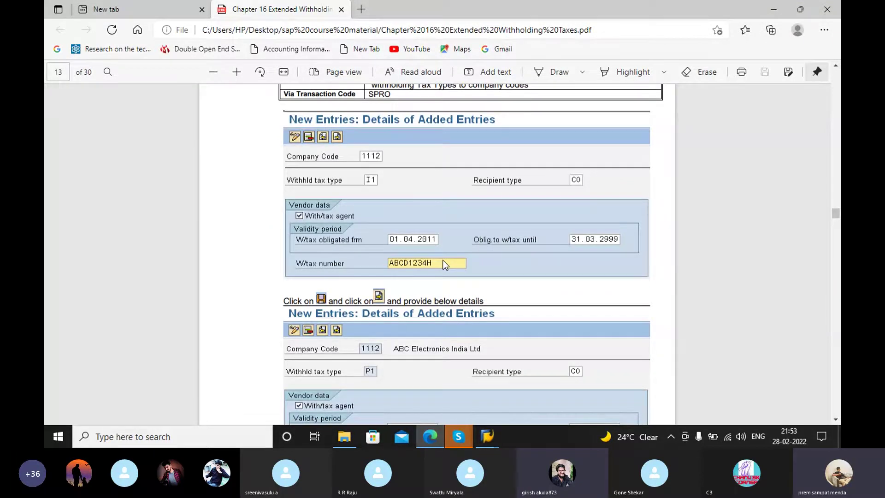
scroll(446, 261, up, 3)
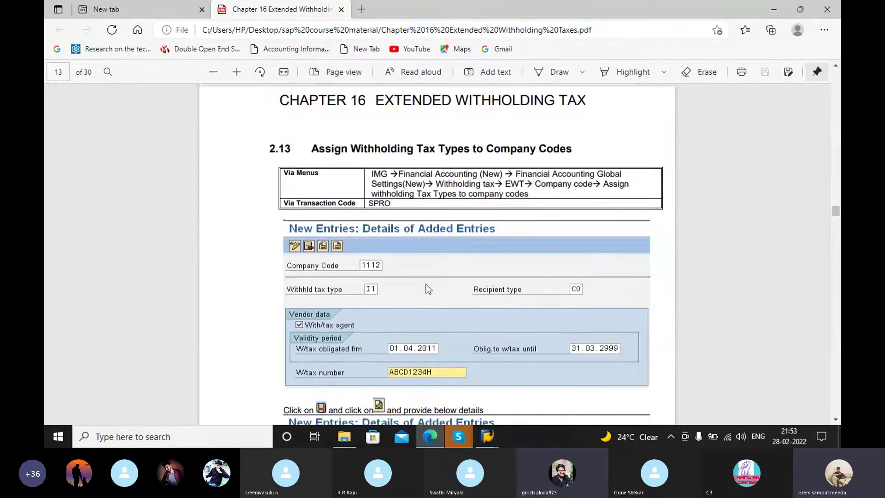
scroll(422, 249, down, 3)
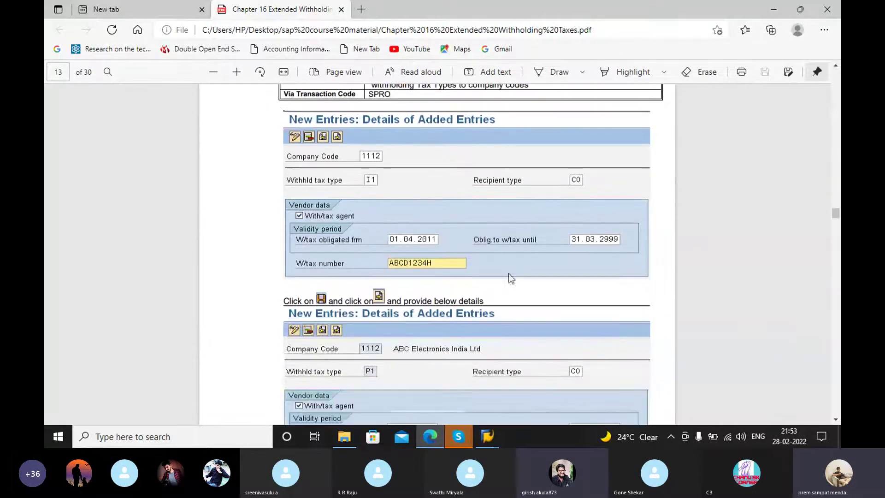
scroll(493, 269, up, 3)
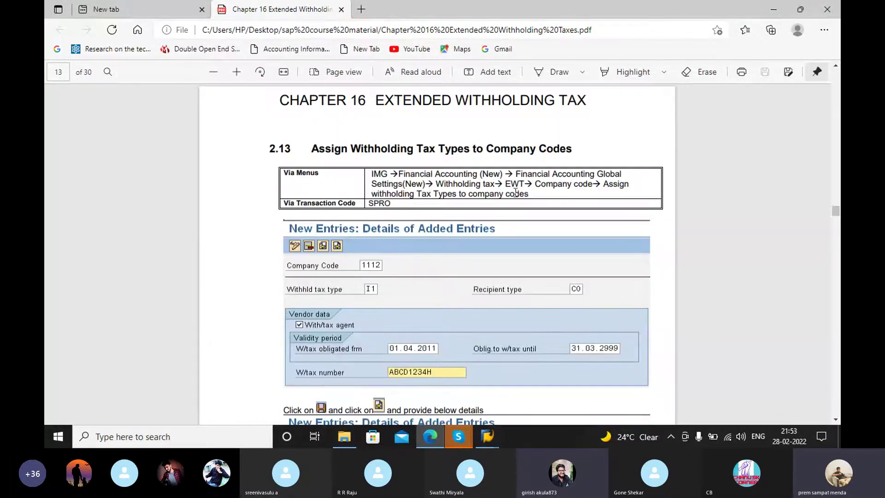
Step: Go back from the min/max amounts table to the IMG tree and collapse Minimum and Maximum Amounts
click(487, 437)
click(550, 391)
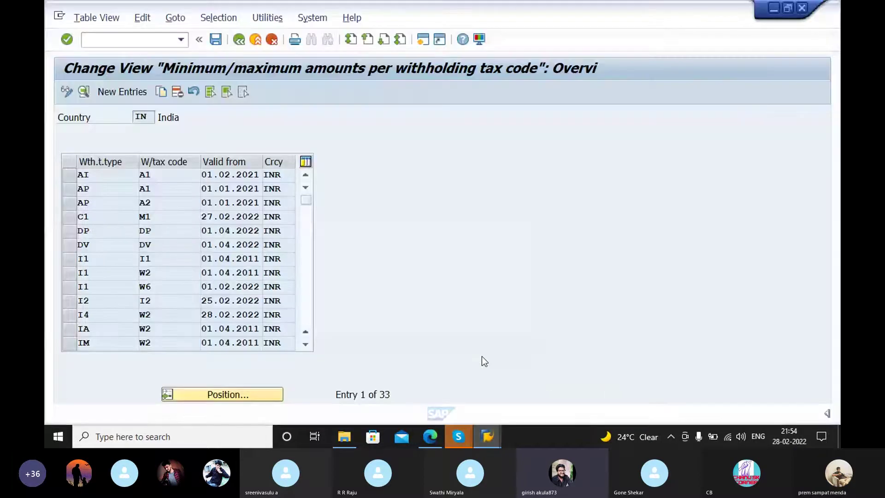
click(240, 40)
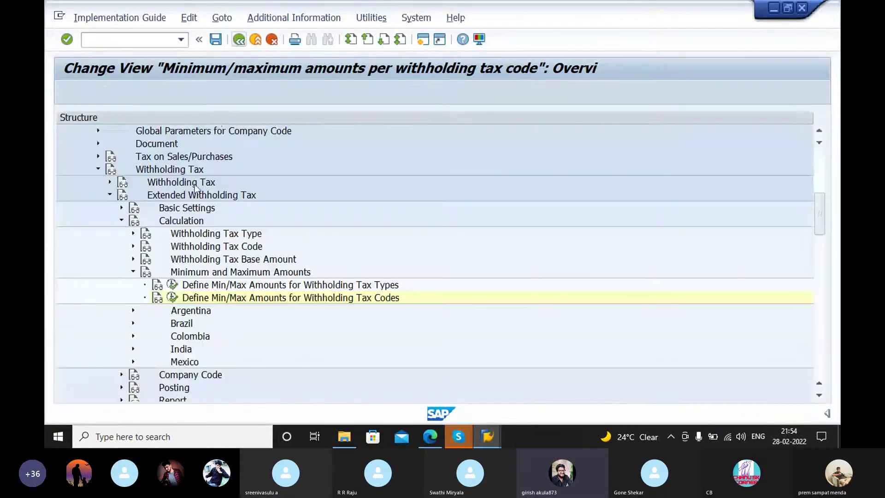
click(133, 272)
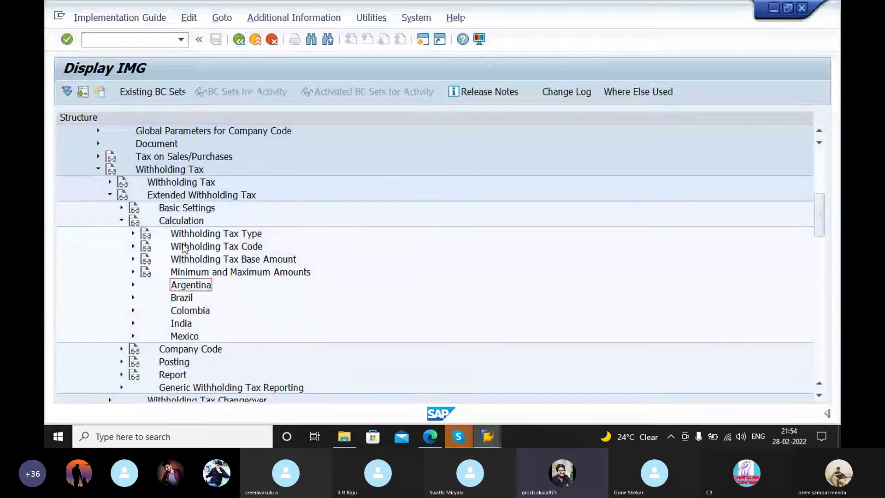
click(438, 438)
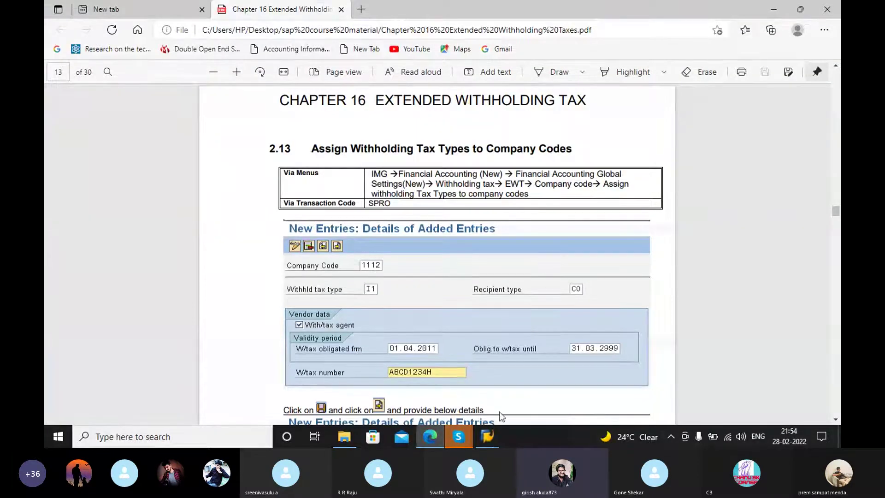
Step: Collapse Calculation, expand Company Code, and run Assign Withholding Tax Types to Company Codes
click(488, 433)
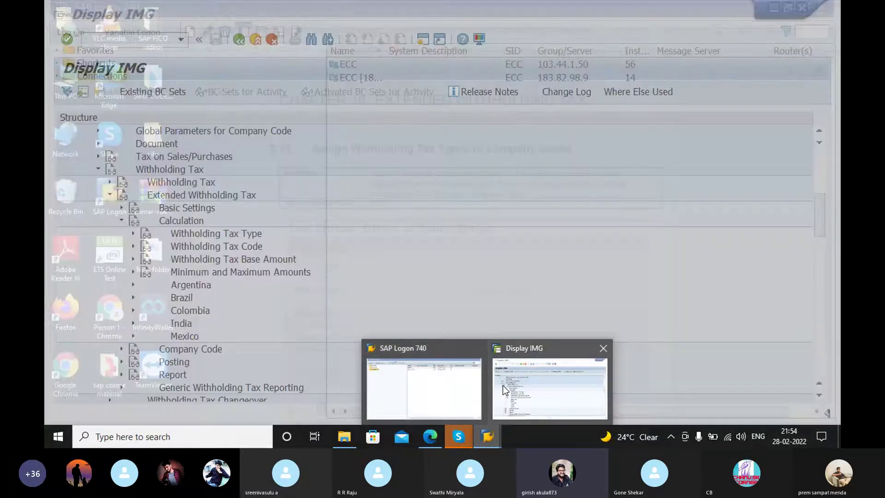
click(502, 385)
click(121, 220)
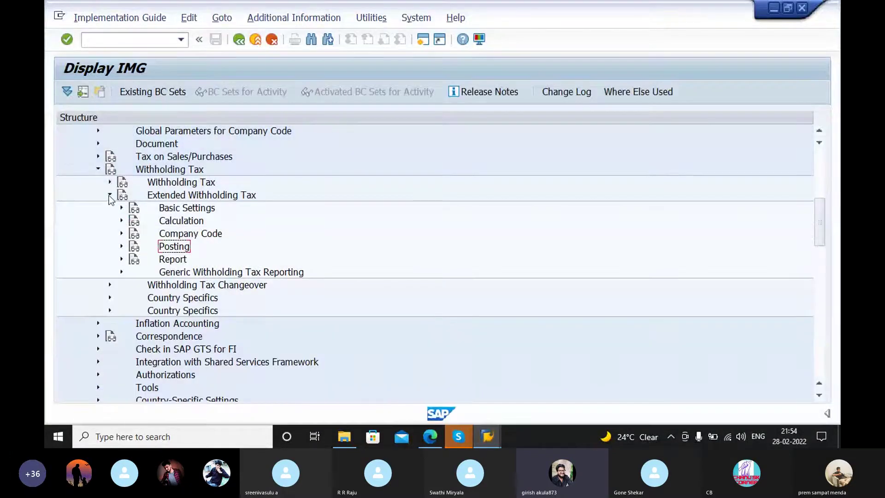
click(122, 246)
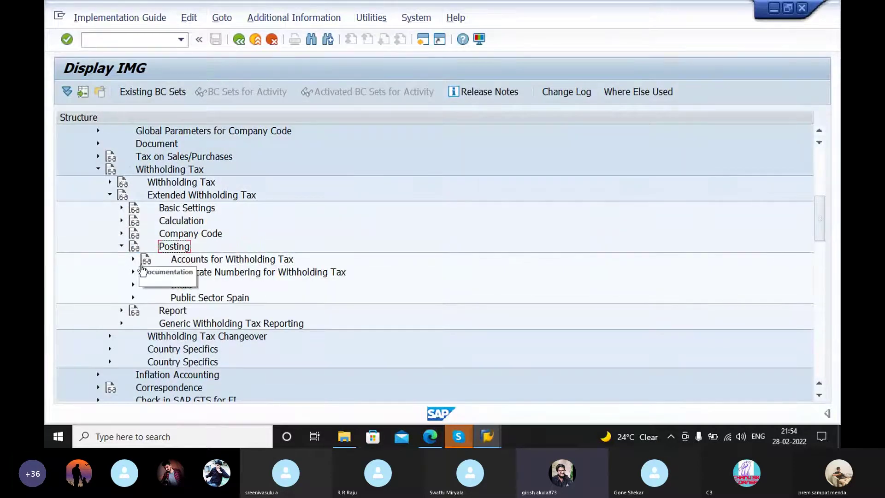
click(437, 438)
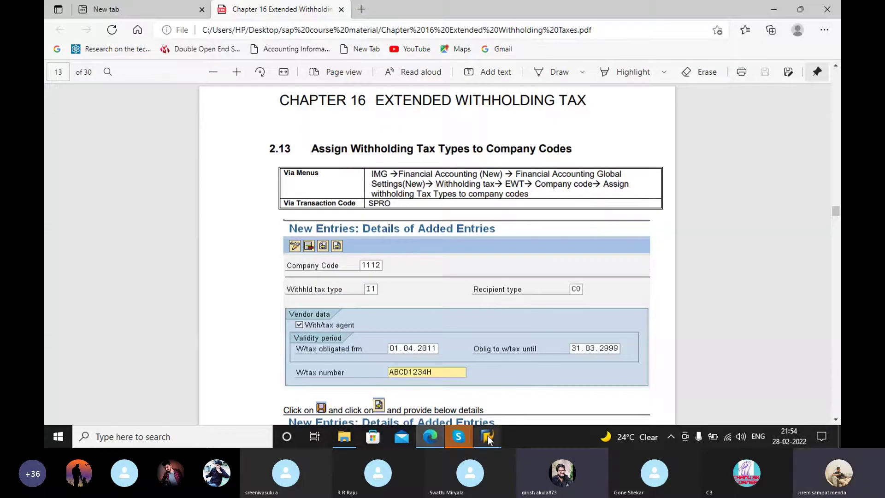
mouse_move(488, 436)
click(541, 385)
click(122, 245)
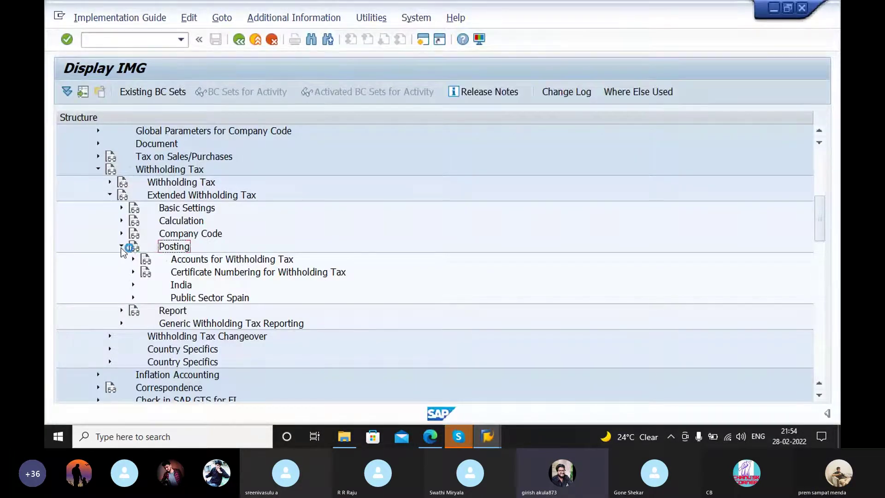
click(122, 233)
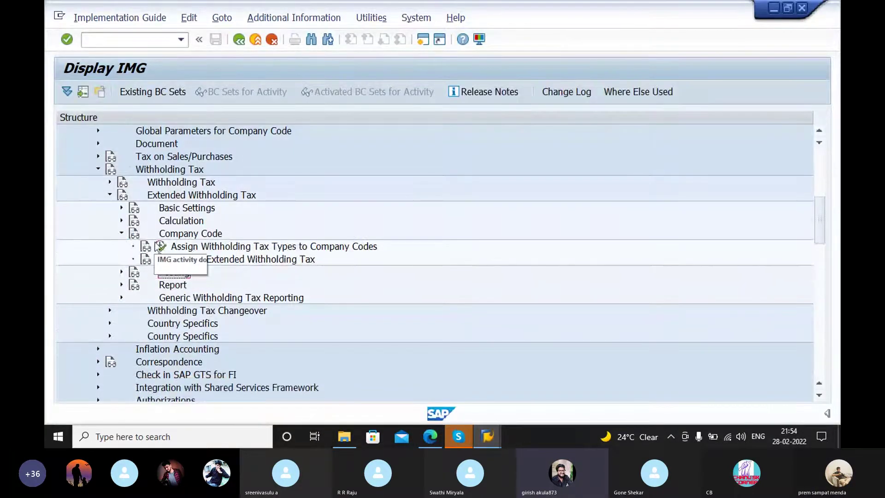
click(161, 247)
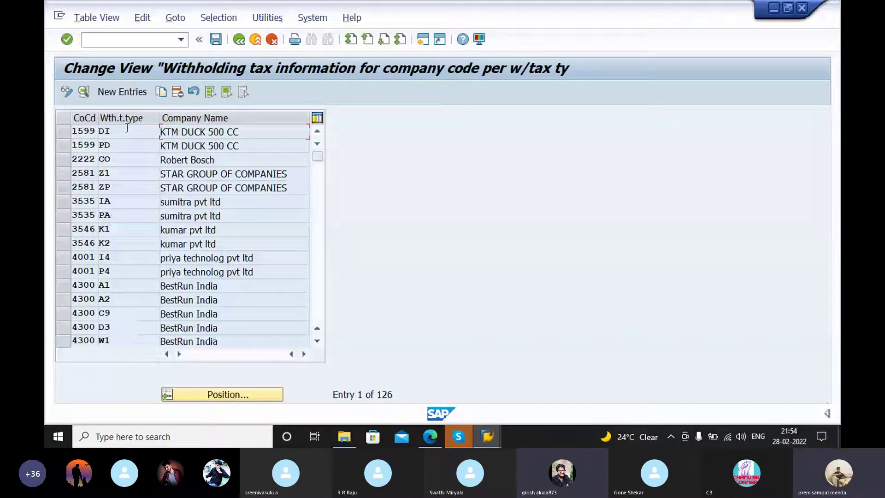
Step: Search the company-code withholding tax type table for company code GE97
scroll(148, 258, down, 1)
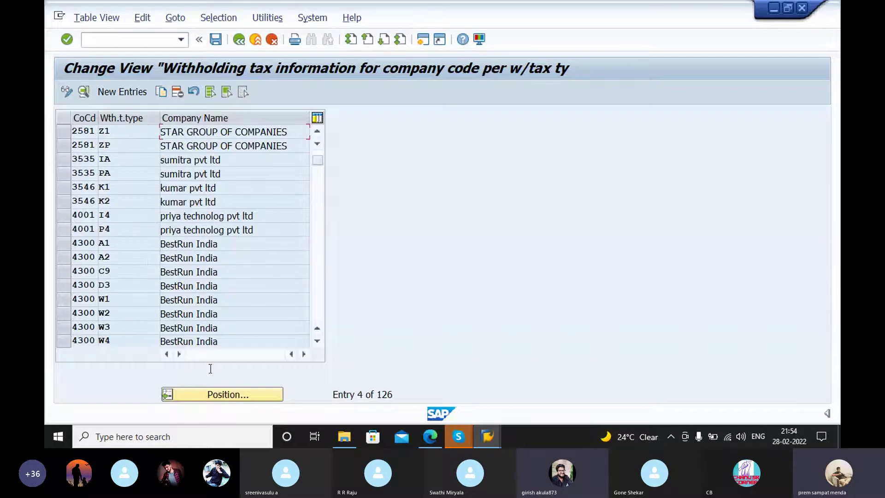
click(206, 393)
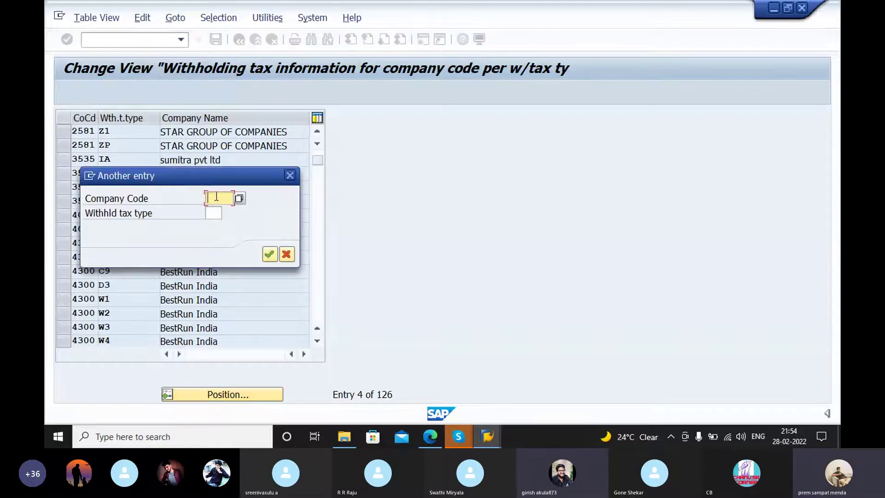
text(ge97)
key(Return)
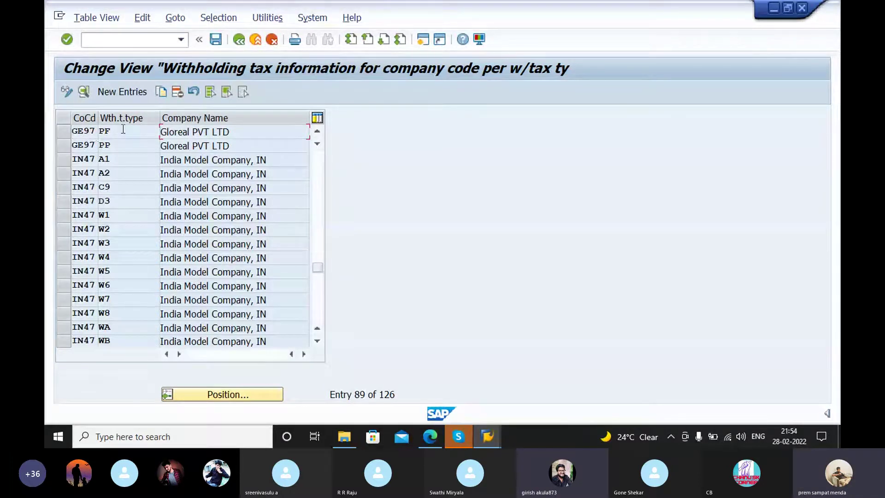
Step: Switch to the PDF guide at section 2.14 Activate Extended Withholding Tax
click(487, 437)
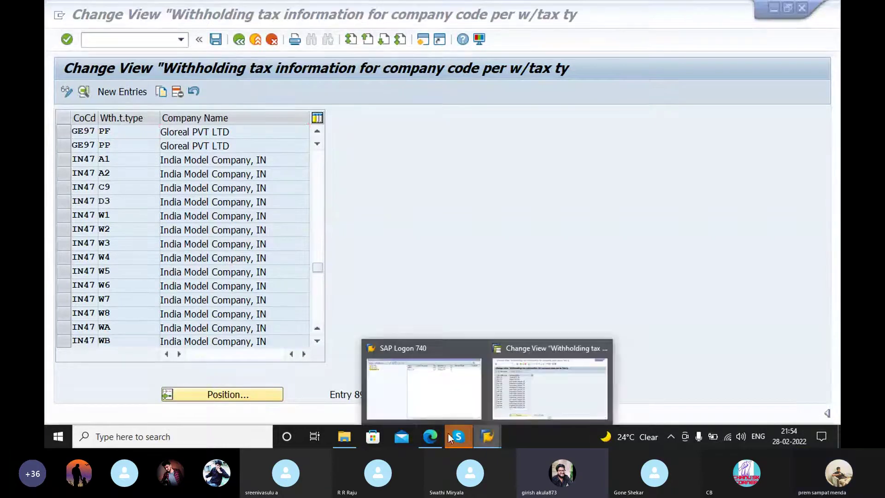
click(435, 433)
scroll(518, 275, down, 5)
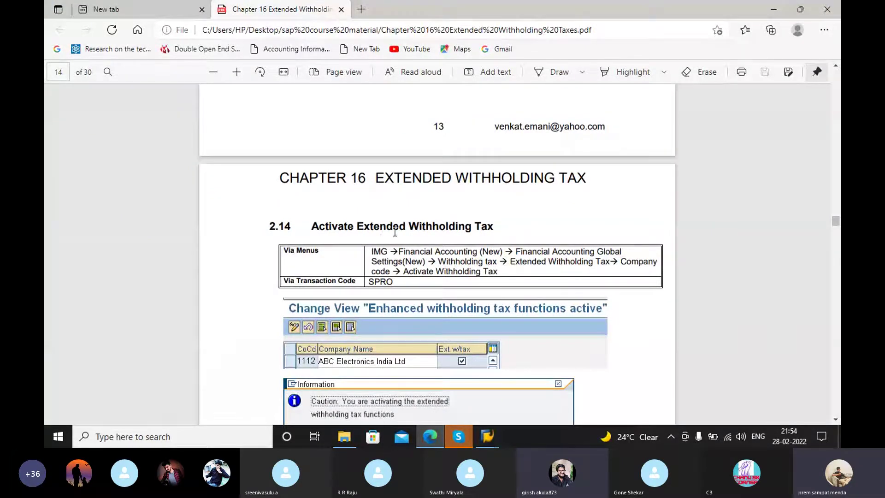
Step: Leave the withholding tax table for the IMG tree and run Activate Extended Withholding Tax
scroll(493, 261, down, 2)
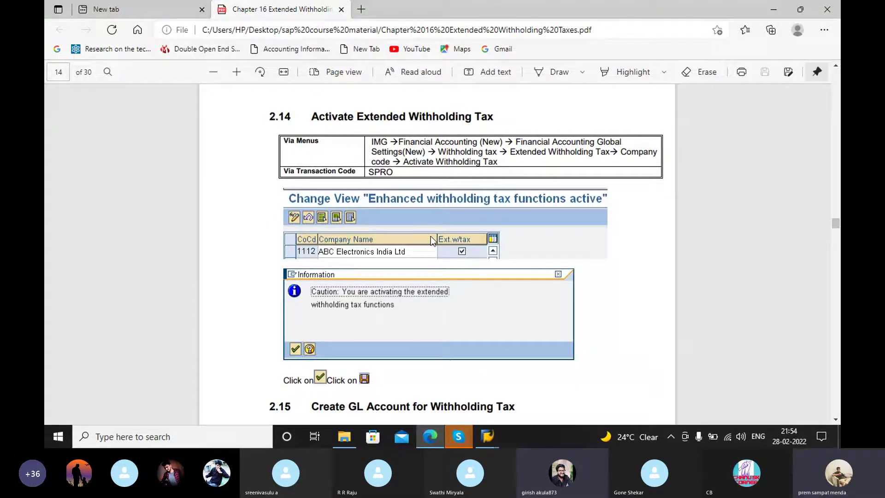
mouse_move(493, 438)
click(525, 375)
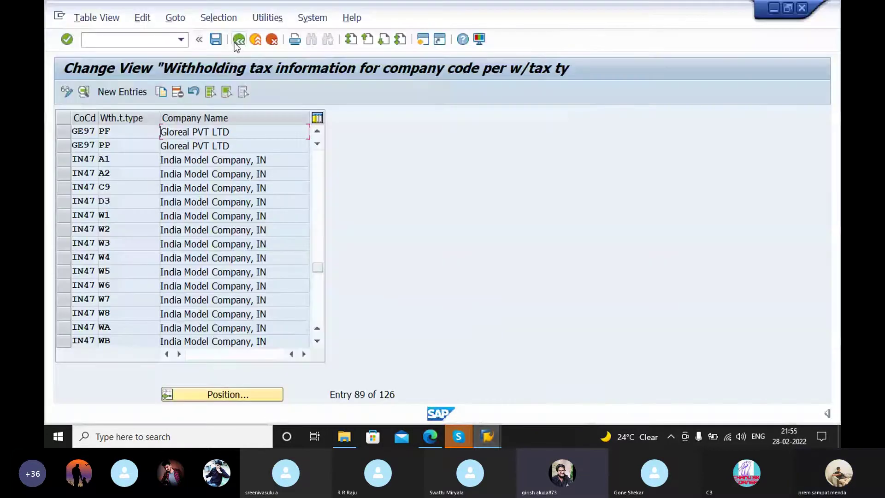
click(235, 42)
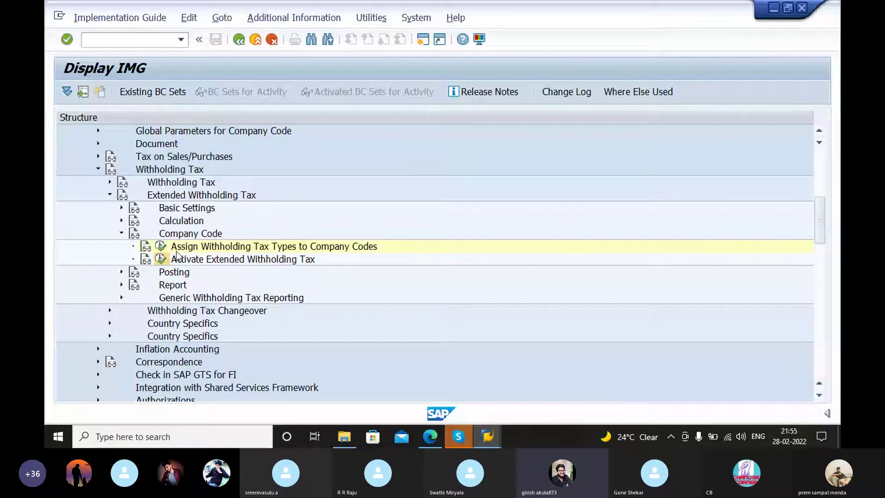
click(162, 259)
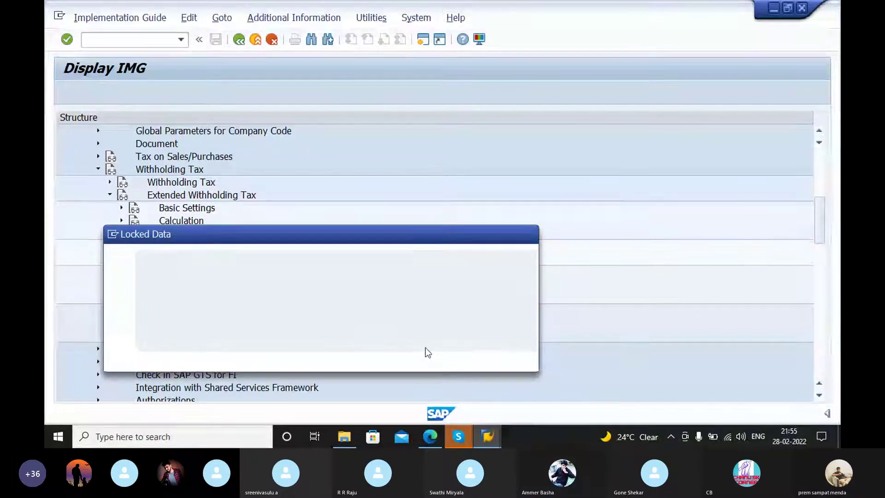
Step: Read the PDF guide's sections 2.14–2.15 on activation and the withholding tax G/L account
click(431, 438)
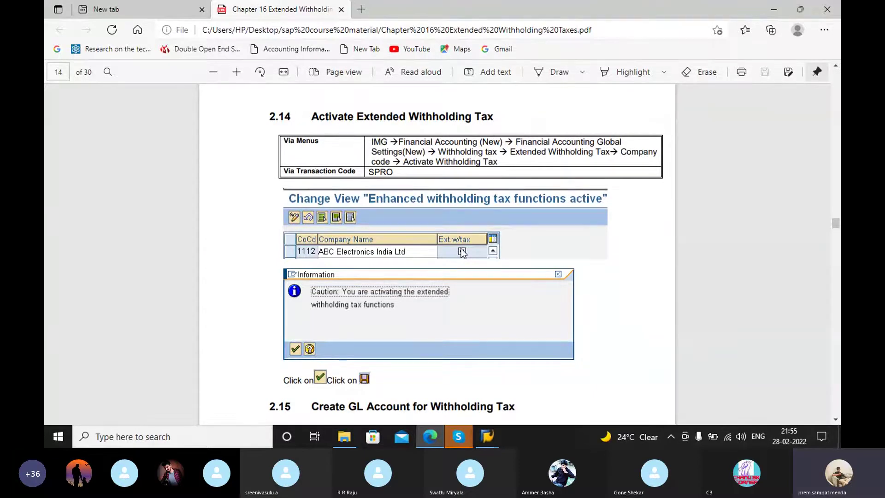
scroll(478, 200, down, 3)
scroll(478, 201, down, 8)
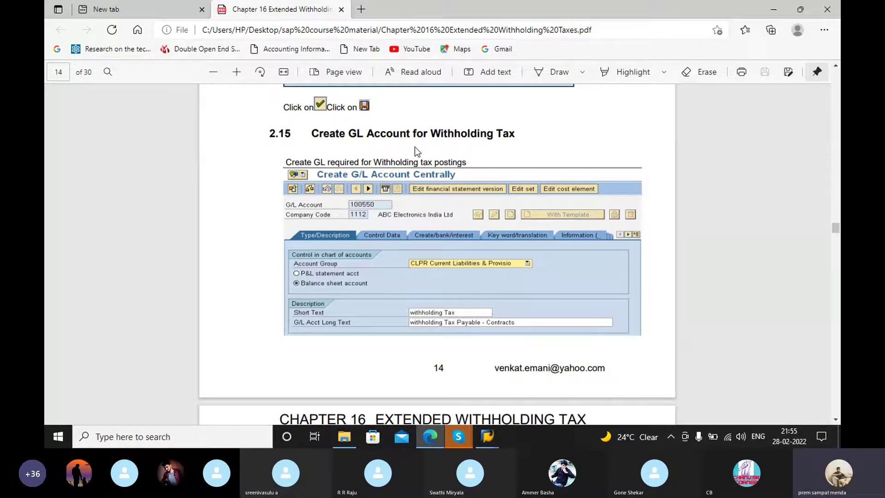
scroll(475, 227, down, 5)
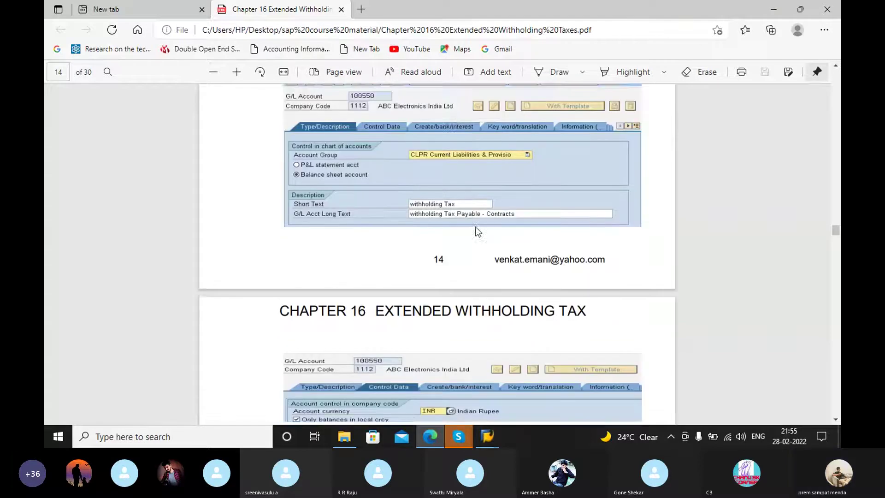
Step: Return to SAP's Display IMG window and dismiss the Locked Data message
click(487, 438)
click(510, 399)
click(272, 358)
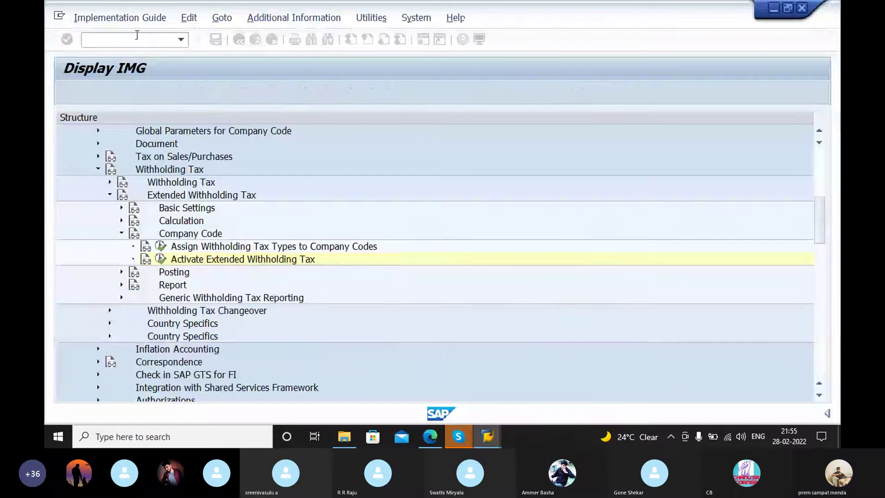
Step: Open G/L account 0100508 WITHHOLDING TAX under Current Liabilities & Prov via /nfs00
text(/nfs00)
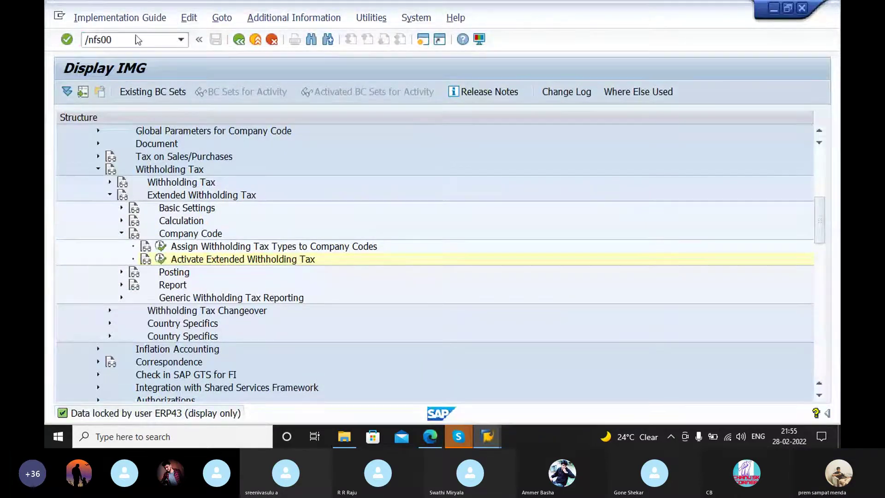
key(Return)
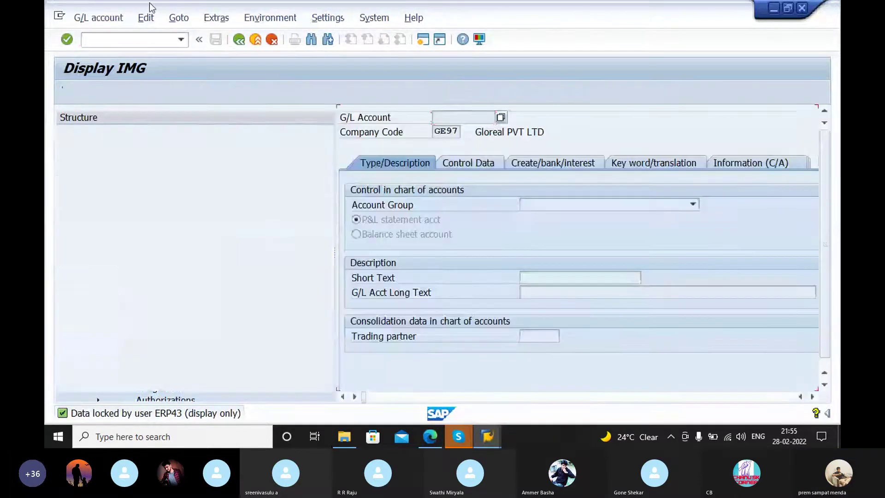
click(63, 171)
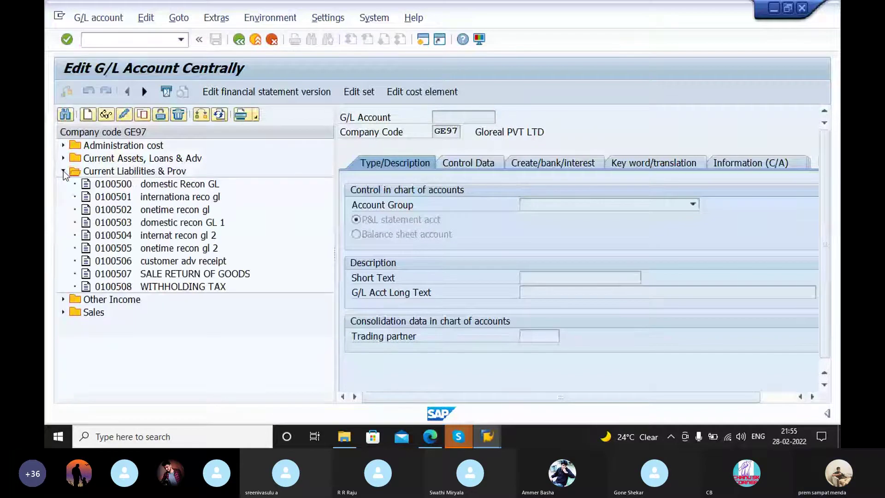
double_click(124, 287)
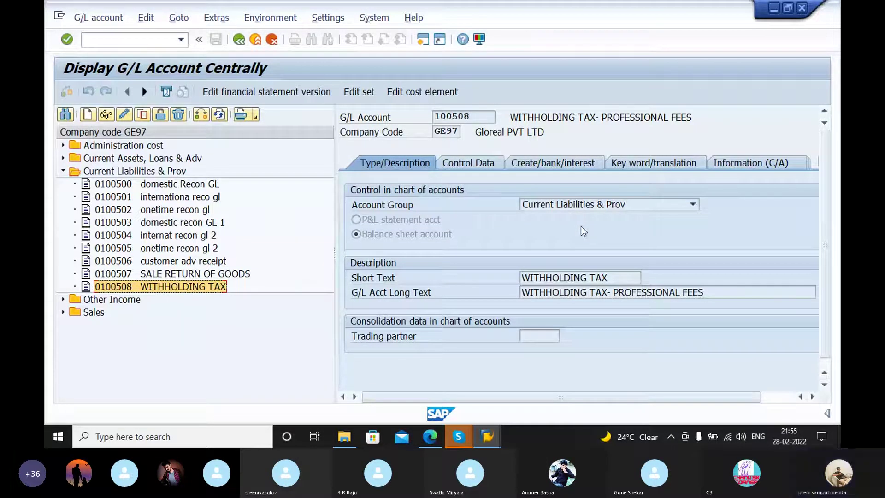
Step: Check the account's Control Data settings, including Line Item Display, and its Create/bank/interest settings
click(488, 161)
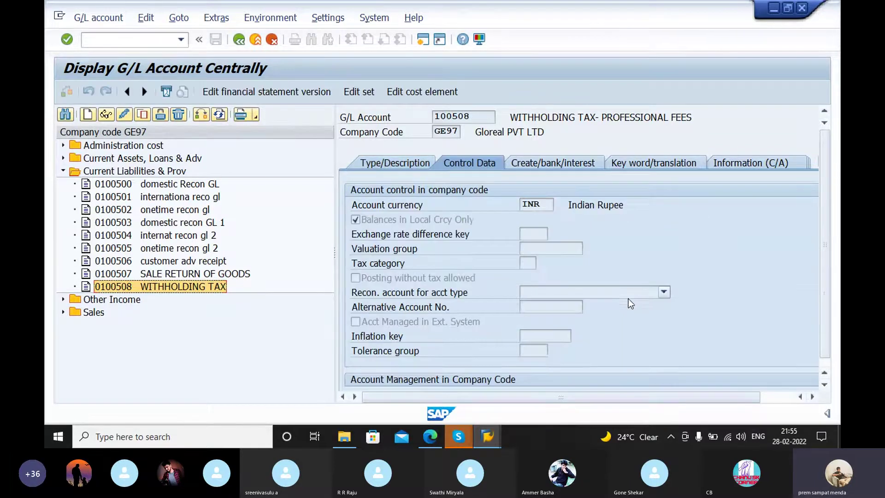
click(429, 345)
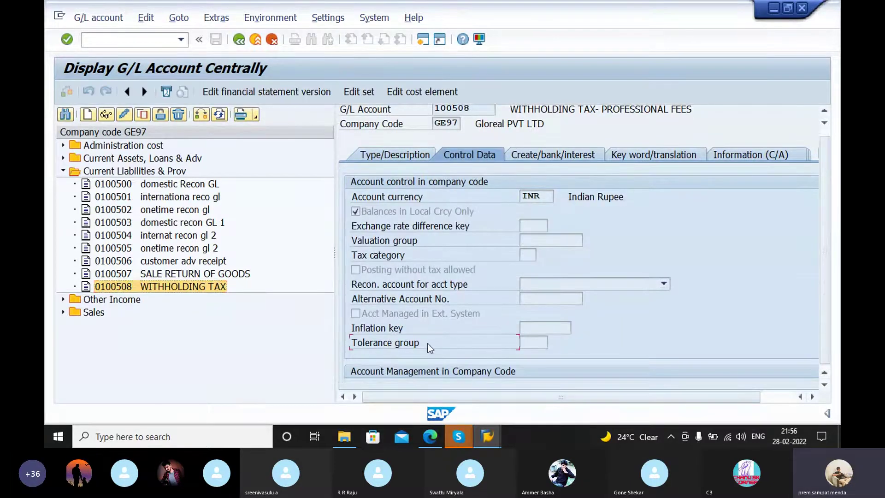
scroll(428, 343, down, 1)
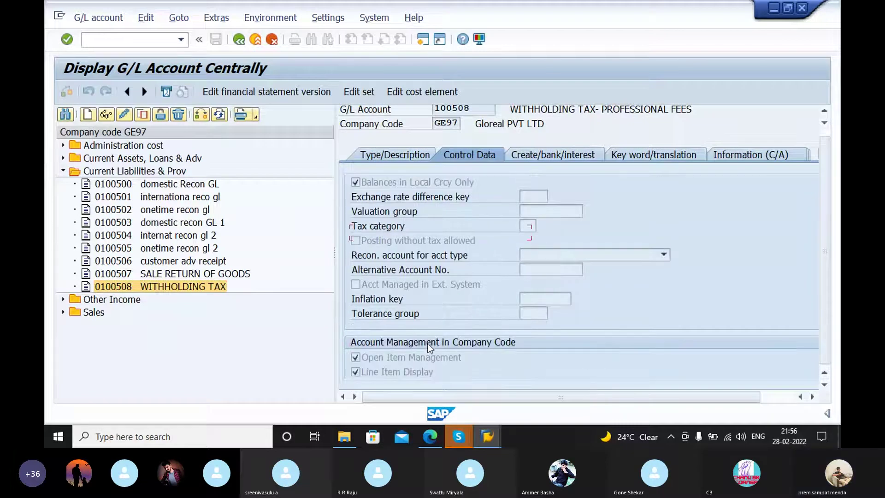
key(shift+Tab)
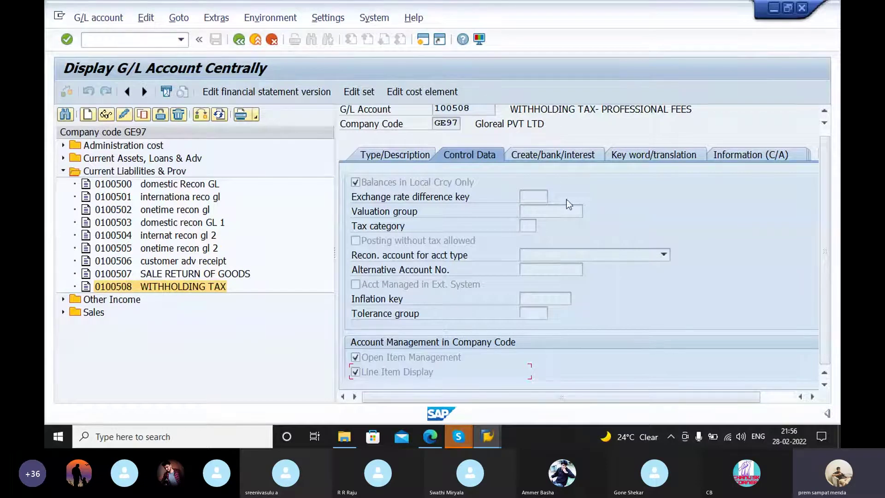
click(547, 159)
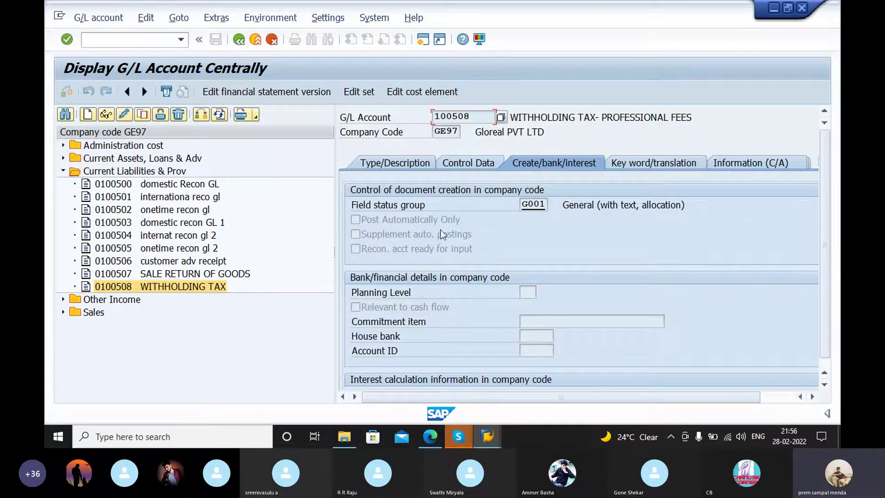
Step: Find section 2.16, Accounts for Withholding Tax to be Paid Over, in the PDF guide
click(429, 438)
scroll(506, 250, down, 10)
scroll(505, 258, up, 5)
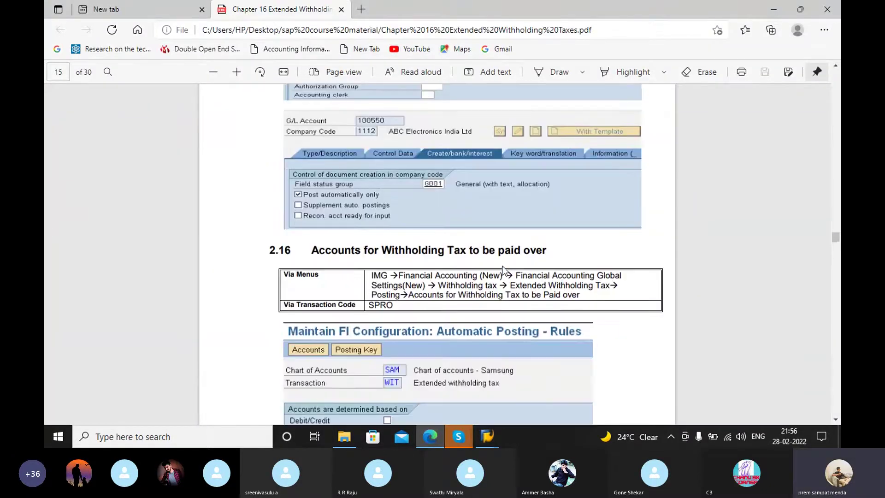
scroll(502, 271, down, 6)
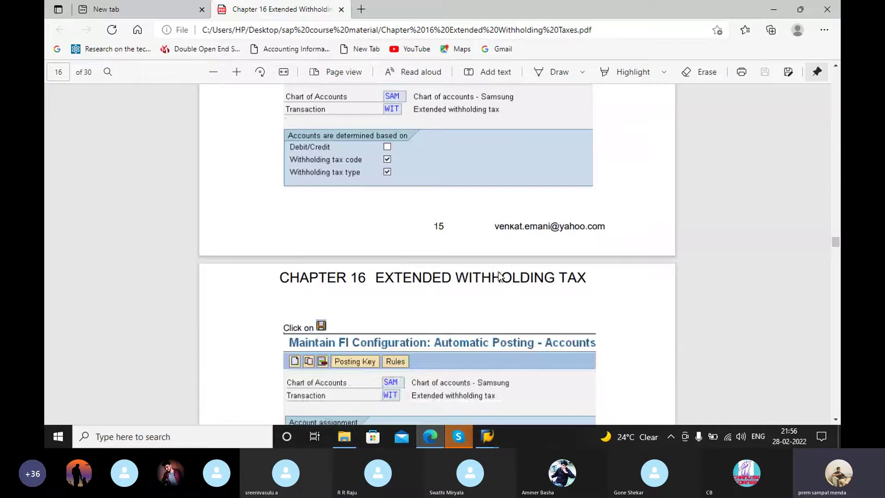
scroll(500, 295, up, 5)
scroll(502, 322, down, 3)
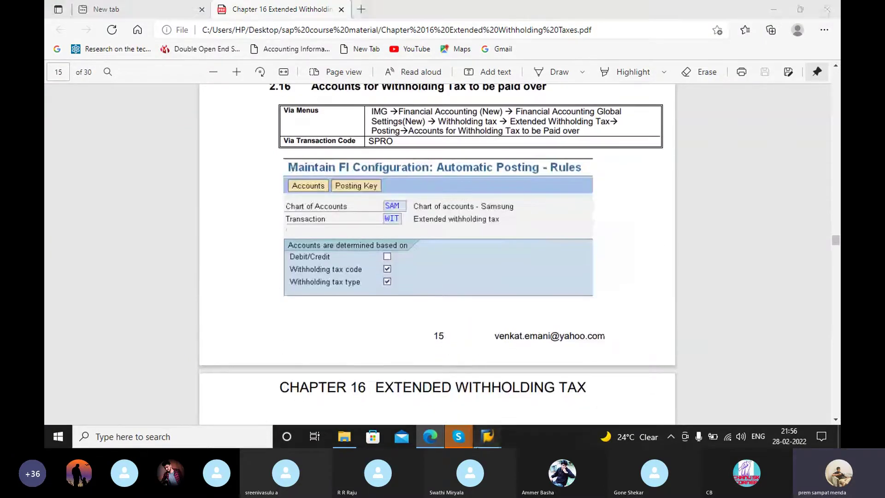
Step: Go back to SAP's G/L account 100508 screen and place the cursor in the command field
mouse_move(488, 437)
click(498, 397)
click(95, 44)
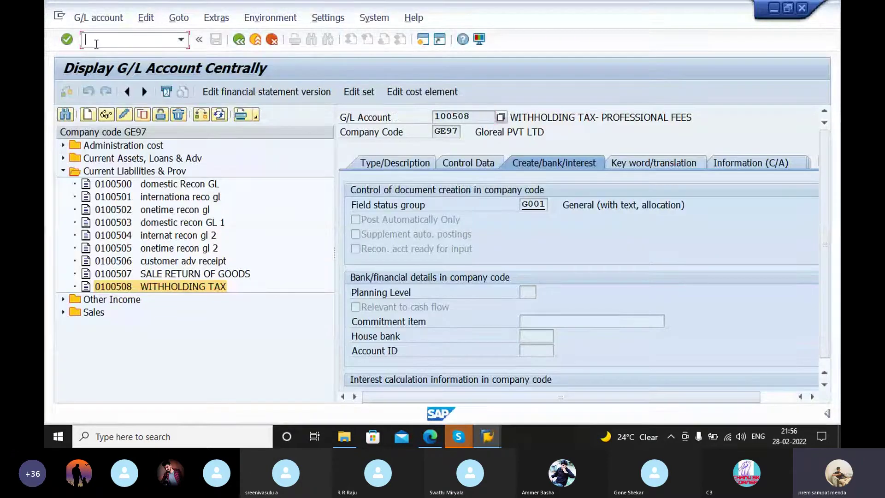
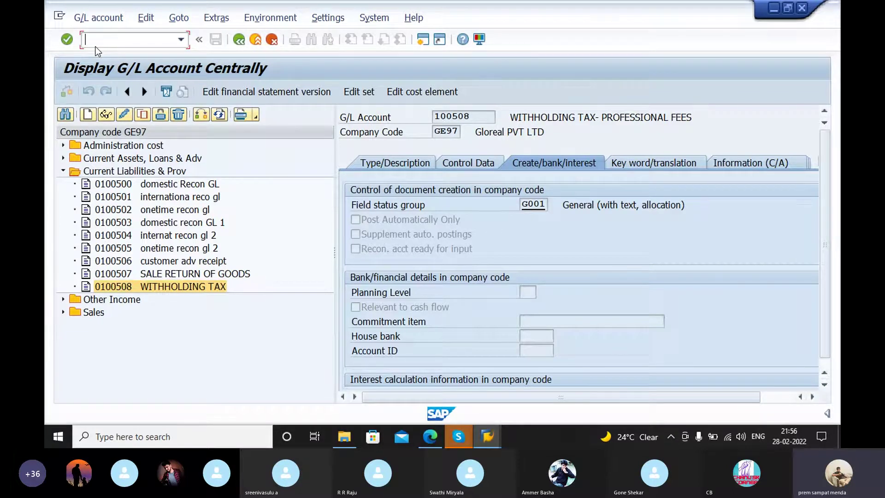
Step: Drop the fk03 entry and run /nfk02 to reach Change Vendor for company code GE97
text(fk03)
key(Return)
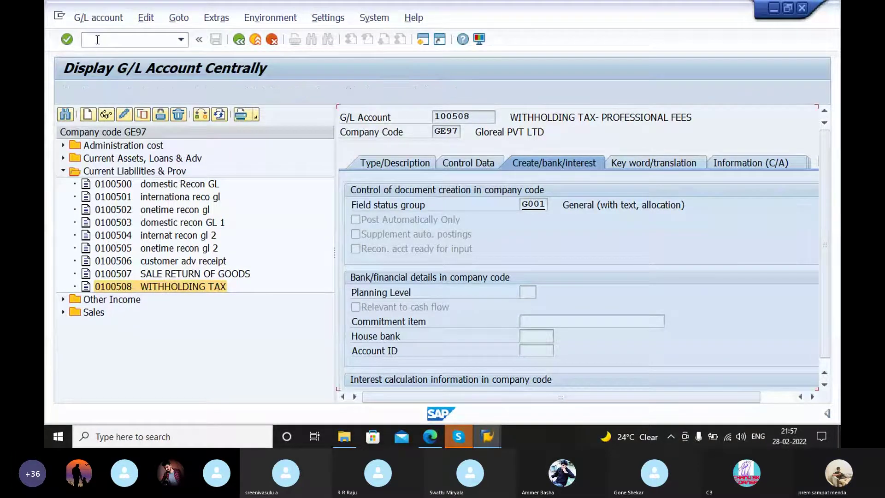
text(/n)
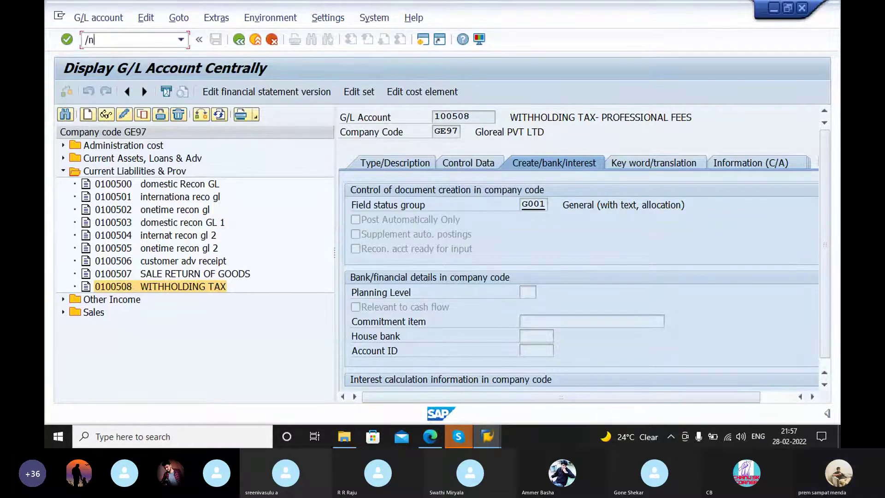
text(fk02)
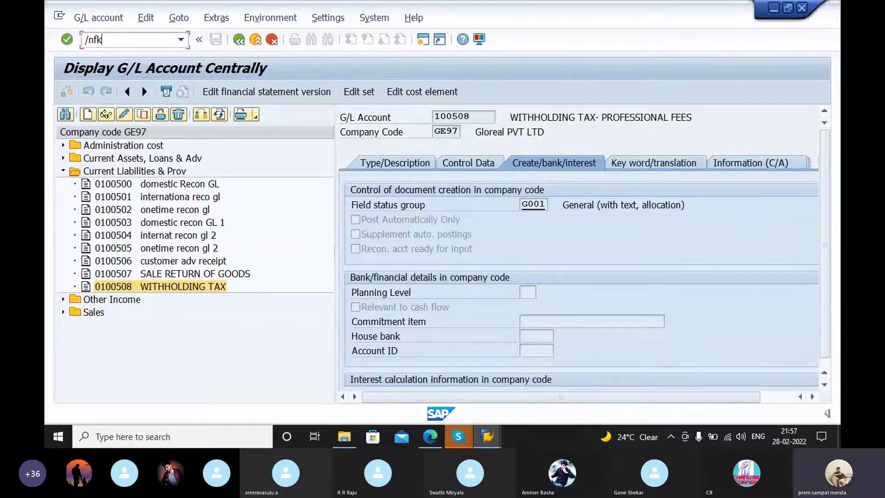
key(Return)
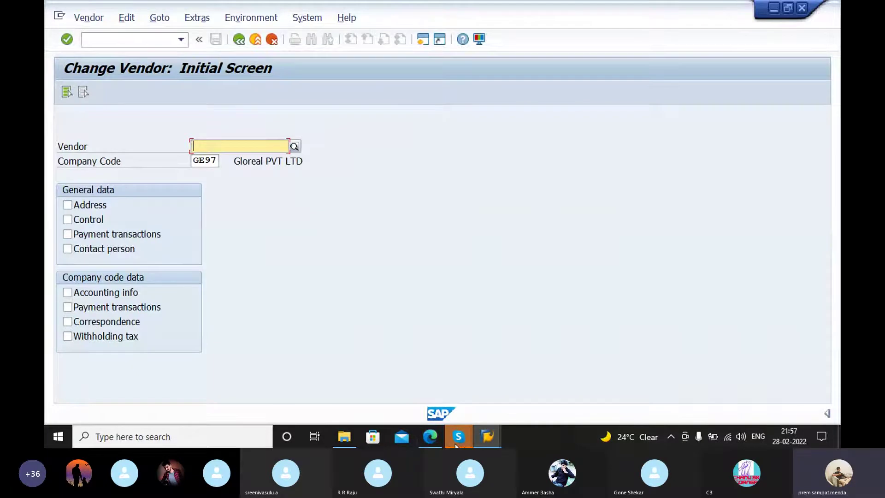
click(430, 437)
scroll(521, 250, down, 5)
scroll(519, 265, down, 10)
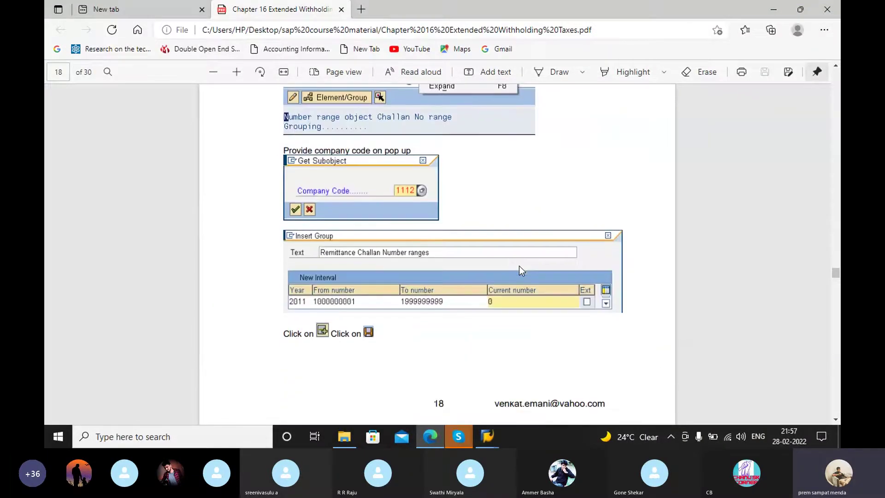
scroll(518, 267, down, 15)
scroll(523, 277, down, 5)
scroll(503, 273, down, 15)
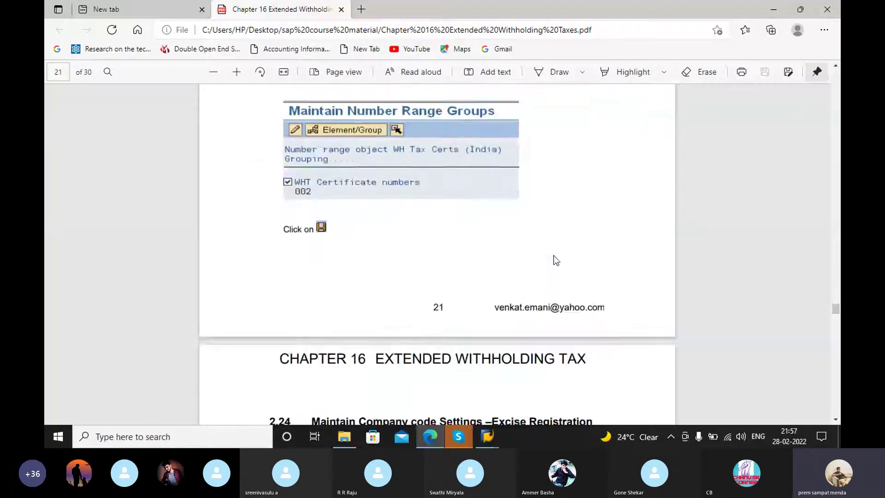
scroll(554, 255, down, 15)
scroll(548, 259, up, 4)
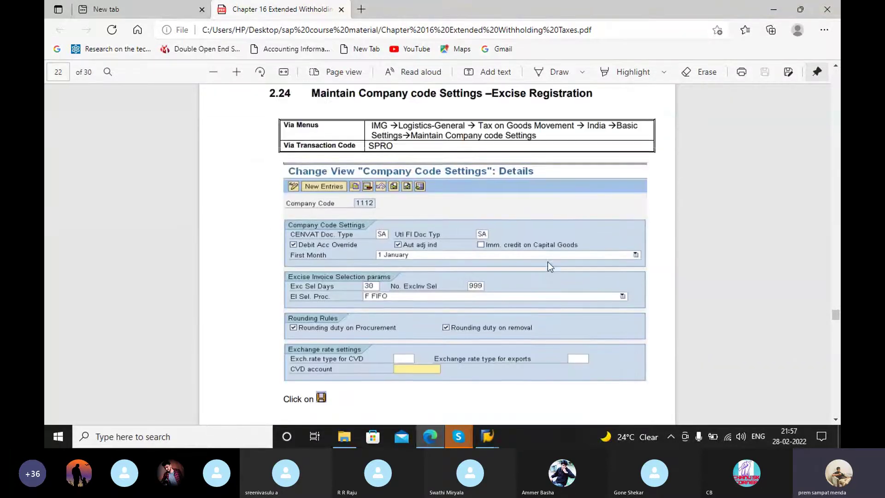
scroll(548, 262, down, 5)
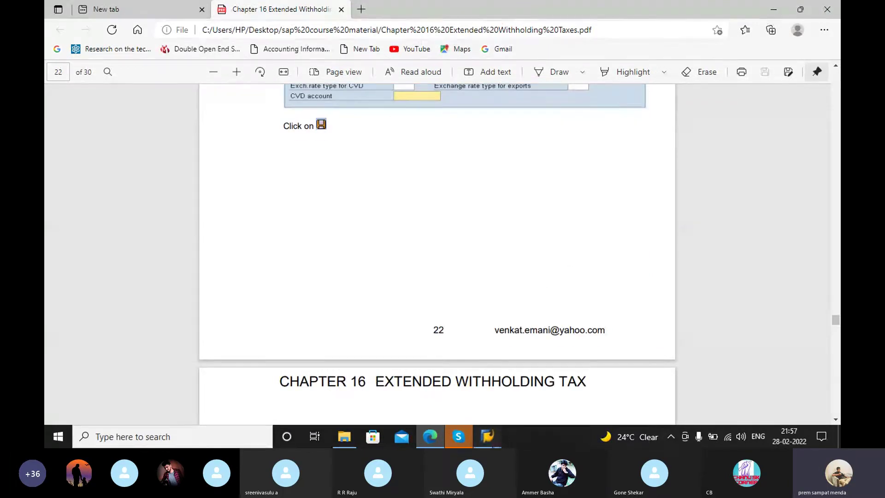
mouse_move(487, 437)
click(523, 392)
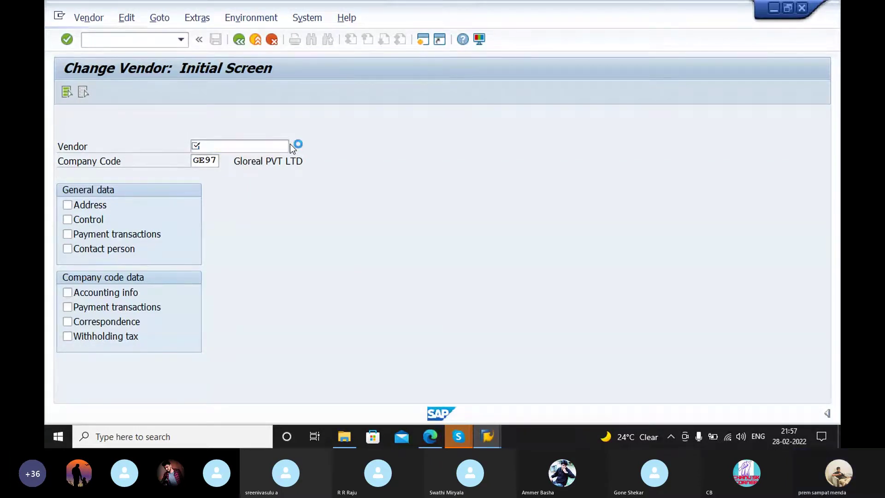
Step: Search for vendor 100022 YASHU ENTERPRISES and open its withholding tax data
click(292, 145)
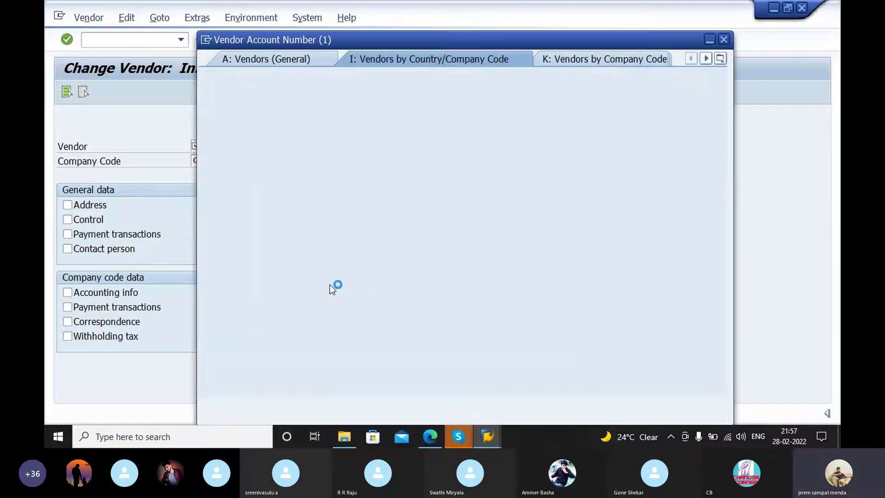
click(675, 406)
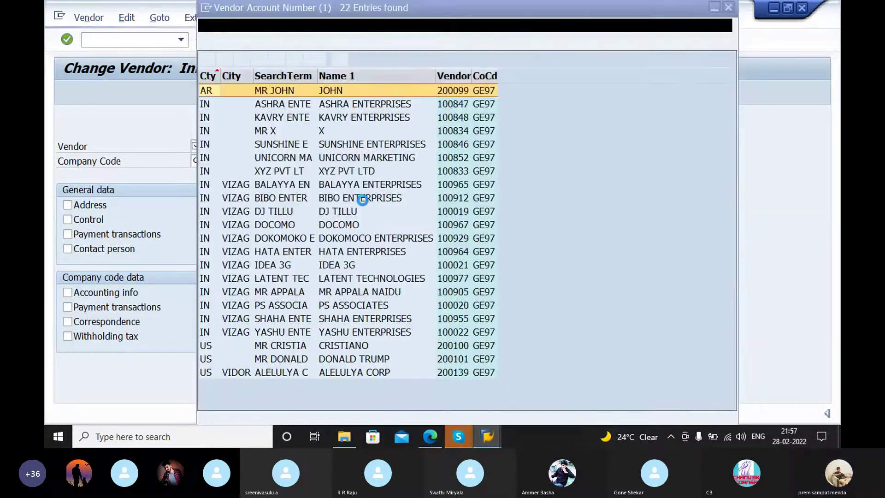
click(205, 332)
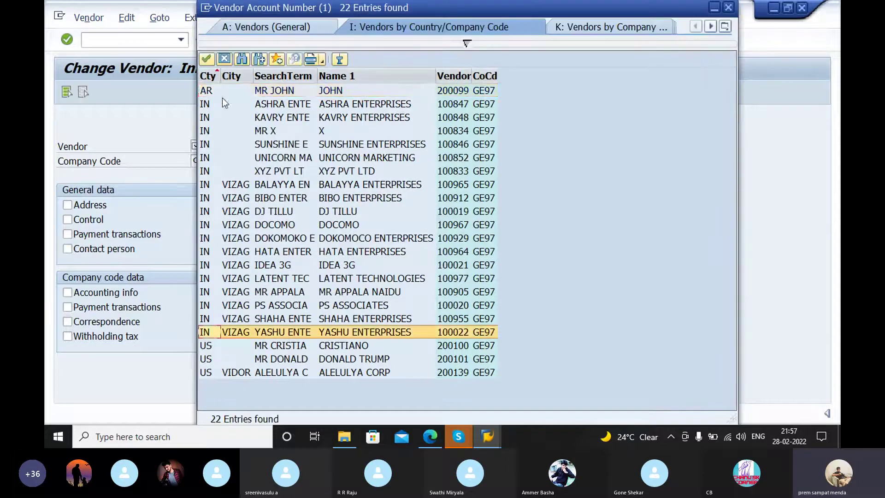
click(207, 59)
click(237, 147)
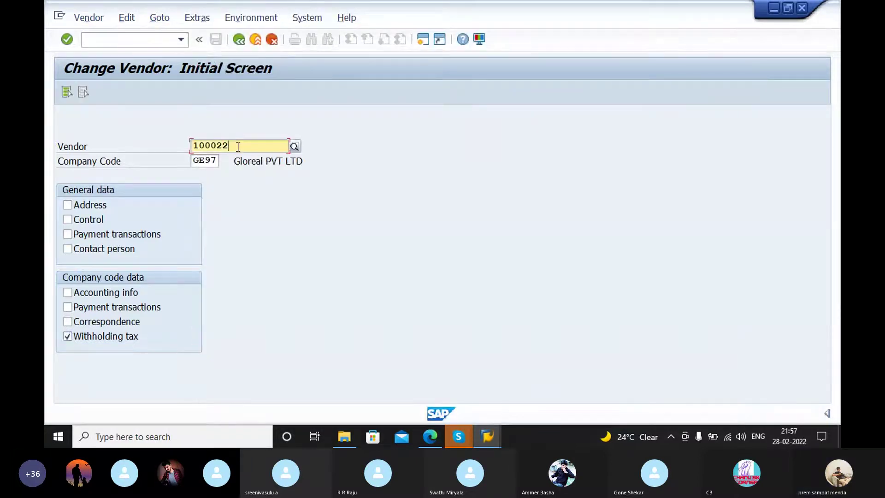
key(Return)
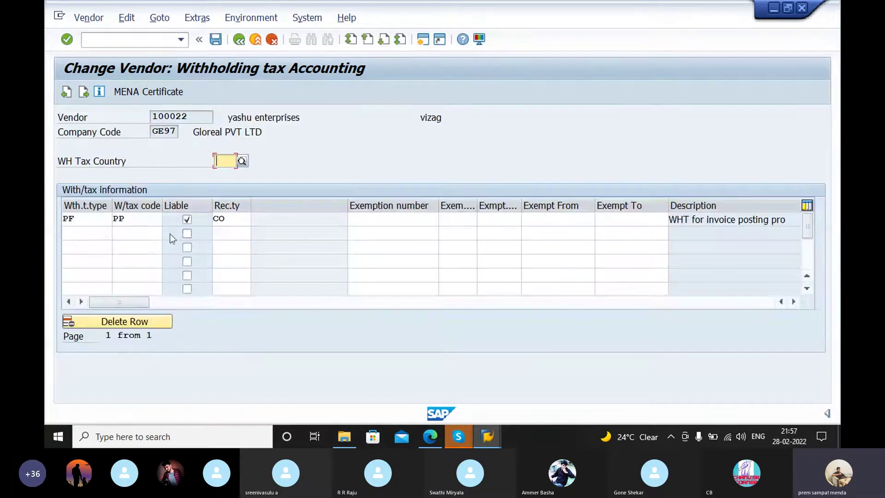
Step: Review existing withholding tax row 1 (code PF, recipient type CO) and the recipient type list
click(81, 231)
click(83, 219)
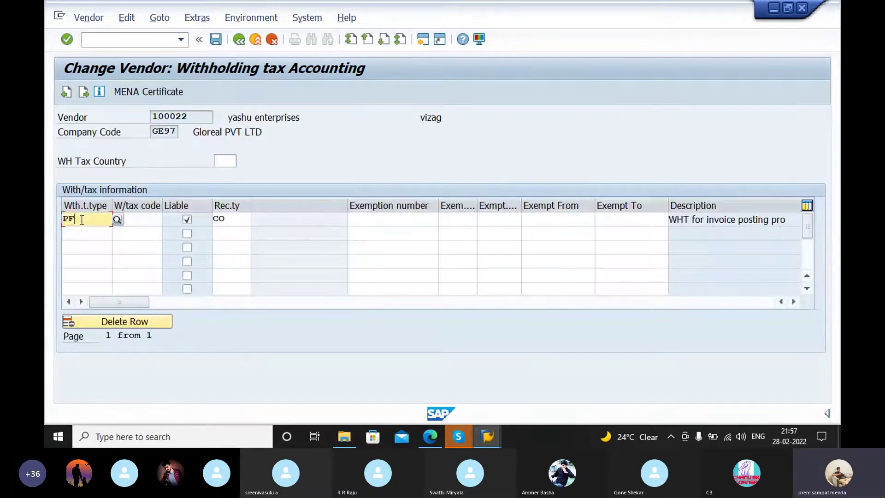
click(107, 219)
click(234, 216)
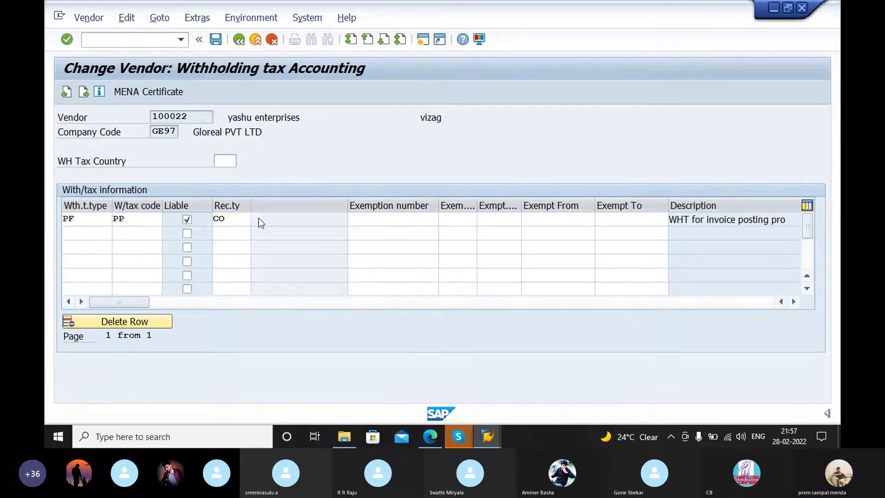
key(F4)
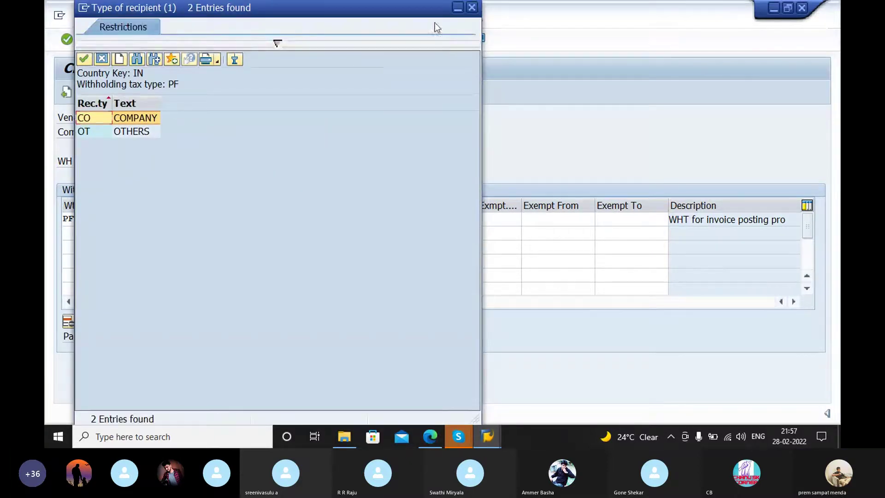
click(472, 7)
Step: Fill row 2 with type PP, code PF, Liable ticked and recipient type CO
click(86, 233)
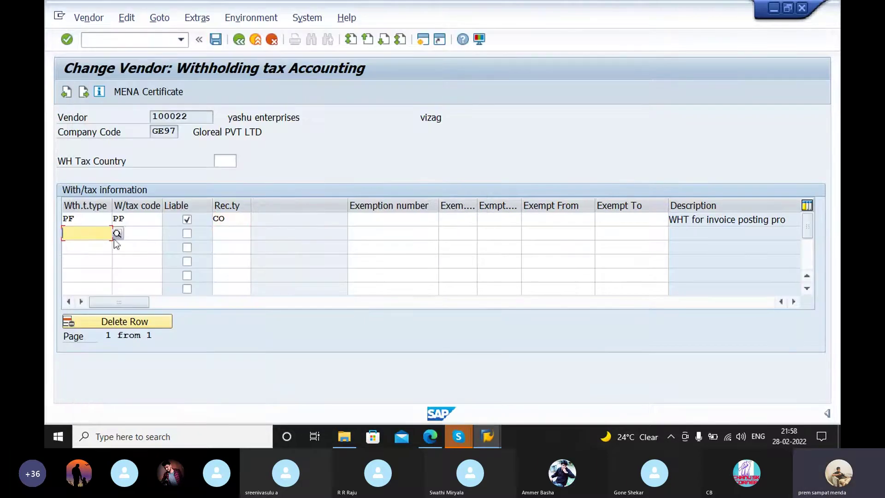
text(P)
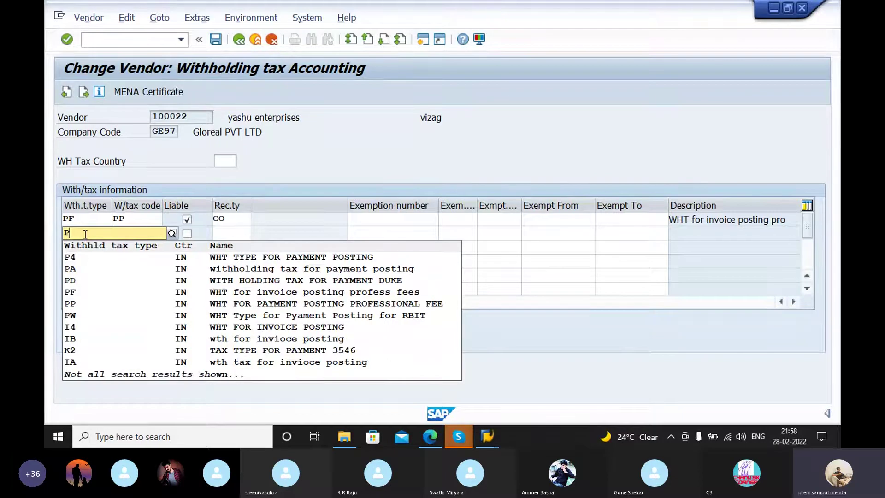
click(77, 304)
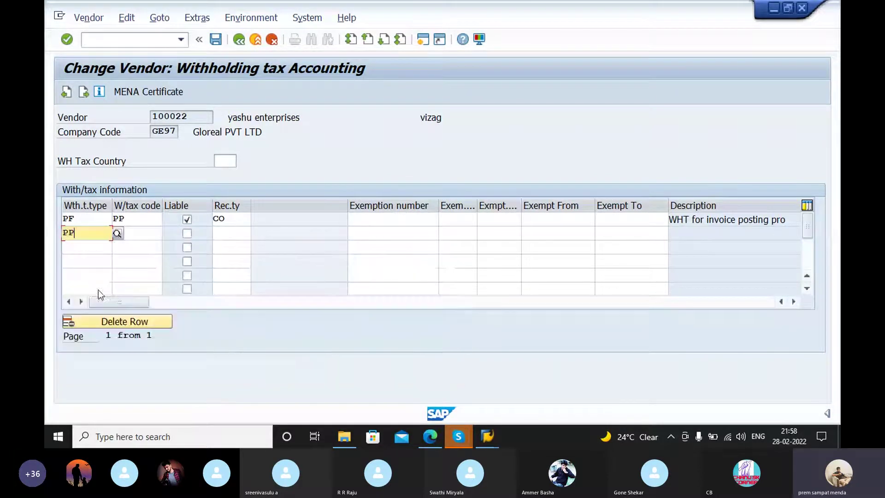
click(154, 229)
text(PF)
click(169, 253)
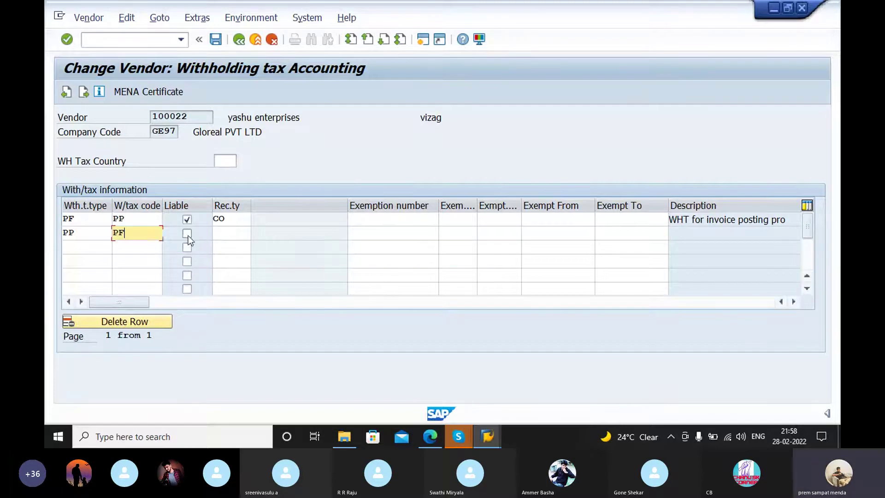
click(186, 233)
click(233, 234)
text(c)
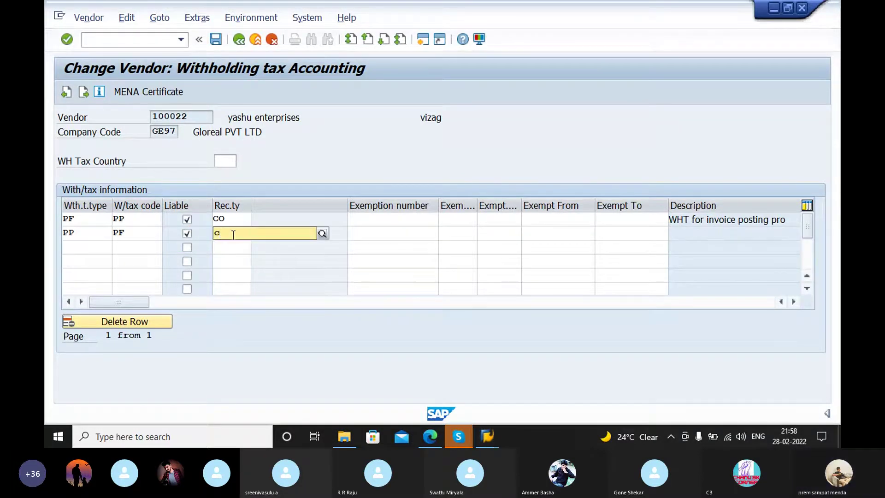
text(o)
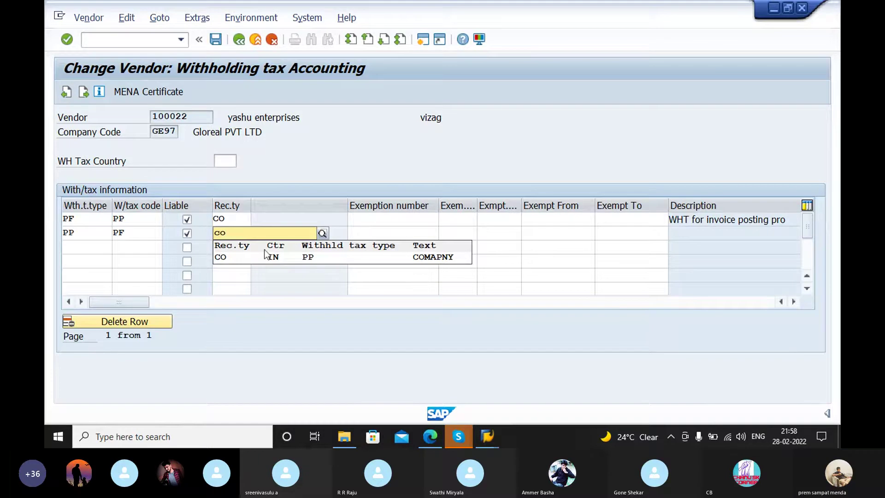
click(268, 261)
Step: Confirm the new row past the warning and save the vendor
key(Return)
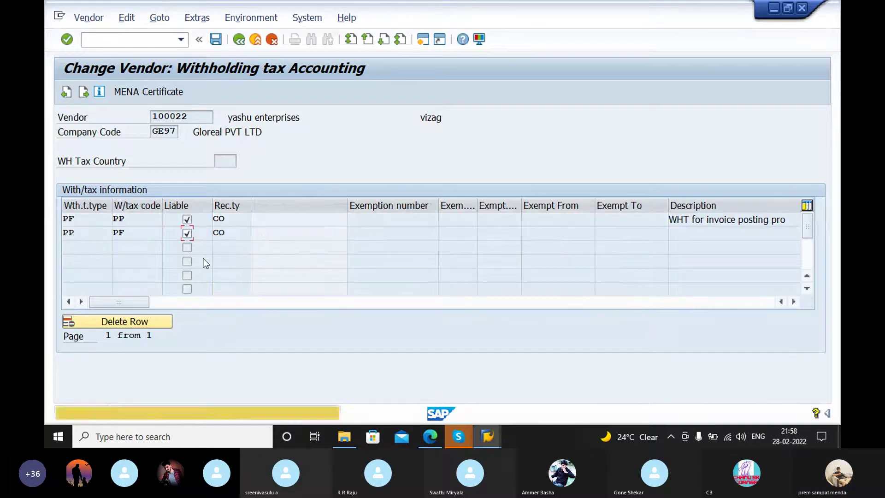
key(Return)
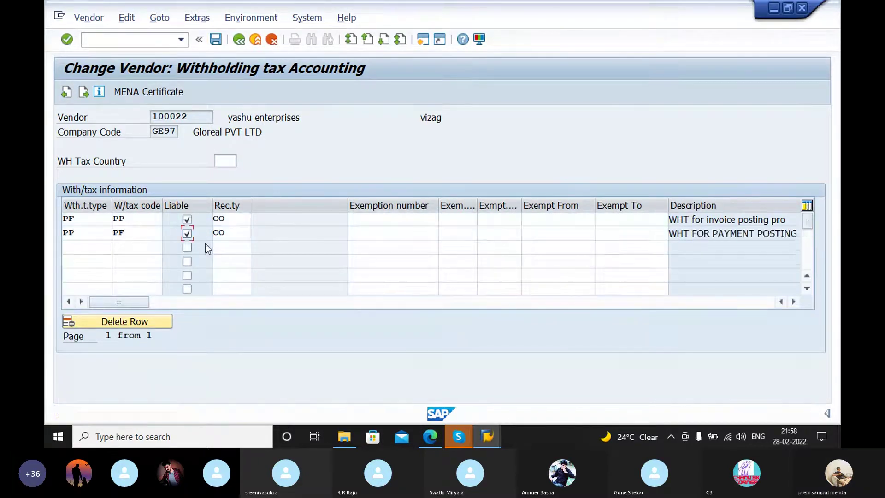
click(214, 39)
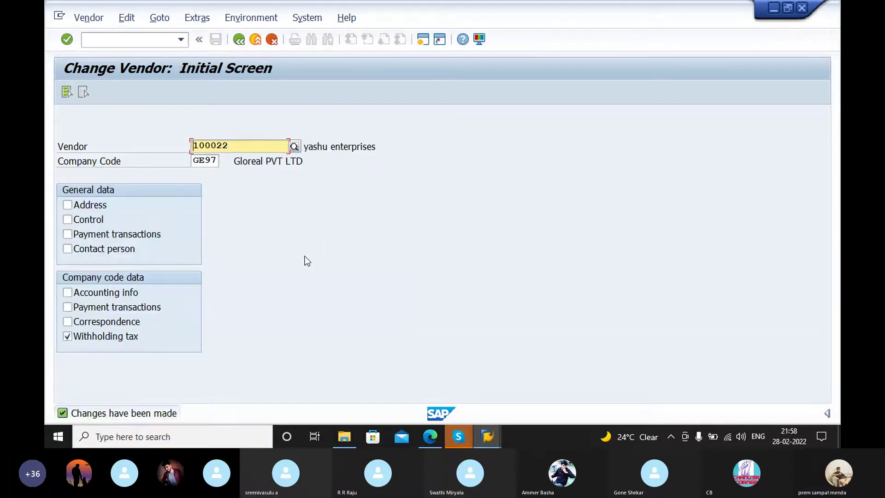
Step: Run /nfb60 to open vendor invoice entry for company code GE97
click(134, 40)
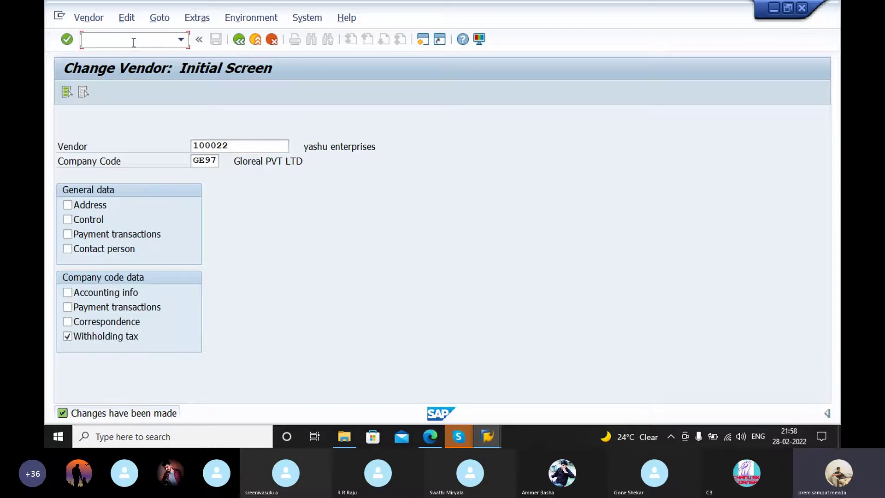
text(fb60)
key(Return)
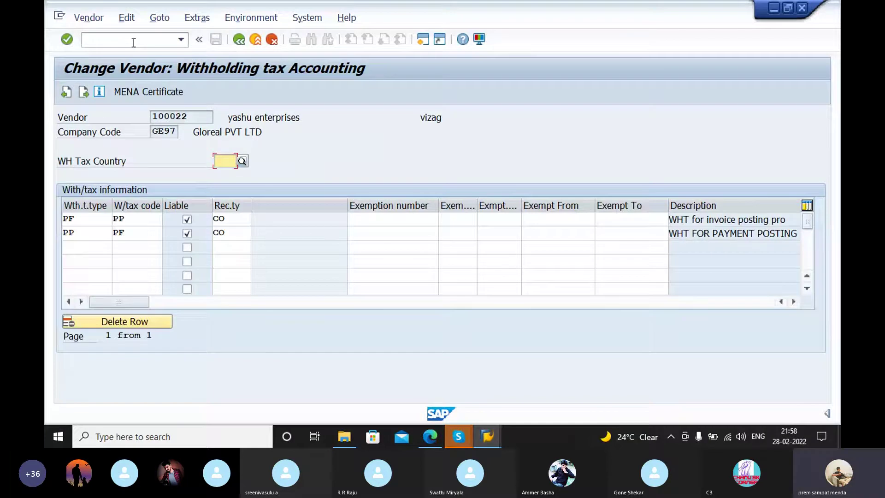
click(133, 42)
text(/n)
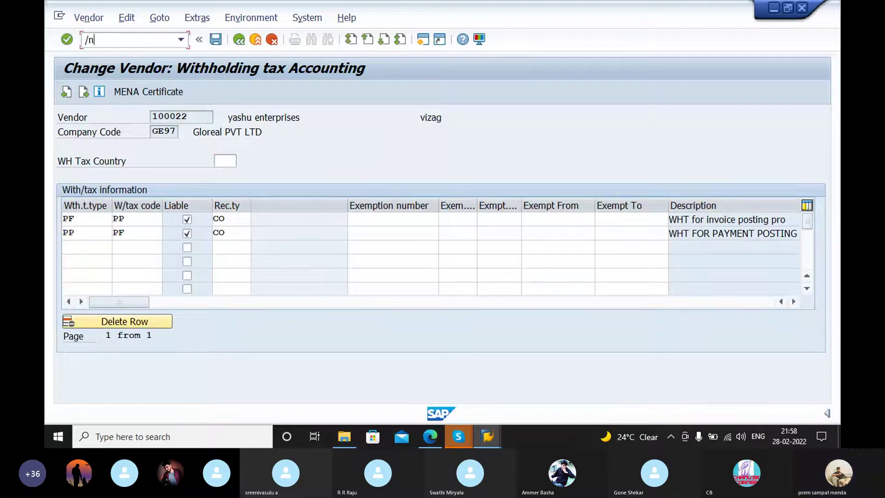
text(fb60)
key(Return)
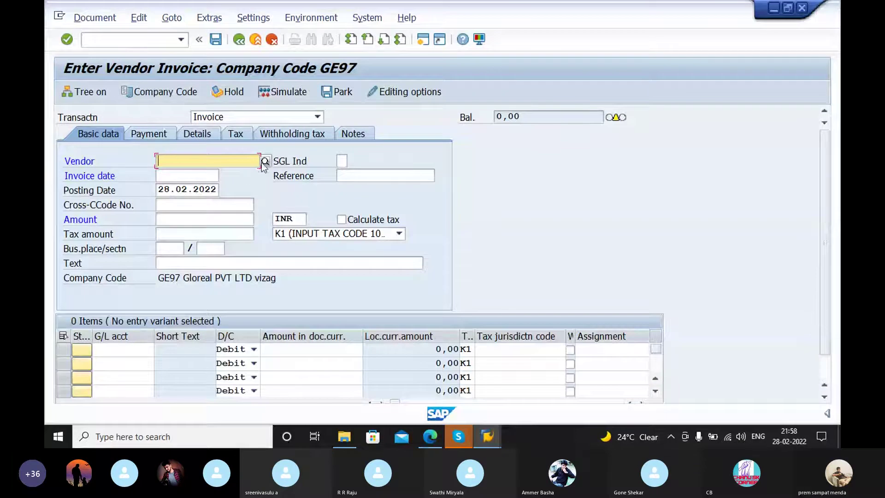
Step: Choose vendor 100022 YASHU ENTERPRISES, invoice date 28.02.2022 and reference REF 39
click(264, 161)
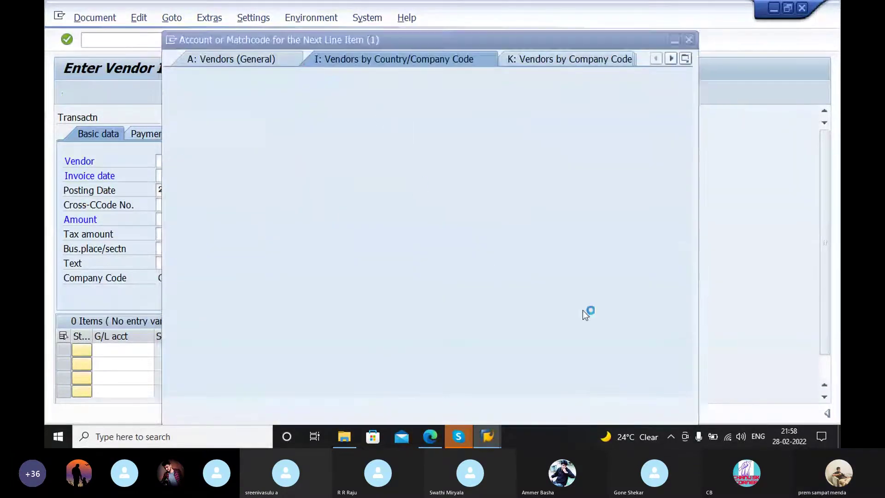
key(Return)
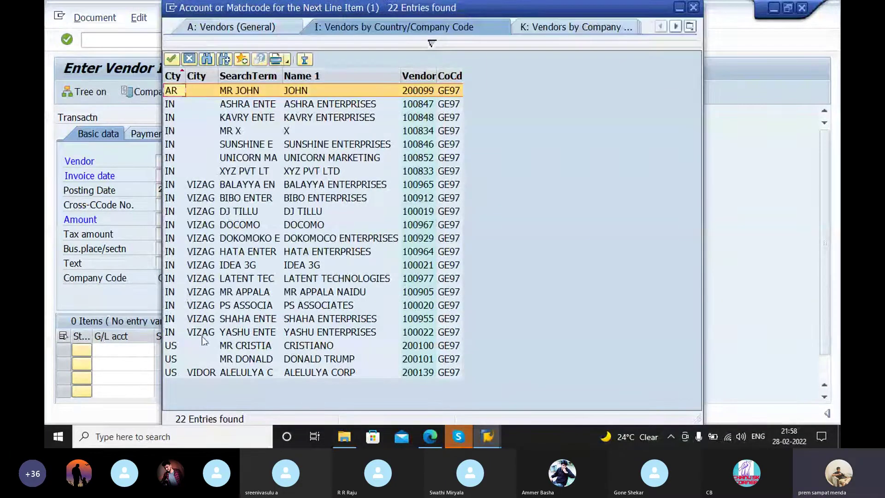
double_click(203, 332)
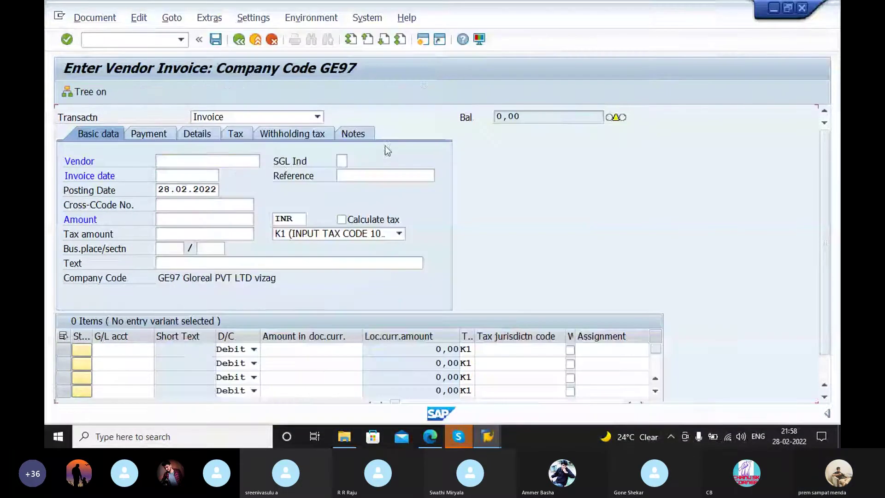
click(208, 175)
text(28)
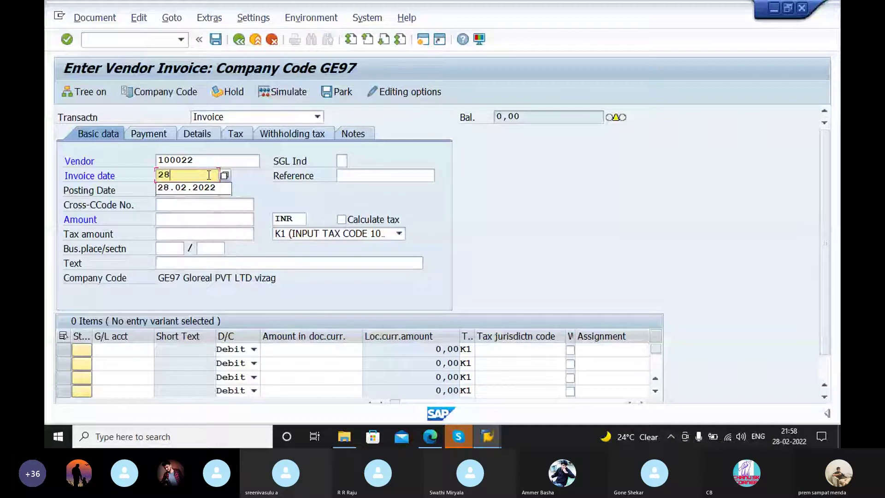
key(Return)
click(386, 174)
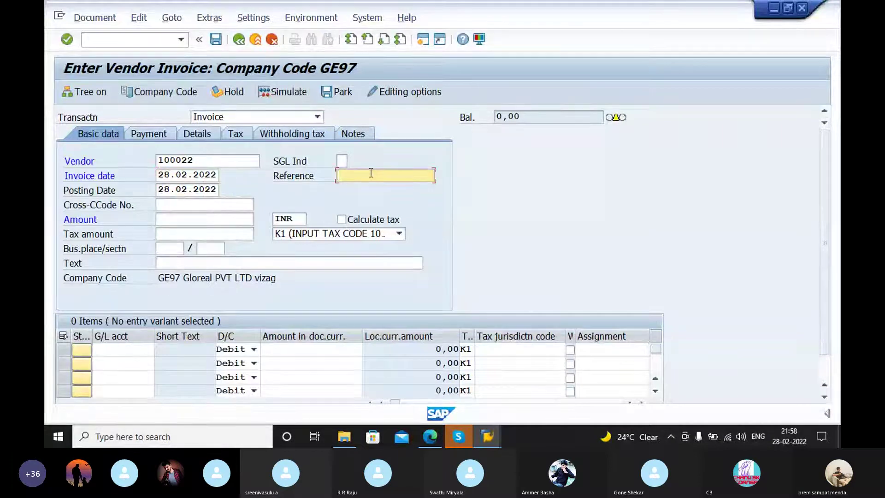
text(ref 39)
key(BackSpace)
text(9)
Step: Enter invoice amount 100000 and business place V001
click(164, 203)
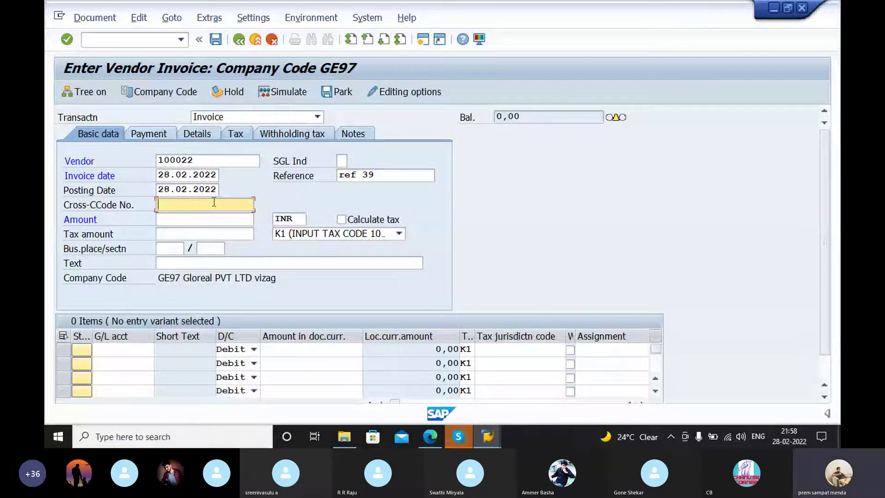
click(170, 220)
text(100)
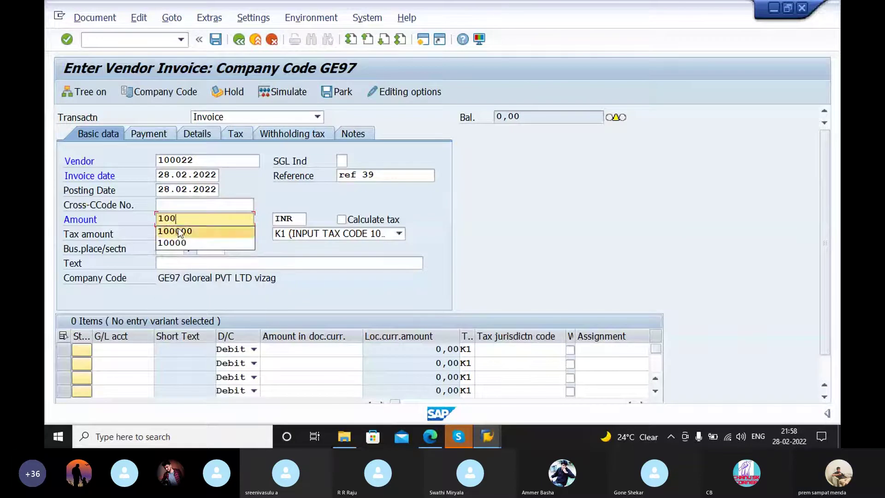
click(184, 232)
click(200, 245)
click(167, 249)
text(V)
click(178, 260)
Step: Set section code V001, leave the tax code blank, and validate the header
click(210, 249)
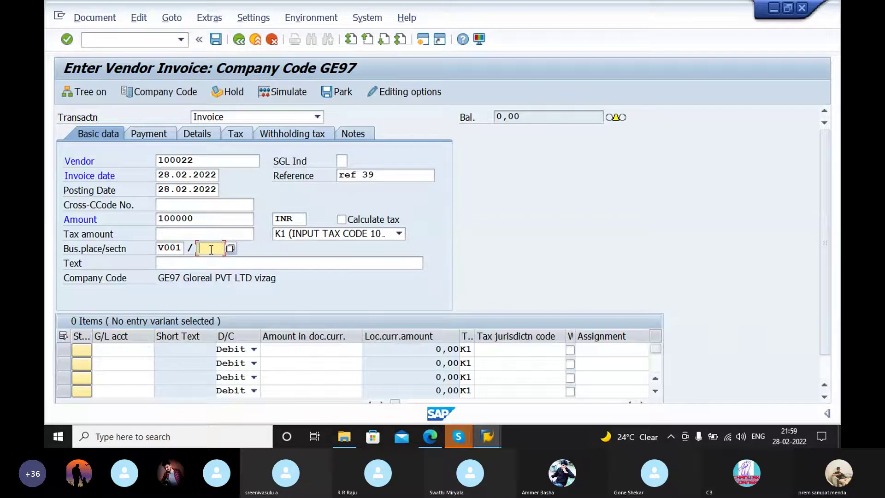
key(BackSpace)
text(v)
click(210, 261)
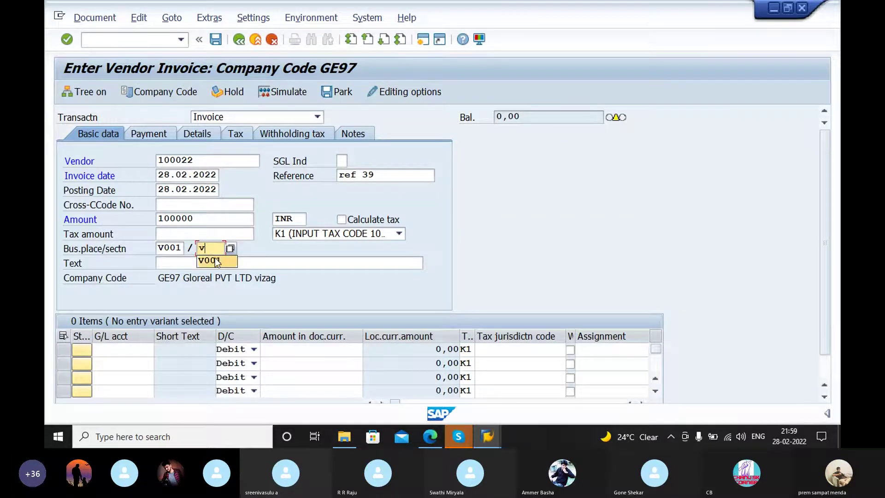
click(341, 233)
scroll(283, 369, down, 2)
click(283, 397)
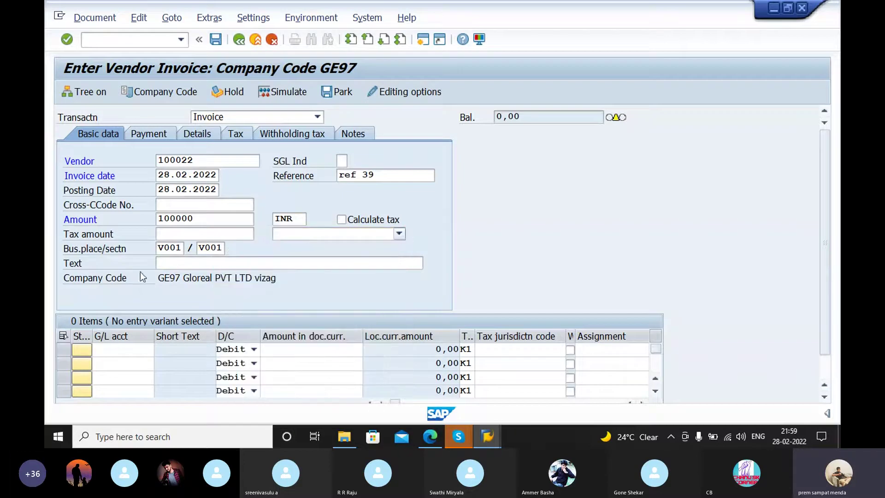
key(Return)
Step: Set the header text to PROFESSIONAL FEE PAID
click(172, 261)
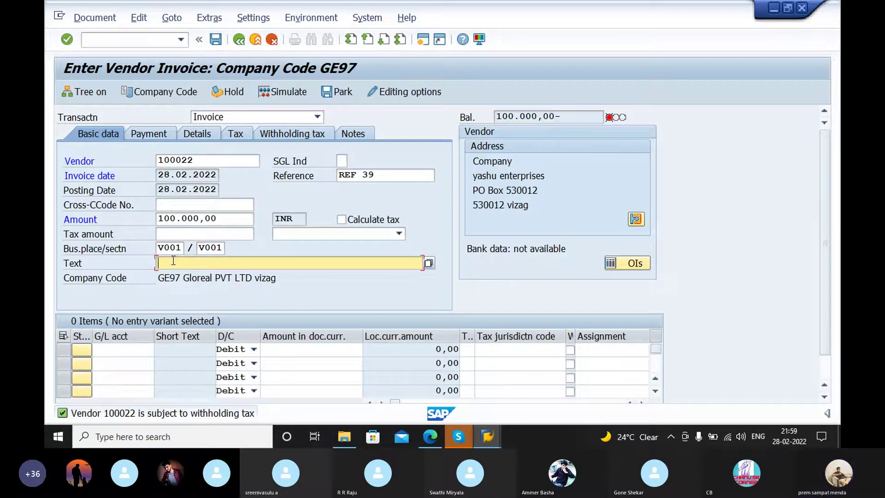
text(p)
click(204, 277)
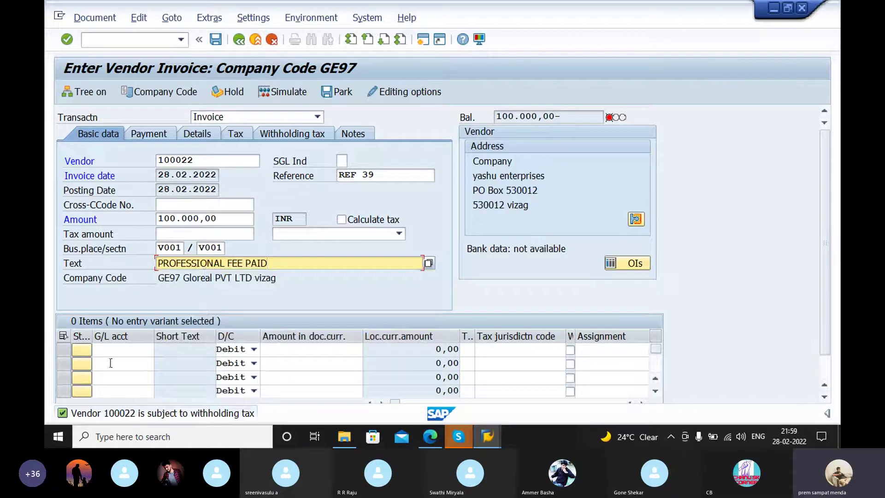
click(111, 349)
click(162, 351)
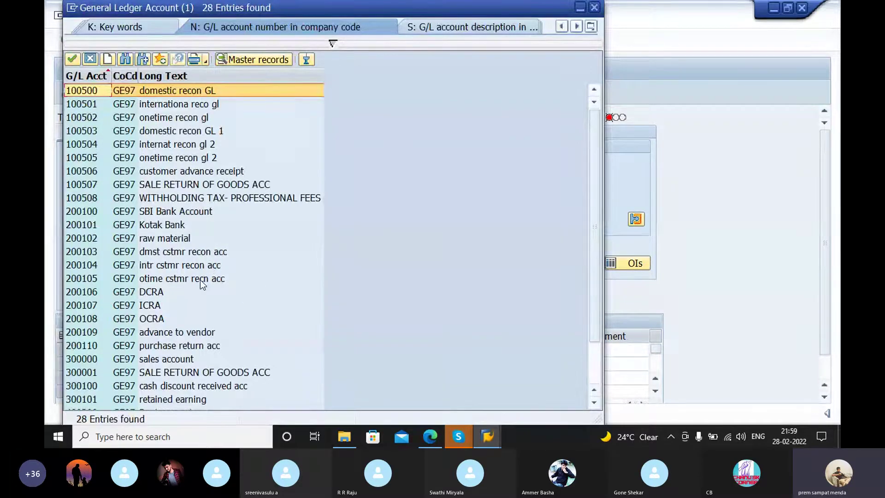
Step: Add G/L account 400303 as the first line with 100000 and text PROFESSIONAL FEE PAID
scroll(203, 282, down, 2)
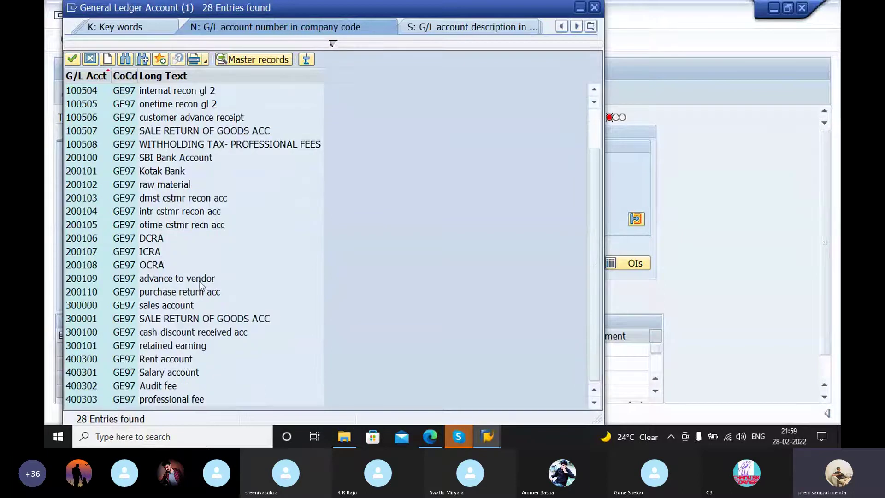
click(93, 399)
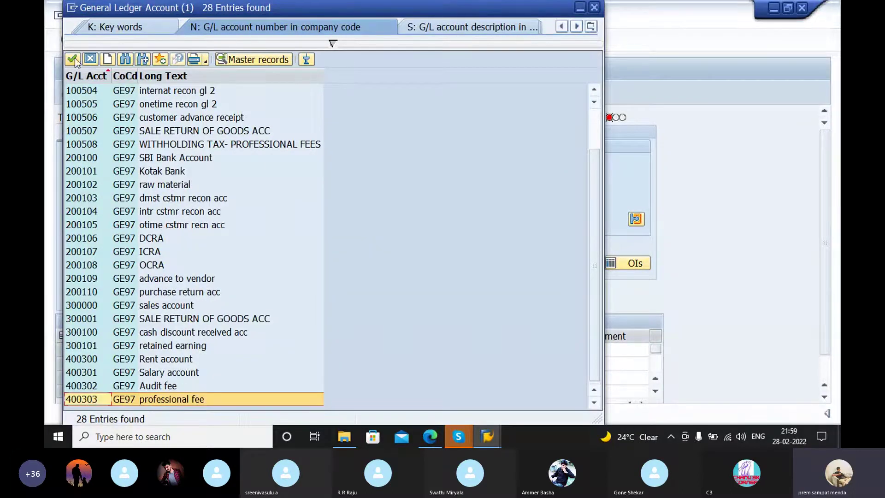
click(73, 59)
click(288, 349)
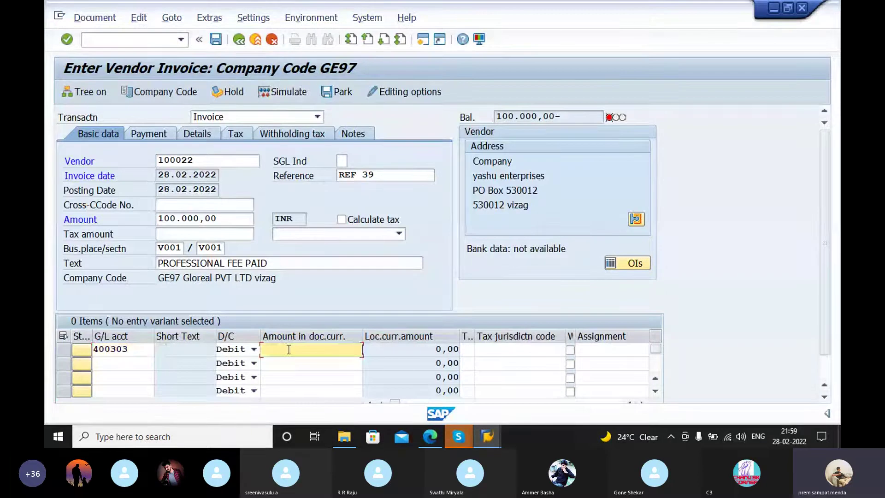
text(100000)
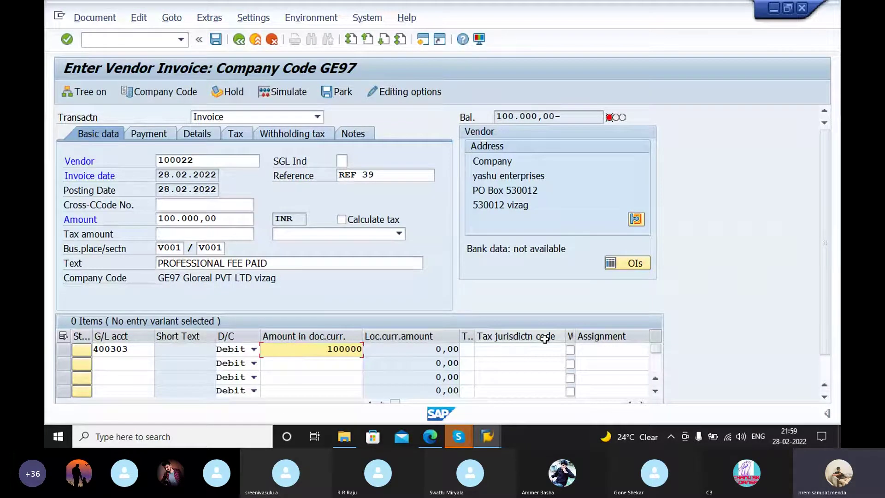
key(Tab)
key(Tab)
key(Tab)
key(Tab)
key(Tab)
key(Tab)
key(Tab)
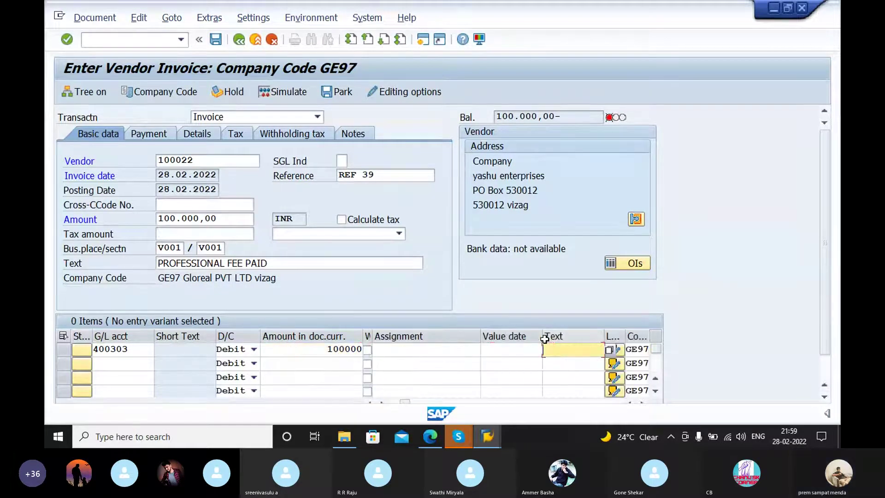
text(p)
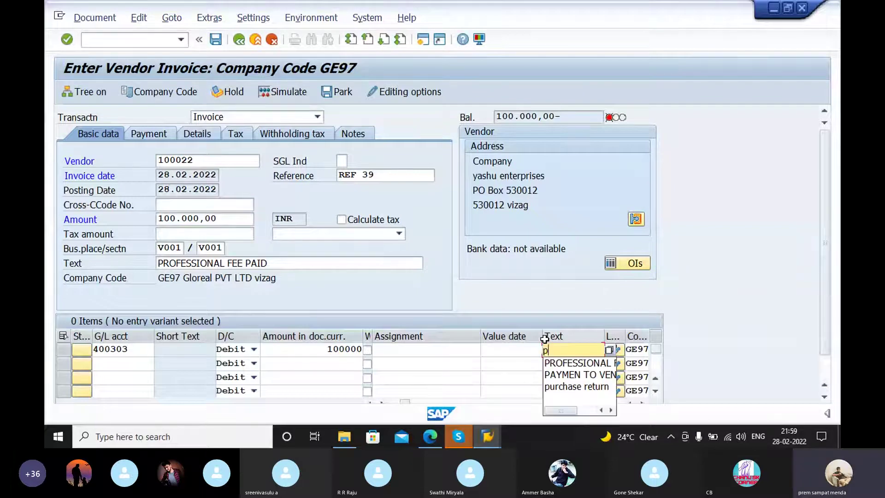
click(587, 359)
key(Return)
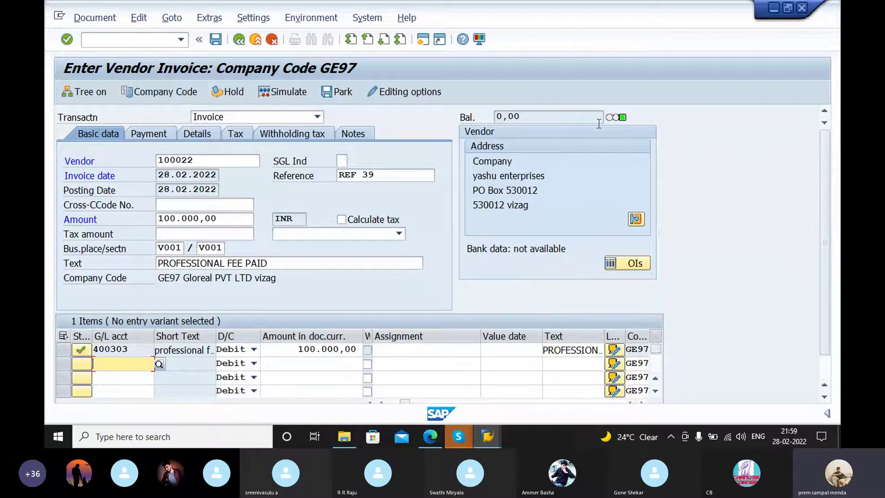
click(623, 117)
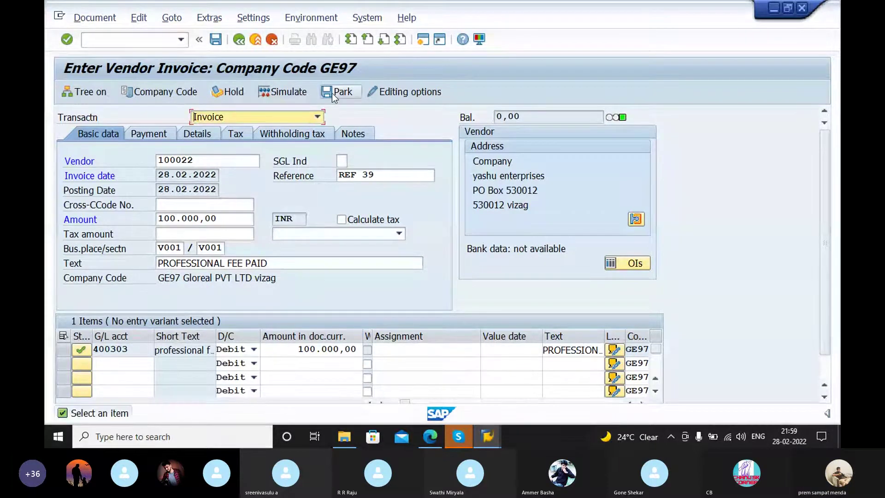
Step: Simulate the document and copy the heading of the resulting error message
click(268, 91)
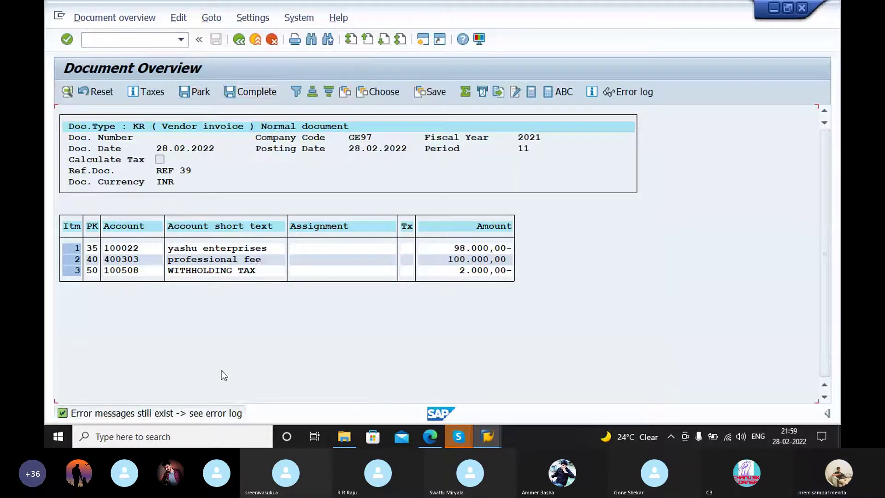
double_click(172, 412)
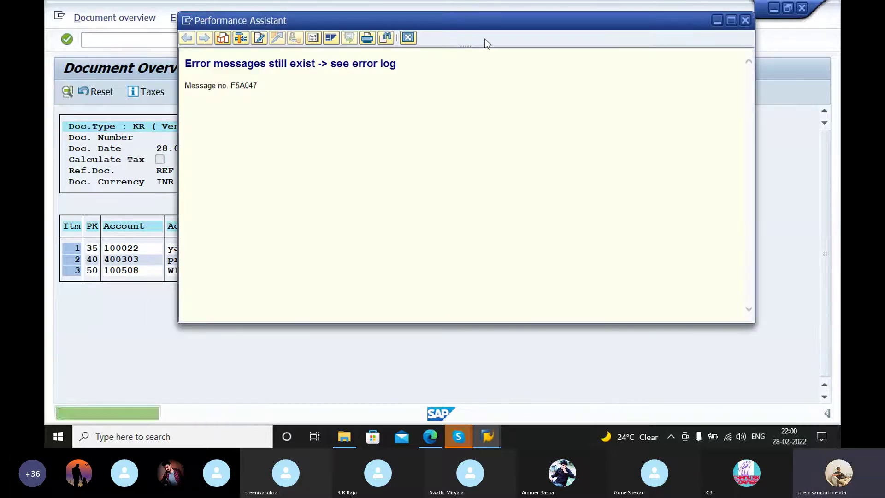
drag(504, 23, 485, 79)
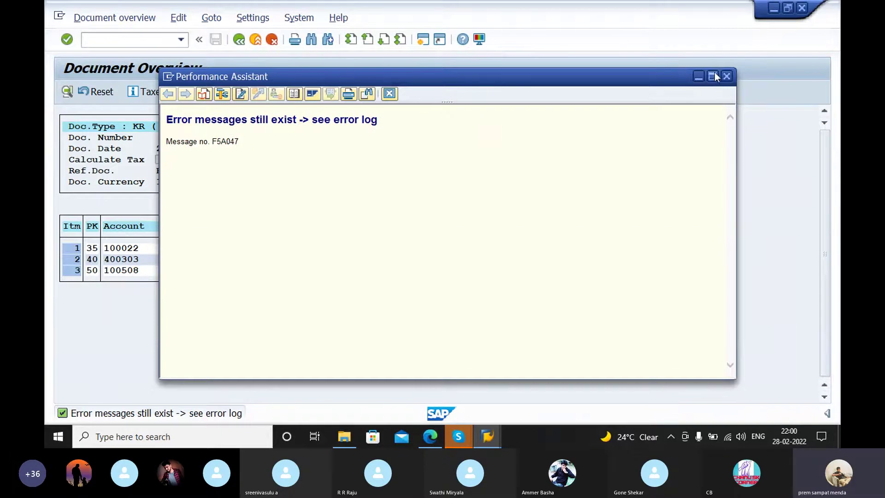
drag(378, 120, 155, 117)
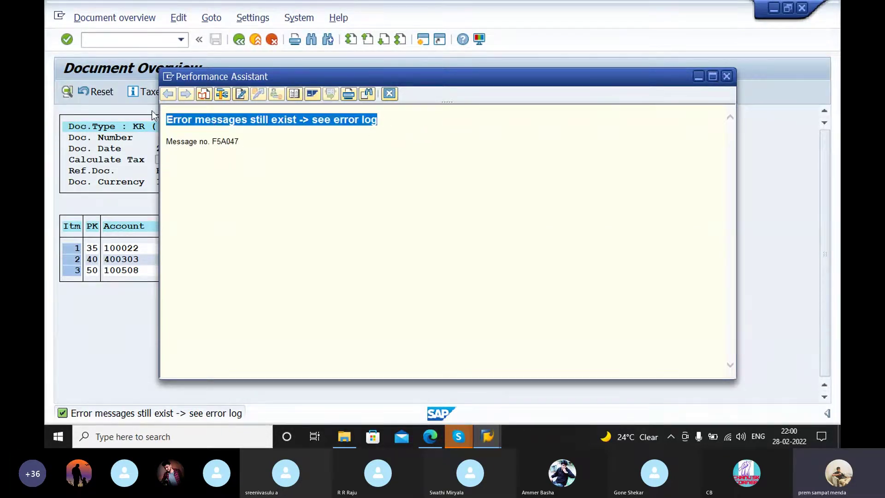
right_click(209, 117)
click(262, 140)
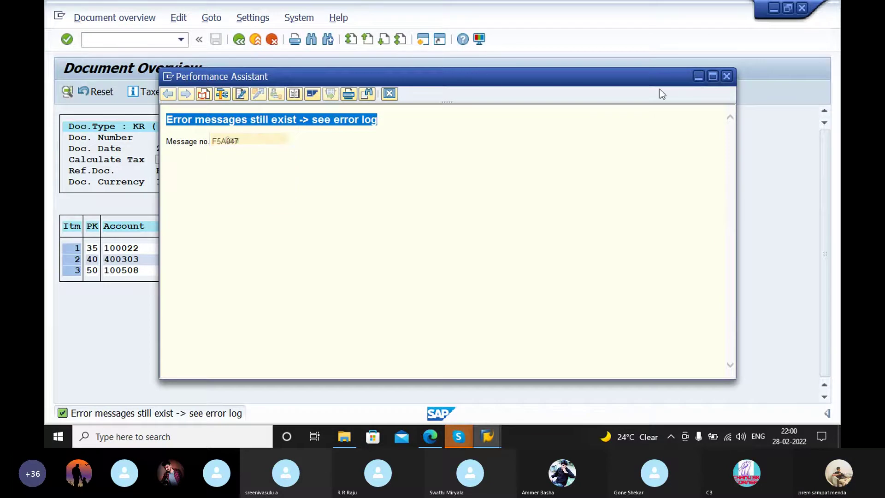
click(699, 76)
mouse_move(459, 436)
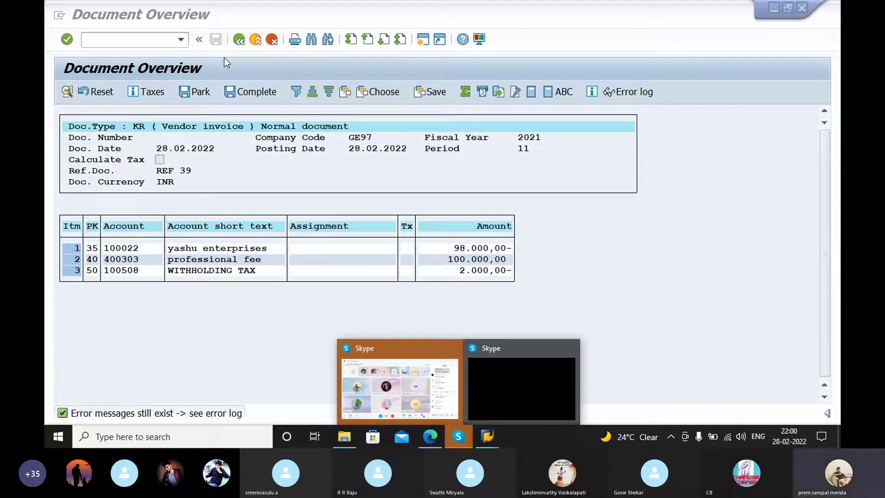
Step: Give the withholding tax line the text 'Withholding ta' and value date 28.02.2022
double_click(201, 271)
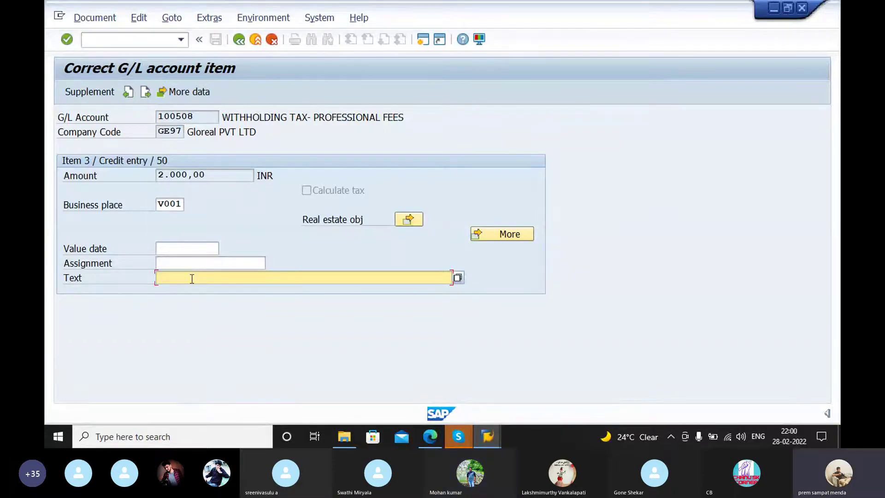
text(W)
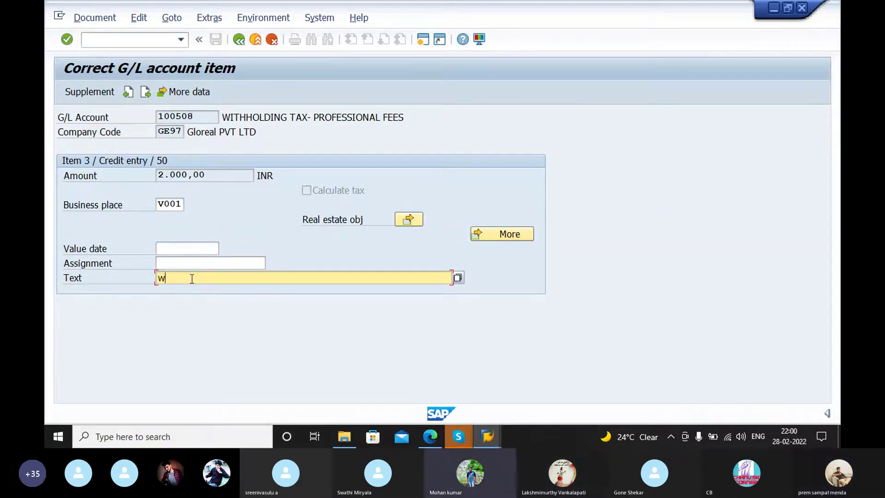
text(ith)
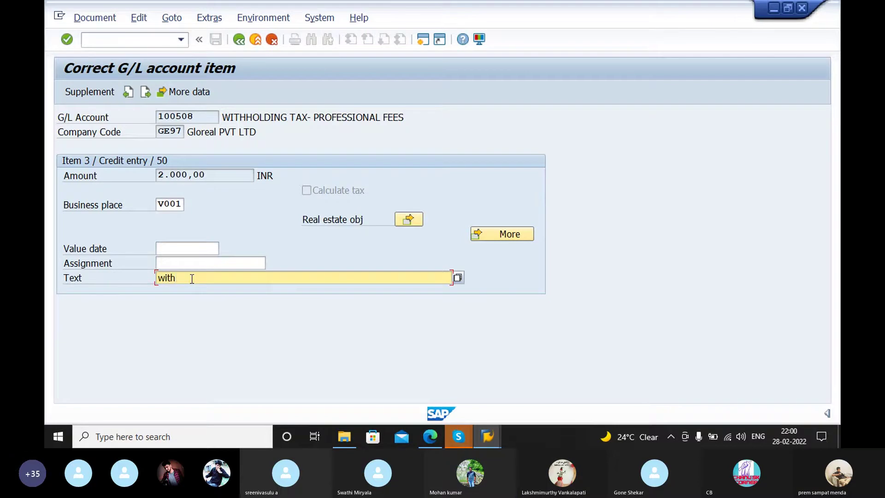
text(holding )
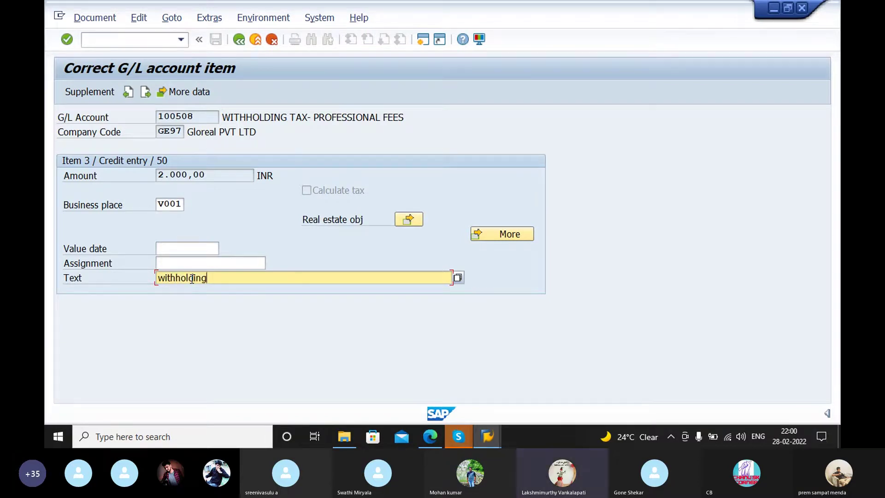
text(tax)
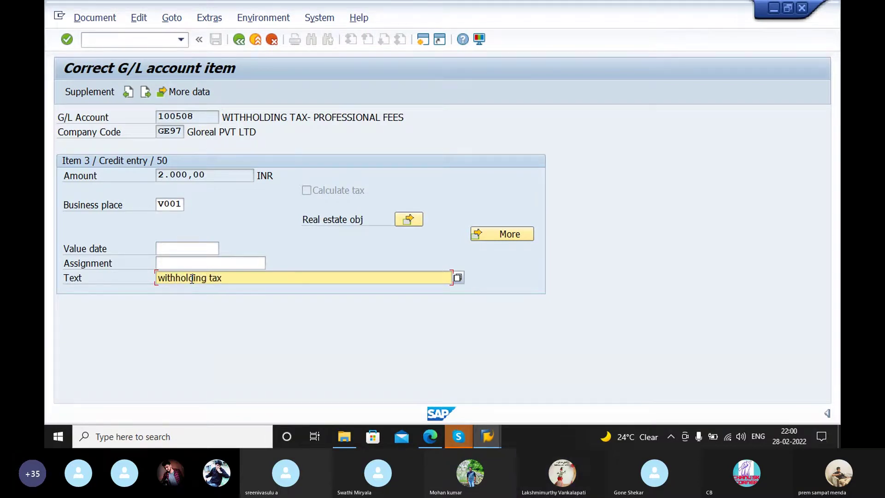
key(Return)
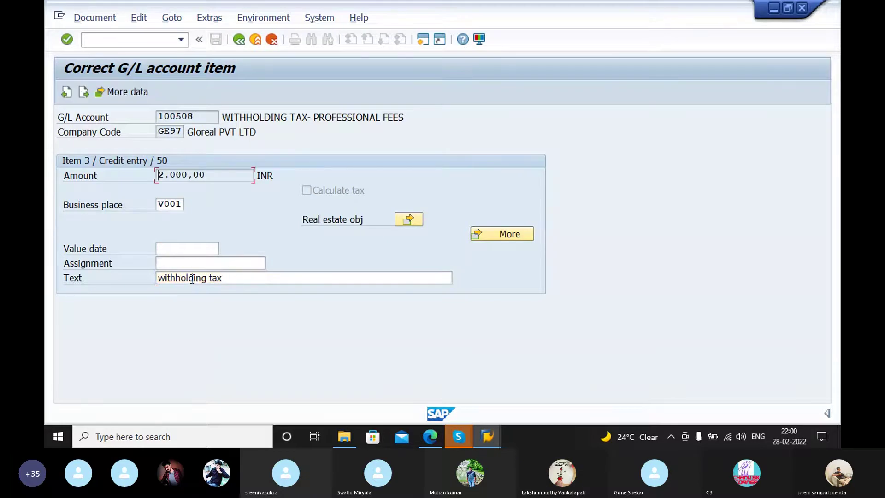
click(204, 250)
click(225, 252)
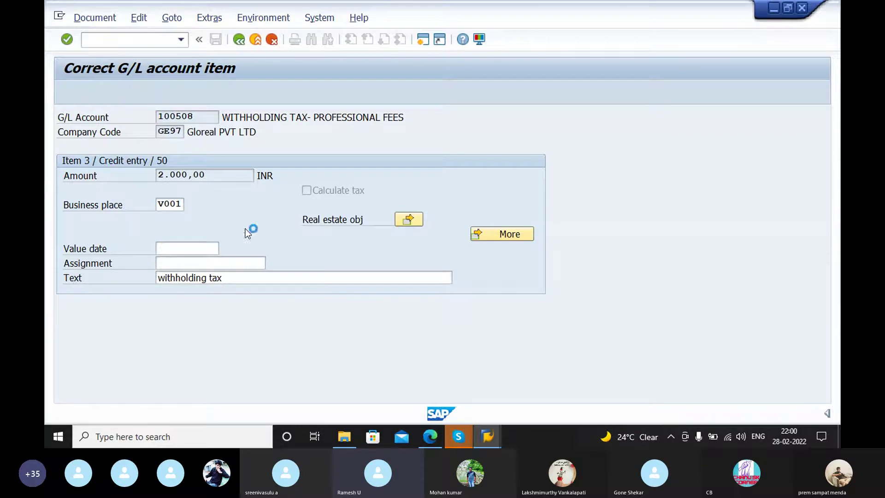
click(392, 386)
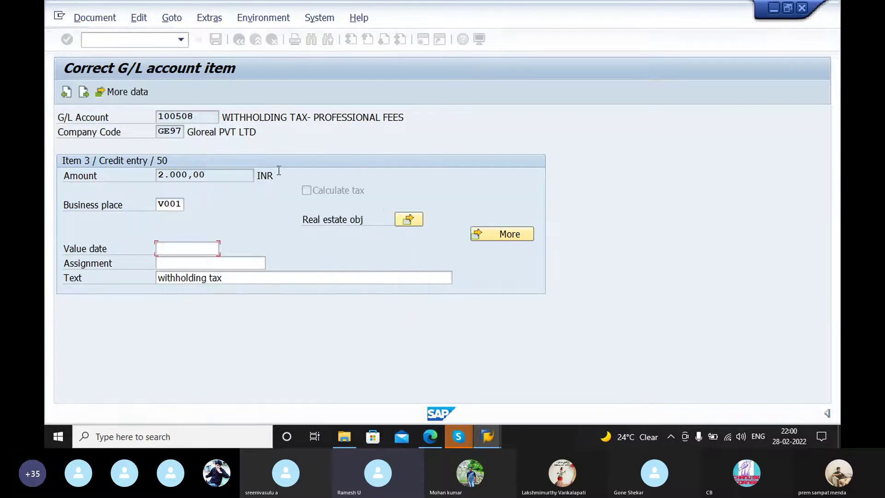
click(249, 277)
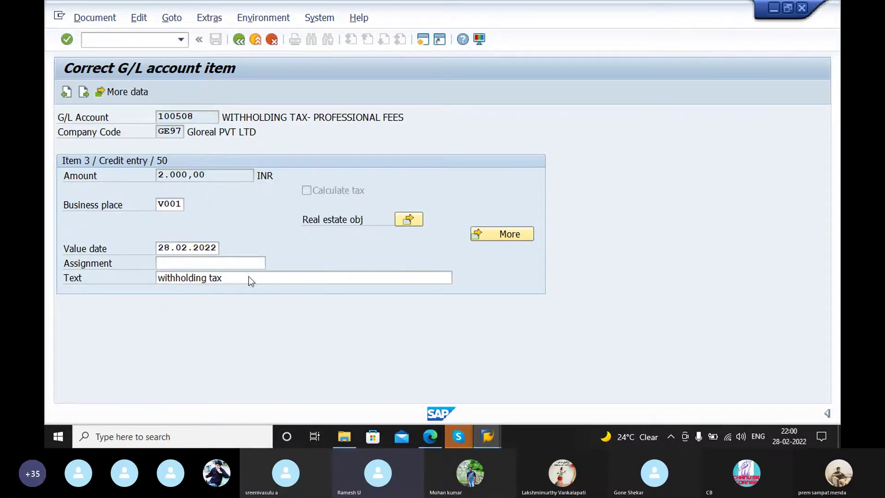
Step: Attempt to post the invoice, then back out to invoice entry
click(239, 40)
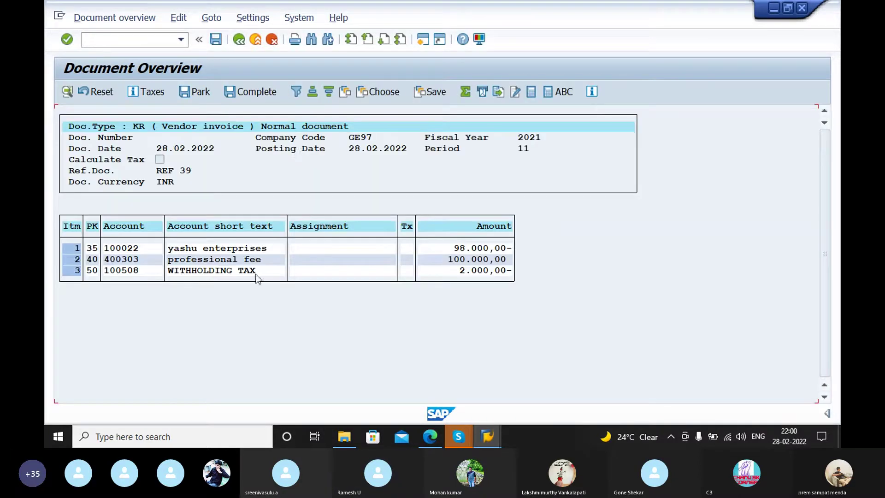
click(215, 39)
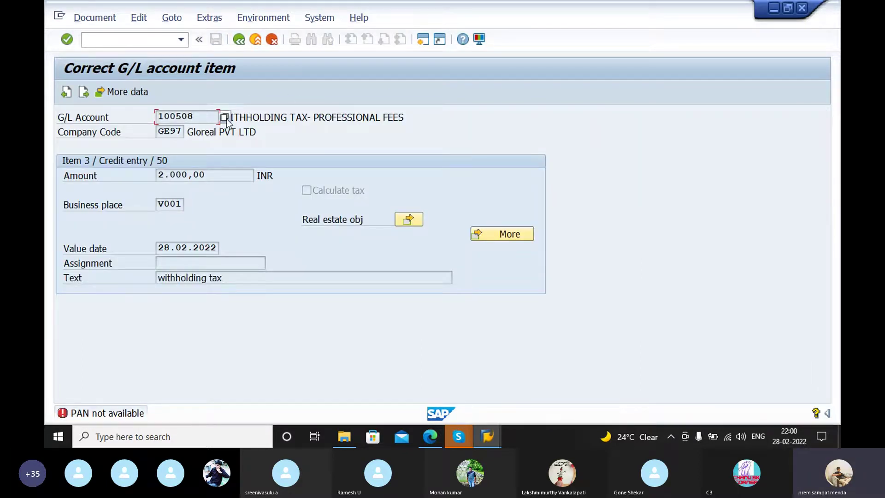
click(239, 39)
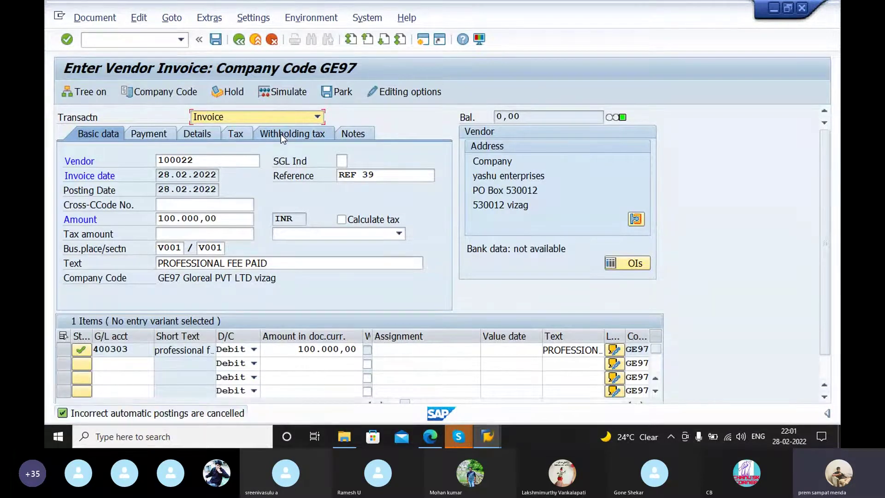
Step: Delete PF from the WHT FOR PAYMENT row, keep PP, and simulate the document
click(280, 134)
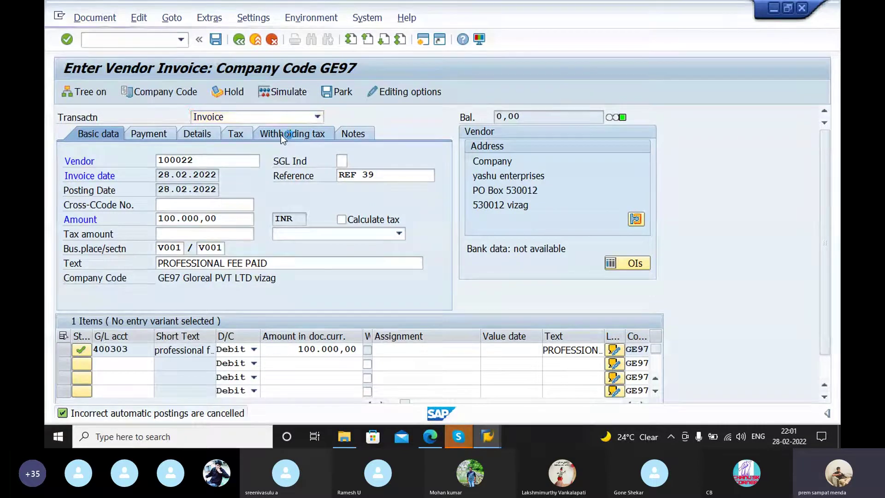
click(167, 190)
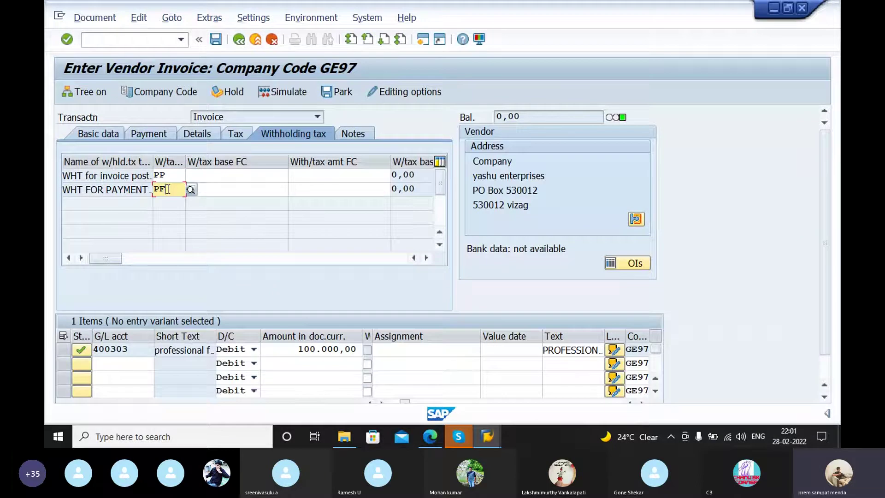
key(BackSpace)
key(BackSpace)
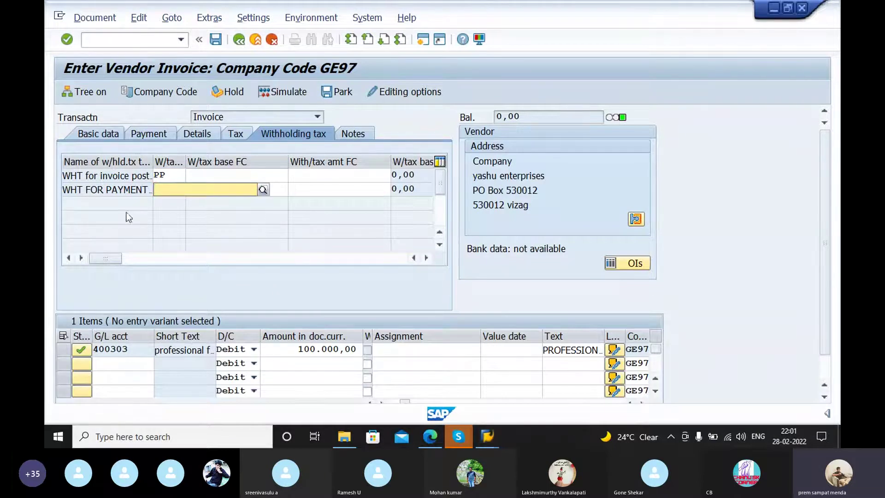
click(160, 175)
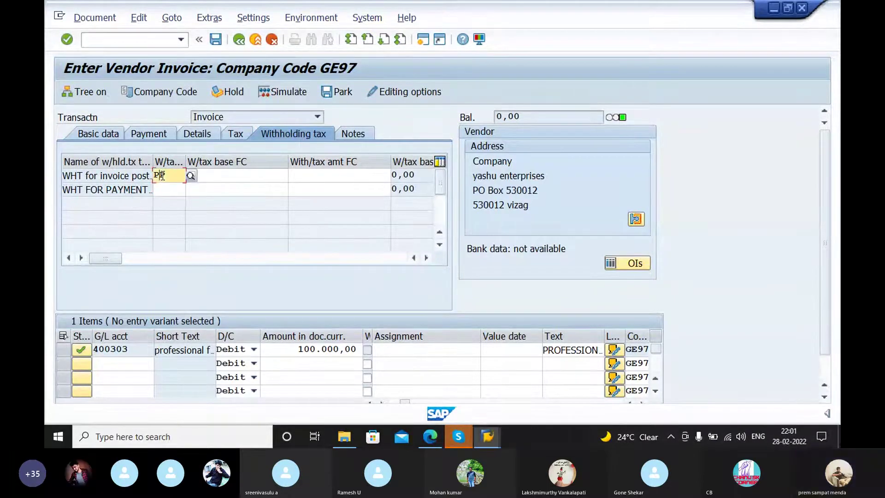
double_click(162, 175)
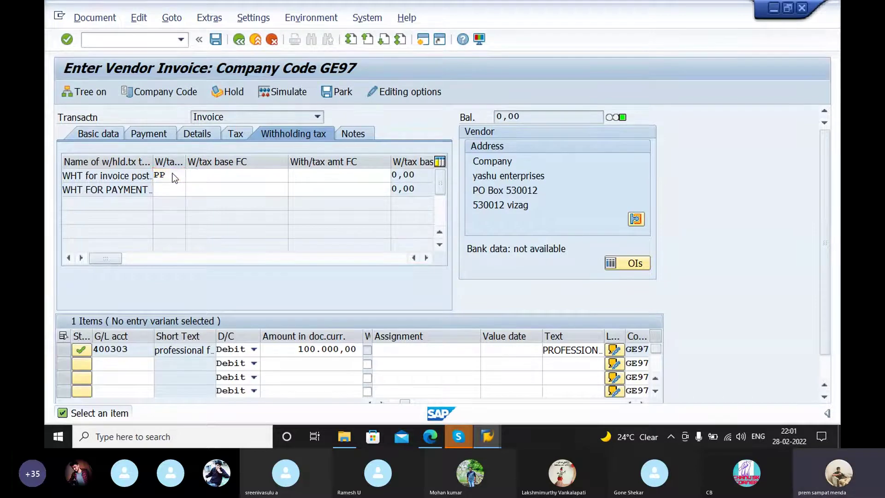
key(Return)
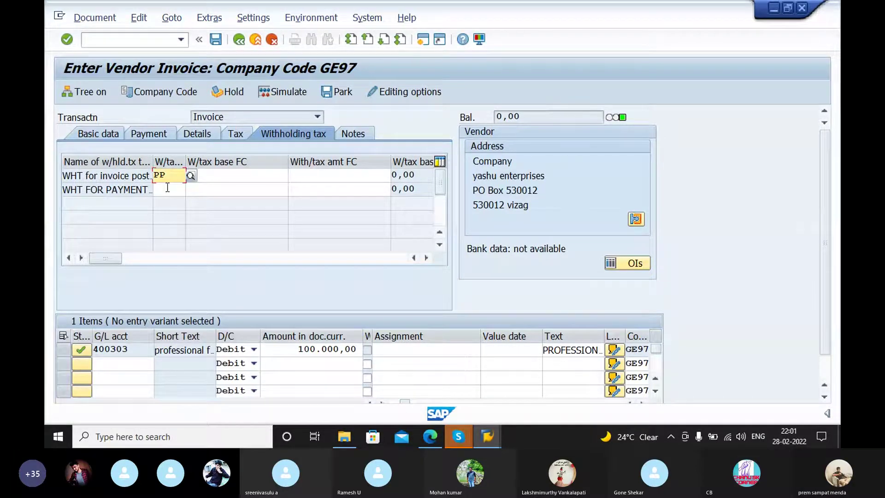
click(282, 91)
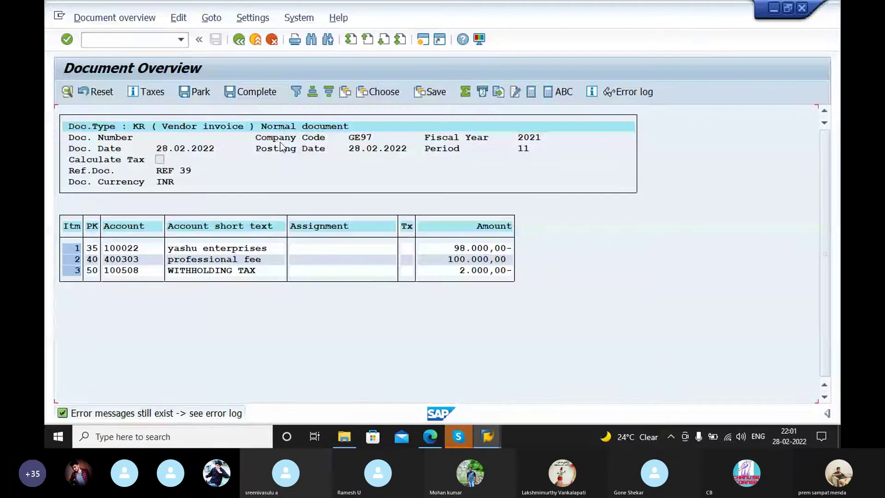
Step: Set the withholding tax line text to WITHHOLDING TAX from the suggestion list
double_click(238, 273)
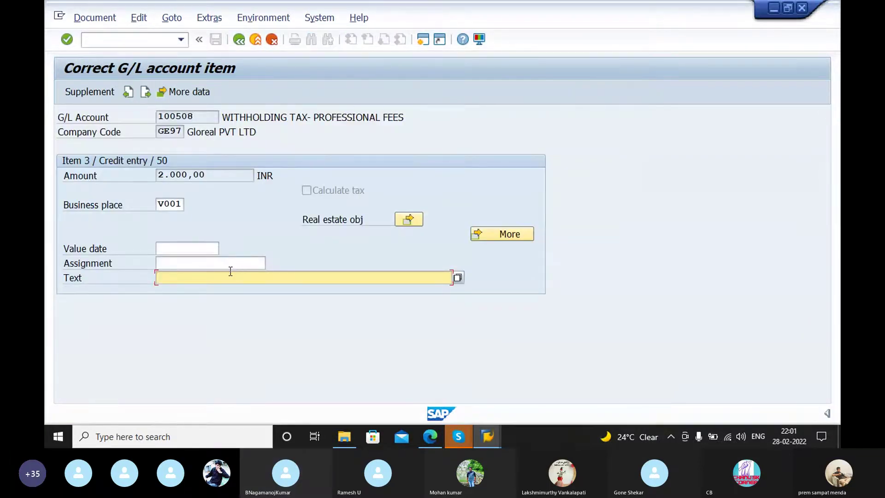
text(wi)
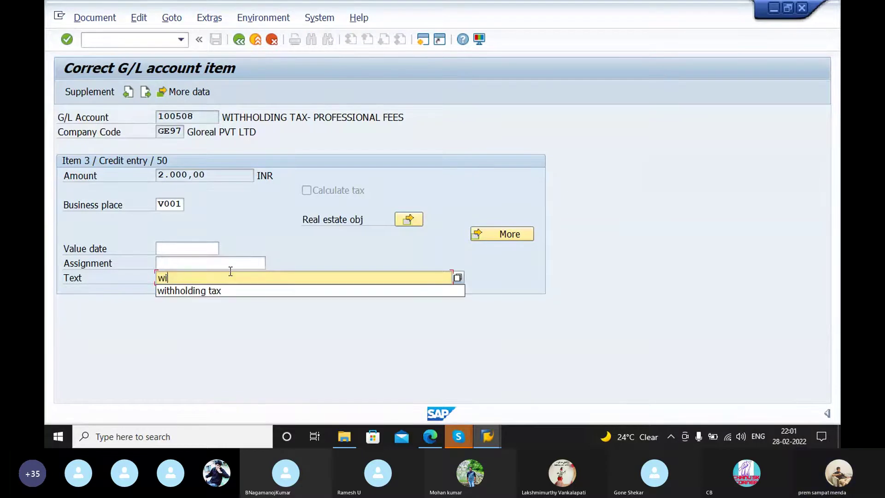
click(232, 290)
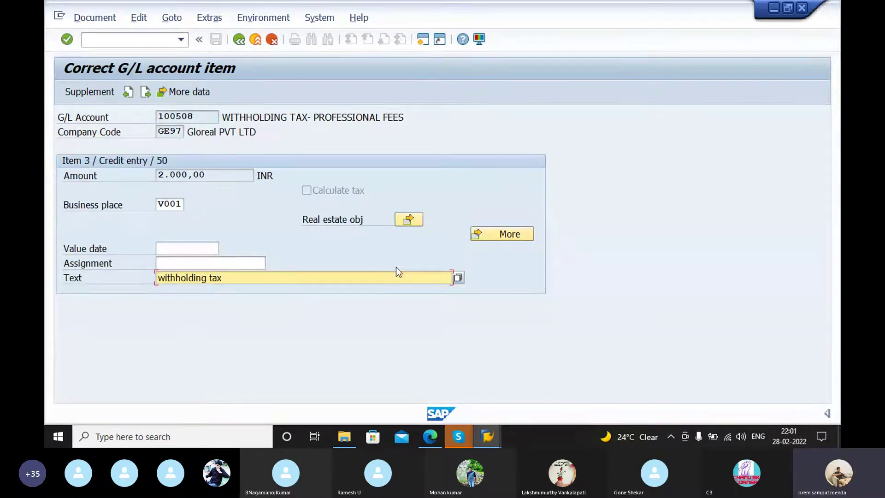
key(Return)
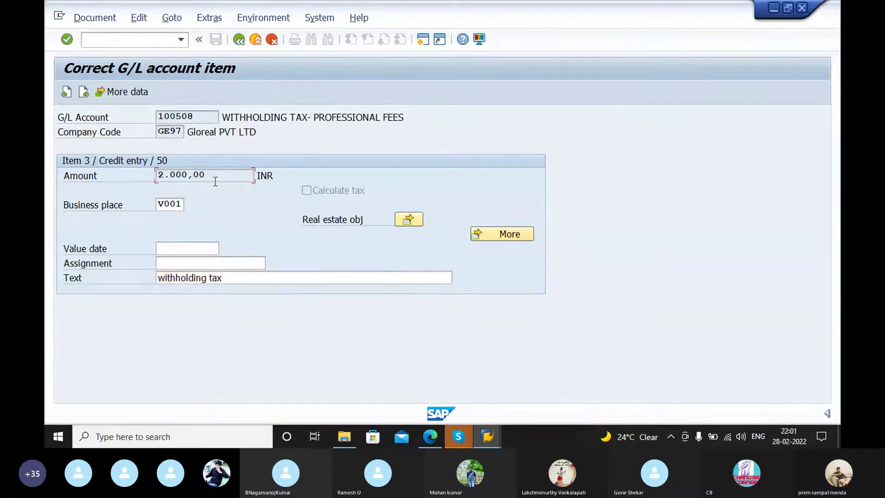
click(210, 248)
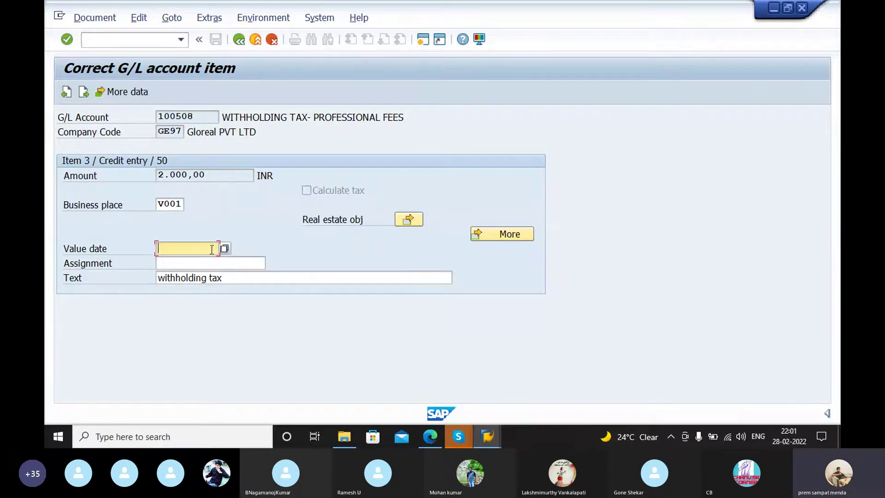
click(240, 280)
key(Return)
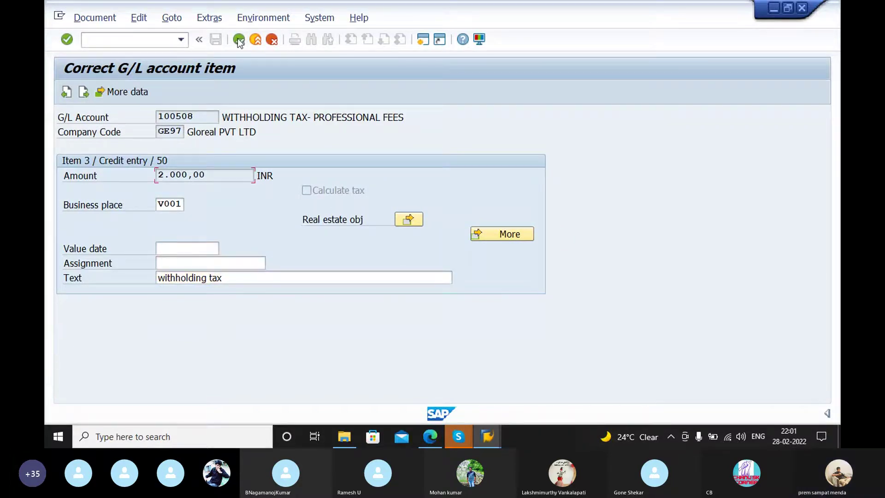
click(239, 39)
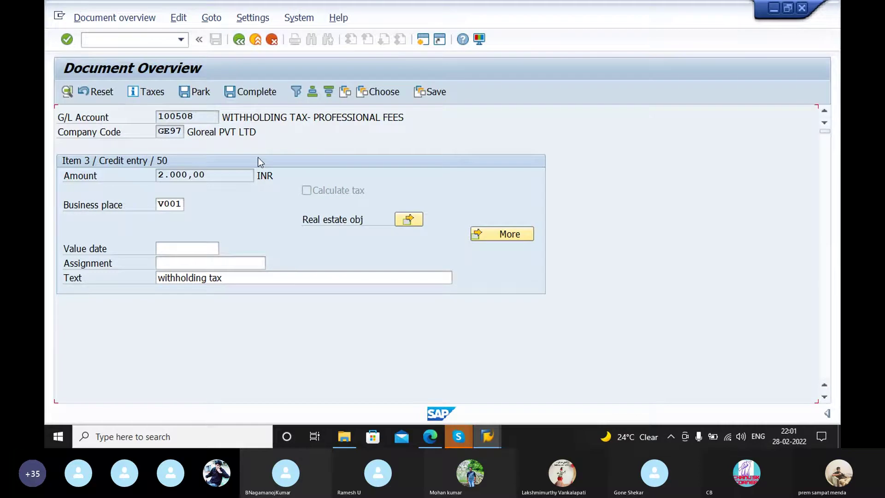
Step: Inspect the withholding tax, professional fee and vendor line items in the overview
double_click(210, 272)
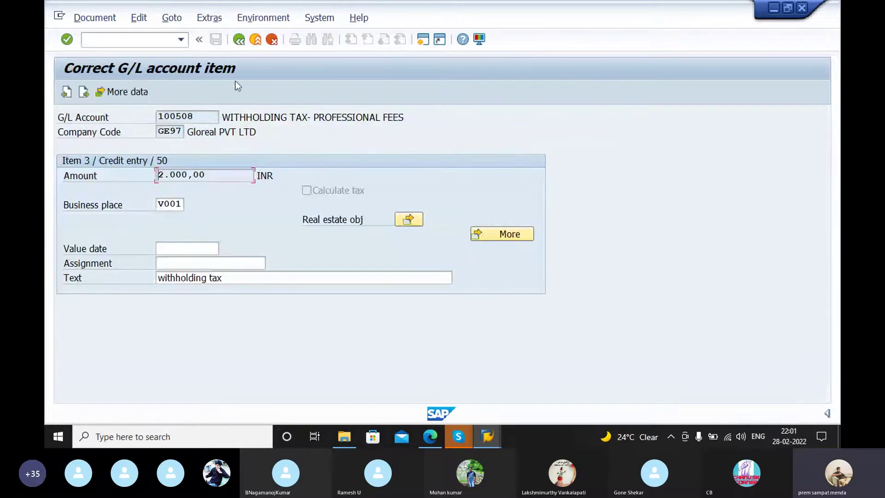
click(239, 40)
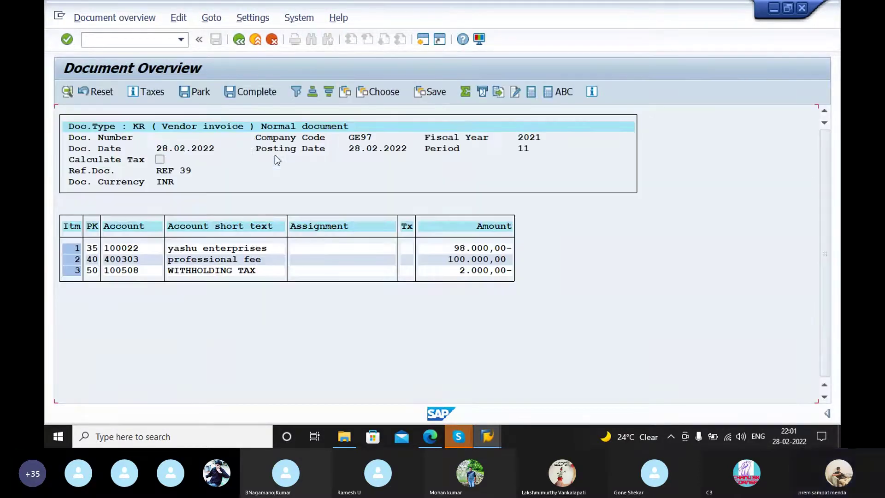
double_click(215, 260)
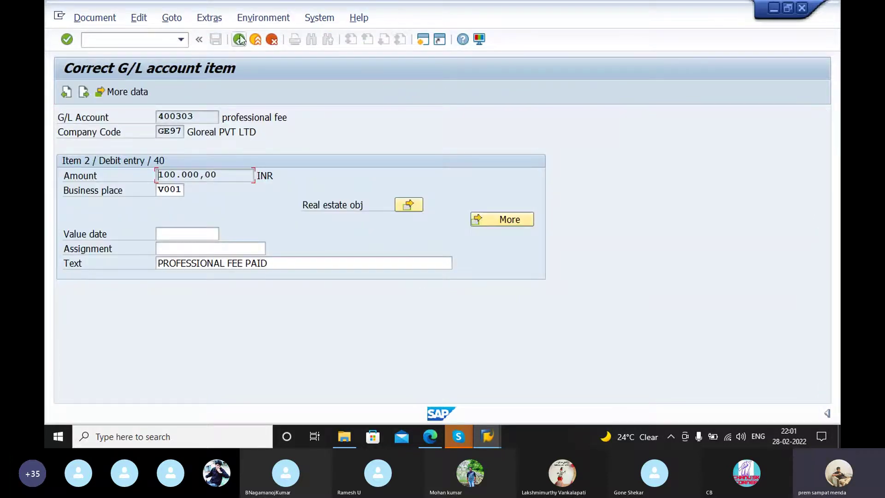
click(239, 41)
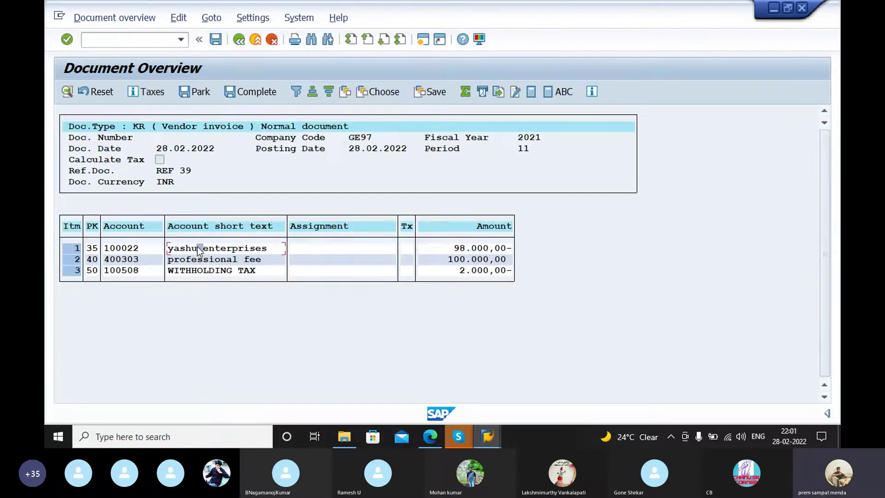
double_click(199, 249)
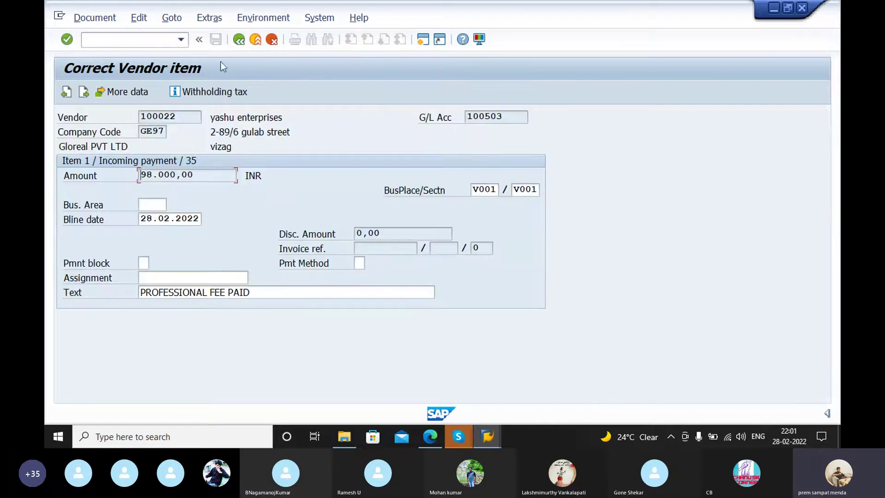
click(238, 41)
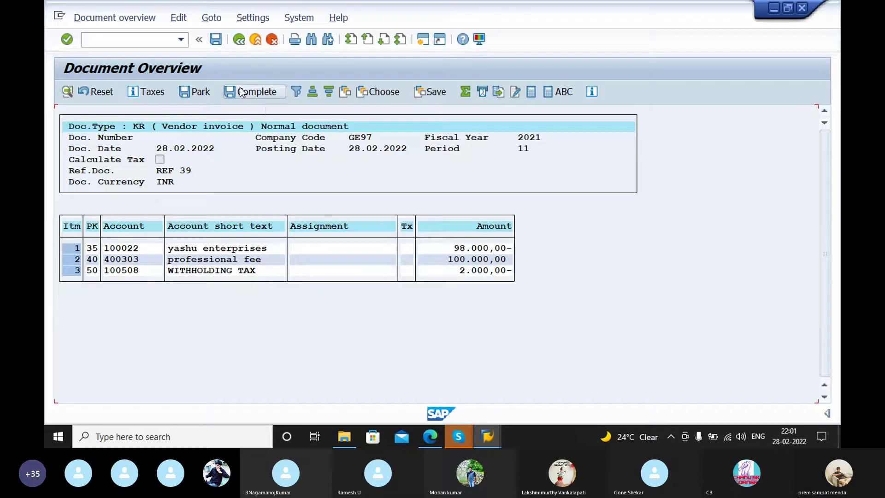
Step: Return to invoice entry, accept deleting the generated lines, and review Details, Payment and Basic data
click(238, 41)
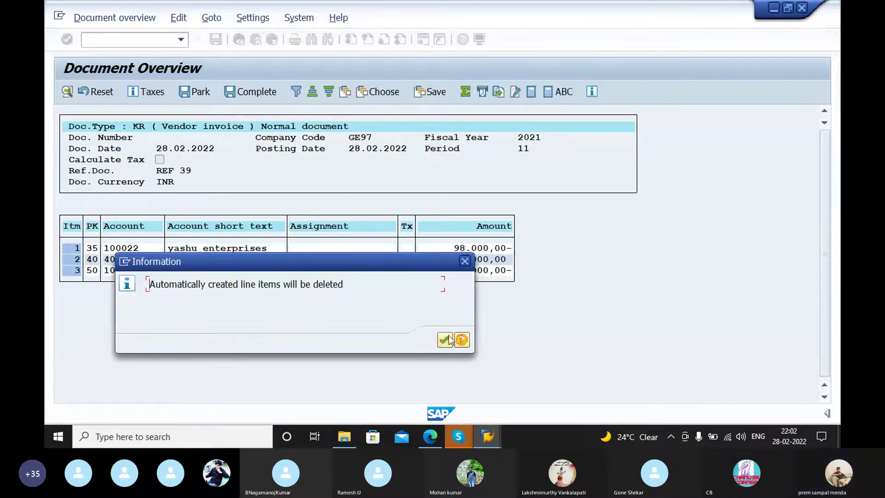
click(464, 262)
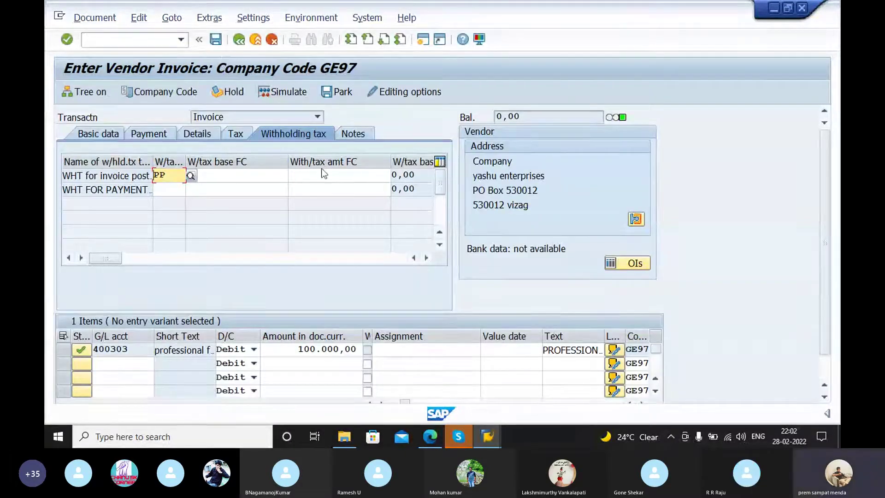
click(211, 134)
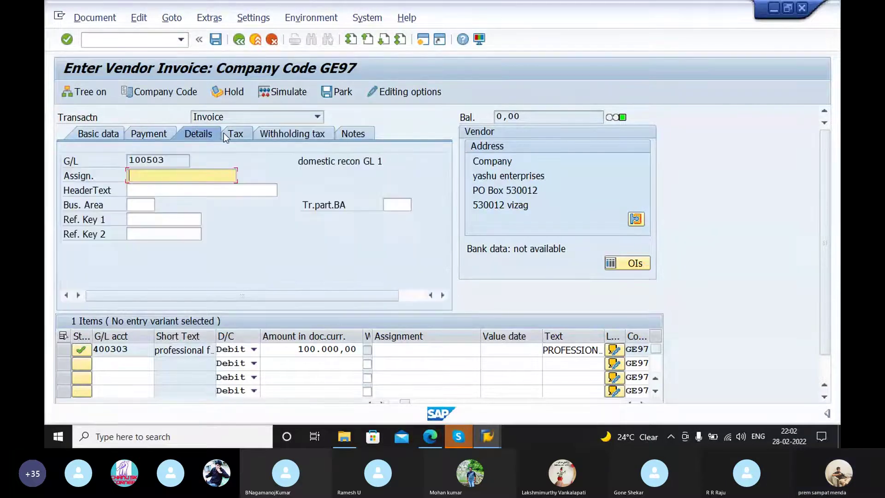
click(158, 134)
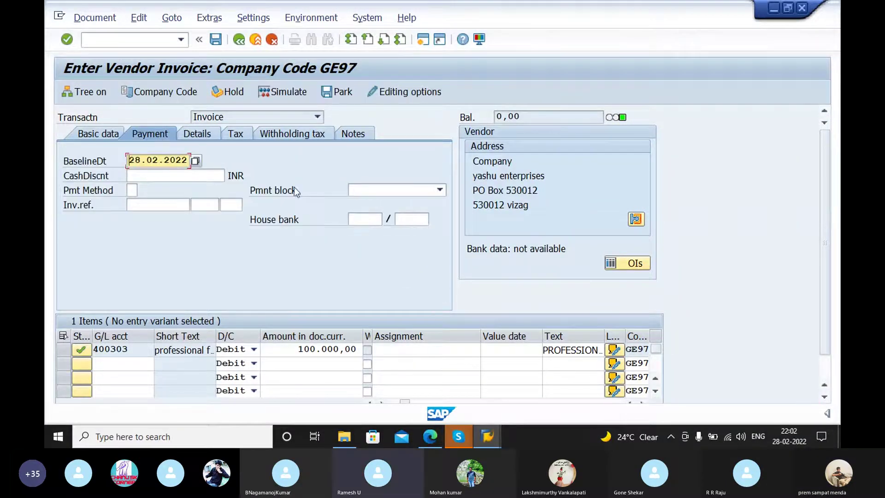
click(125, 137)
click(134, 363)
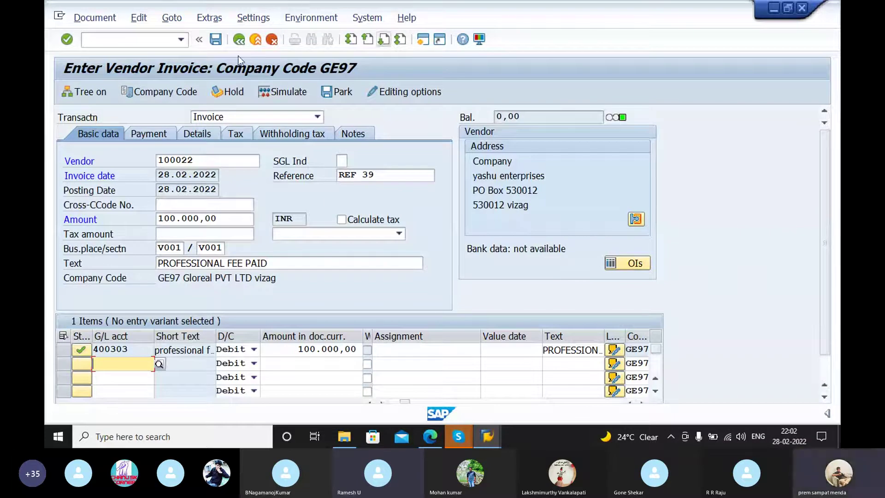
click(164, 37)
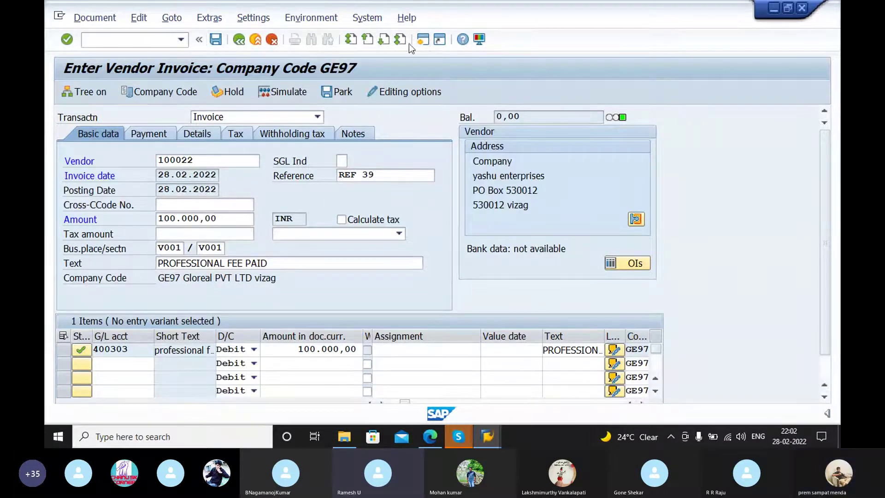
Step: Through FK02, set vendor 100022's withholding tax country to IN and save
text(/n)
key(Return)
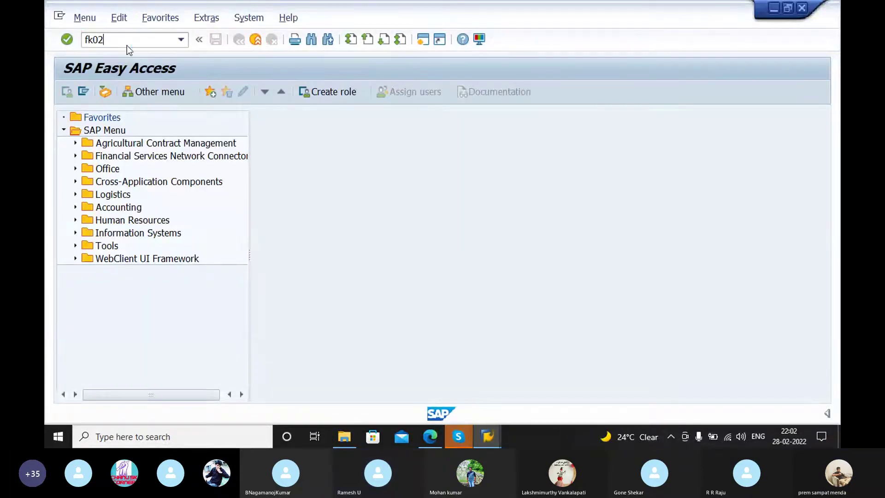
text(fk02)
key(Return)
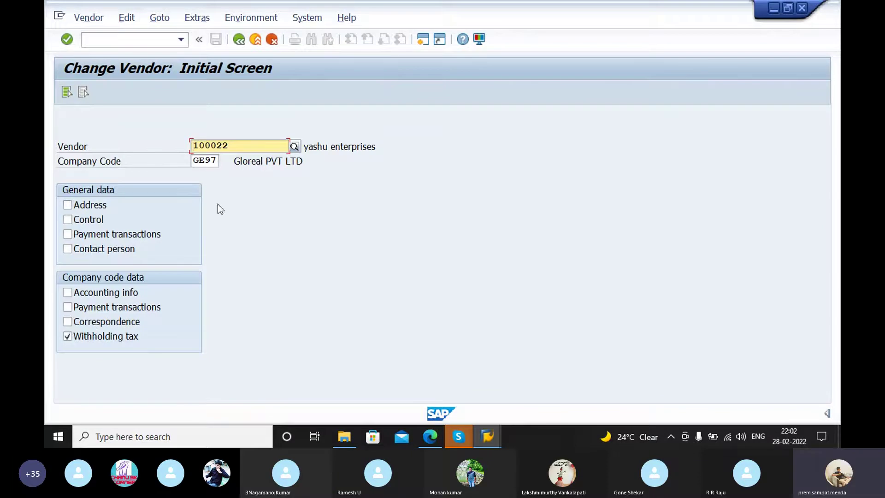
key(Return)
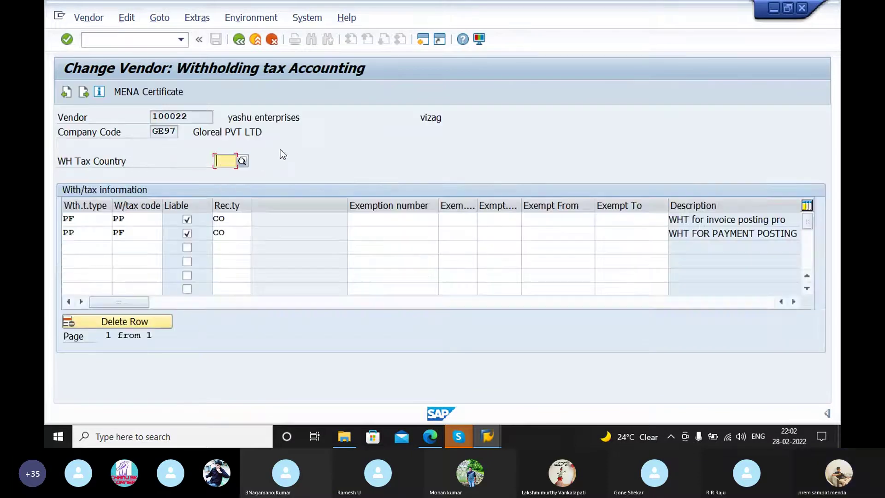
click(244, 161)
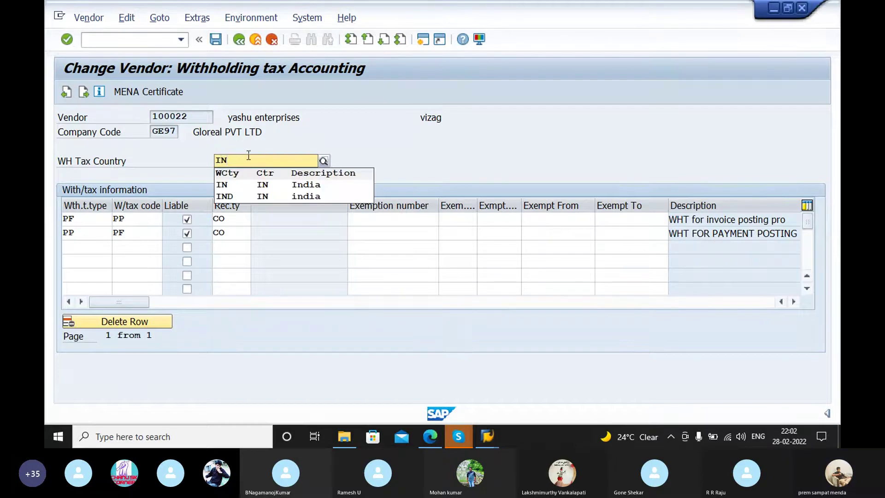
click(247, 189)
text(IN)
key(Return)
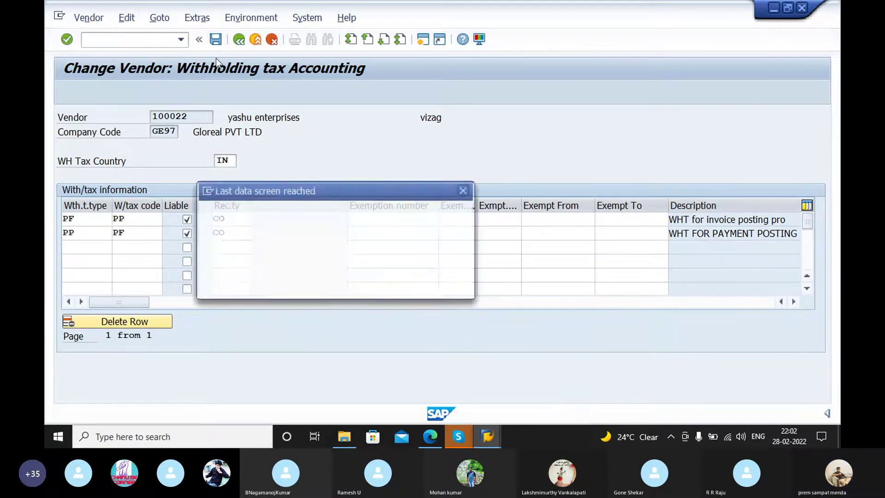
click(269, 286)
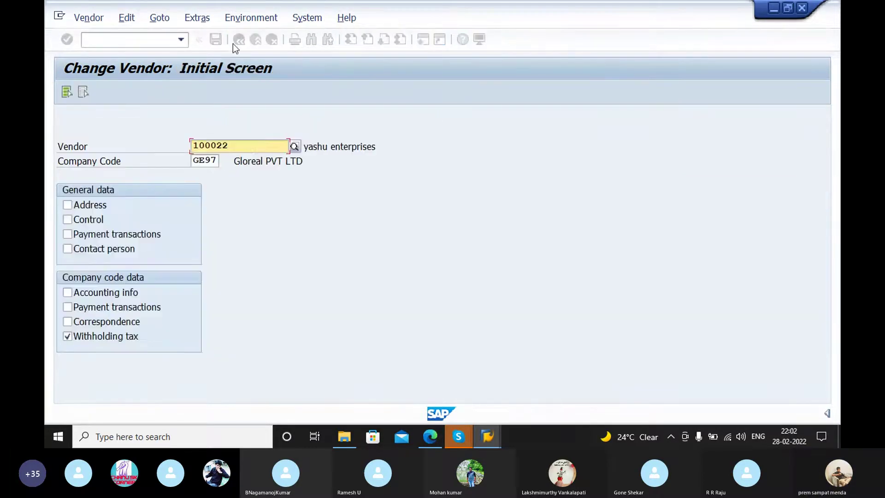
Step: Tick address, control, payment, contact, accounting and correspondence views, unticking Withholding tax
click(68, 205)
click(67, 219)
click(67, 234)
click(67, 248)
click(67, 292)
click(67, 307)
click(68, 321)
click(67, 336)
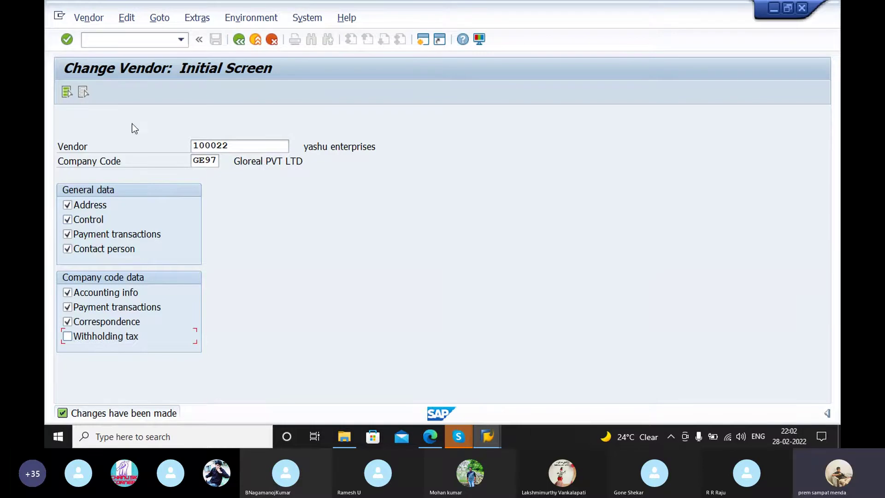
Step: Open the vendor's Address view and check its international versions and search term
key(Return)
click(234, 145)
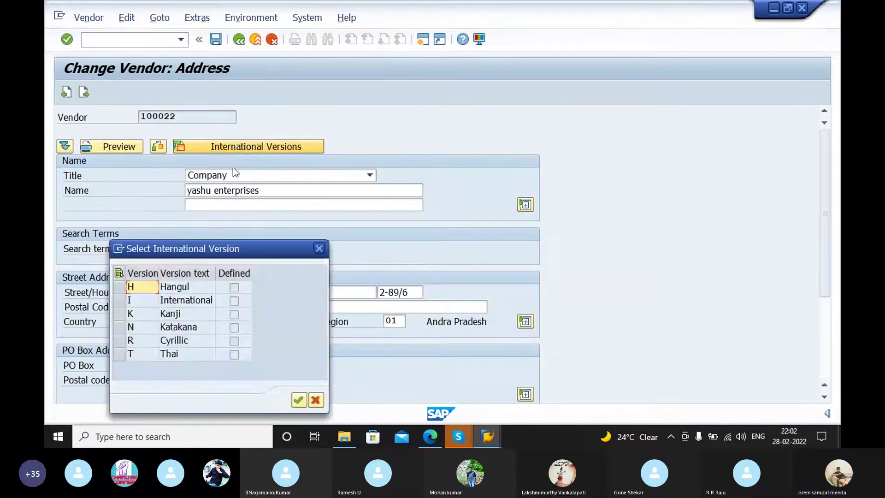
click(312, 247)
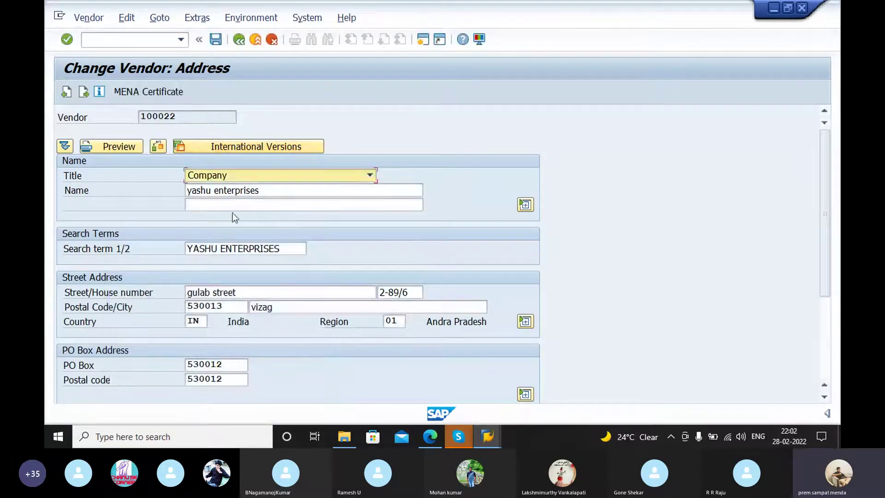
click(280, 251)
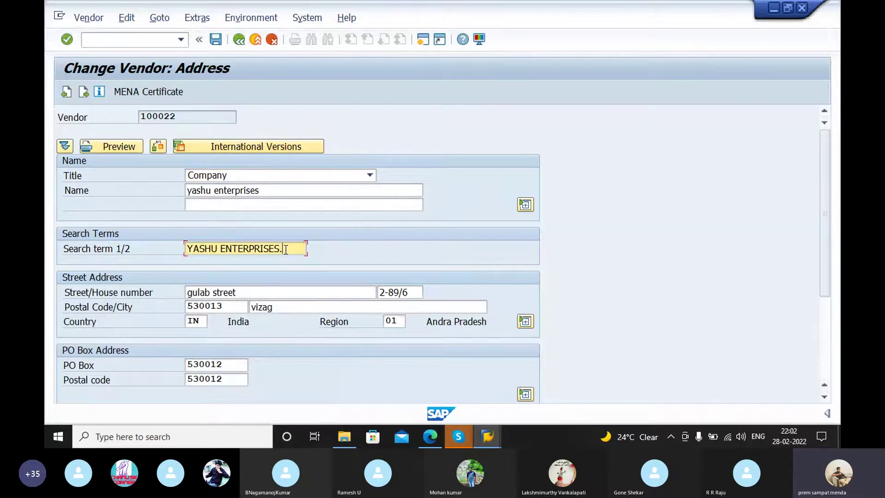
Step: Advance through Control, Payment transactions, Contact persons and Accounting information, then switch to the PDF guide
key(Return)
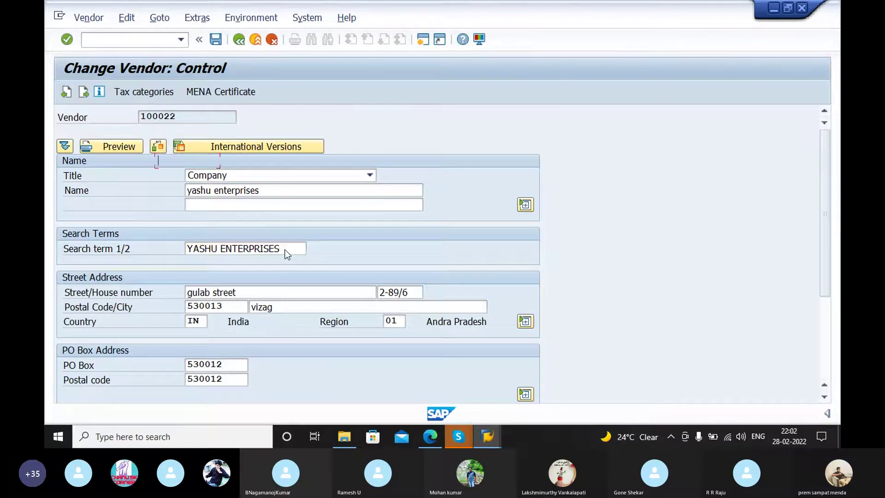
key(Return)
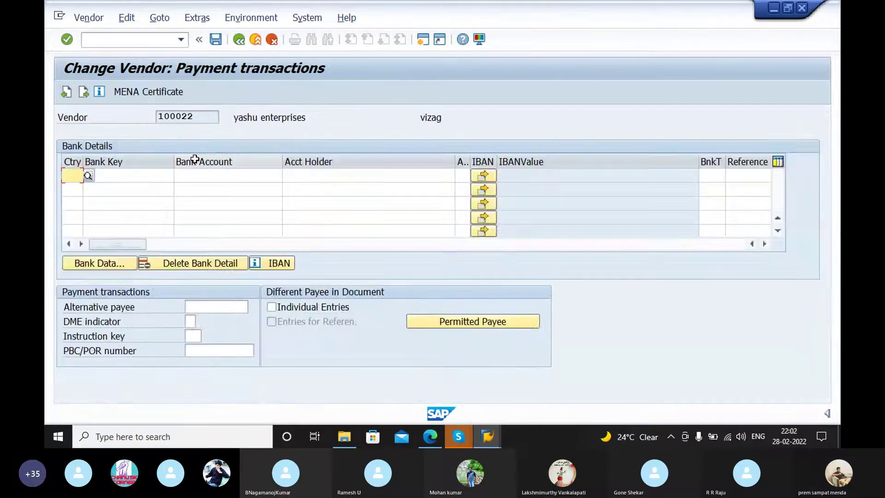
key(Return)
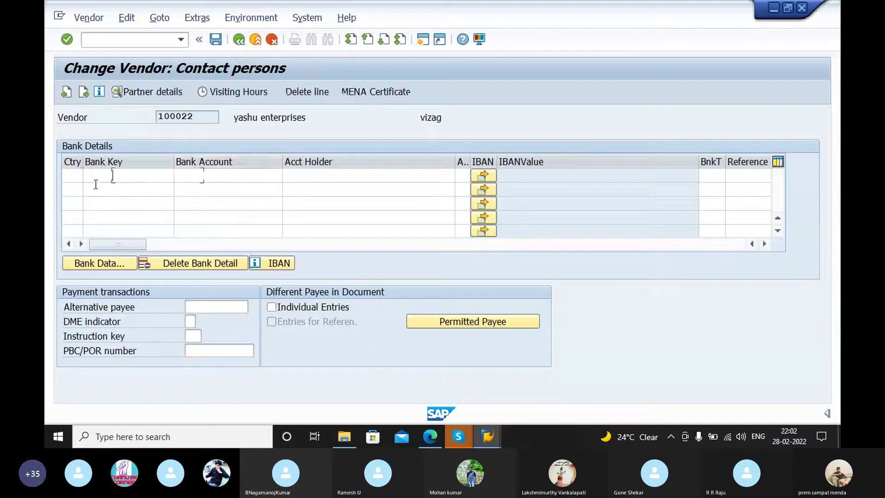
key(Return)
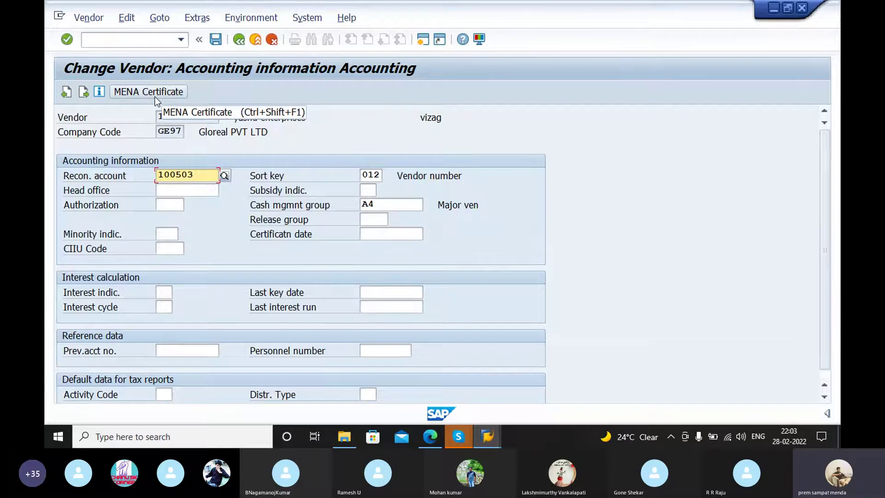
scroll(192, 207, down, 1)
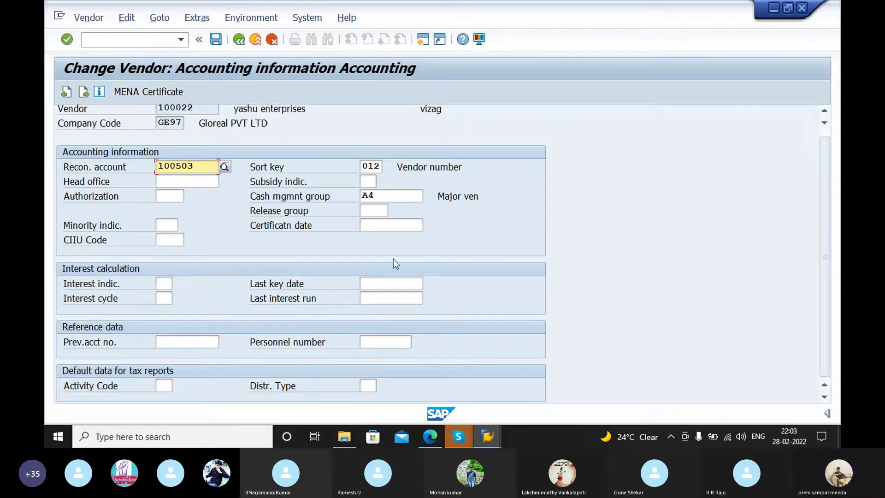
click(201, 165)
key(Return)
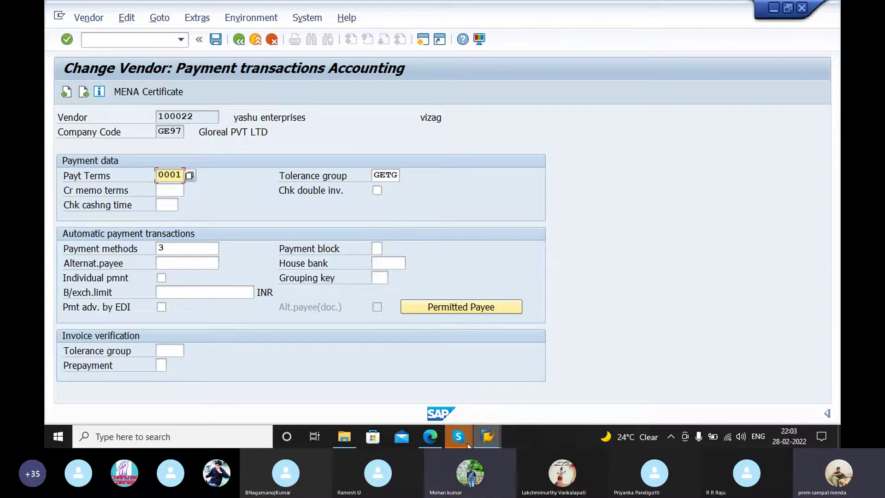
click(436, 434)
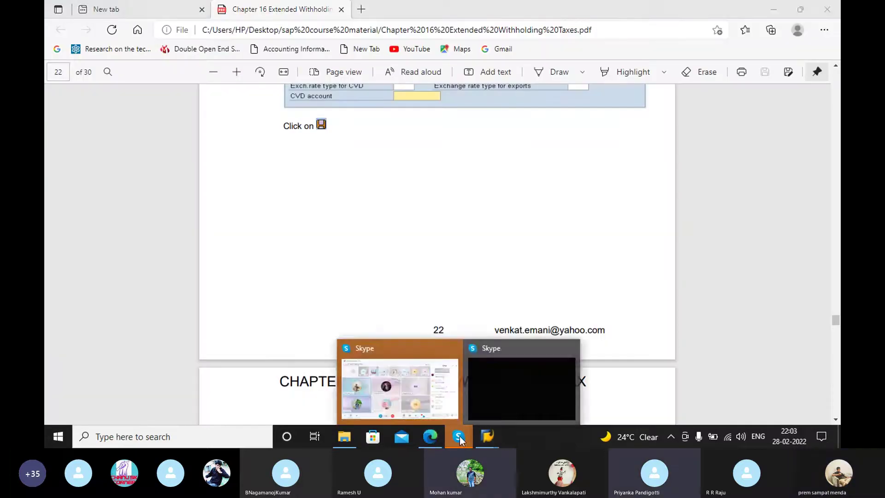
mouse_move(486, 437)
click(441, 394)
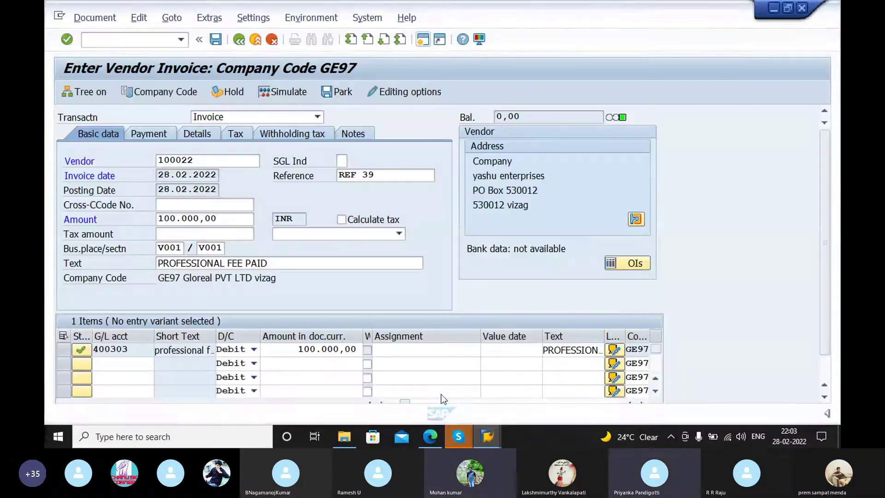
mouse_move(495, 443)
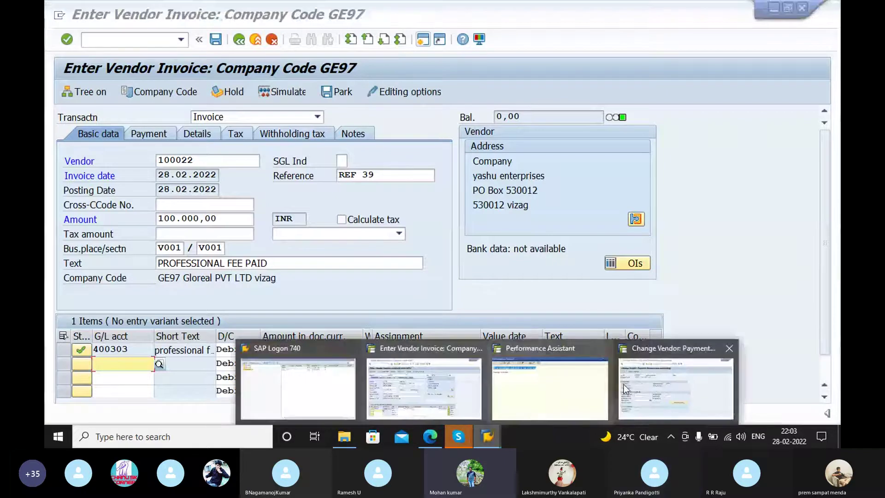
click(640, 381)
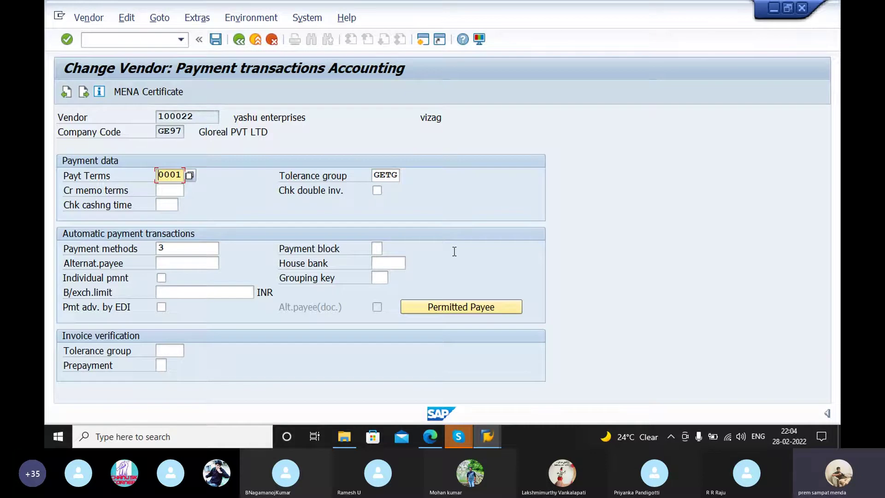
click(487, 436)
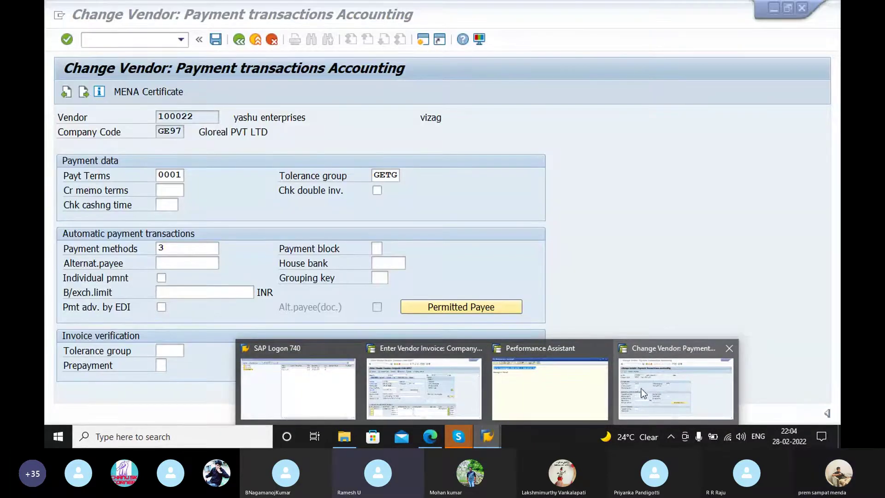
click(644, 393)
mouse_move(487, 436)
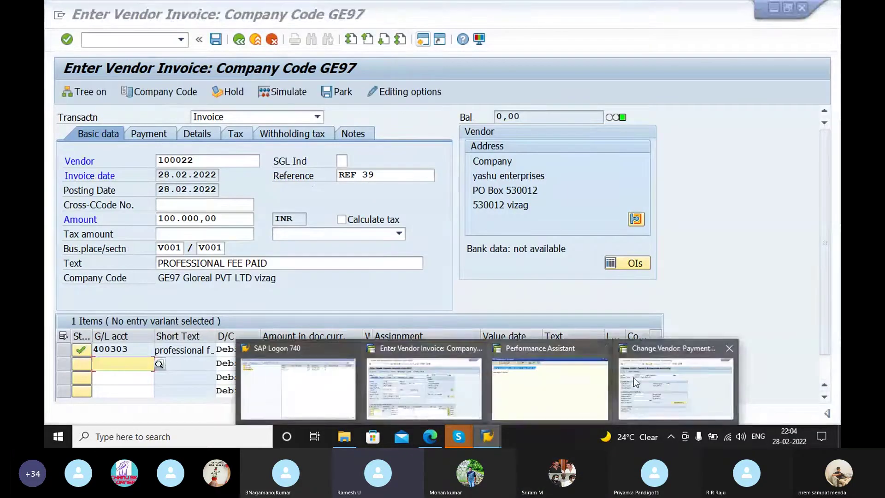
click(636, 377)
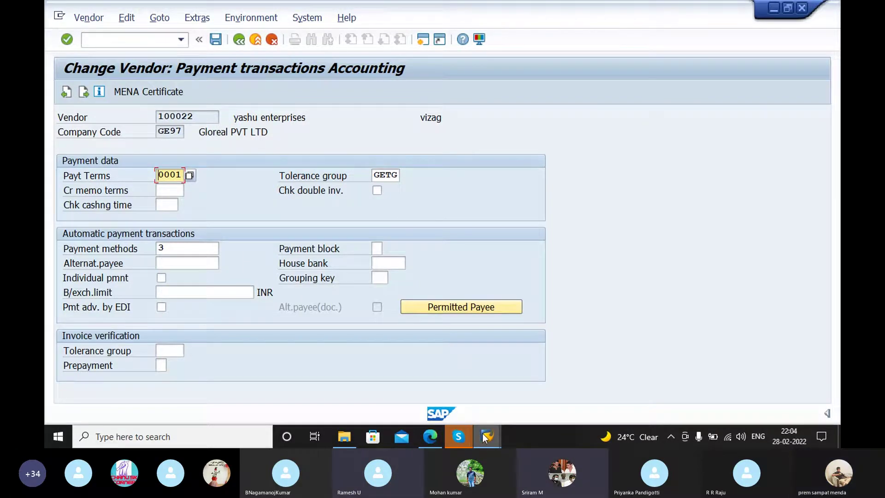
mouse_move(484, 437)
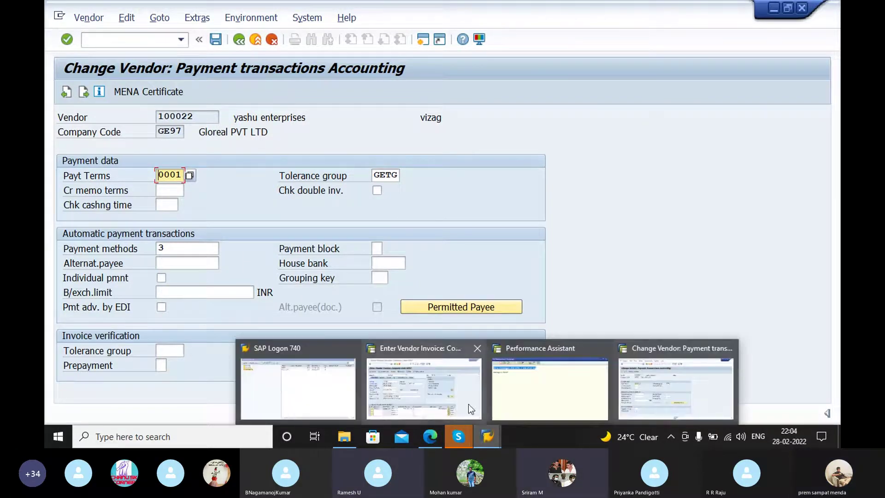
mouse_move(461, 394)
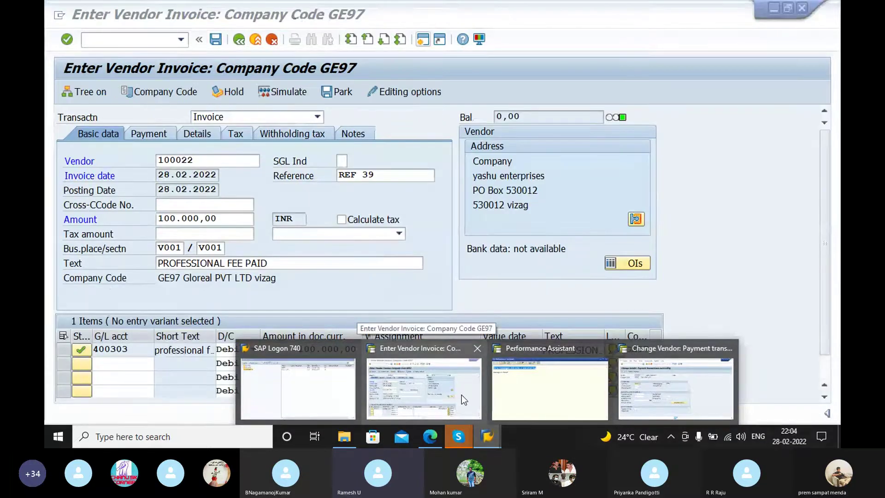
click(460, 393)
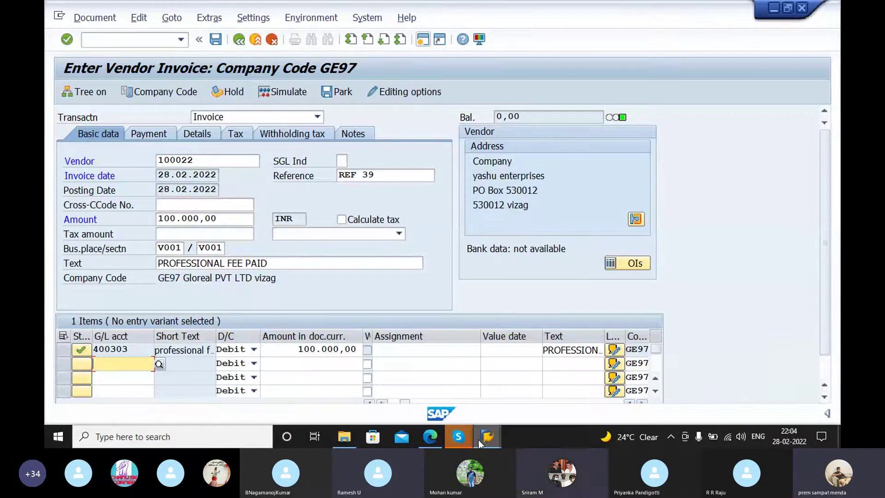
mouse_move(478, 439)
mouse_move(521, 413)
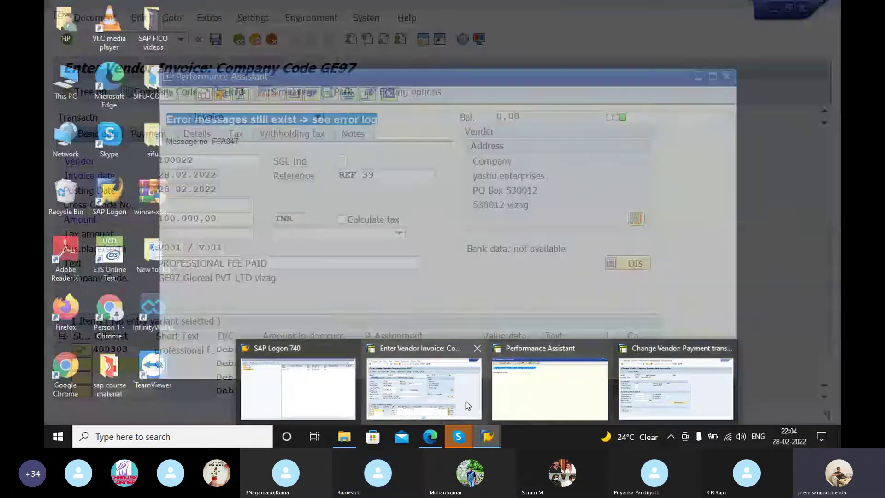
click(460, 398)
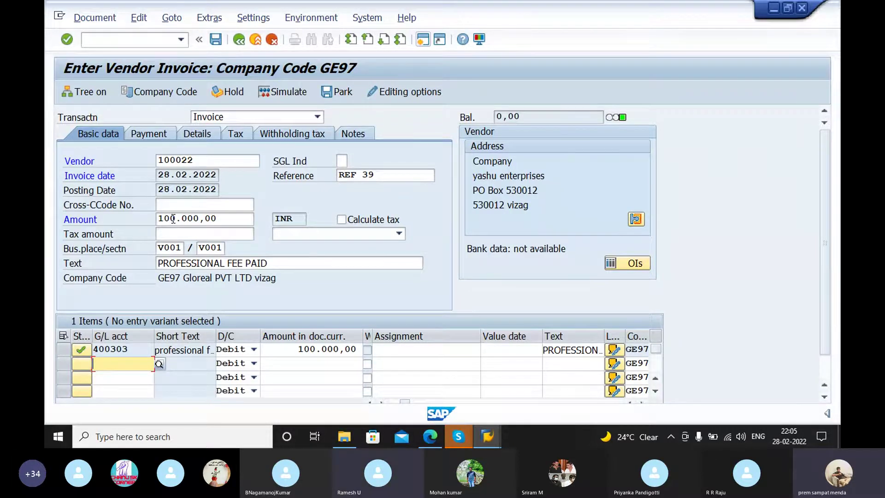
click(123, 349)
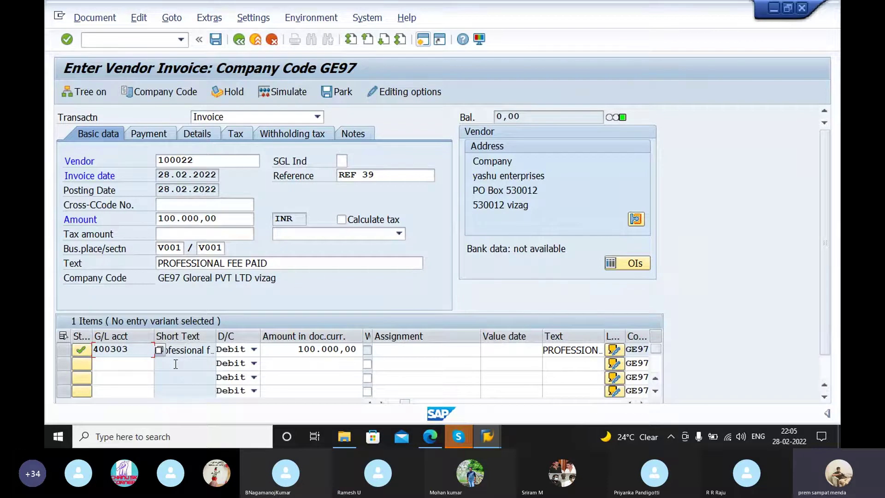
click(147, 365)
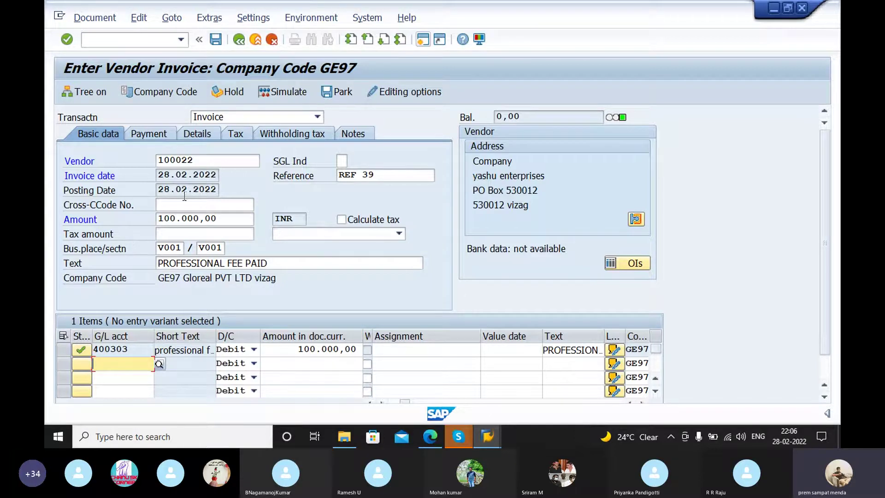
Step: Delete the 100.000,00 from the invoice header Amount field
click(230, 220)
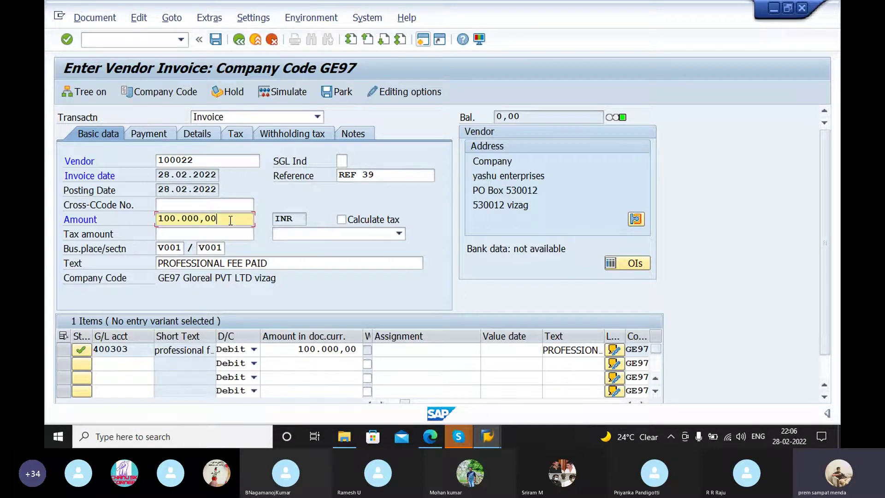
key(BackSpace)
key(BackSpace)
key(BackSpace)
key(BackSpace)
key(BackSpace)
key(BackSpace)
key(BackSpace)
key(BackSpace)
key(BackSpace)
key(BackSpace)
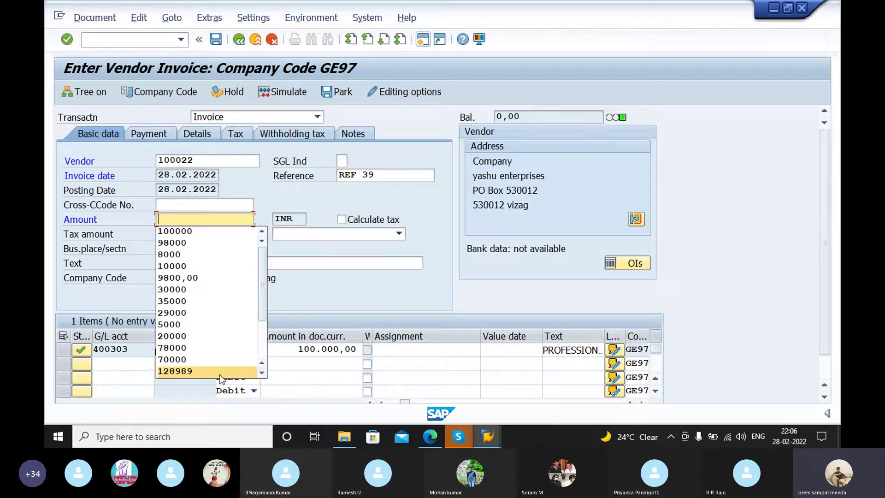
click(149, 373)
Step: Open and cancel the G/L account search help for the second line item
click(127, 353)
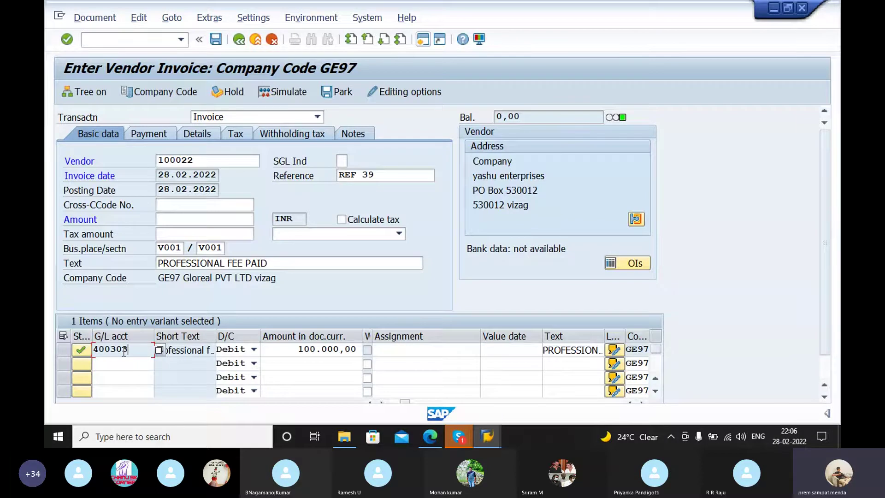
click(135, 363)
click(162, 365)
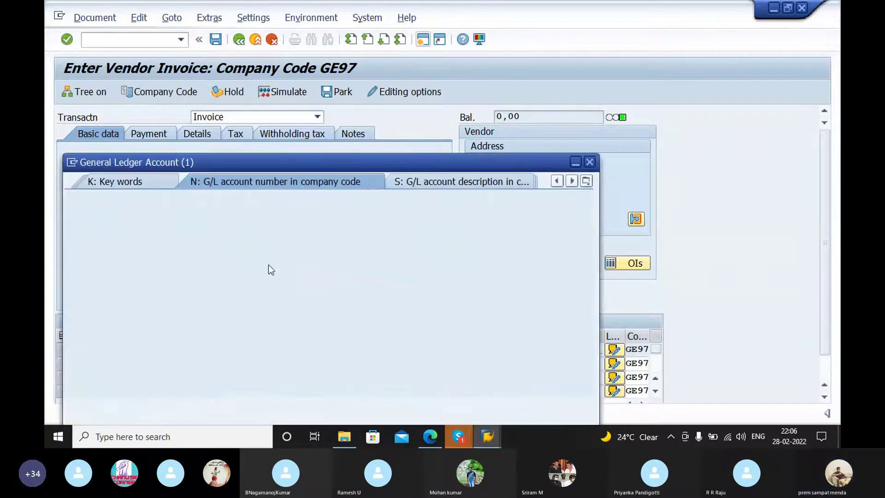
click(590, 163)
click(135, 364)
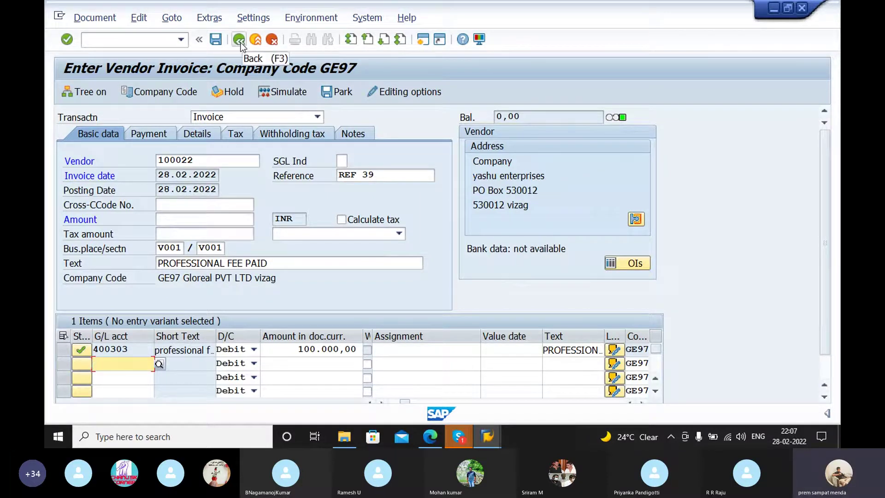
Step: Exit the unfinished invoice without saving and rerun FB60 for a blank GE97 invoice
click(238, 41)
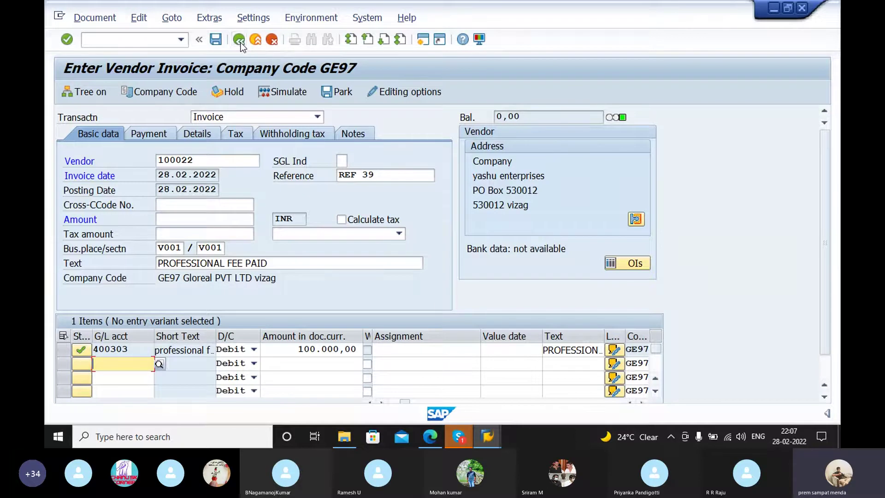
click(298, 281)
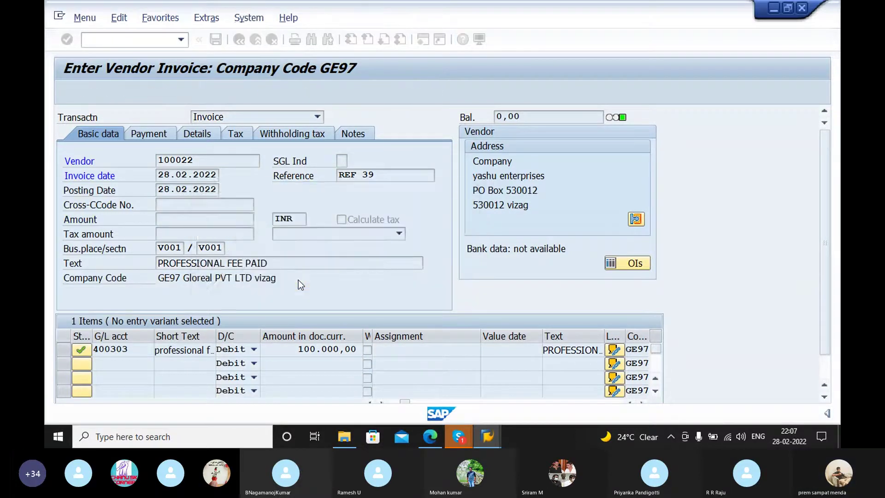
text(f)
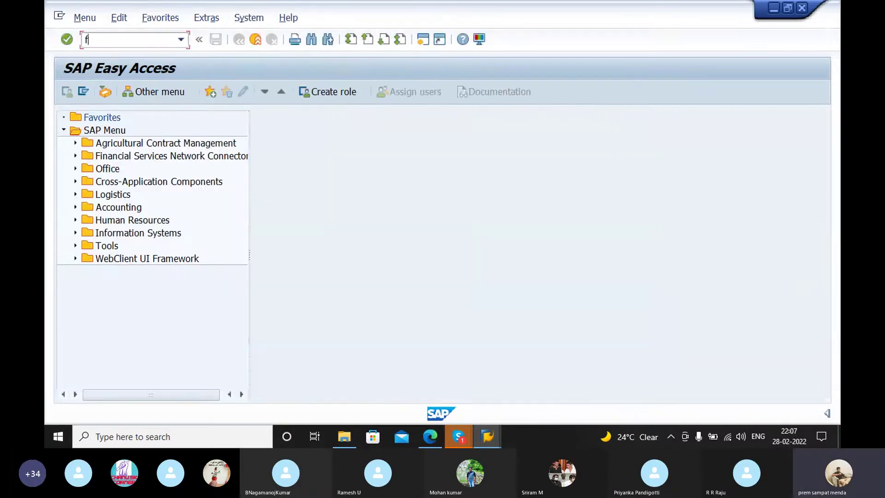
key(BackSpace)
text(fb6)
text(60)
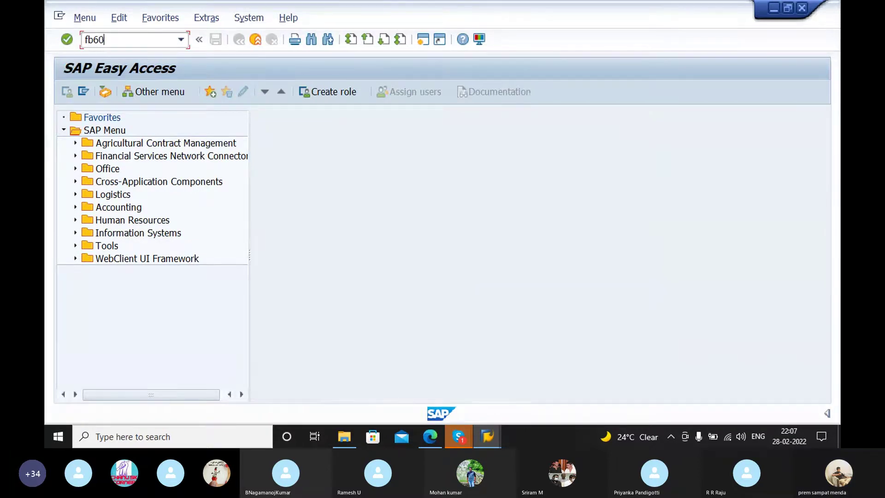
key(Return)
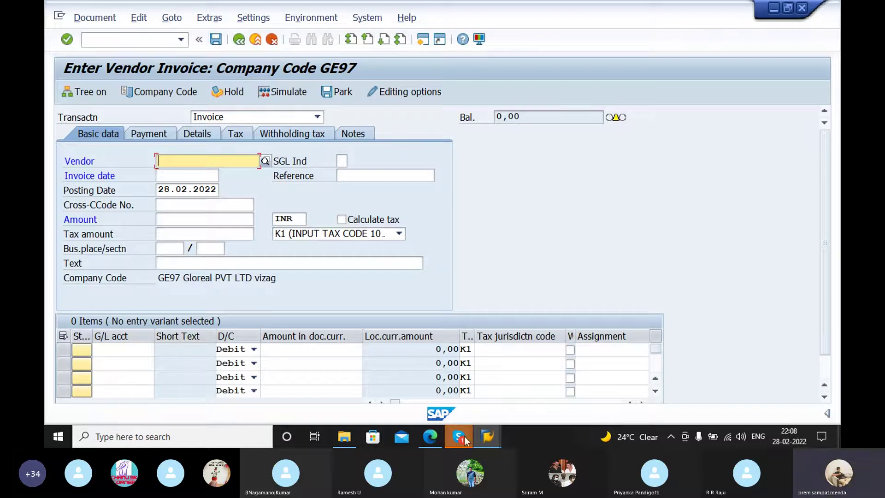
click(482, 438)
Step: Switch to the Change Vendor window and run the FBL1N vendor line items transaction
click(607, 399)
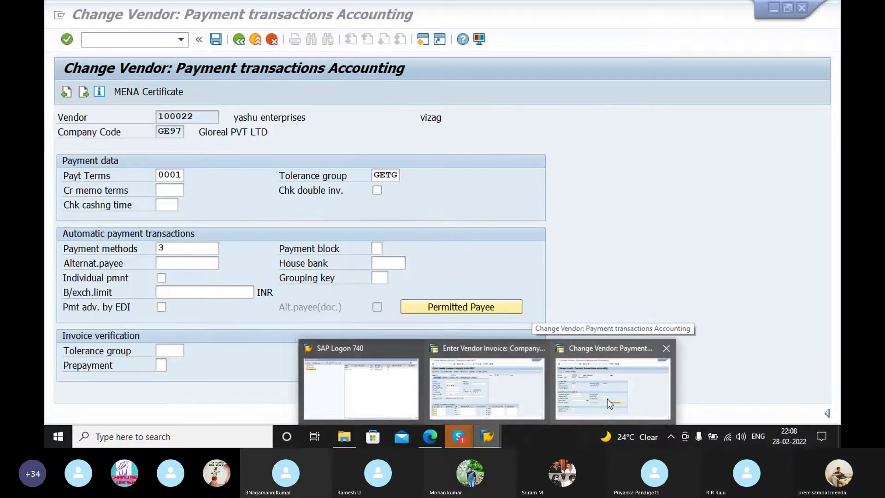
click(93, 40)
text(/nfbl1n)
key(Return)
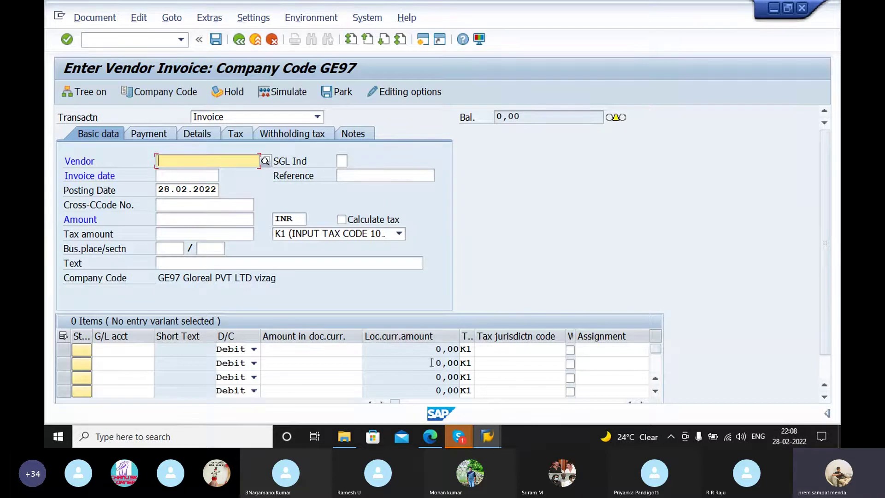
Step: Open FK02 and untick the Contact person, Payment transactions, Control and Address views
click(147, 38)
text(/nfk02)
key(Return)
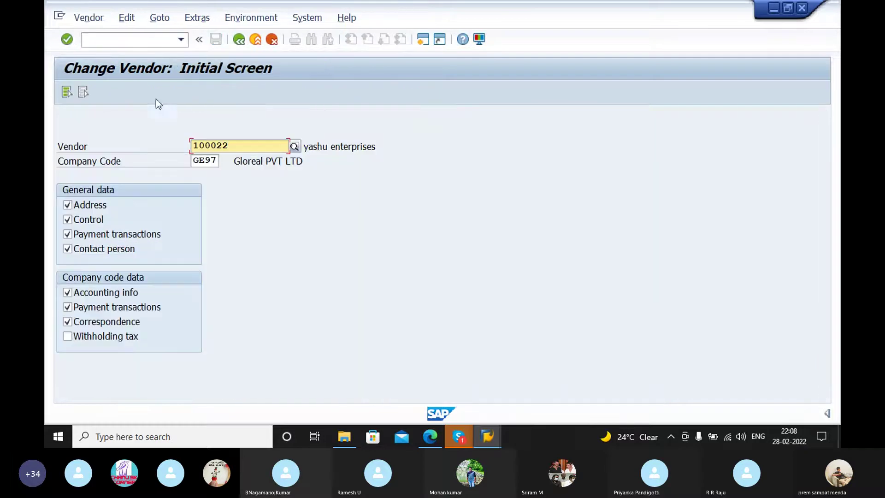
click(67, 249)
click(67, 234)
click(68, 220)
click(67, 205)
Step: Untick Correspondence, company-code Payment transactions and Accounting info, and tick Withholding tax
click(68, 322)
click(67, 307)
click(68, 293)
click(67, 336)
Step: Choose vendor 100020, PS ASSOCIATES, from the search and open its withholding tax data
click(271, 148)
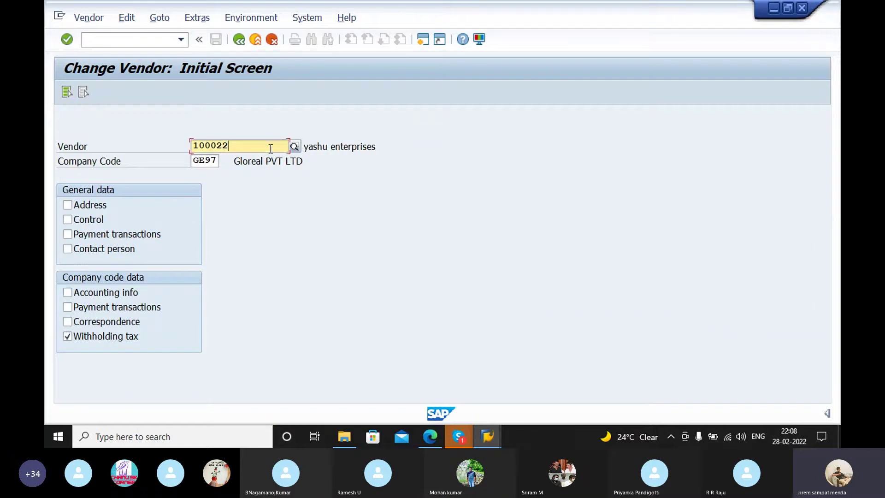
click(295, 143)
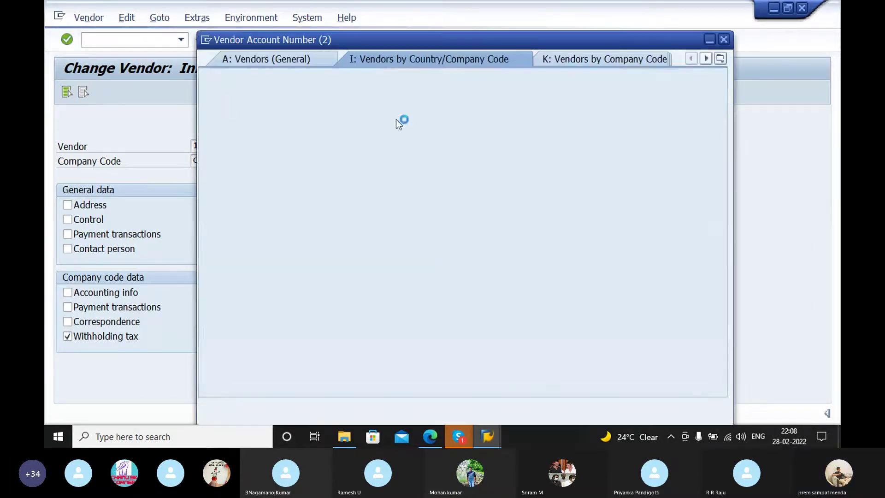
click(679, 407)
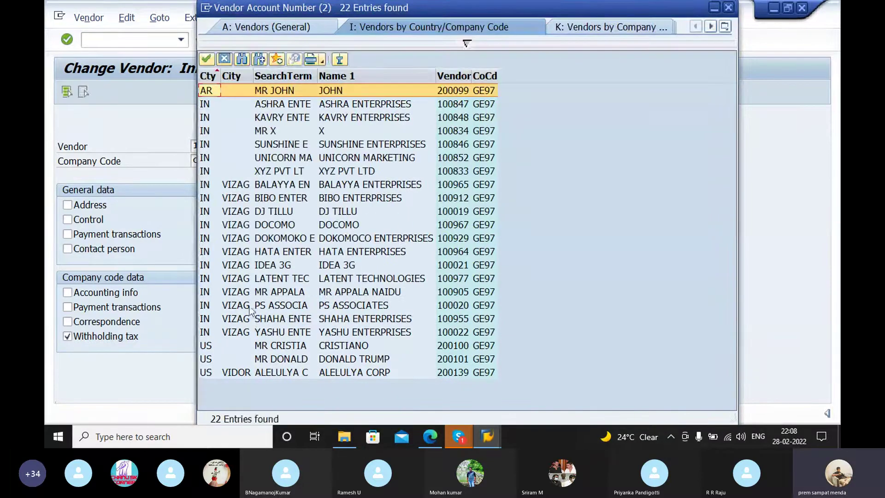
click(230, 306)
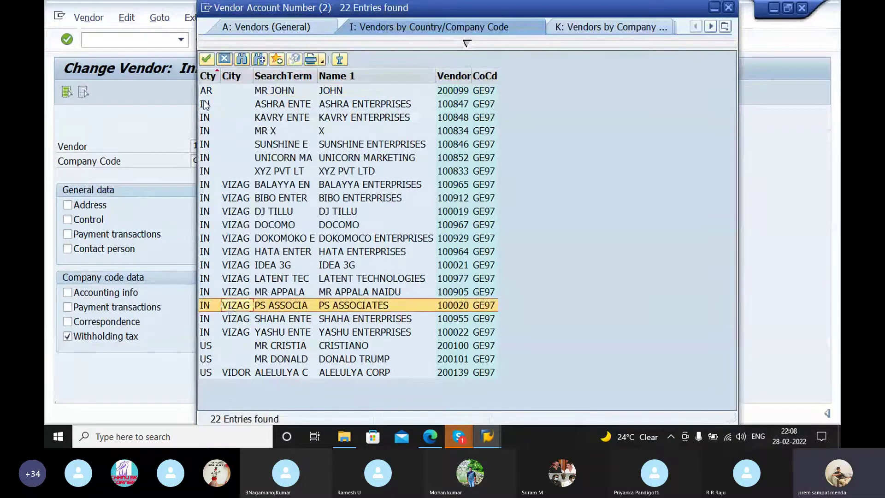
click(206, 59)
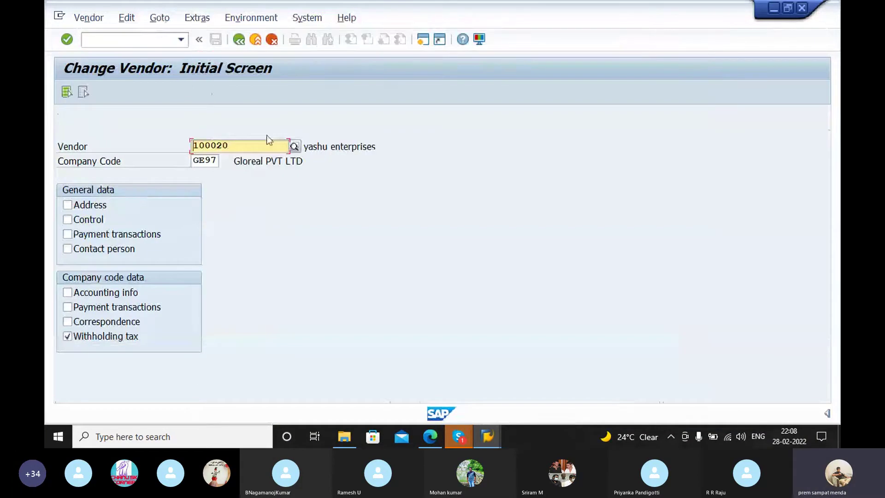
key(Return)
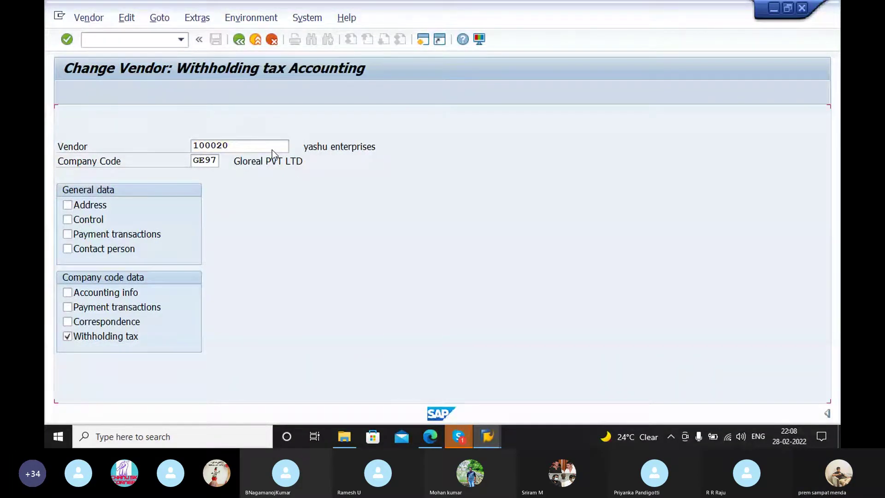
Step: Clear row 2's PF tax code and CO recipient type, then restore CO
click(140, 234)
key(BackSpace)
key(BackSpace)
click(239, 234)
key(BackSpace)
key(BackSpace)
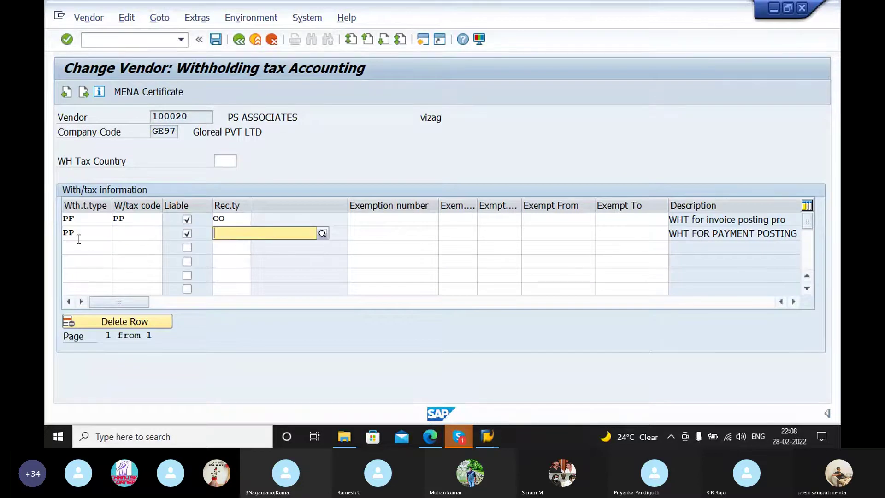
key(Return)
Step: Empty row 2's type, code and recipient type, untick Liable, save with no changes and go back
click(79, 236)
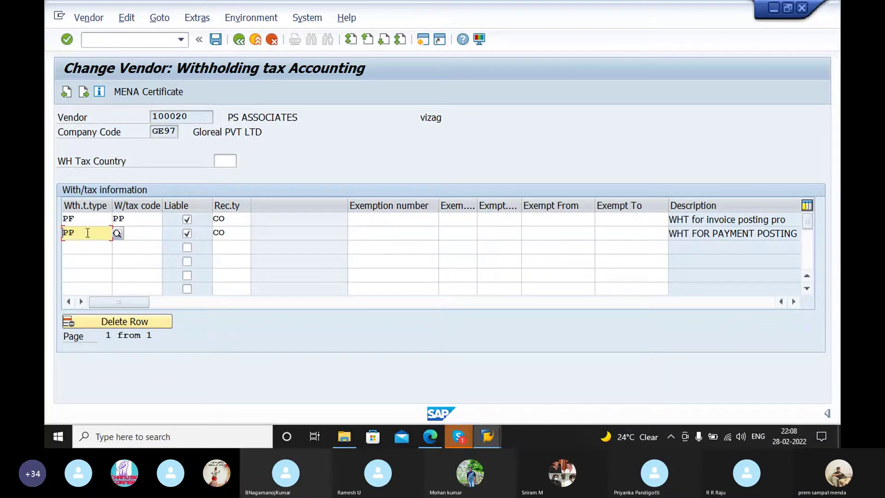
key(BackSpace)
key(BackSpace)
click(85, 247)
click(133, 232)
text(PF)
key(BackSpace)
key(BackSpace)
click(133, 245)
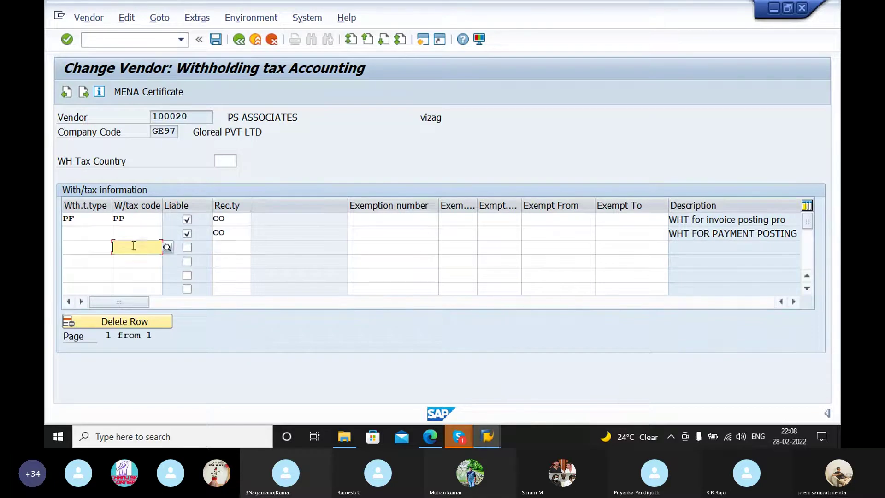
click(235, 234)
key(BackSpace)
key(BackSpace)
click(229, 248)
click(186, 233)
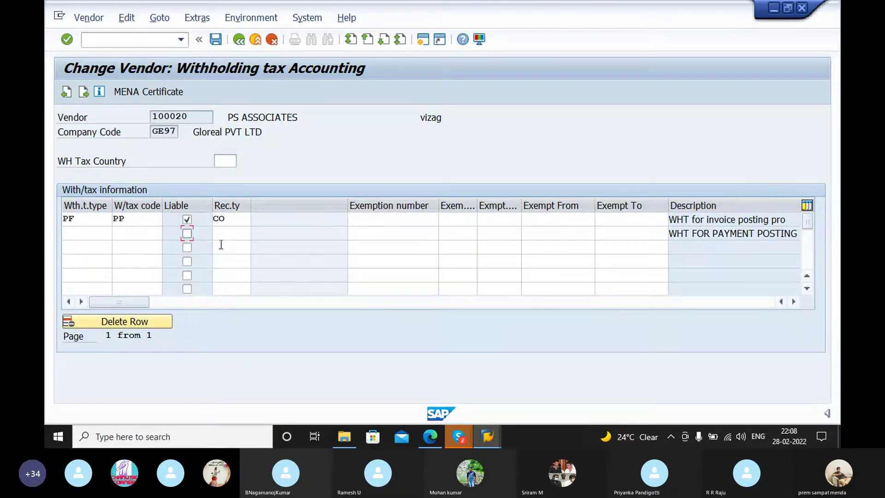
click(215, 39)
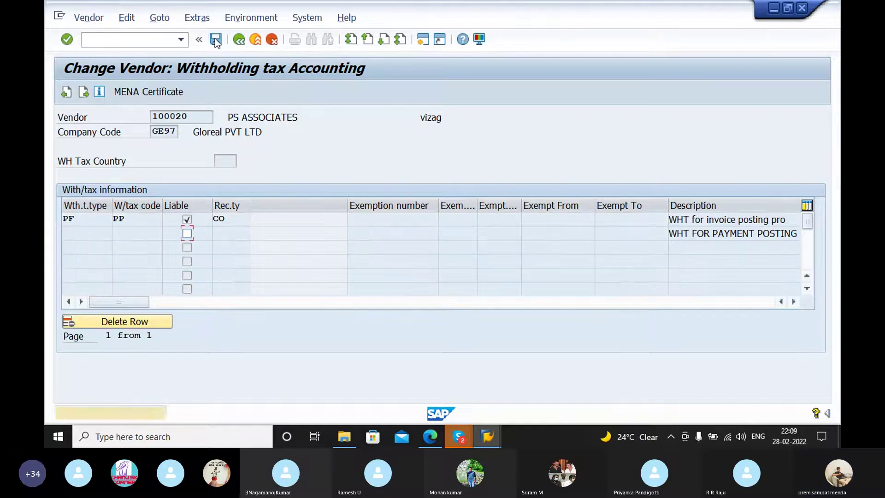
click(214, 39)
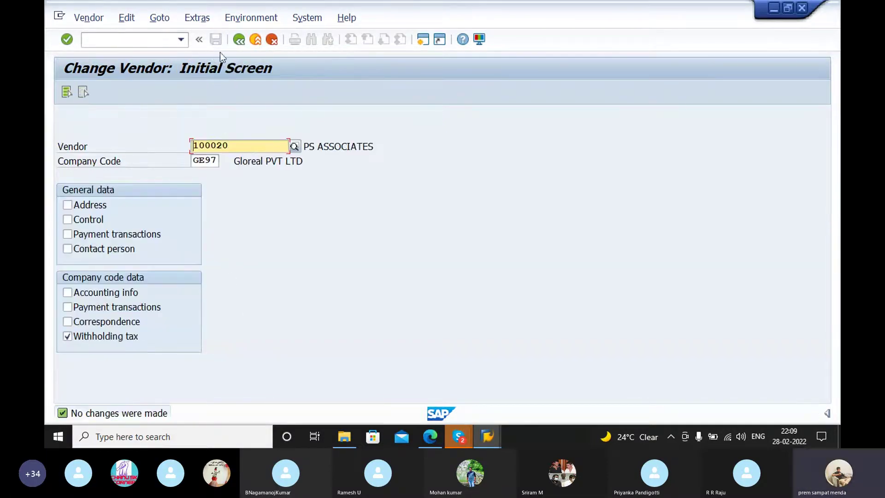
Step: Reopen the current vendor's withholding tax data and return to the start screen
click(154, 40)
click(242, 148)
key(Return)
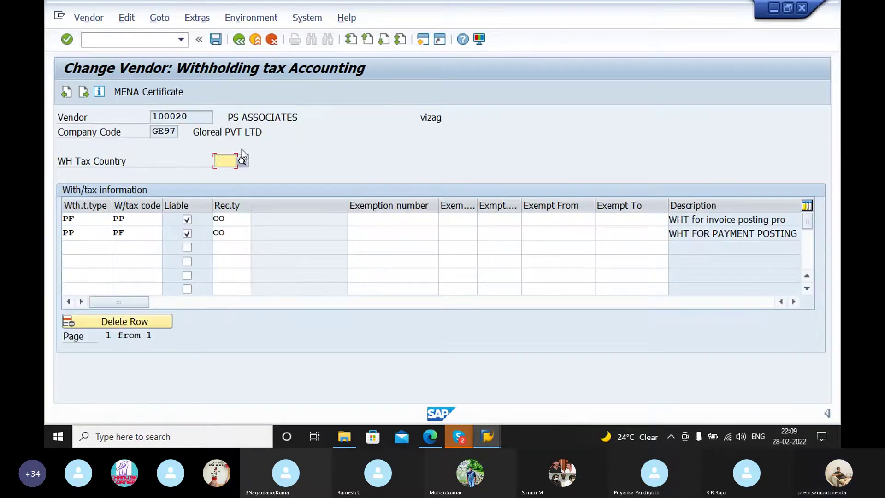
click(238, 40)
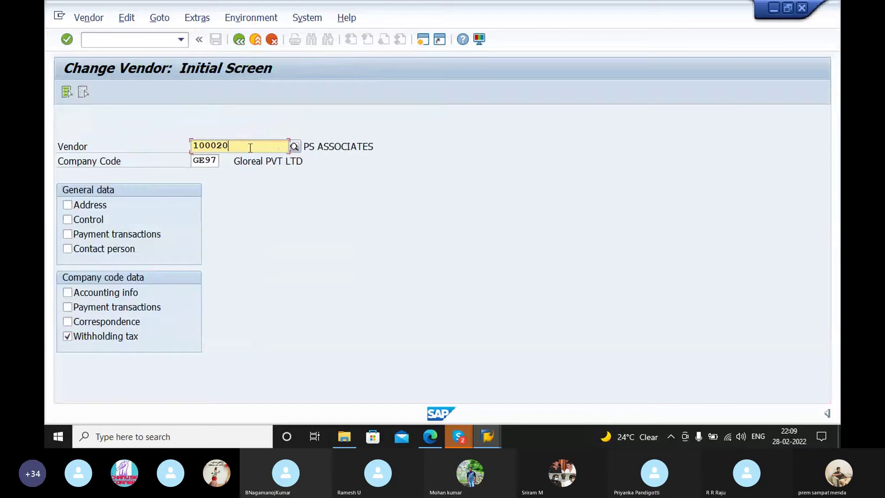
Step: Search GE97 vendors and select BIBO ENTERPRISES, vendor 100912
click(295, 146)
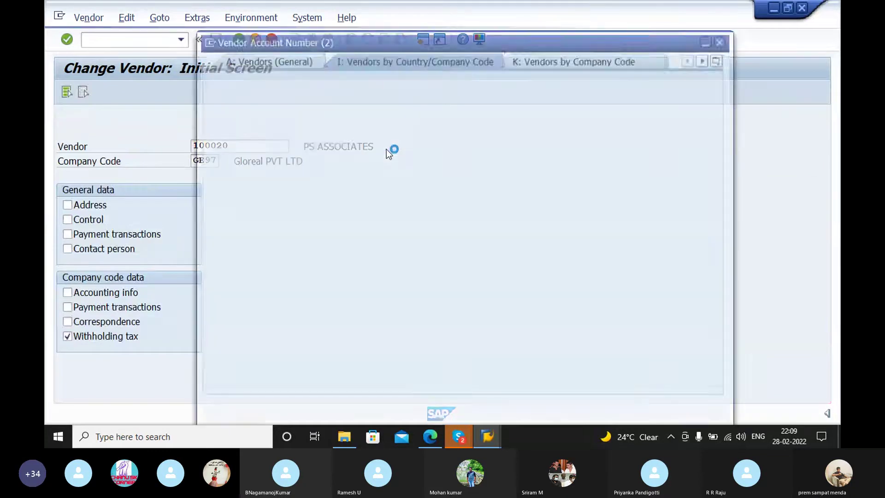
key(Return)
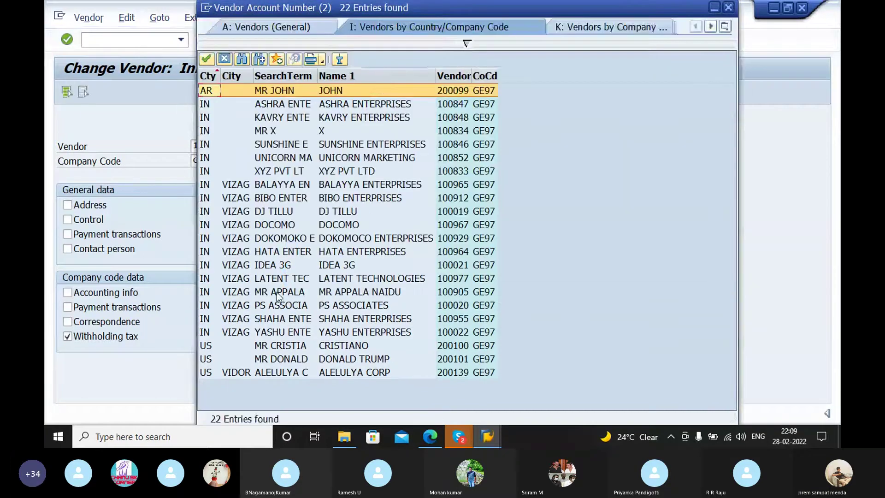
click(227, 266)
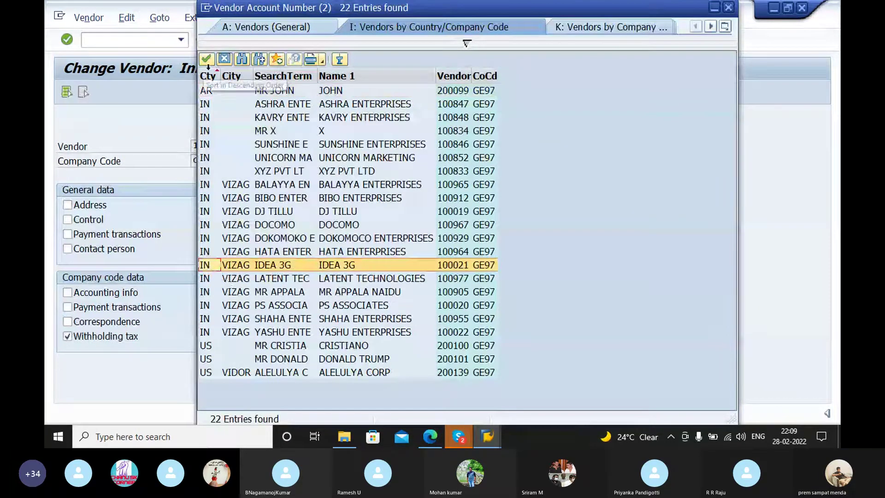
click(211, 199)
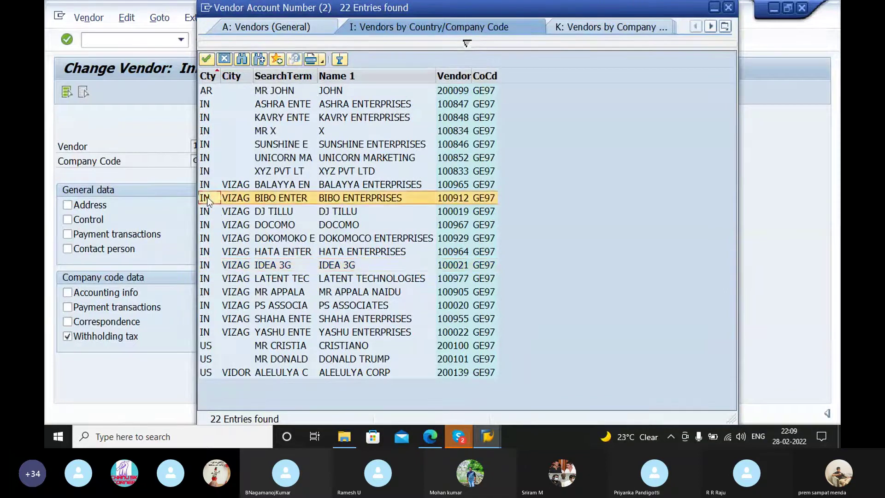
click(206, 59)
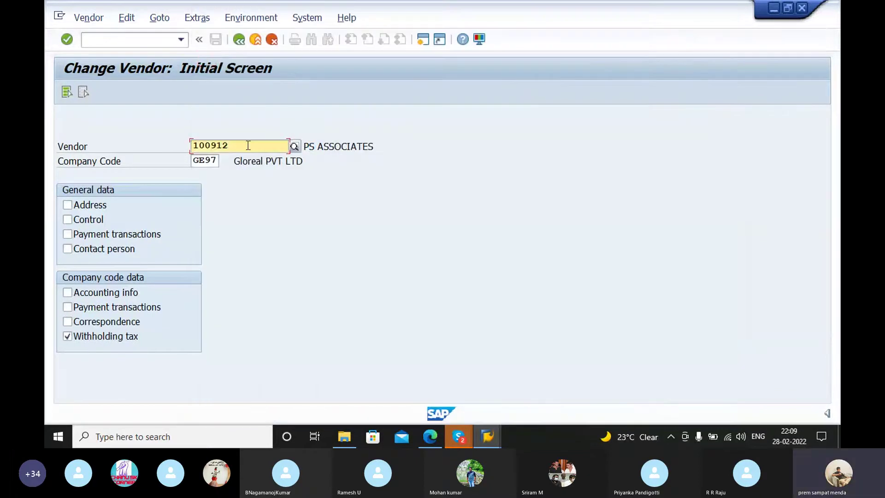
Step: Open vendor 100912's withholding tax data and add type PF with code PP (194J 2% TDS)
key(Return)
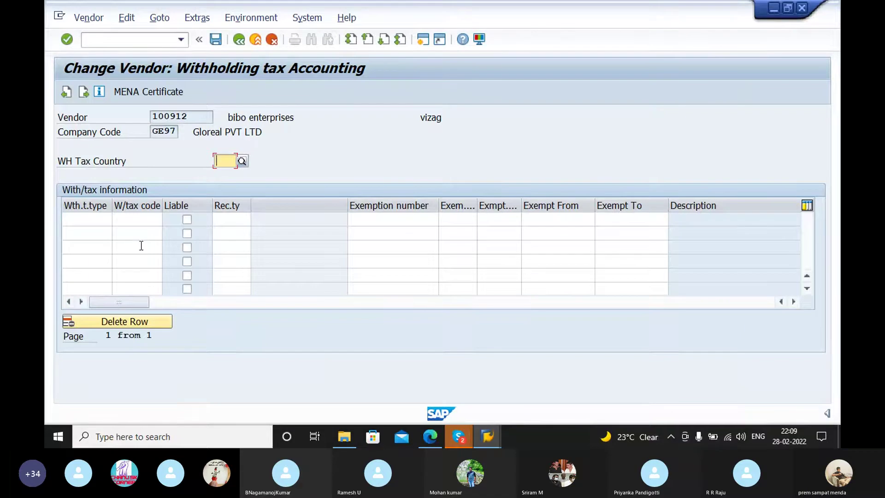
click(107, 220)
text(PF)
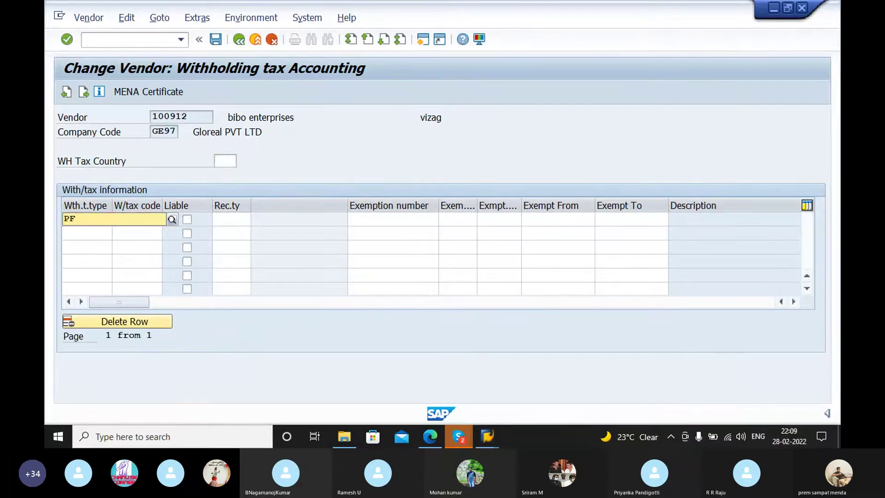
click(124, 237)
click(142, 219)
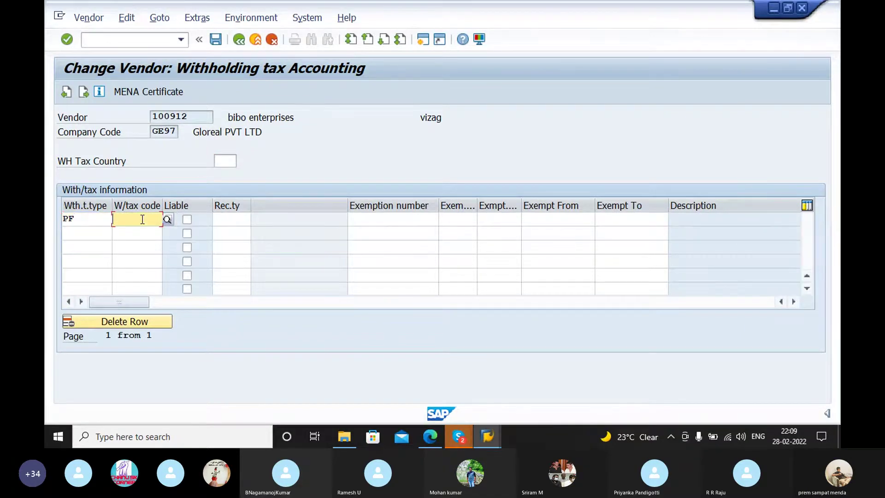
text(PP)
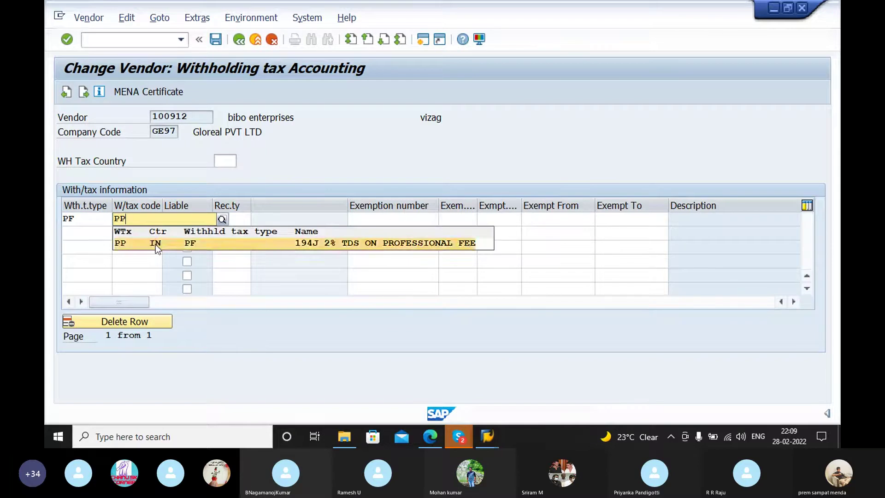
click(156, 245)
click(185, 221)
Step: Set recipient type CO, confirm the row and save the withholding tax settings
click(235, 223)
text(C)
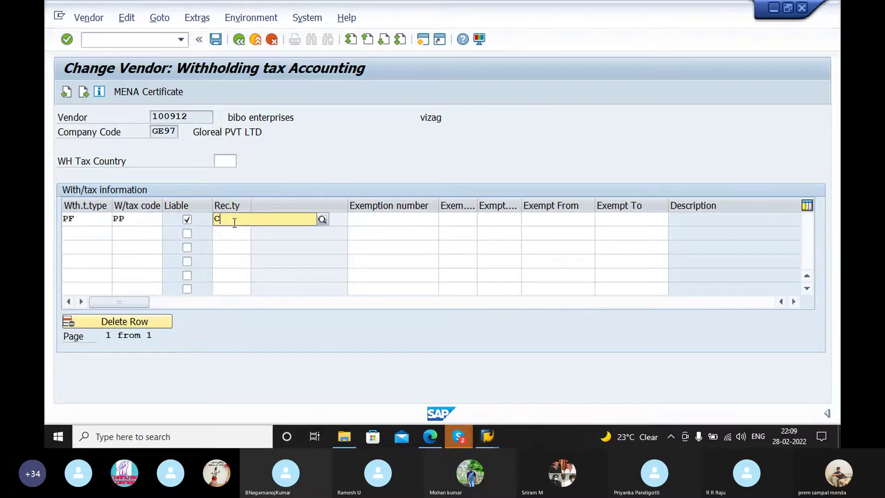
click(255, 243)
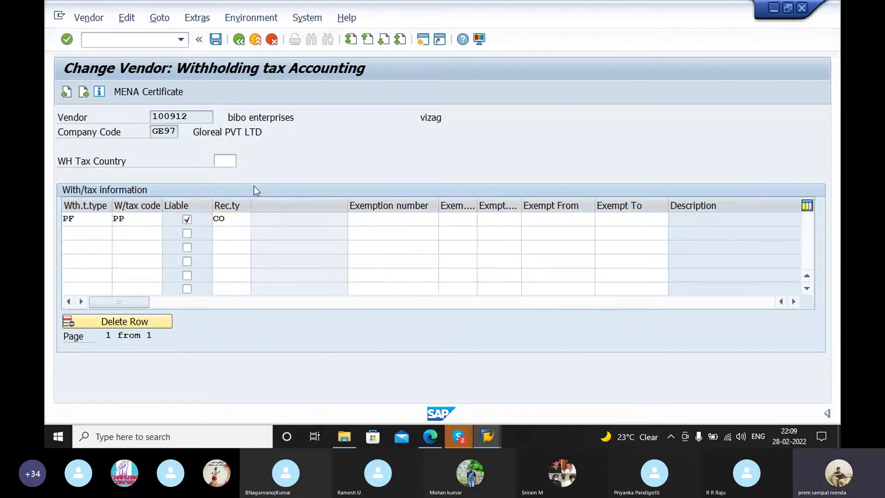
key(Return)
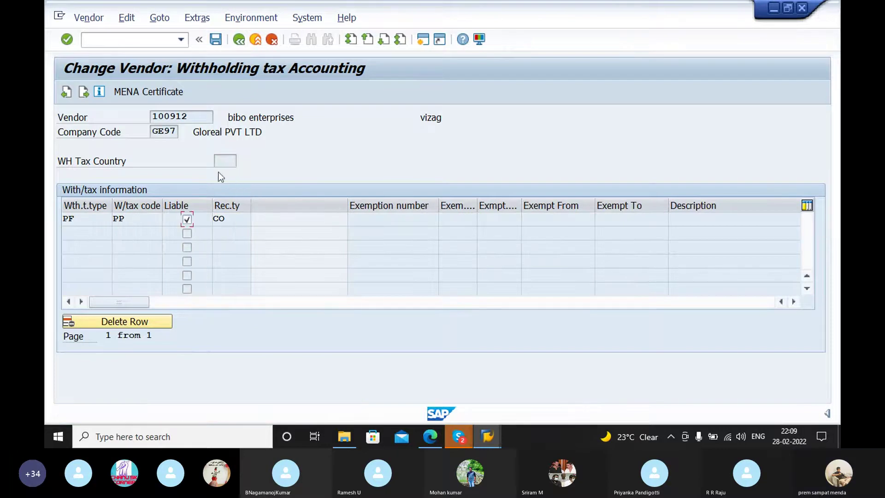
key(Return)
click(216, 39)
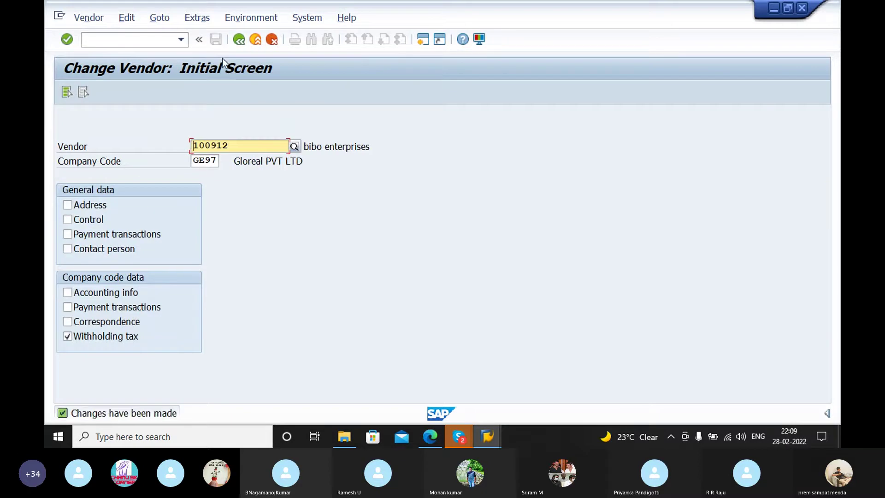
click(159, 41)
Step: Run /nFB60 and pick BIBO ENTERPRISES (100912) from the vendor search as the invoice vendor
text(/)
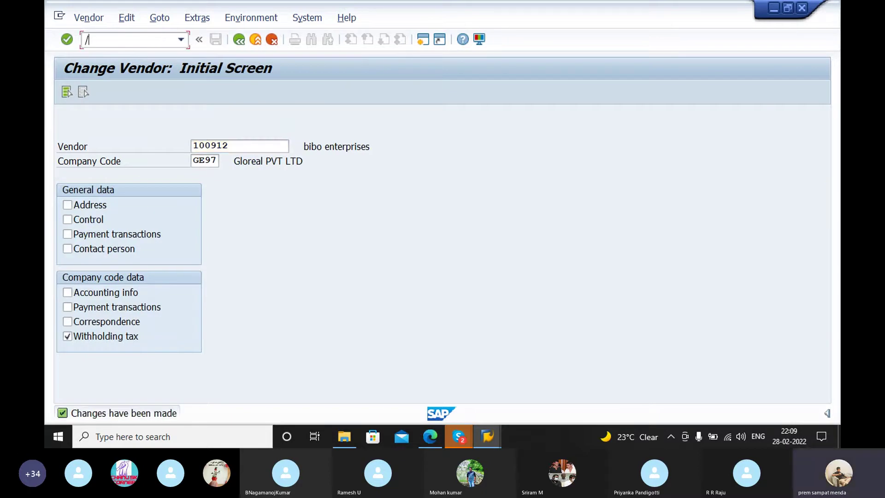
text(n)
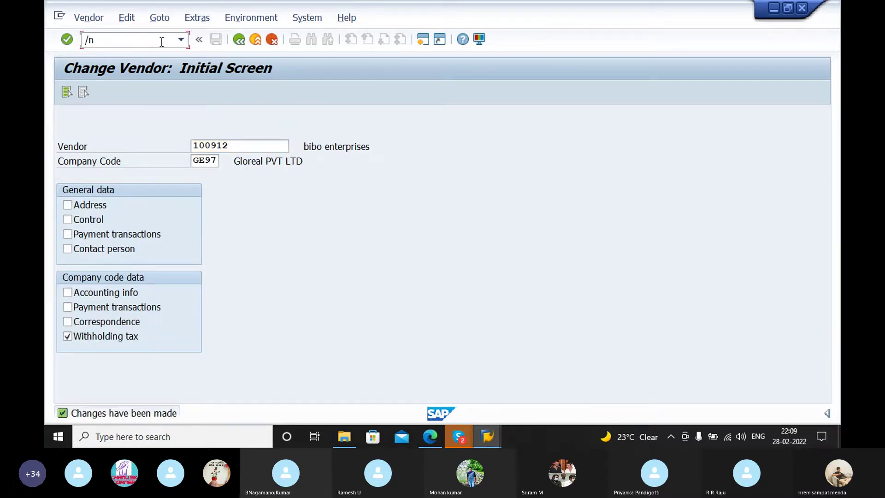
text(fb)
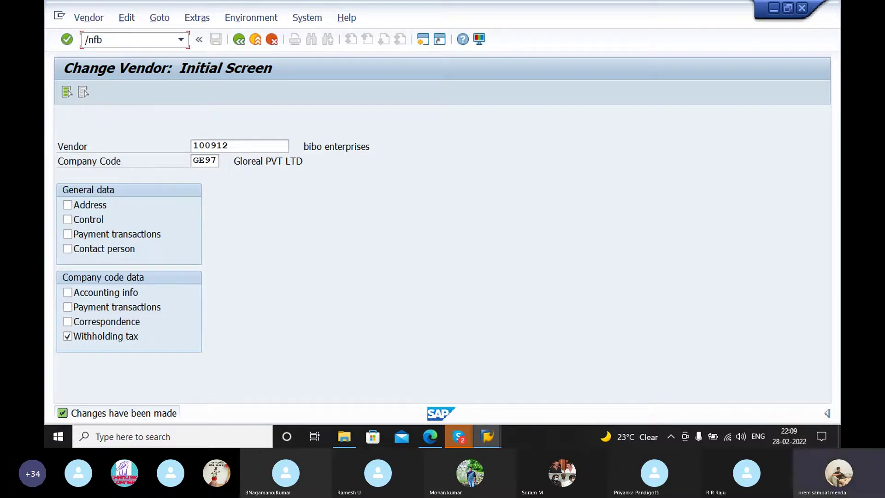
text(0)
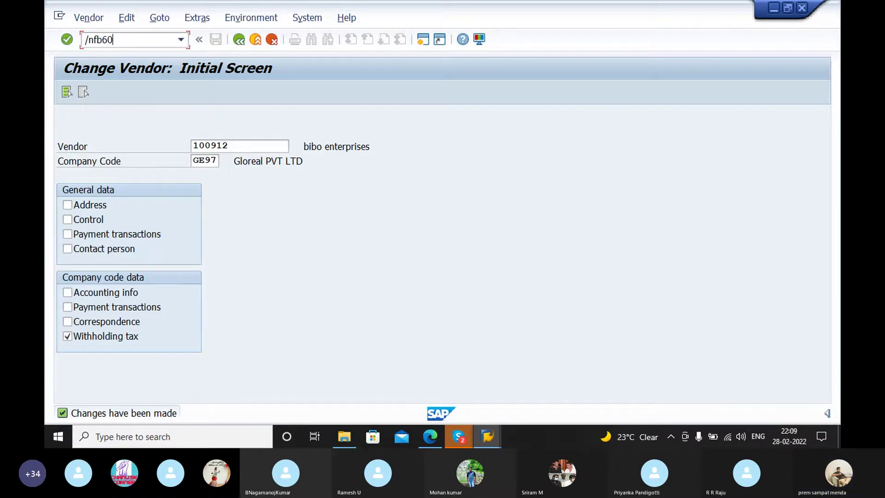
key(Return)
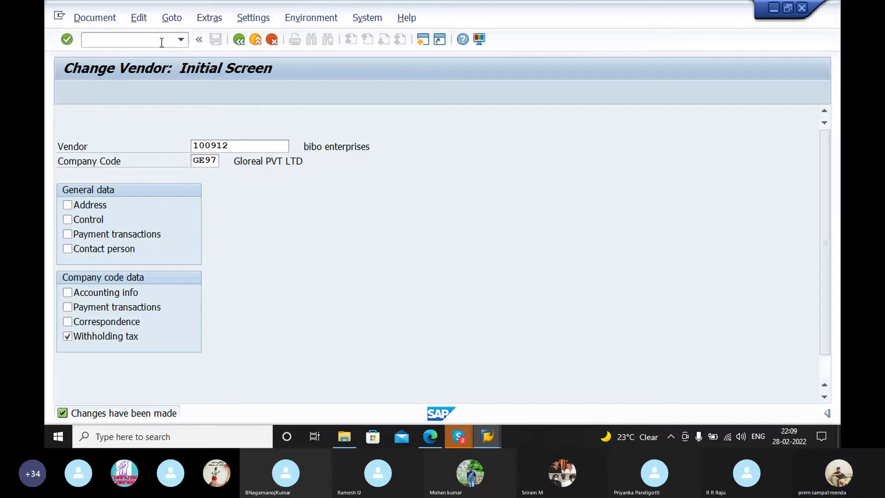
click(265, 160)
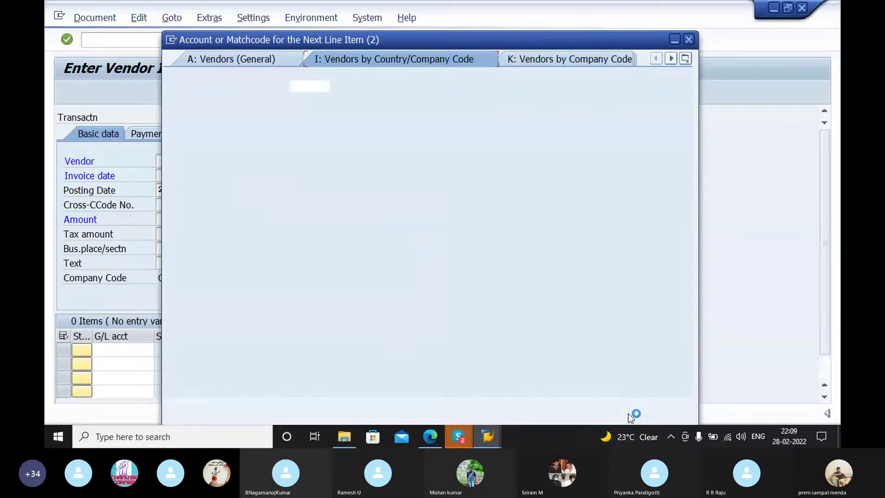
click(641, 405)
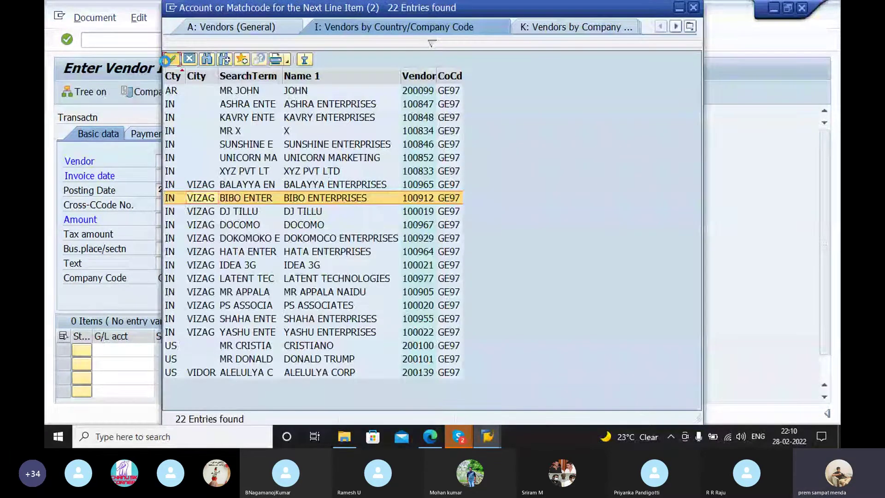
double_click(184, 194)
click(181, 173)
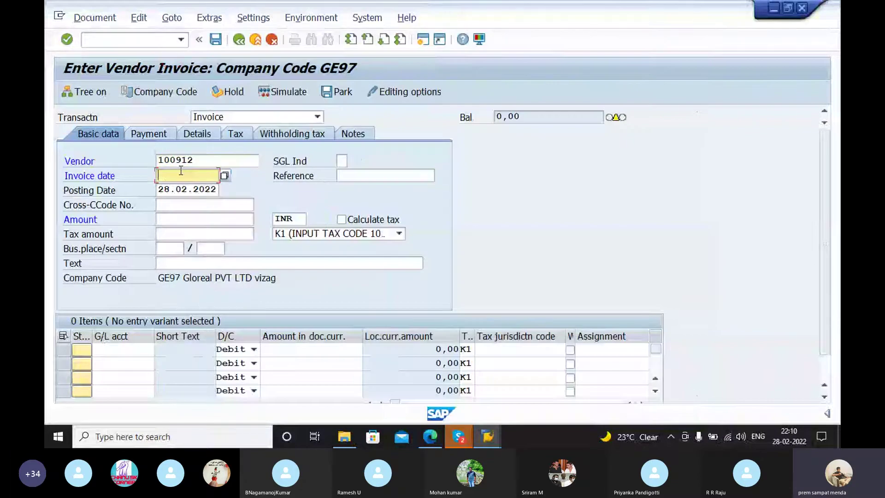
Step: Set the invoice date to 28.02.2022 and the reference to REF 40
click(187, 186)
click(359, 174)
text(re)
click(359, 189)
key(BackSpace)
key(BackSpace)
text(40)
key(Tab)
key(Tab)
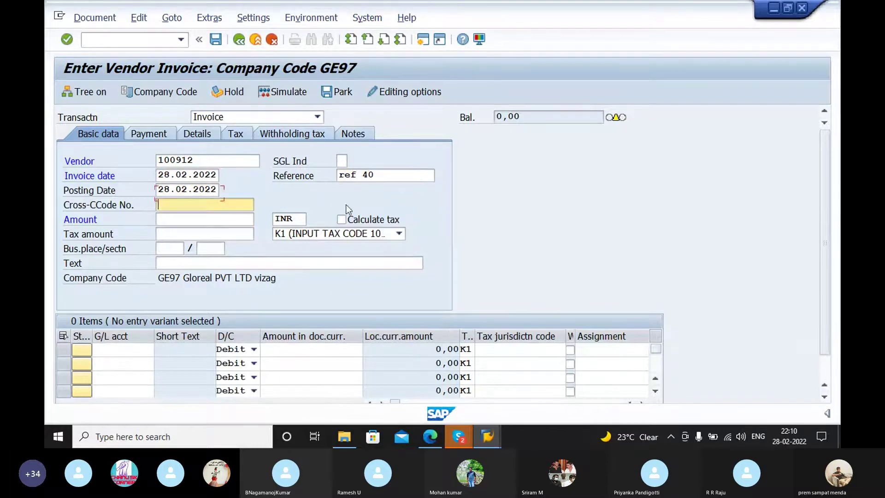
Step: Enter amount 10000 and business place/section V001/V001, leaving the tax code empty
click(224, 214)
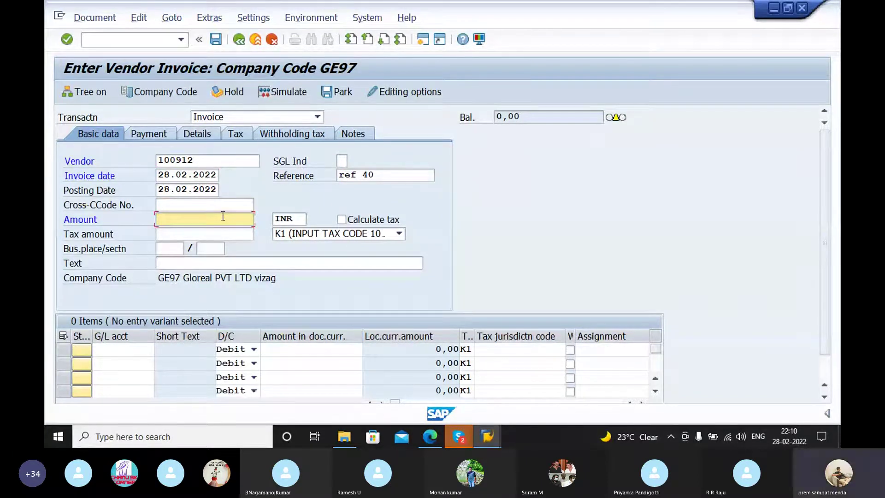
text(10000)
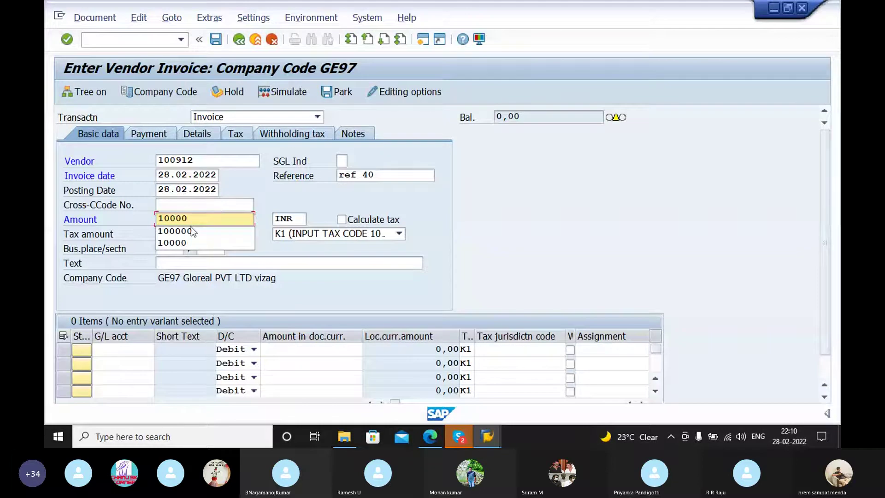
click(227, 235)
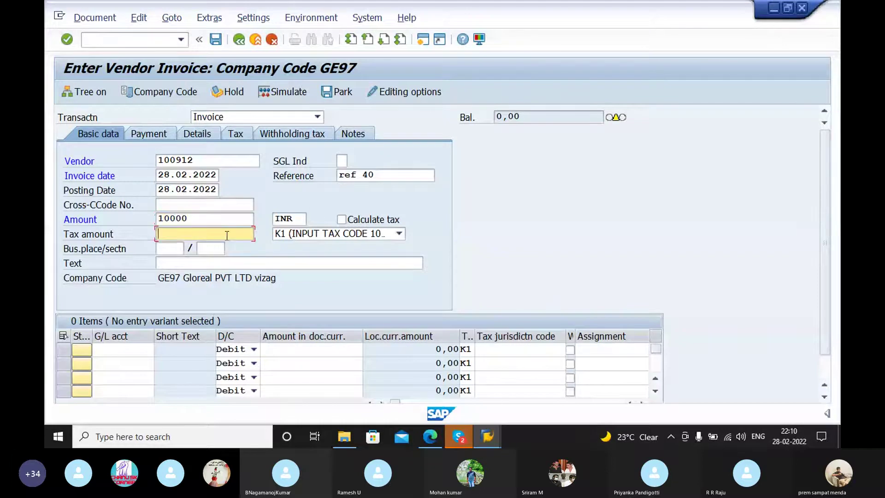
click(167, 250)
text(V001V)
click(209, 265)
click(399, 233)
scroll(341, 368, down, 2)
click(310, 394)
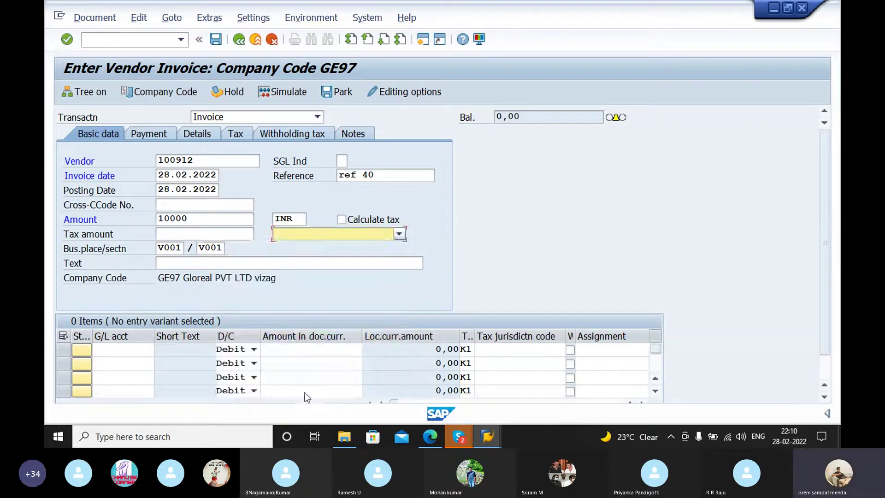
click(189, 258)
key(Return)
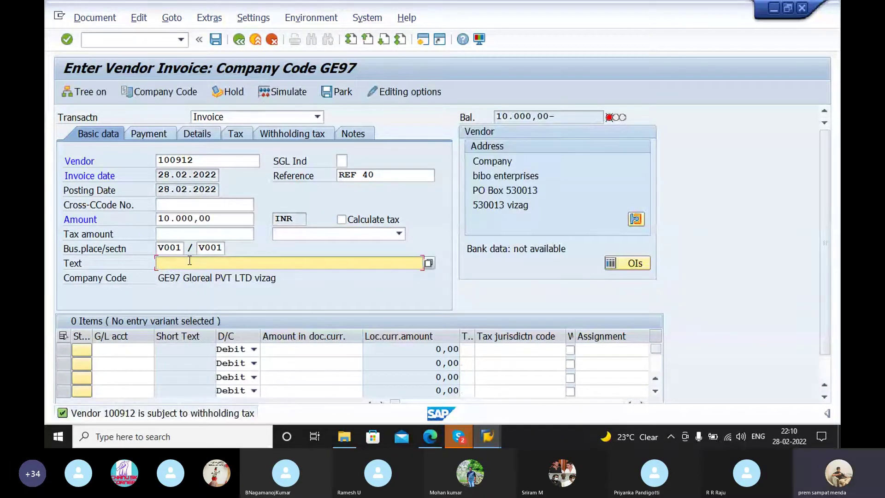
Step: Choose PROFESSIONAL FEE PAID as the invoice text
text(p)
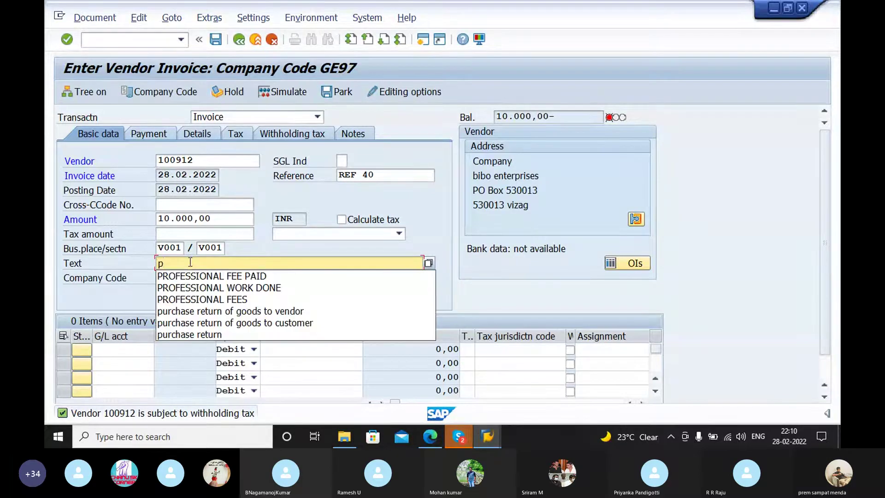
click(196, 276)
click(108, 352)
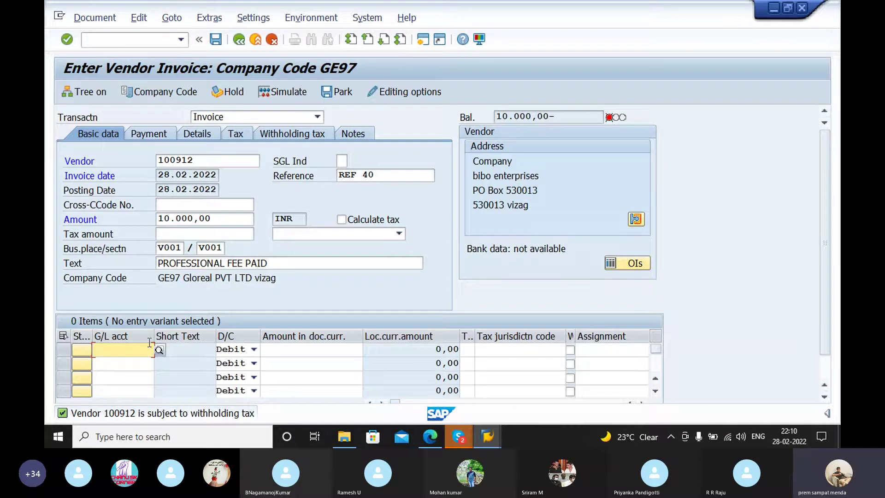
click(159, 349)
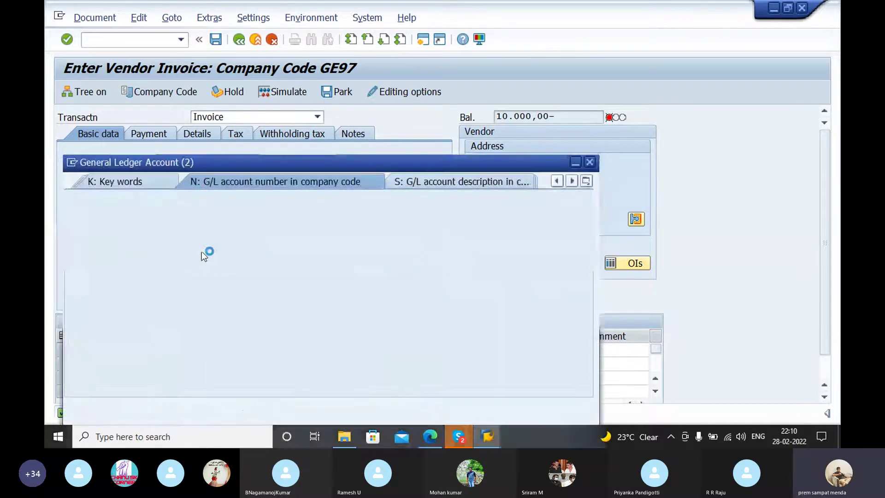
click(590, 161)
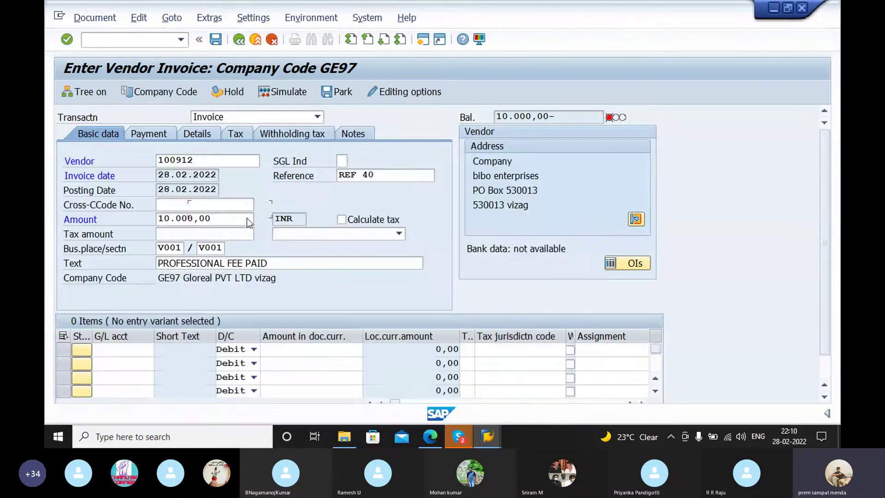
Step: Change the invoice amount to 9800 and bring up the G/L account search
click(223, 215)
key(BackSpace)
key(BackSpace)
key(BackSpace)
key(BackSpace)
key(BackSpace)
key(BackSpace)
key(BackSpace)
key(BackSpace)
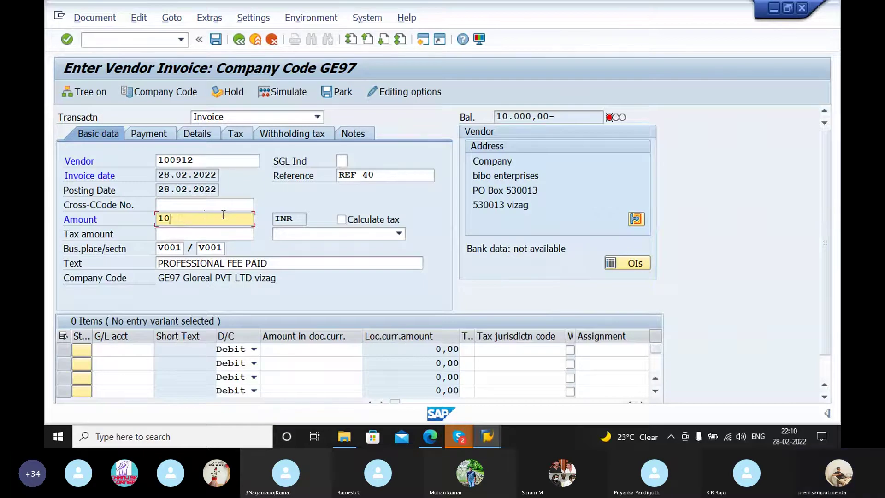
text(9800)
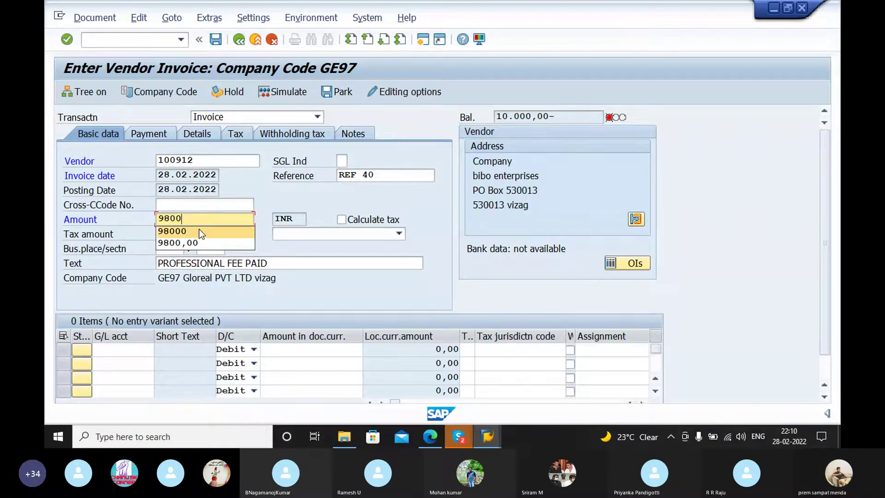
key(Return)
key(F4)
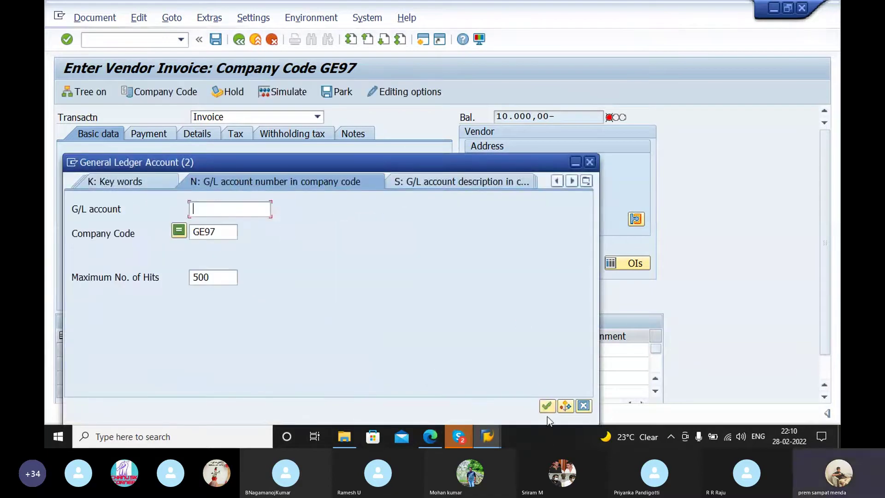
Step: Pick G/L 400303 professional fee, debit 10,000, paste the header text as line text and validate
click(547, 406)
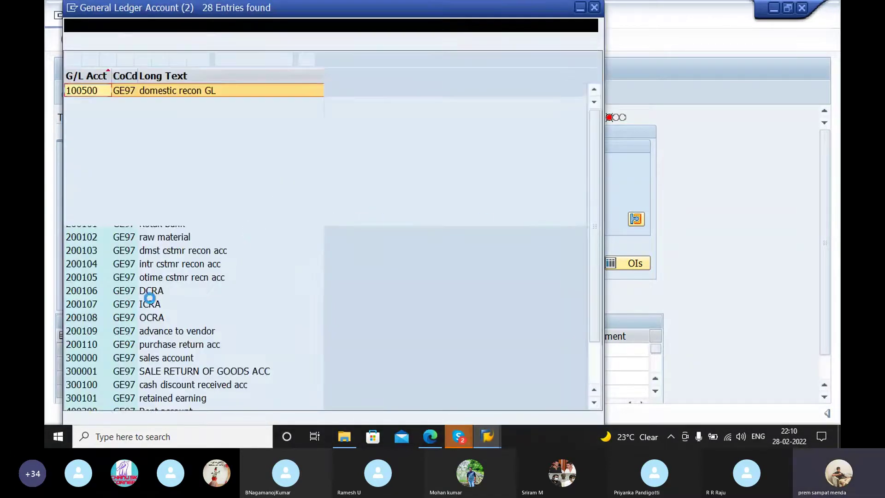
scroll(119, 169, down, 2)
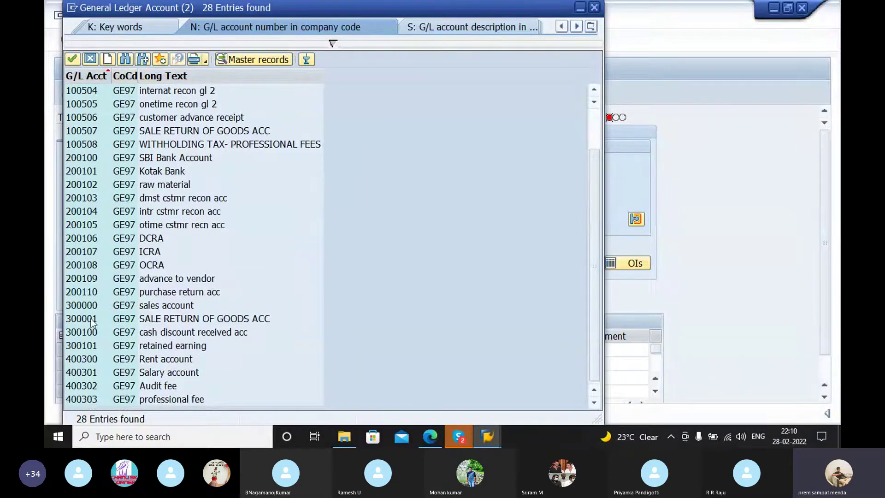
click(88, 401)
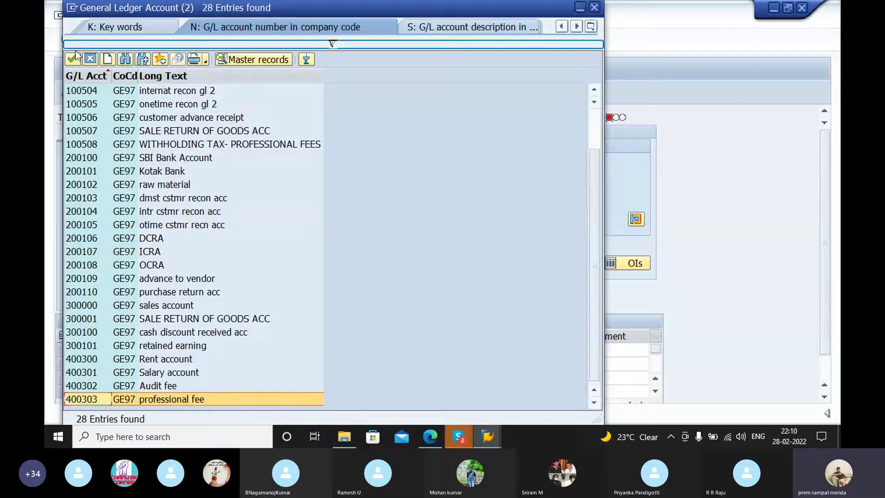
click(72, 59)
click(282, 350)
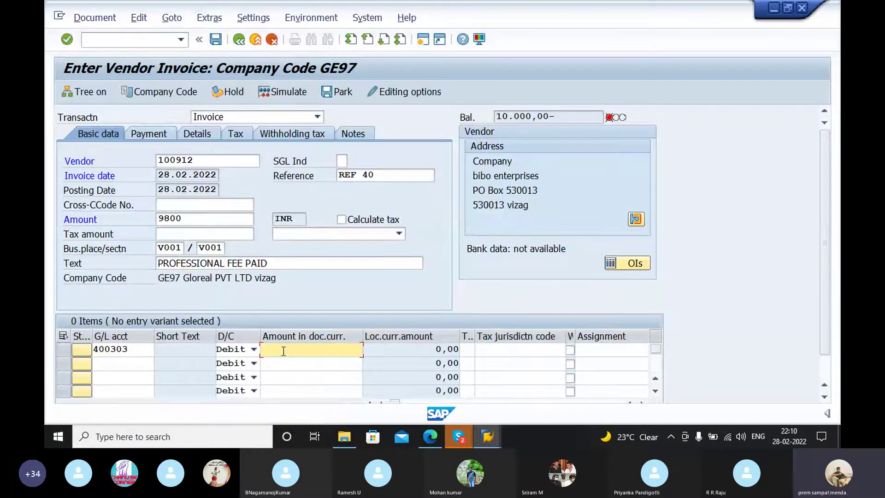
text(10000)
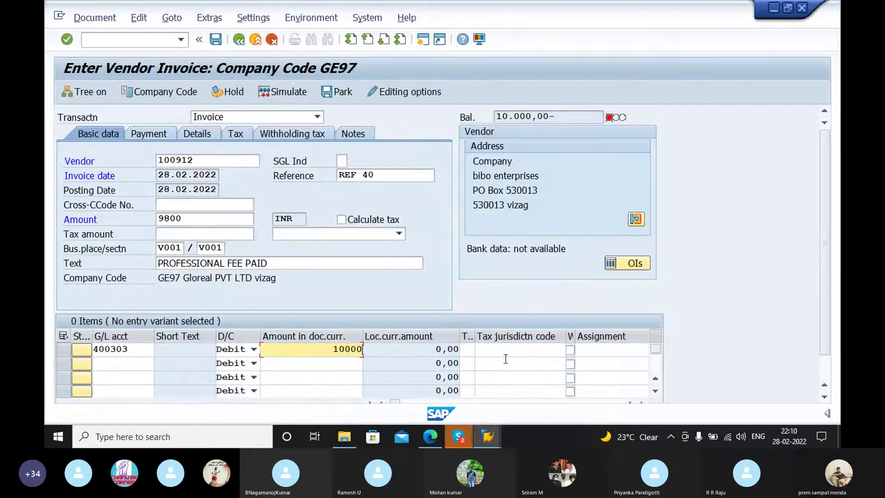
key(Tab)
key(Tab)
key(Tab)
key(Tab)
key(Tab)
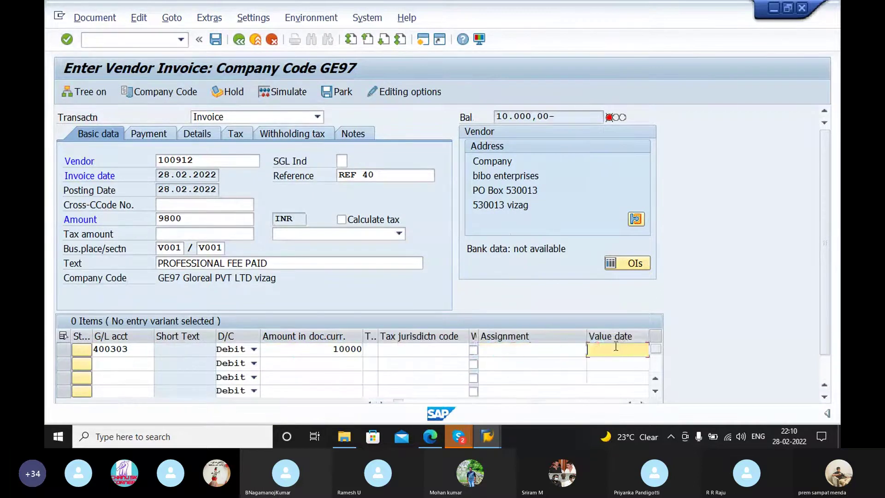
key(Tab)
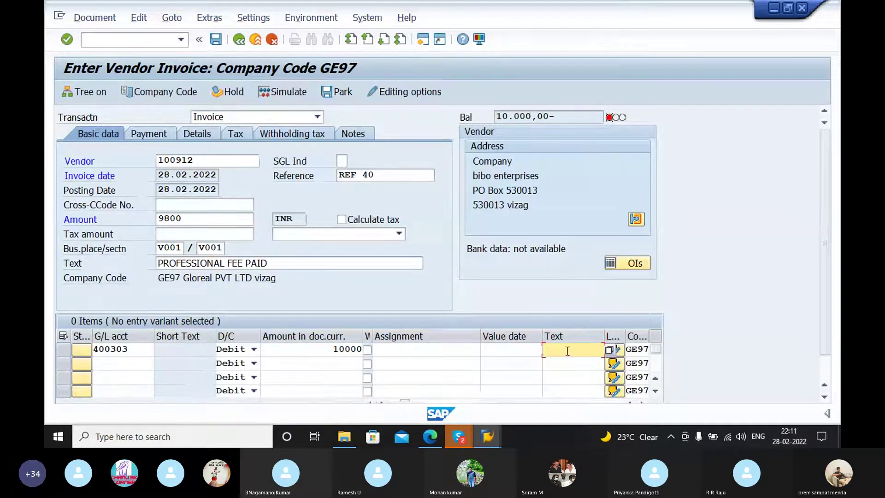
text(PROFESSIONAL FEE PAID)
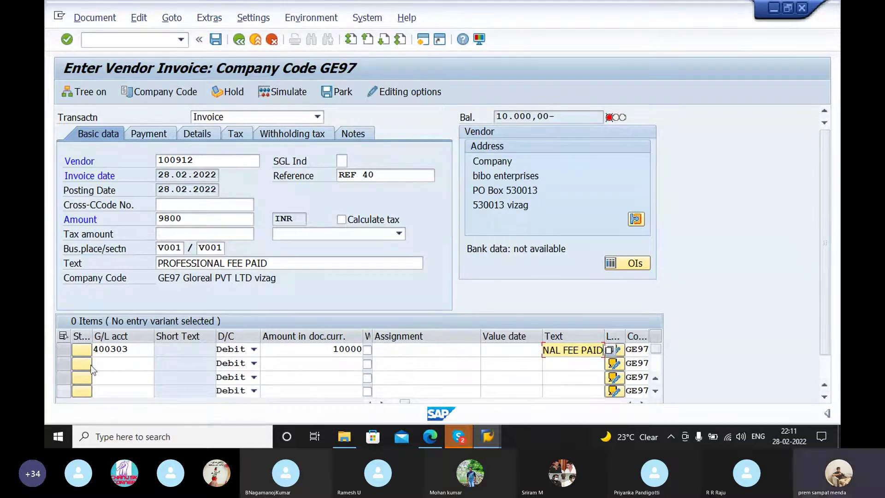
key(Return)
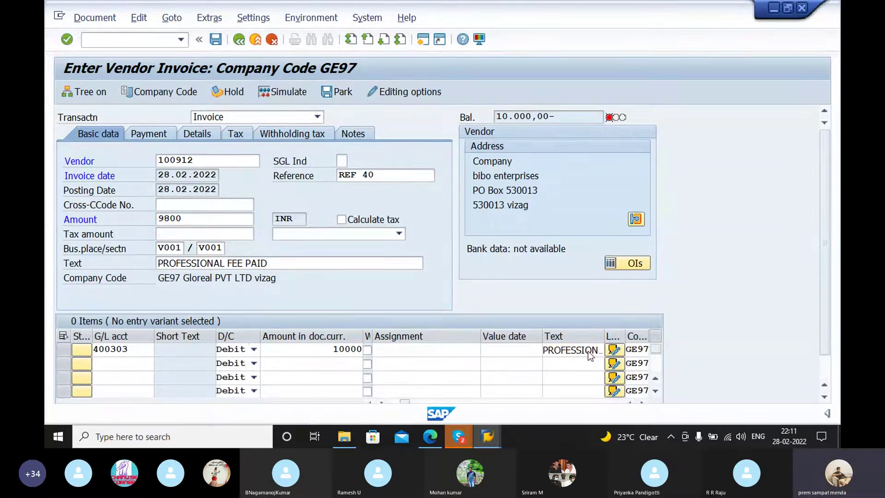
key(Return)
Step: Look up GE97 G/L accounts and enter 100508 WITHHOLDING TAX- PROFESSIONAL FEES on line two
click(160, 364)
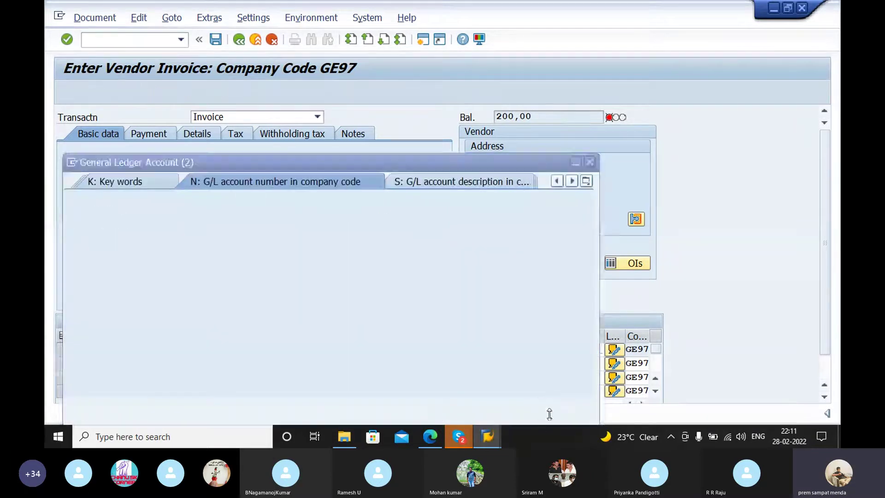
click(545, 405)
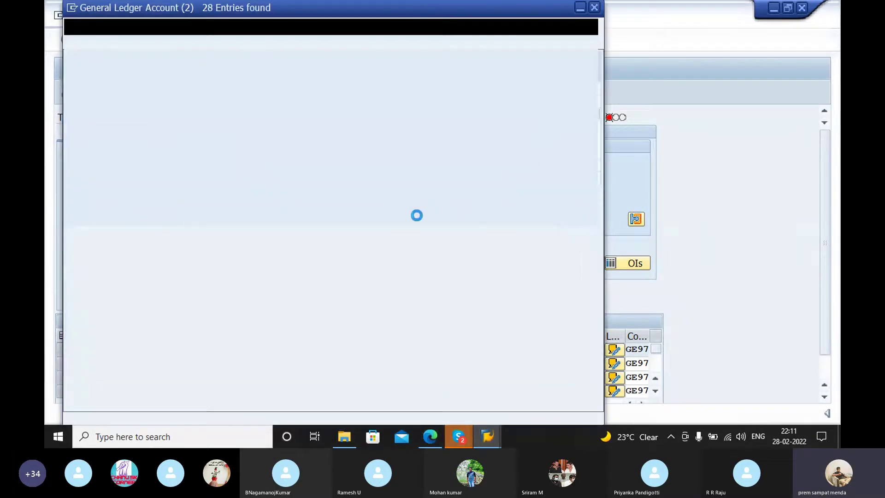
scroll(168, 270, down, 2)
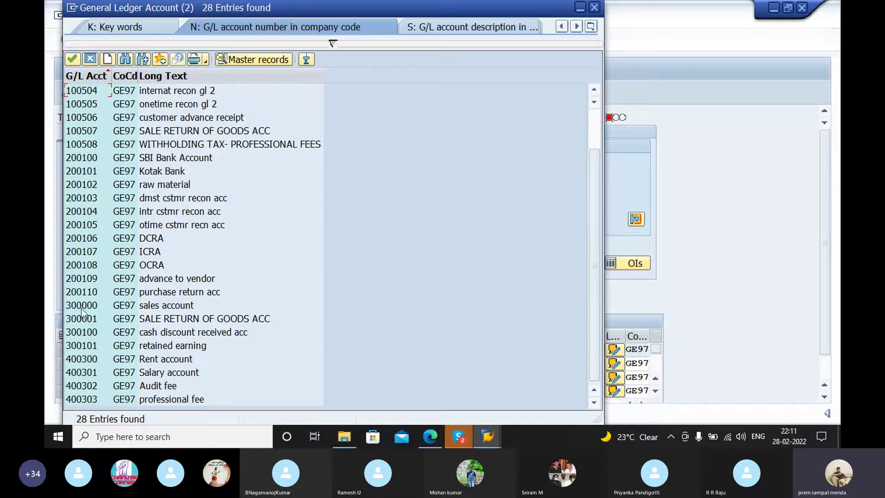
click(82, 143)
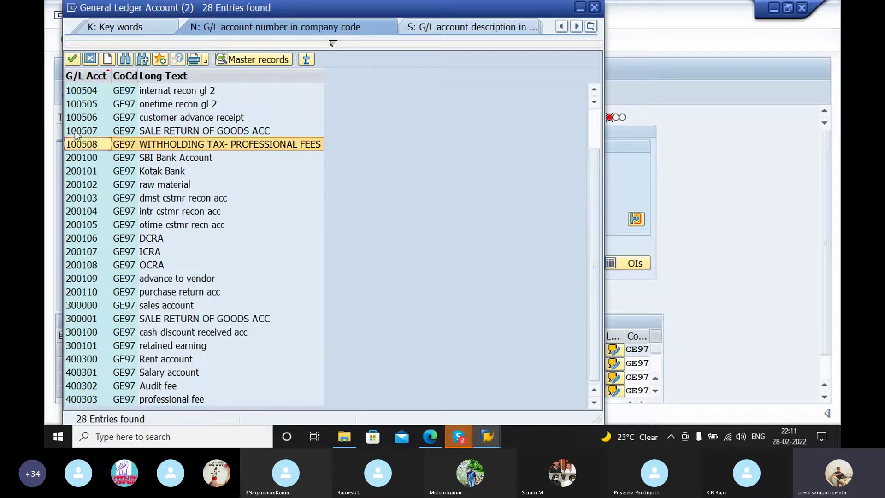
click(73, 59)
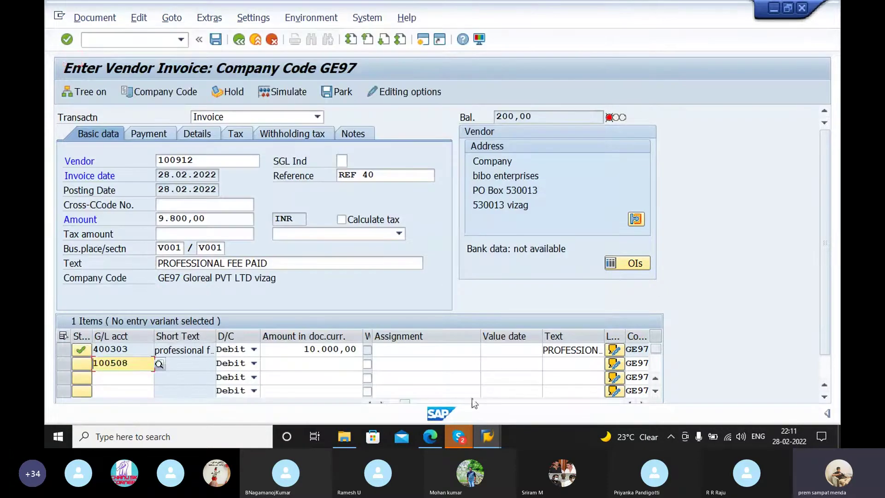
Step: Bring the SAP Logon window forward, then return to the vendor invoice entry
click(485, 437)
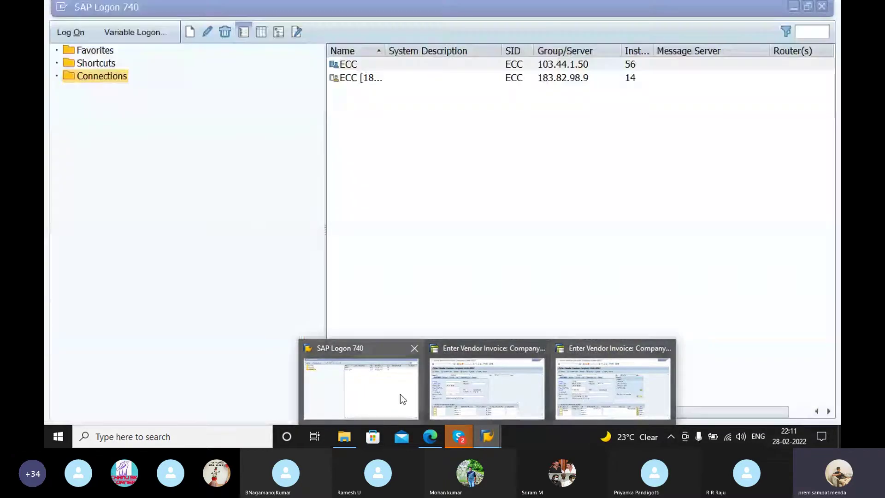
click(400, 394)
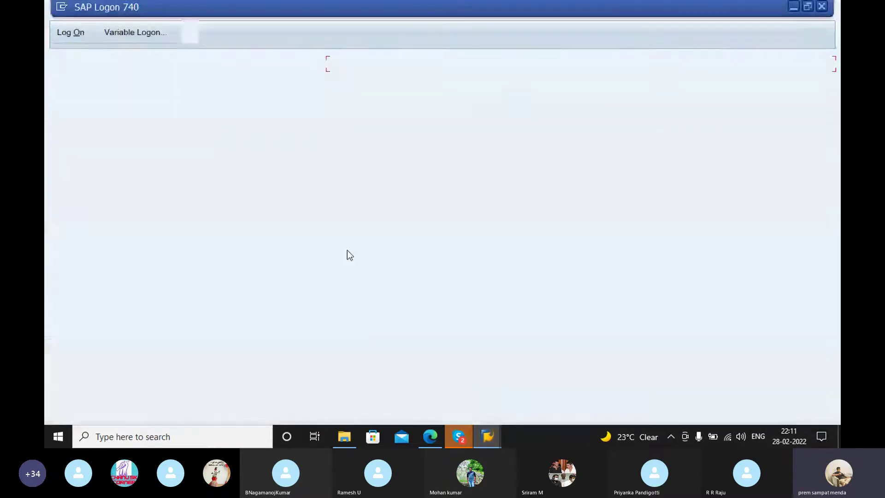
click(488, 437)
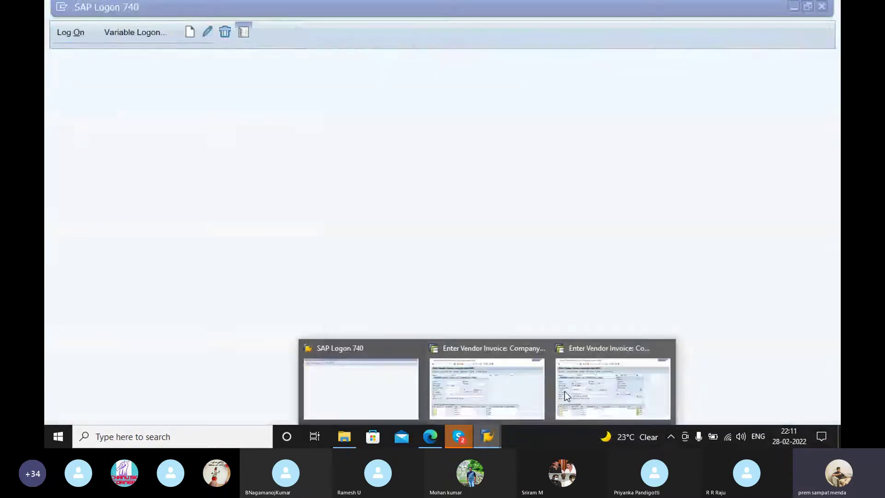
click(578, 372)
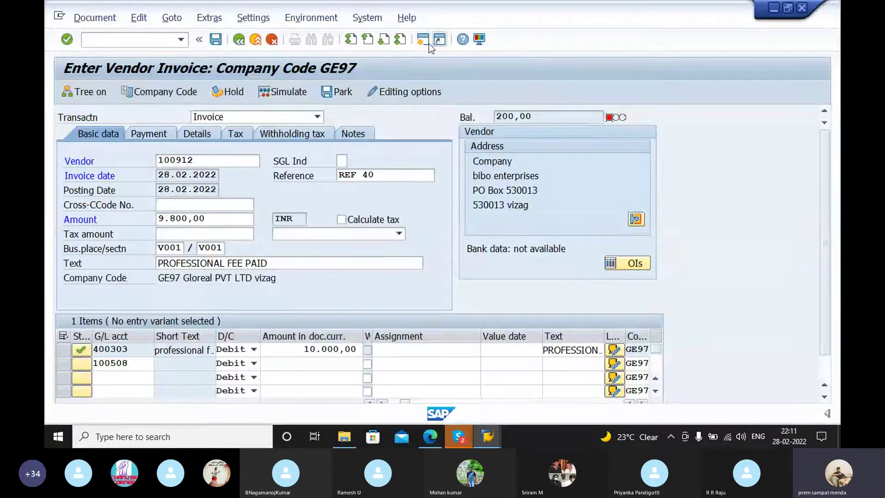
click(422, 39)
text(f)
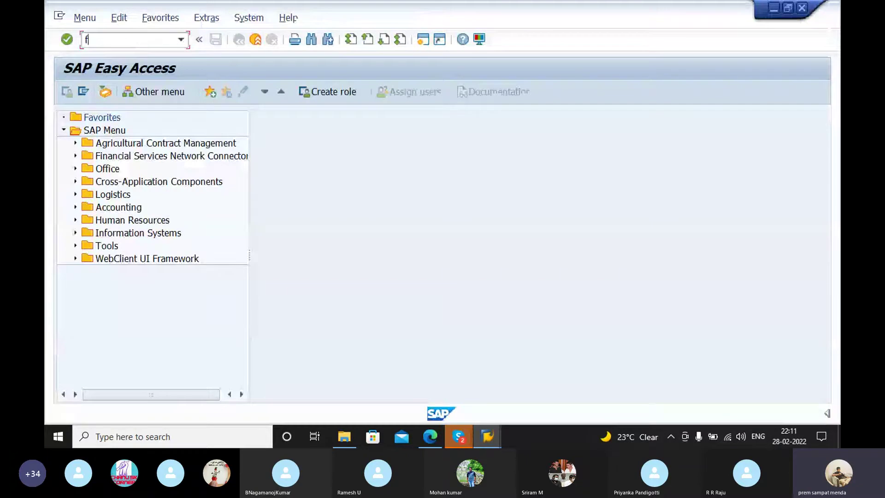
text(s00)
key(Return)
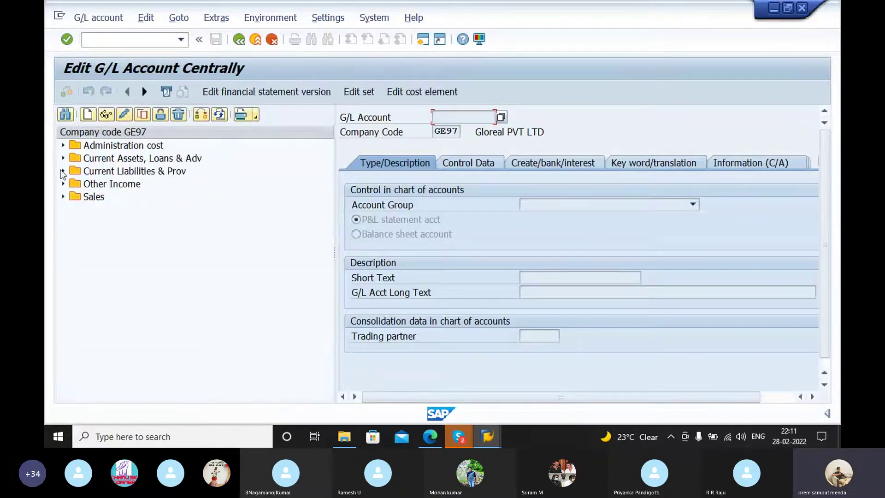
click(63, 171)
double_click(111, 286)
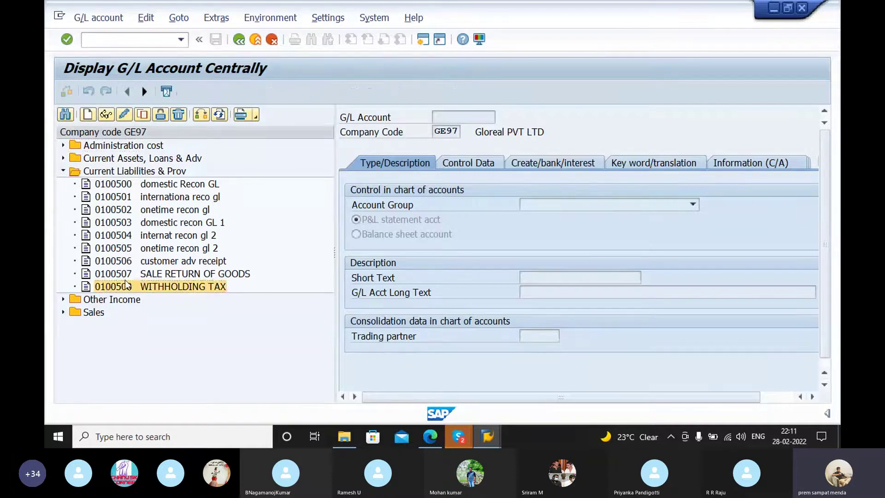
click(560, 168)
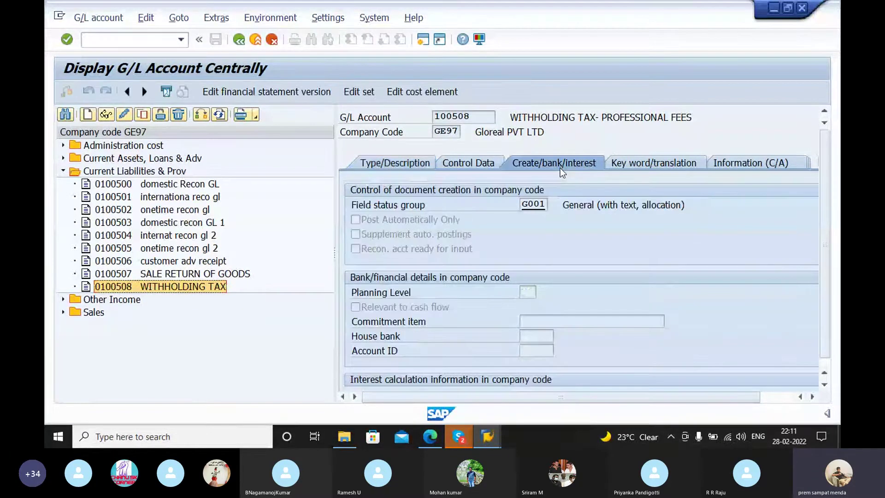
key(alt+Tab)
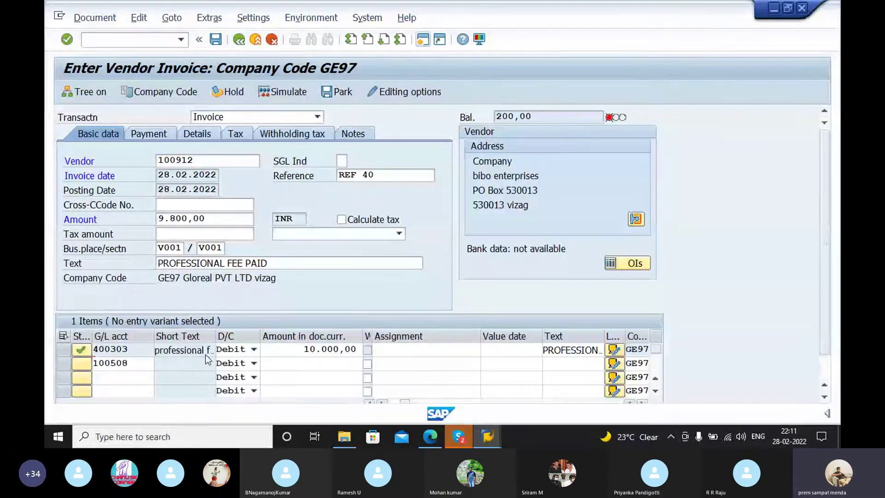
Step: Enter 200 as a Credit with text 'withholding tax' on line two and validate the items
click(286, 363)
text(200)
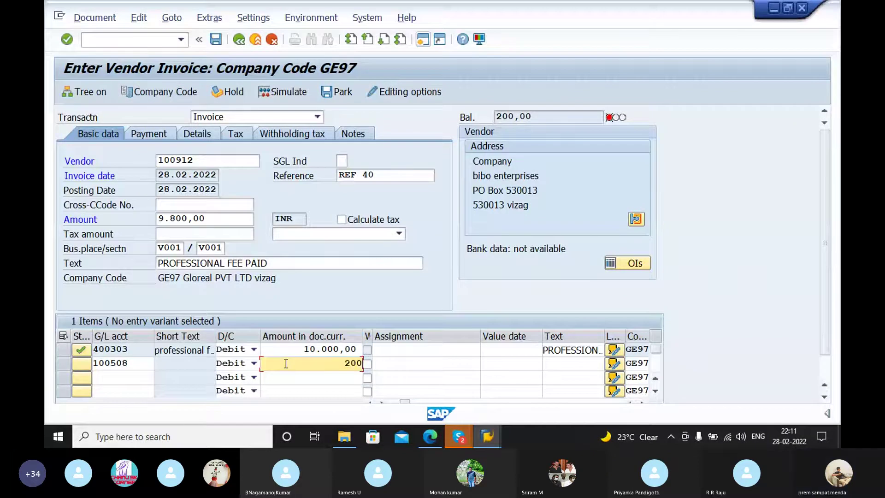
key(Tab)
key(Tab)
key(Tab)
key(Tab)
key(Tab)
key(Tab)
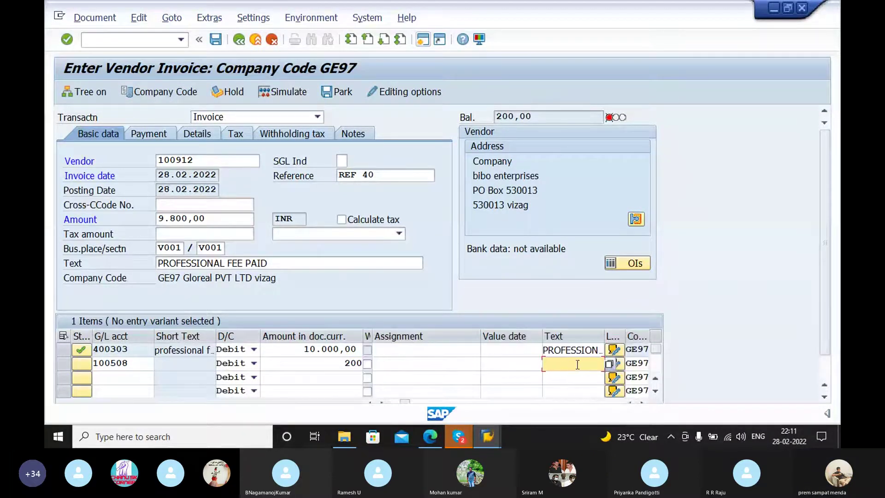
text(w)
click(577, 378)
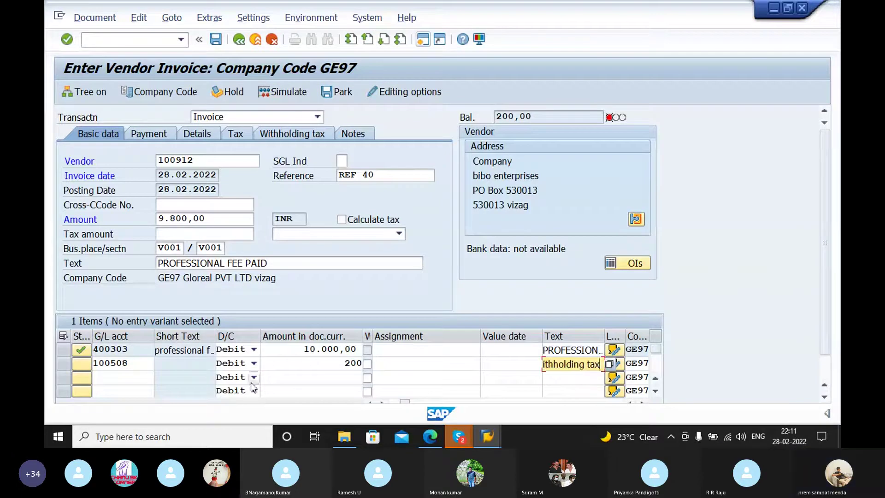
click(235, 362)
click(241, 377)
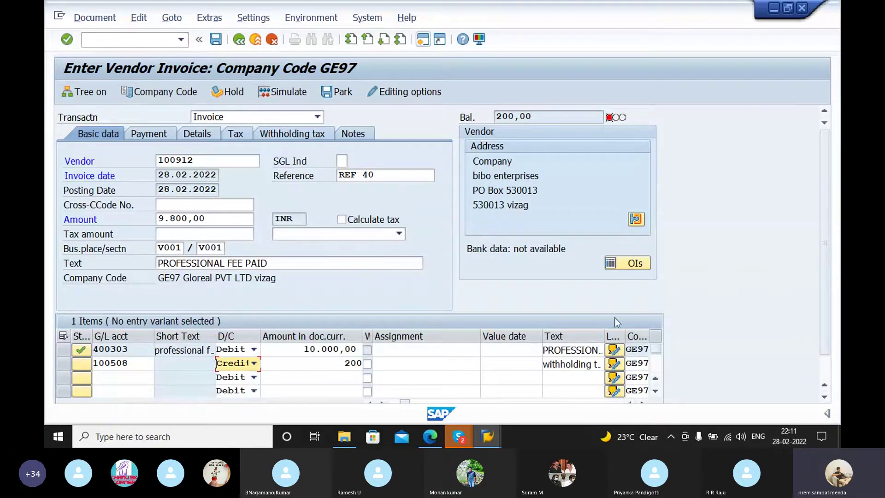
click(599, 364)
key(Return)
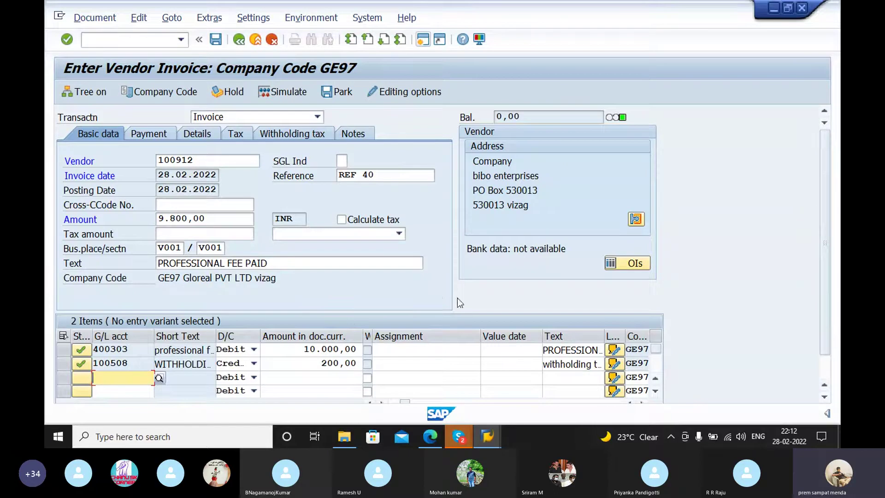
Step: Simulate the three-line posting, then try to save; SAP rejects it with 'PAN not available'
click(617, 117)
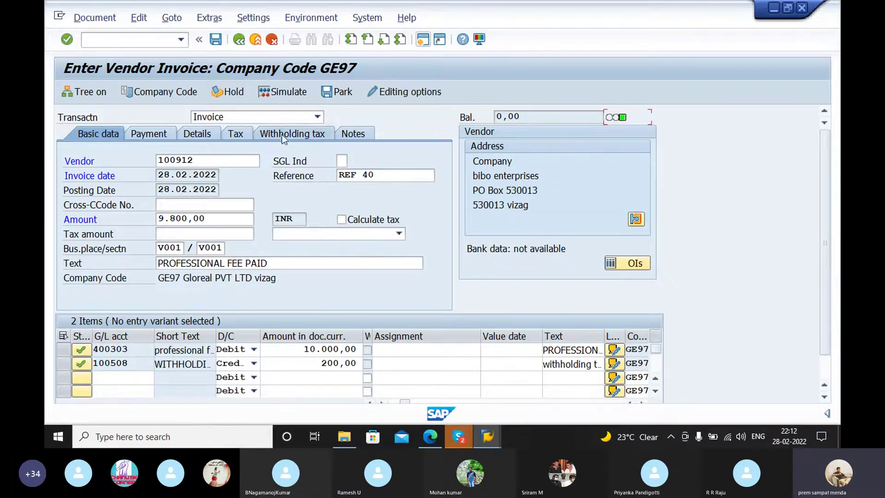
click(275, 93)
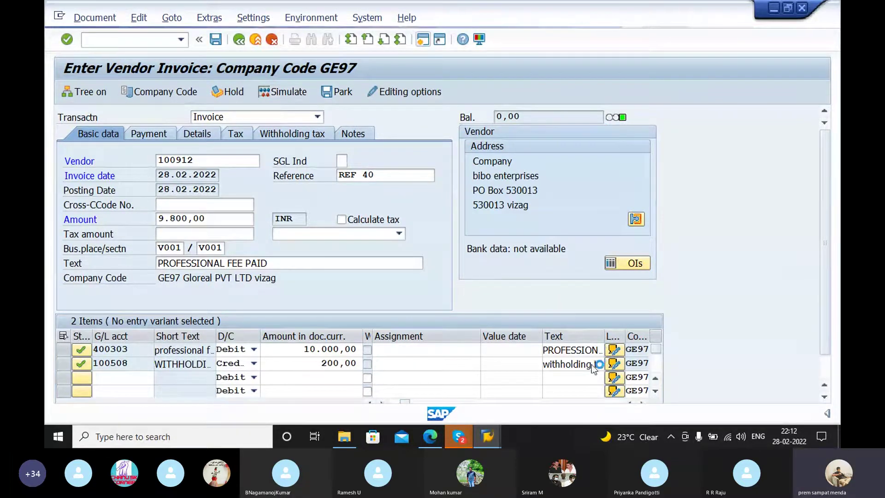
mouse_move(459, 436)
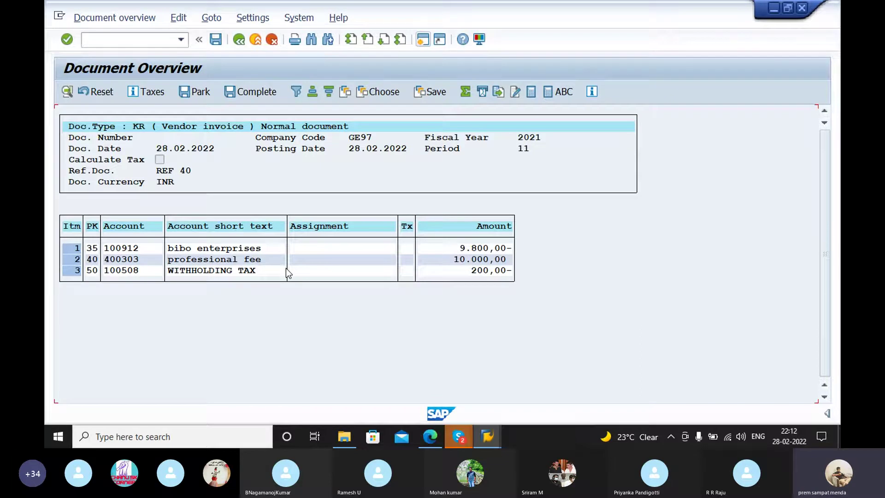
click(216, 40)
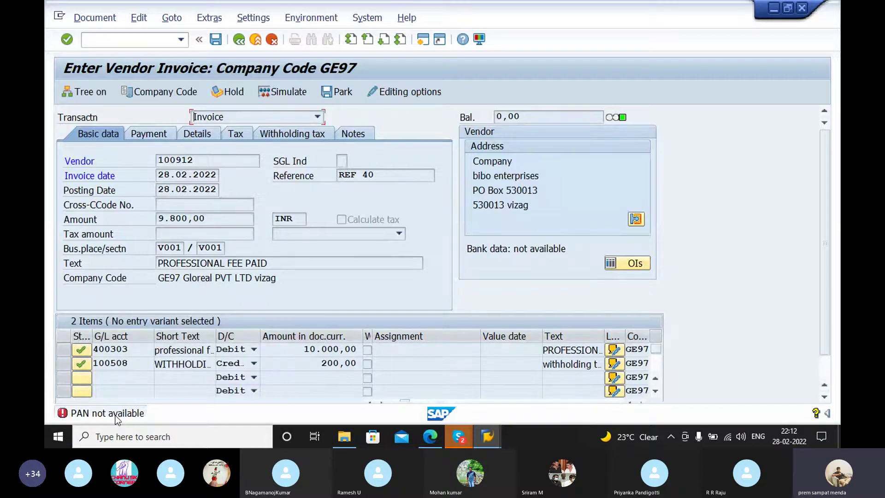
Step: Activate the Accounting Editing Options and go back to Enter Vendor Invoice
click(304, 134)
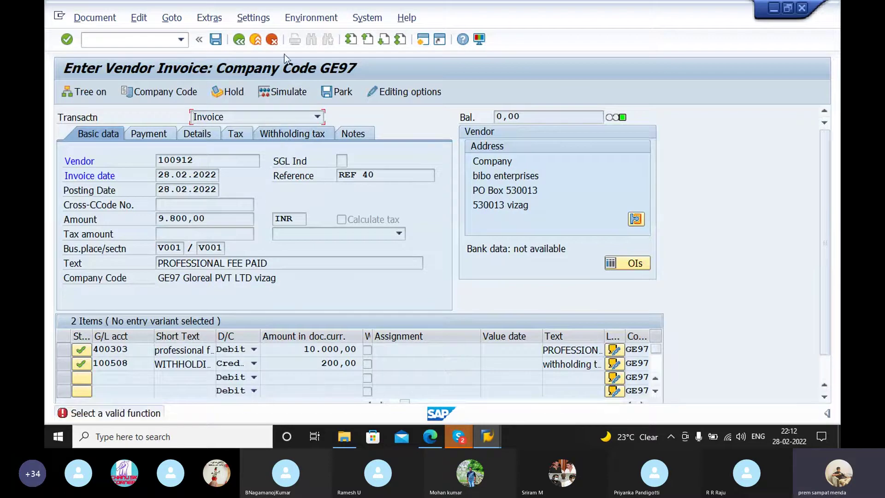
click(407, 91)
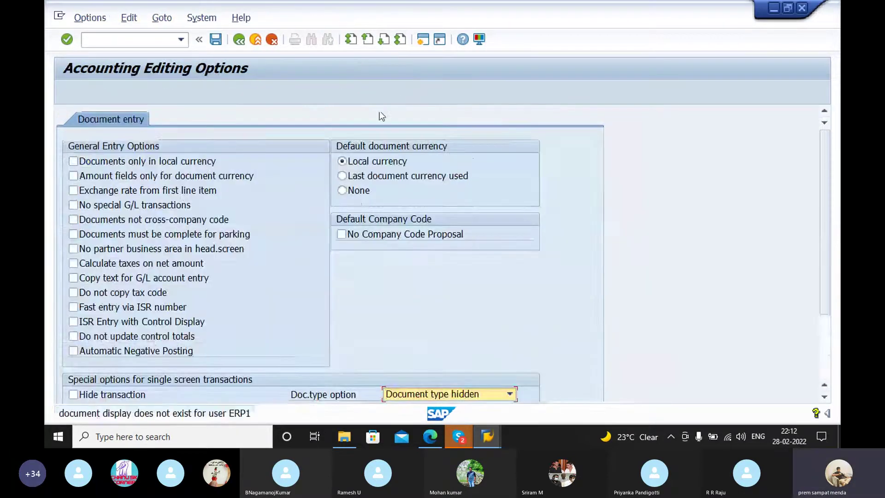
click(239, 40)
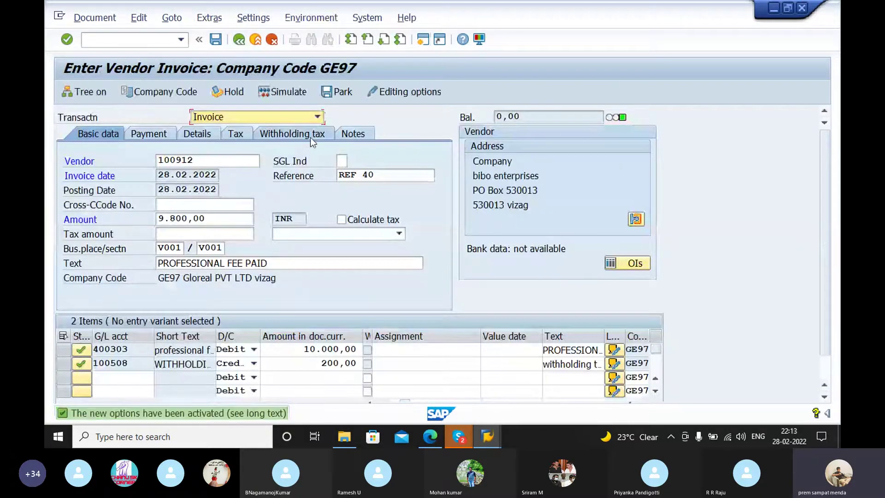
Step: Show the invoice's Withholding tax data and confirm W/tax code PP for invoice posting
click(303, 136)
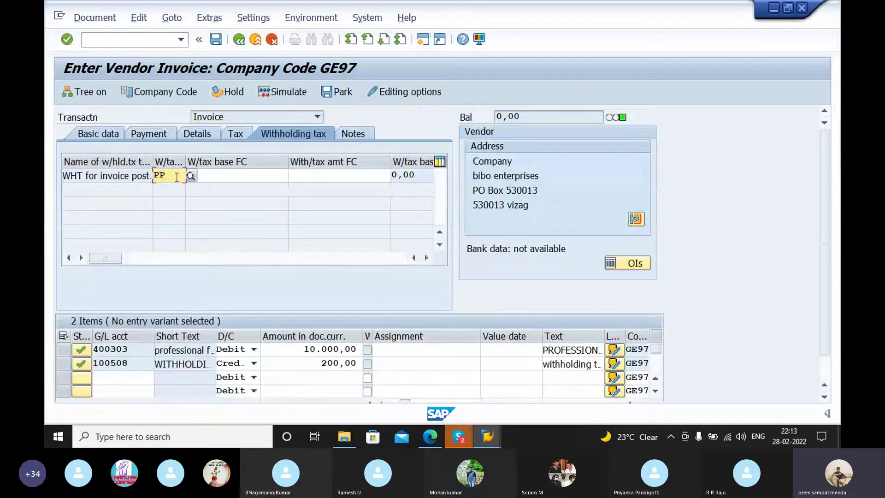
key(Return)
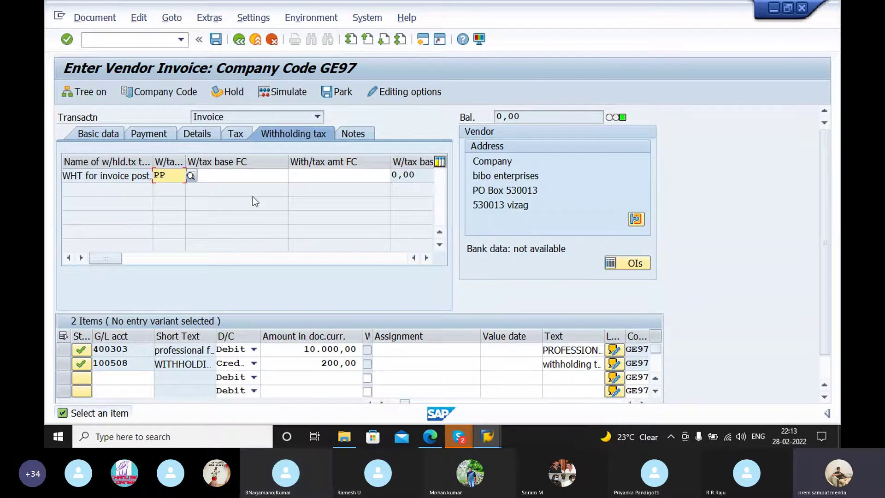
key(XF86AudioRaiseVolume)
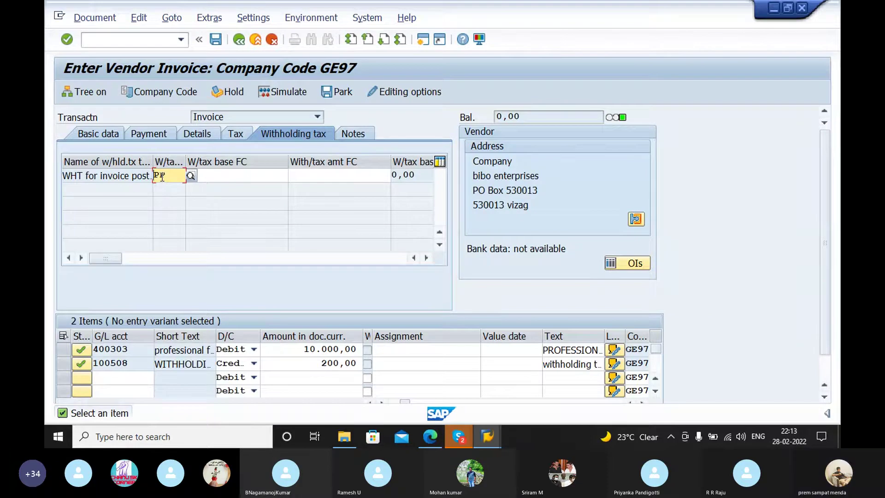
key(Return)
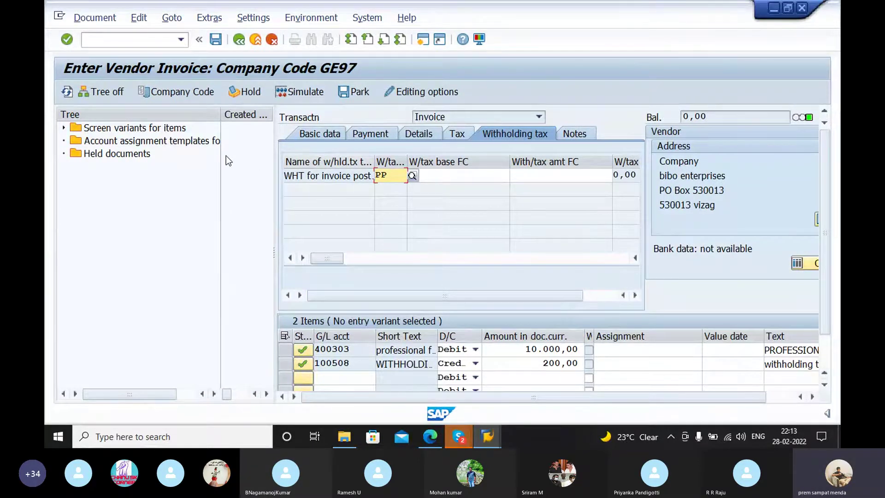
Step: Bring the vendor invoice window back to the front
click(489, 438)
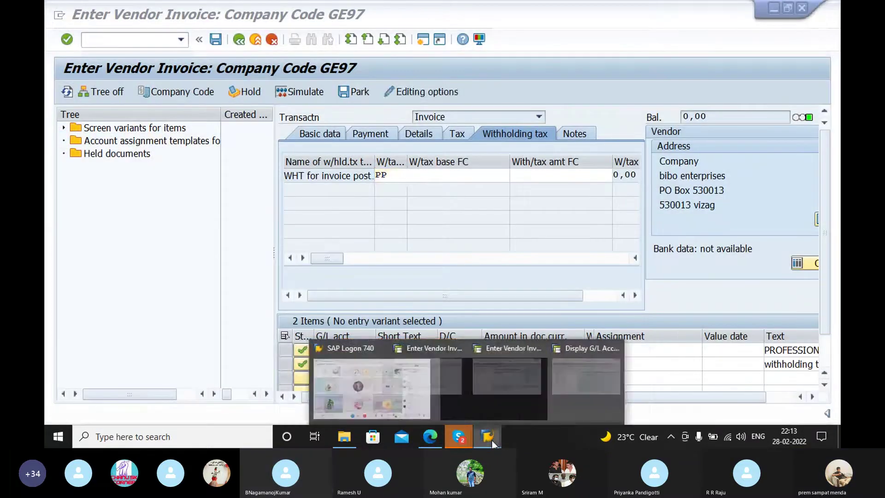
click(623, 362)
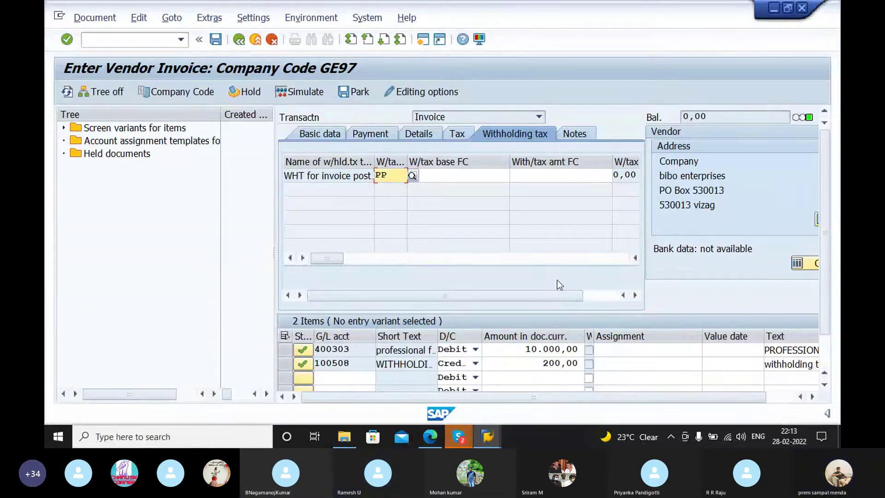
drag(558, 295, 507, 293)
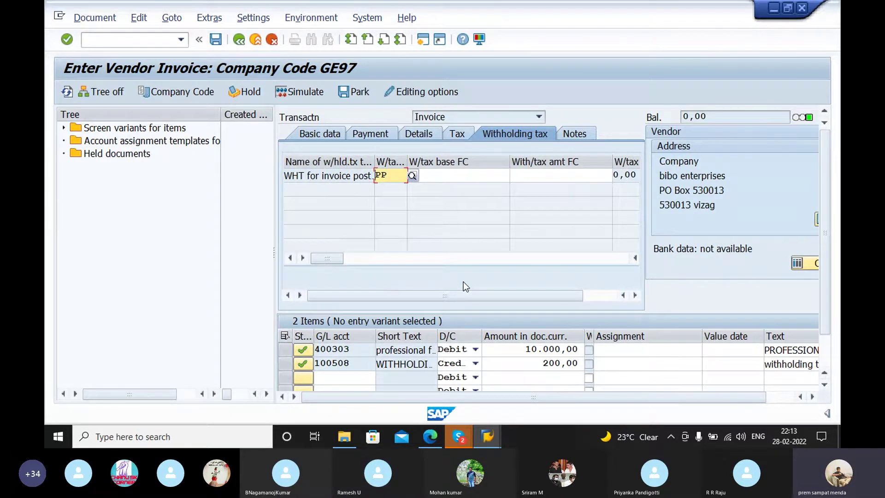
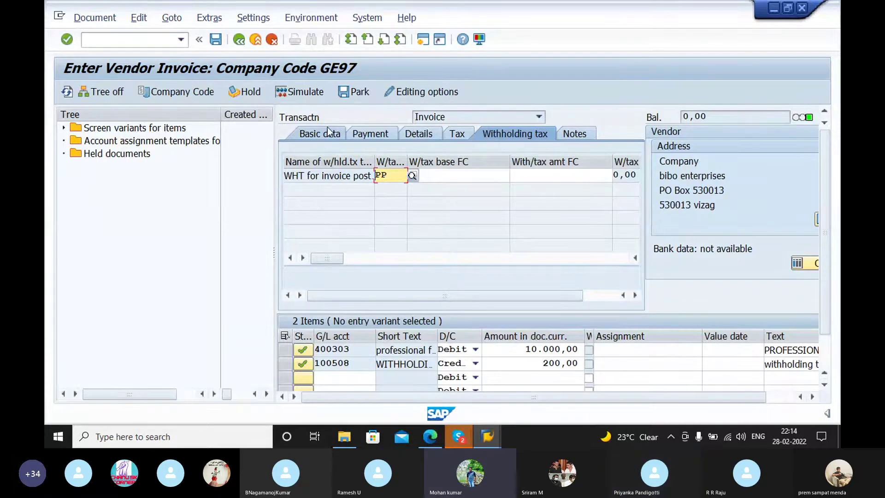
Step: Leave the Skype call and return to the Display G/L Account Centrally window for account 100508
click(459, 437)
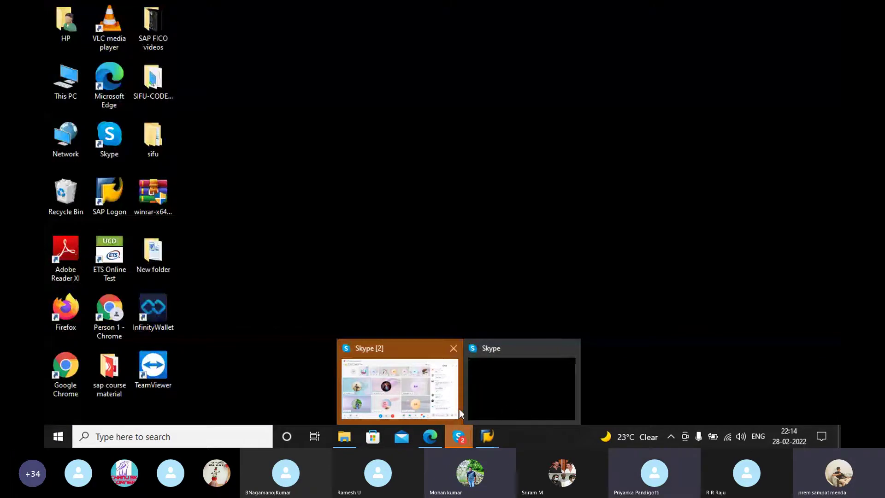
mouse_move(431, 403)
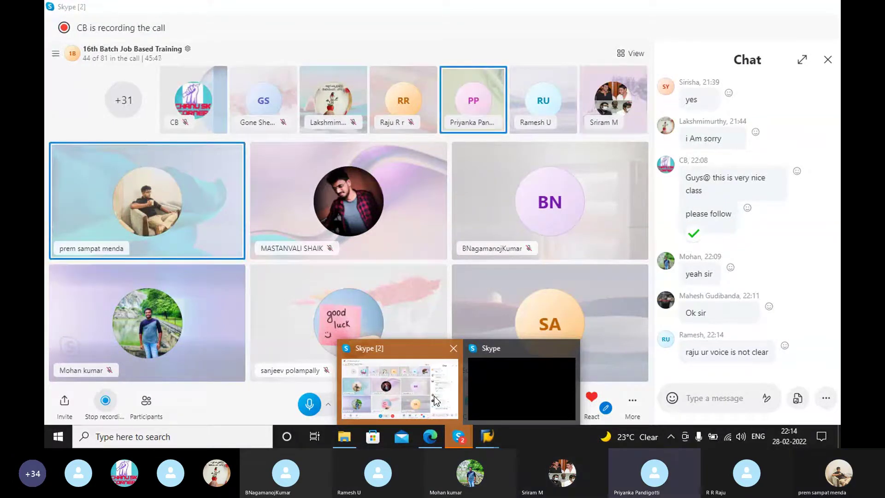
mouse_move(487, 436)
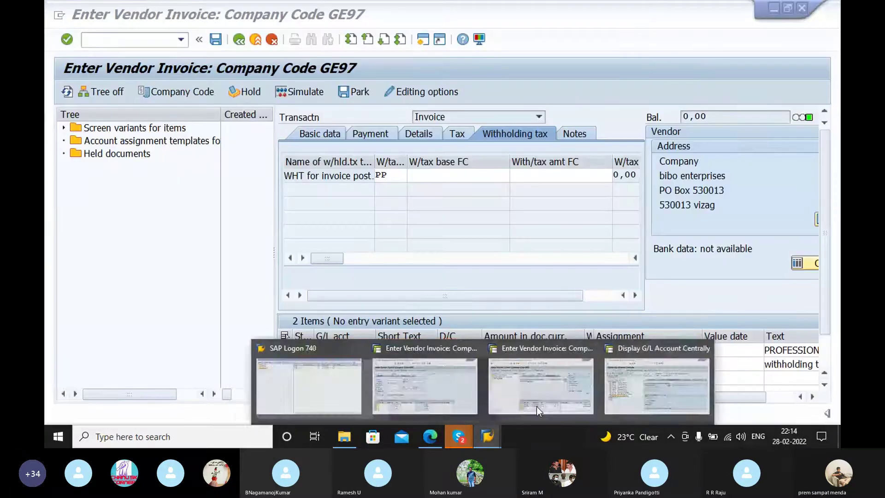
click(662, 383)
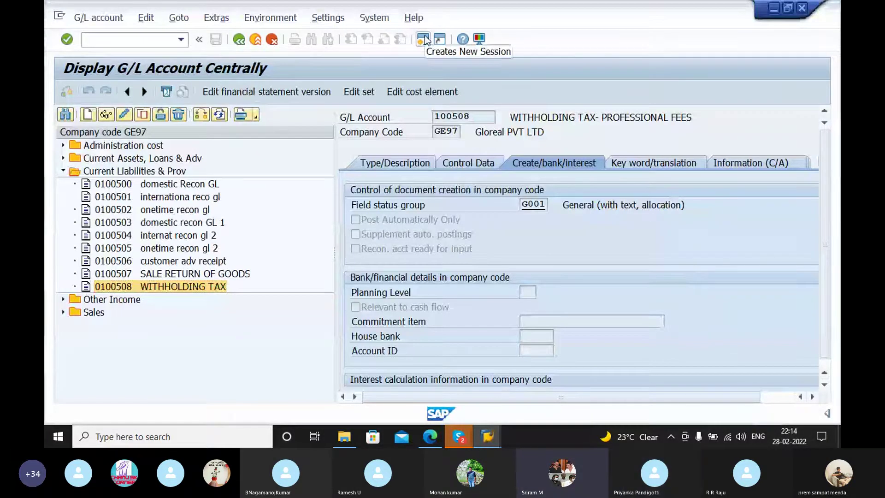
Step: Open a new SAP session, then return to the GE97 vendor invoice with withholding tax code PP
click(423, 40)
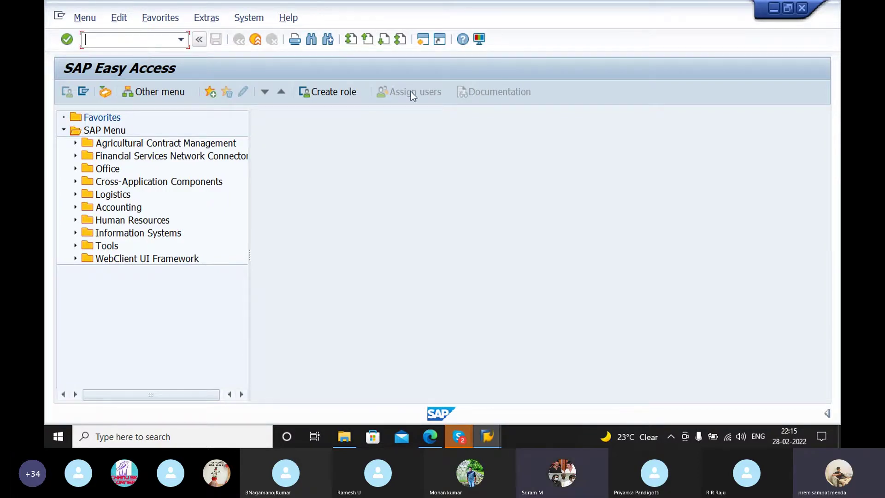
click(493, 427)
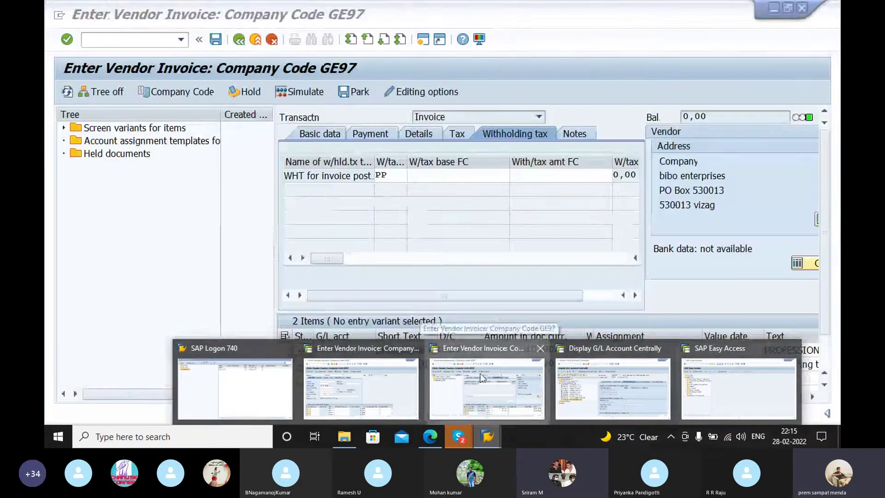
click(481, 377)
click(389, 176)
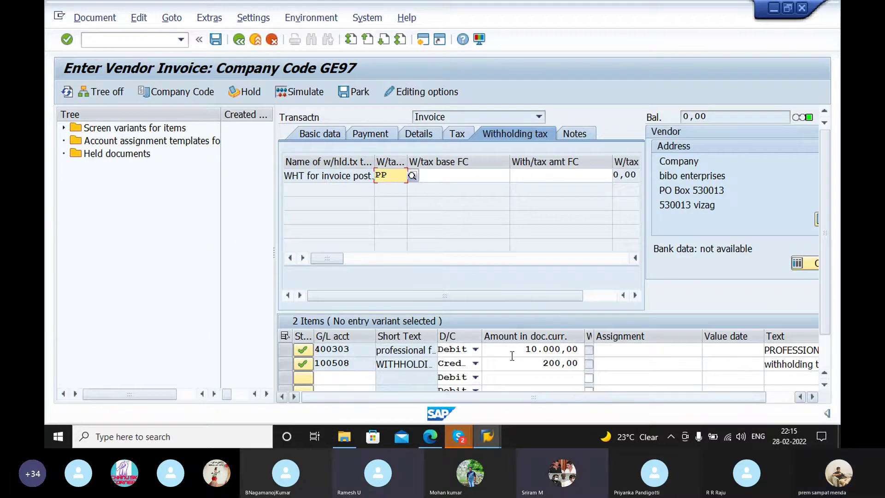
Step: Scroll the invoice sideways to review its columns, then start another session at SAP Easy Access
drag(535, 402, 638, 400)
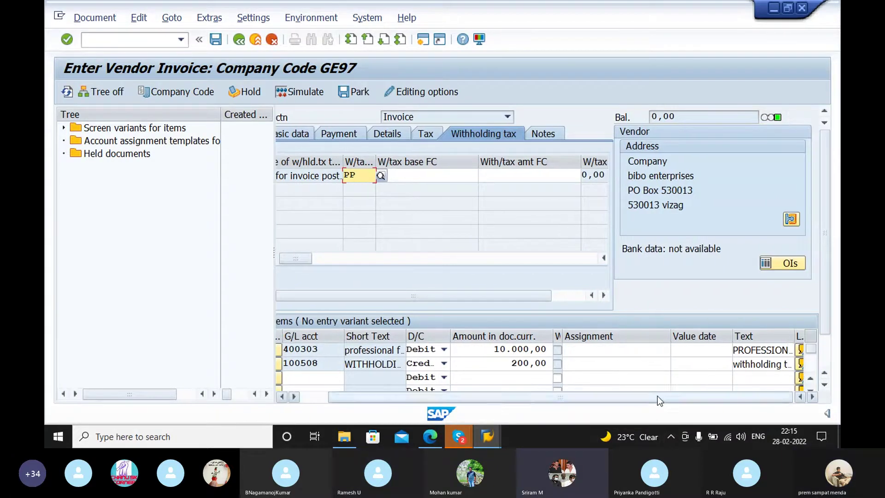
drag(488, 396, 386, 396)
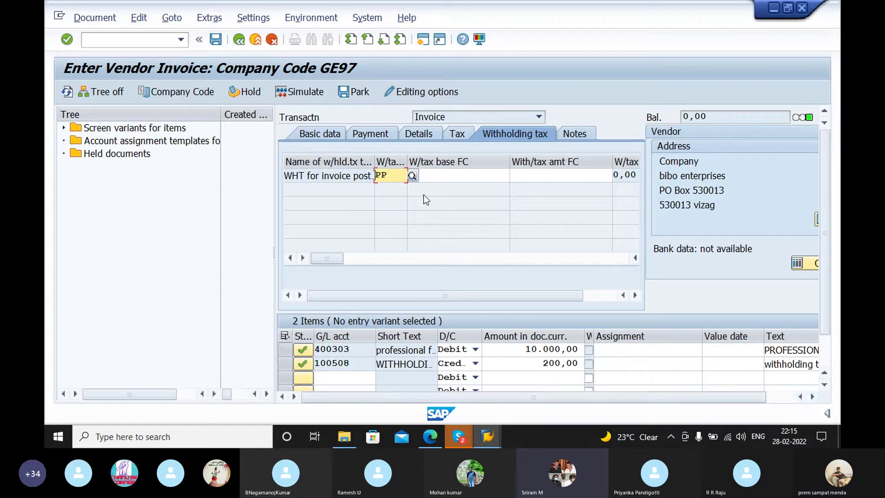
drag(505, 298, 377, 300)
mouse_move(446, 295)
mouse_down()
mouse_move(505, 299)
mouse_move(435, 296)
mouse_up()
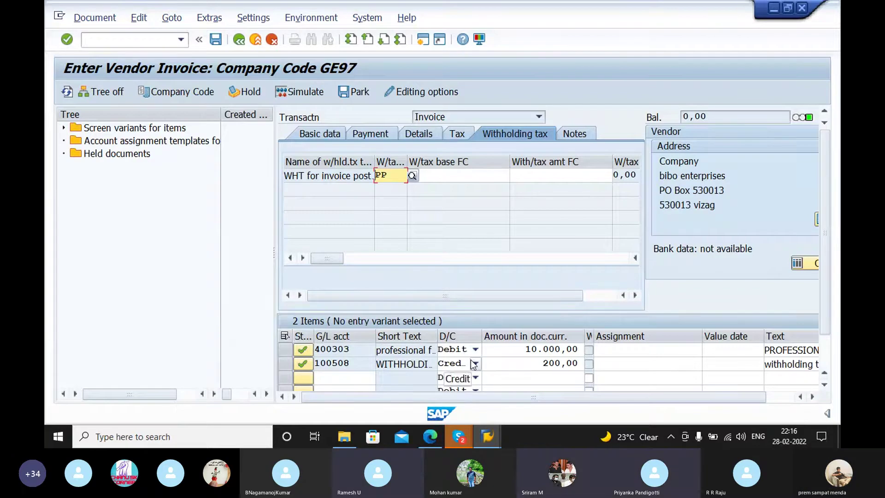
click(422, 39)
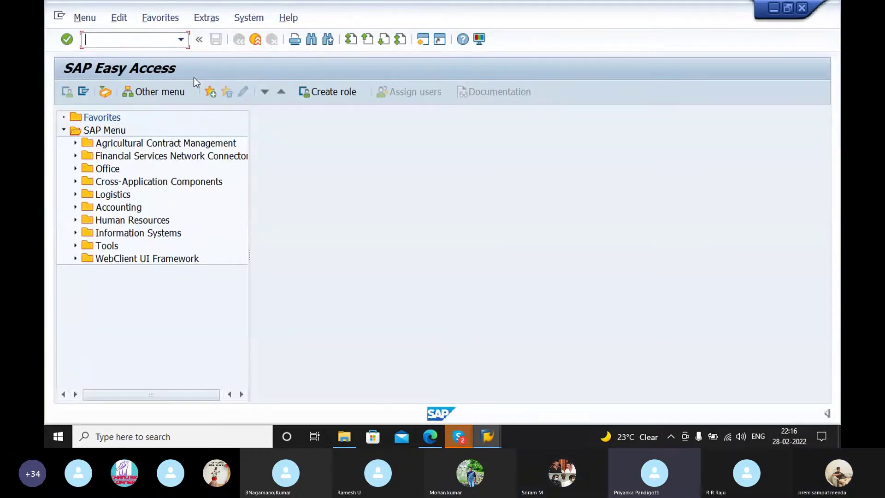
Step: Run transaction OMT3E to show the Screen sequence control overview
text(OMT)
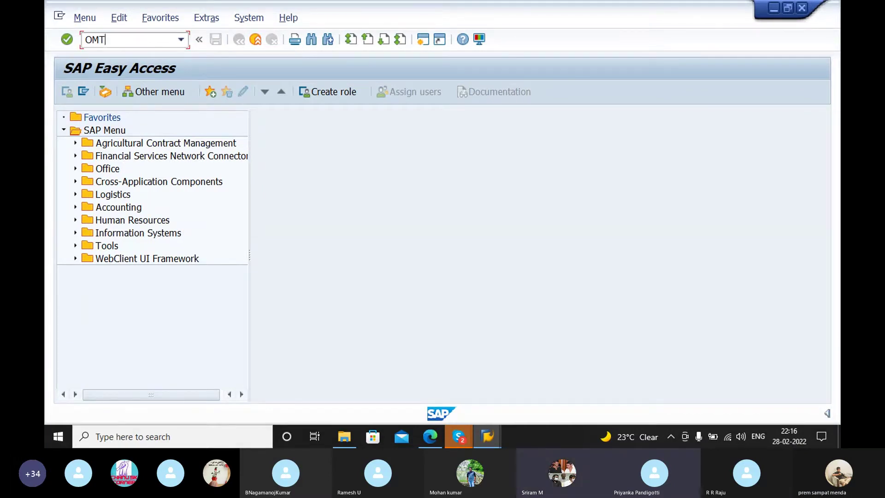
key(BackSpace)
text(T3)
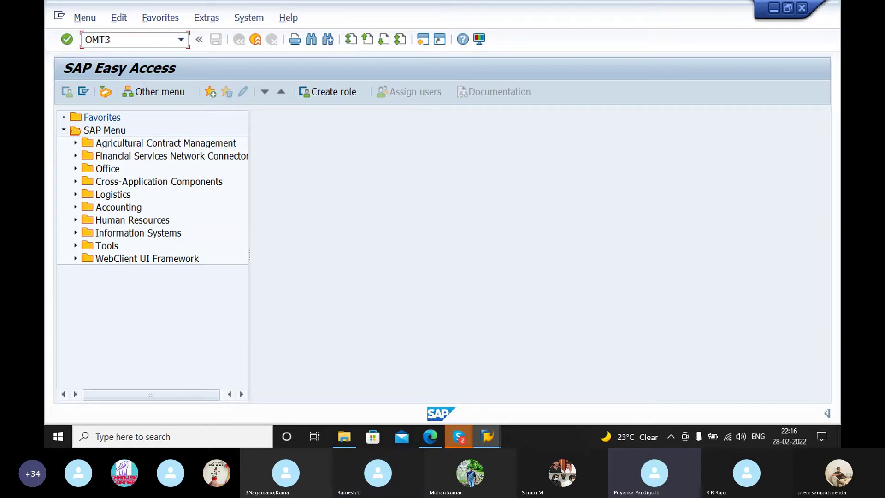
text(E)
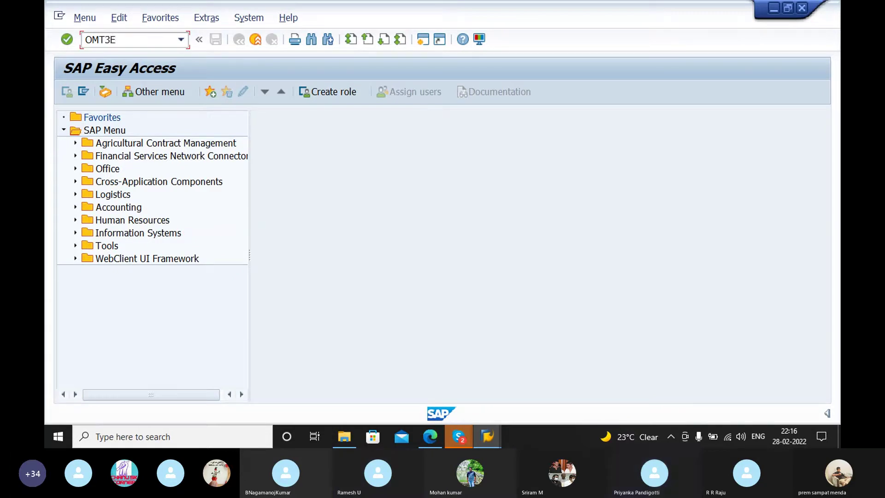
key(Return)
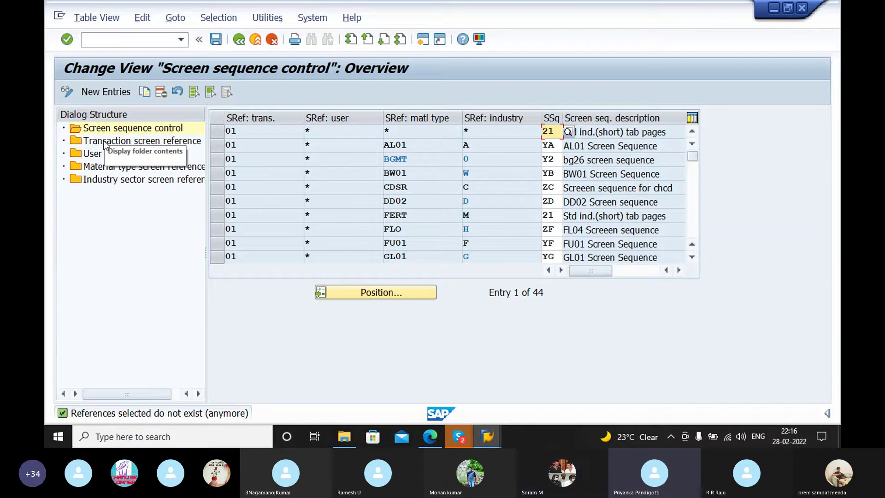
Step: Add a new User screen reference entry giving the login user screen reference *
click(106, 155)
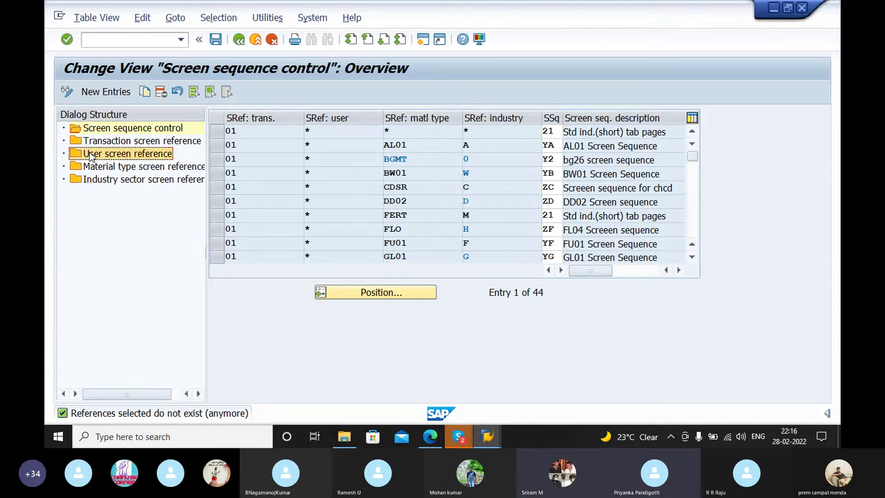
double_click(121, 156)
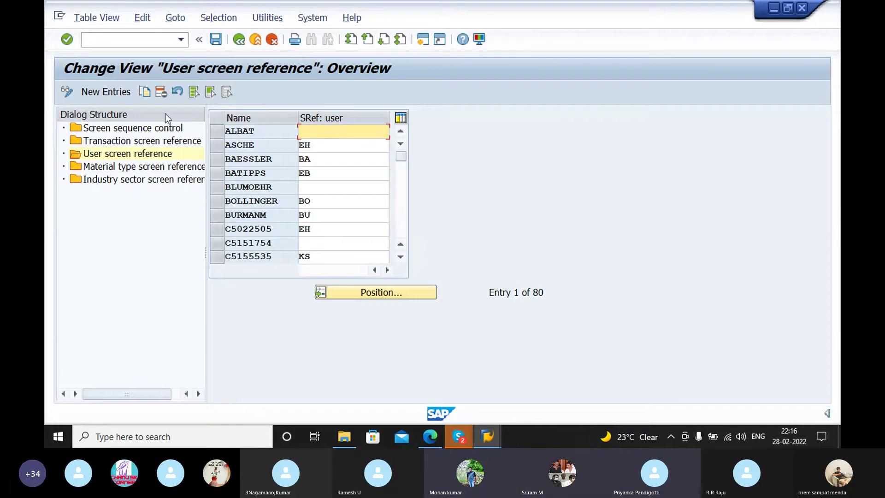
click(101, 92)
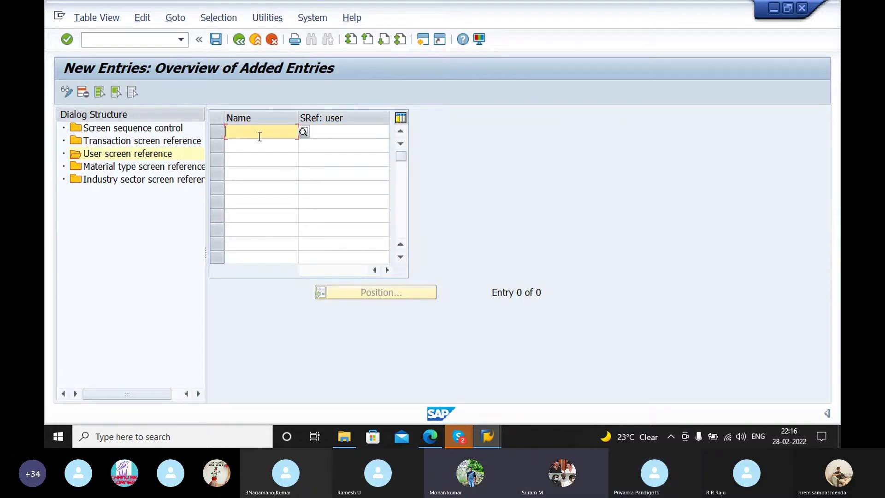
text(E)
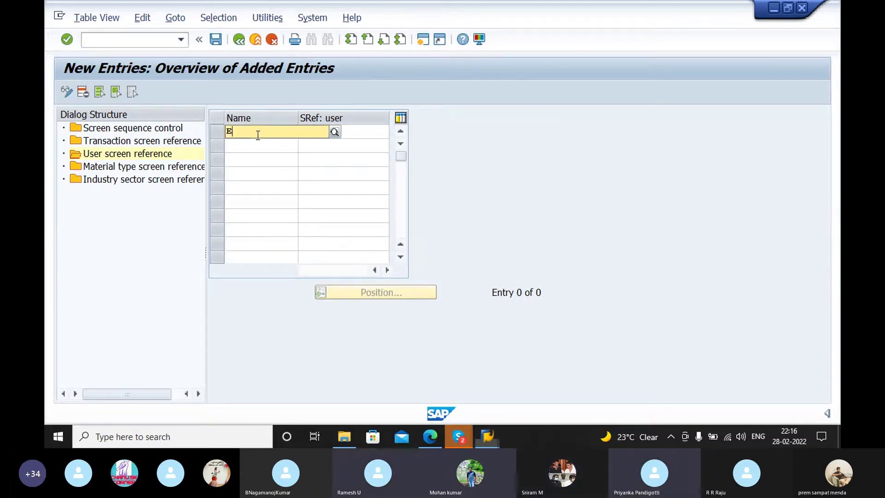
text(RP1)
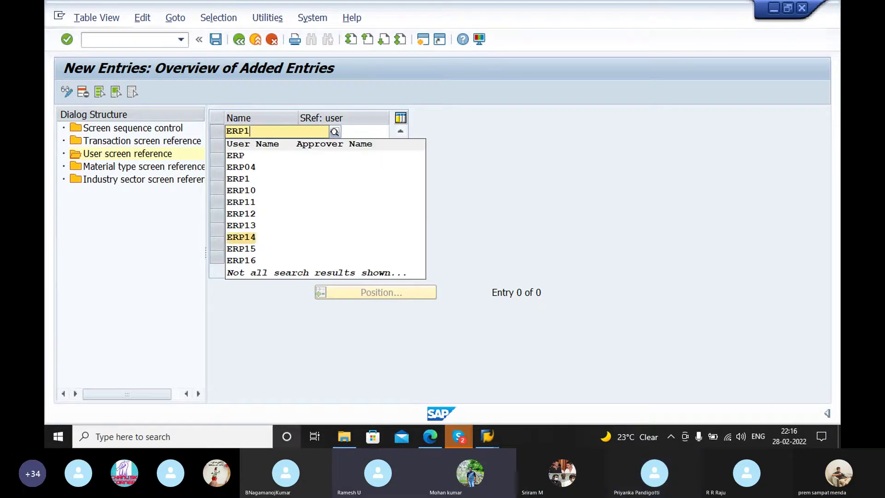
click(262, 155)
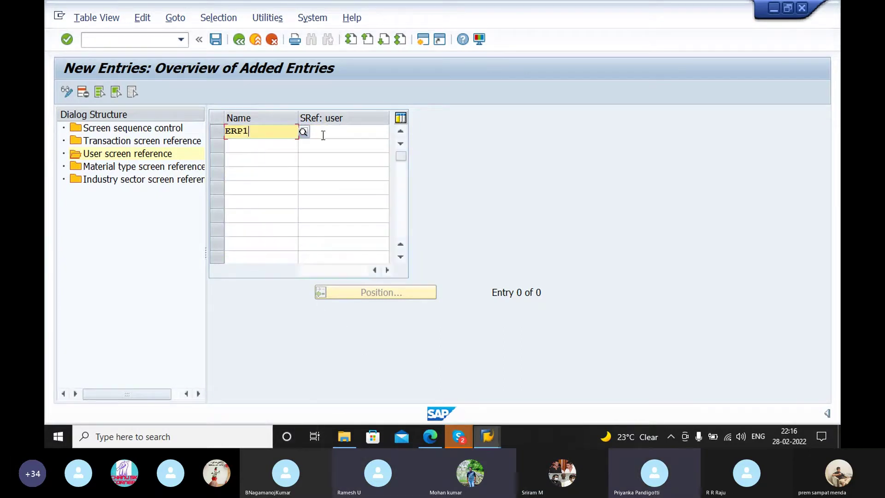
click(347, 132)
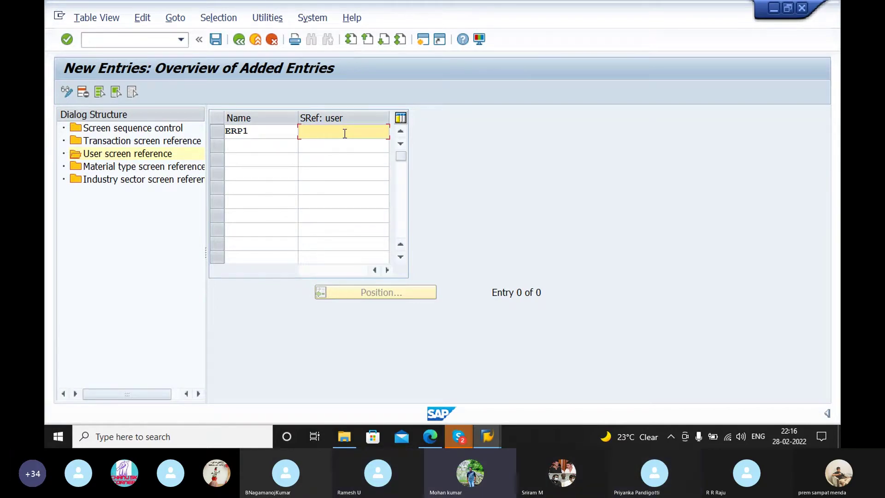
text(*Q)
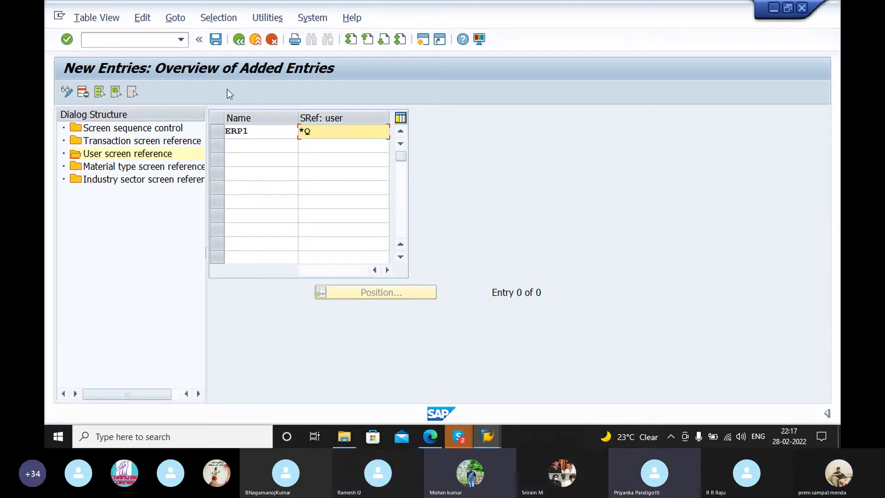
key(BackSpace)
key(Return)
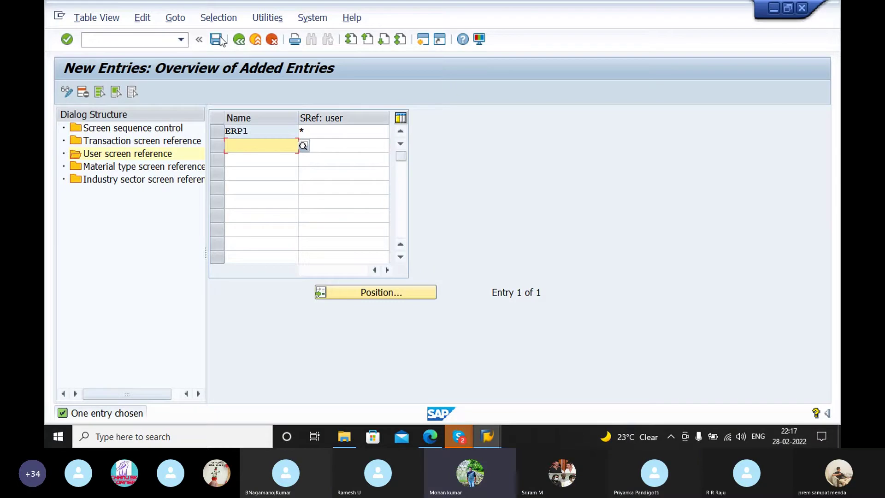
Step: Save the entry under a customizing request and return to the G/L account 100508 window
click(217, 39)
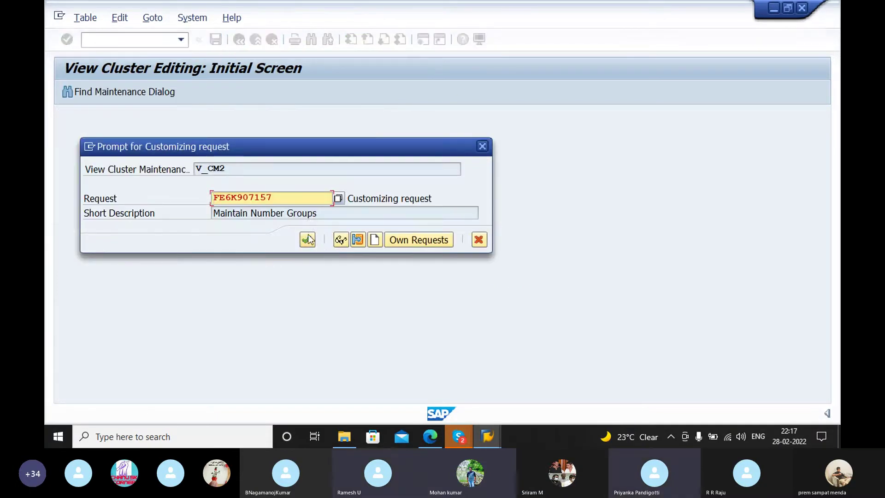
click(312, 237)
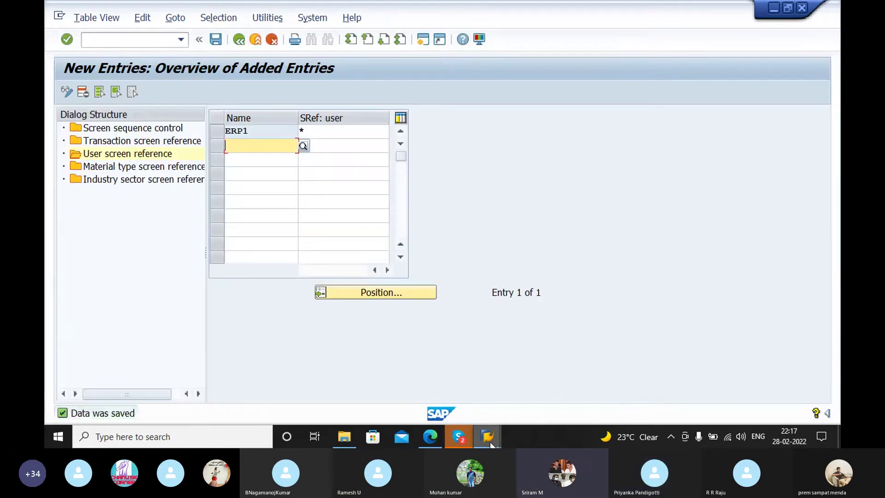
mouse_move(491, 445)
click(544, 386)
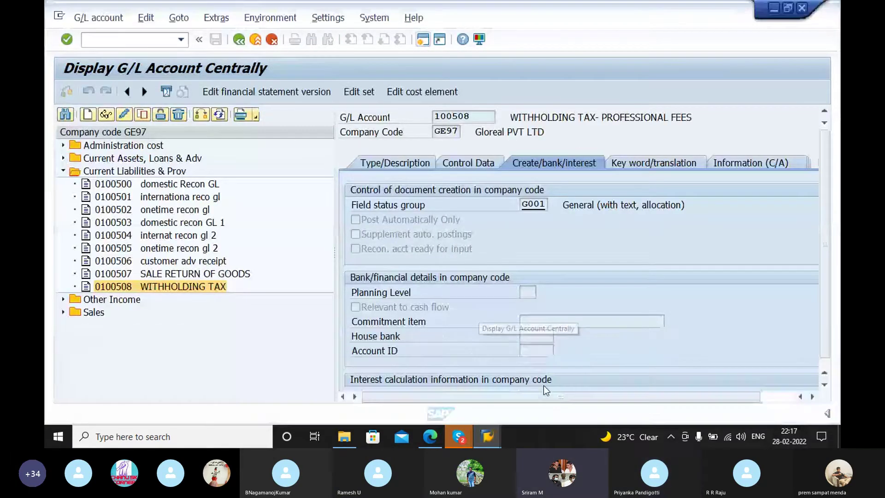
Step: Open Change Vendor (/nfk02) and reach the vendor's CIN withholding tax details
click(141, 39)
text(/nfk02)
key(Return)
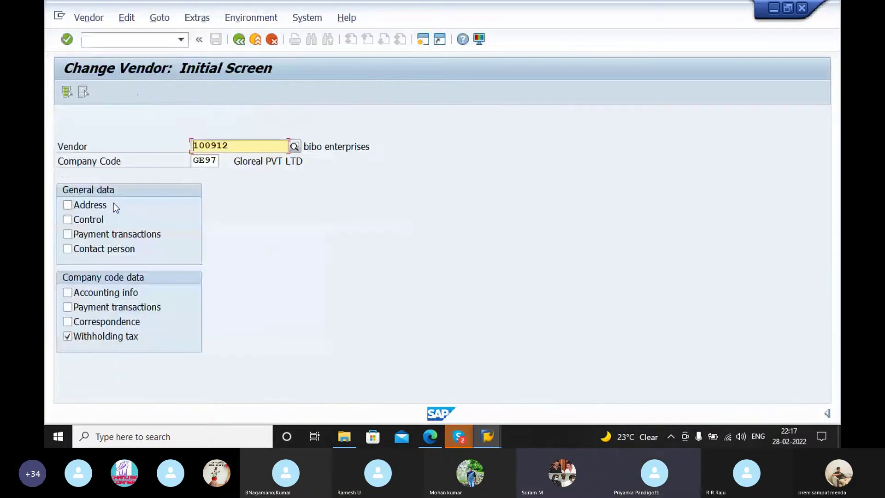
key(Return)
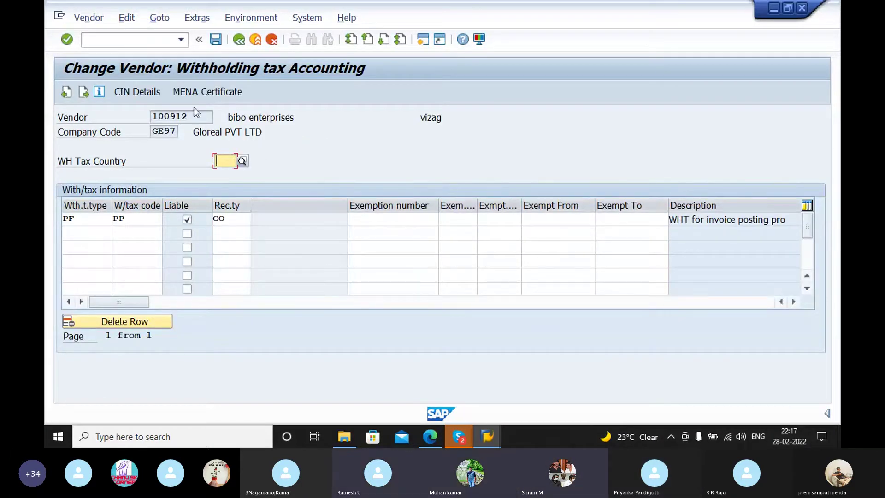
click(147, 93)
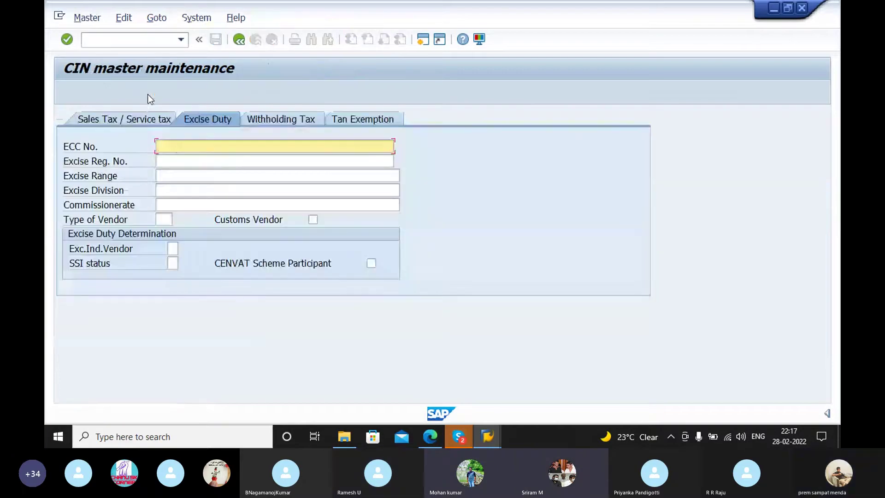
click(345, 119)
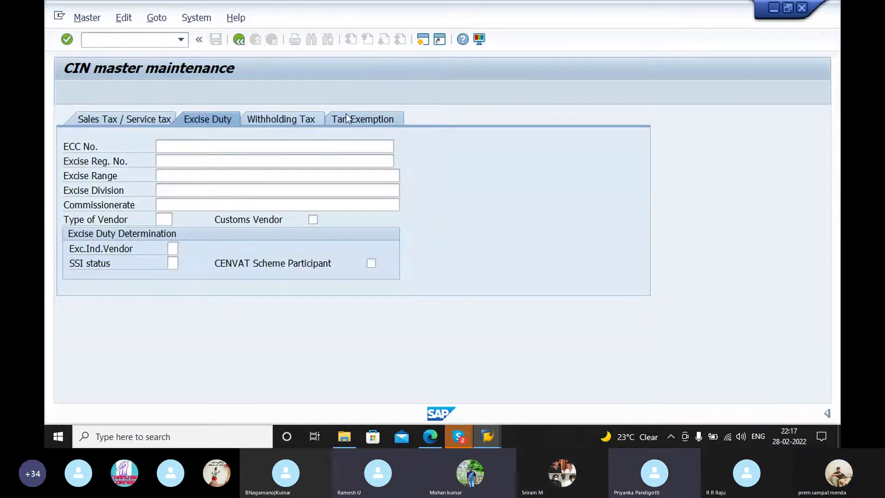
click(303, 122)
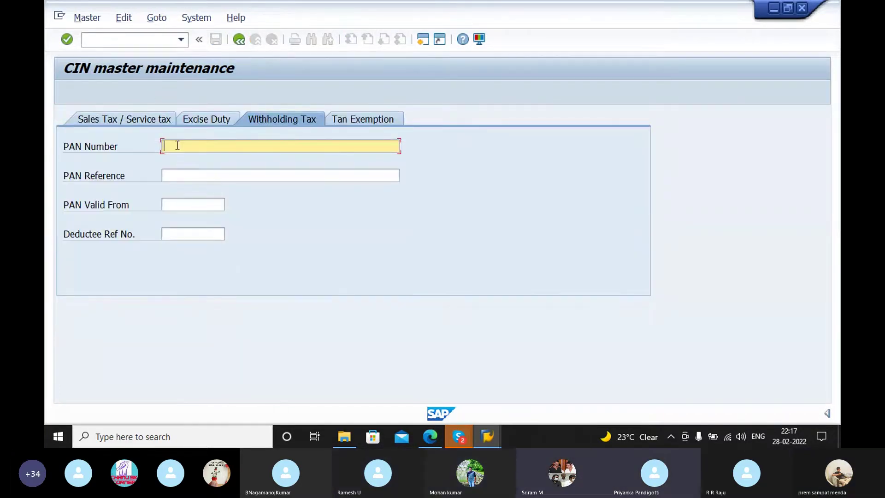
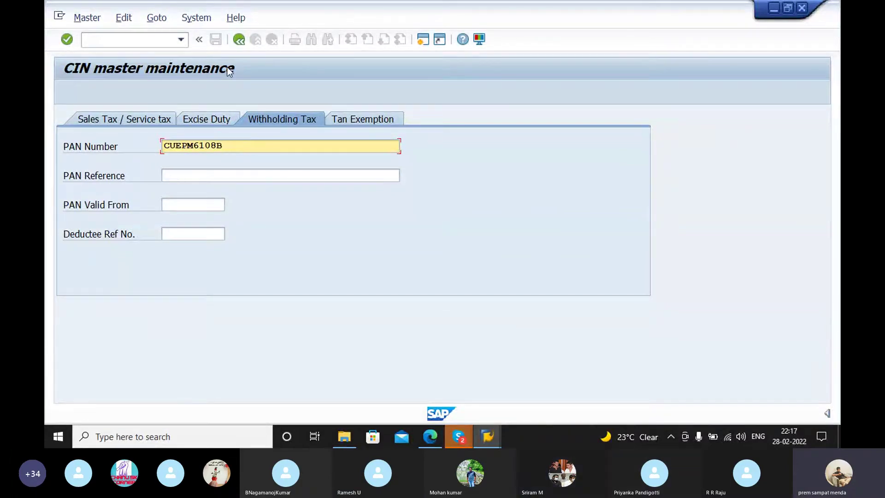
Step: Enter the vendor's PAN number, go back and save the vendor changes
click(243, 39)
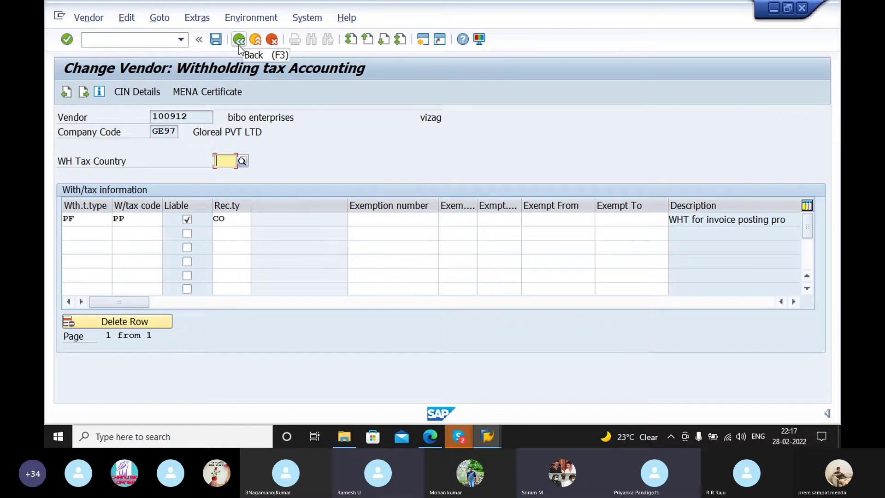
click(217, 40)
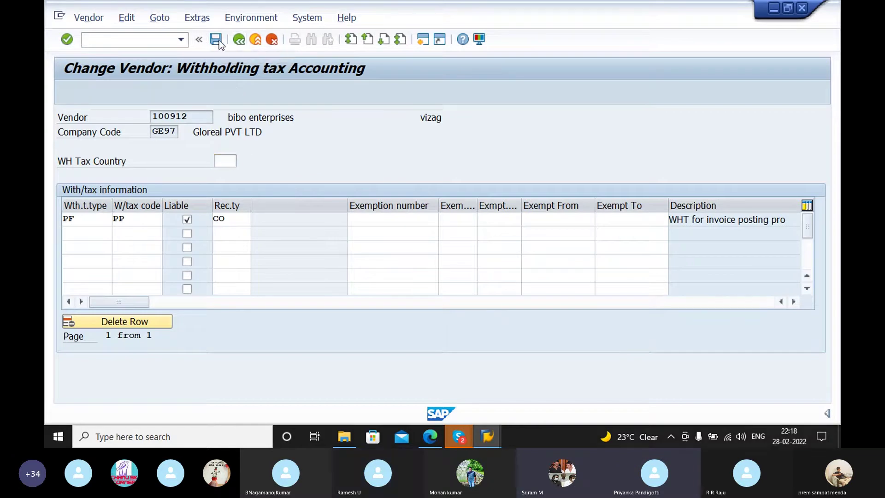
click(150, 40)
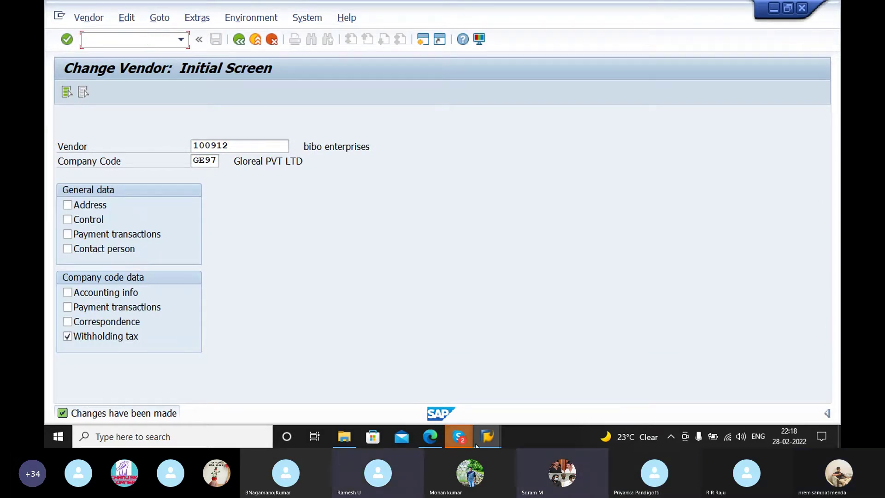
Step: In the vendor invoice window, select vendor BIBO ENTERPRISES via the search help
click(487, 436)
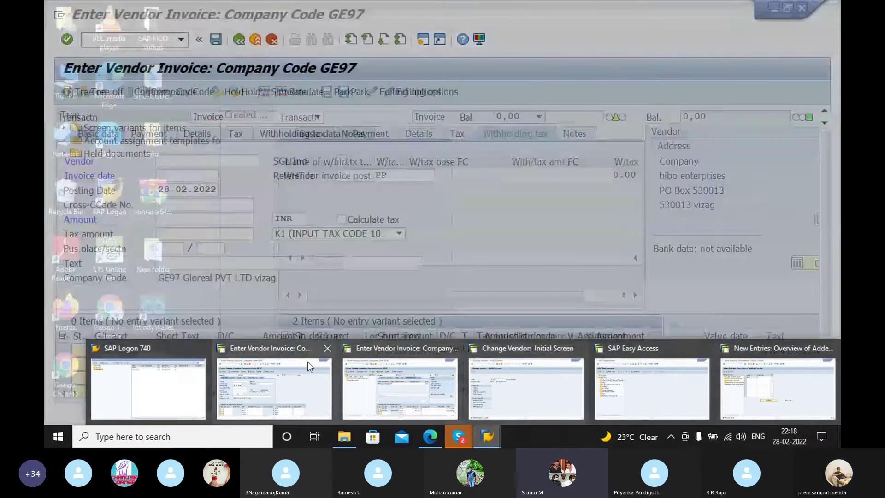
click(308, 361)
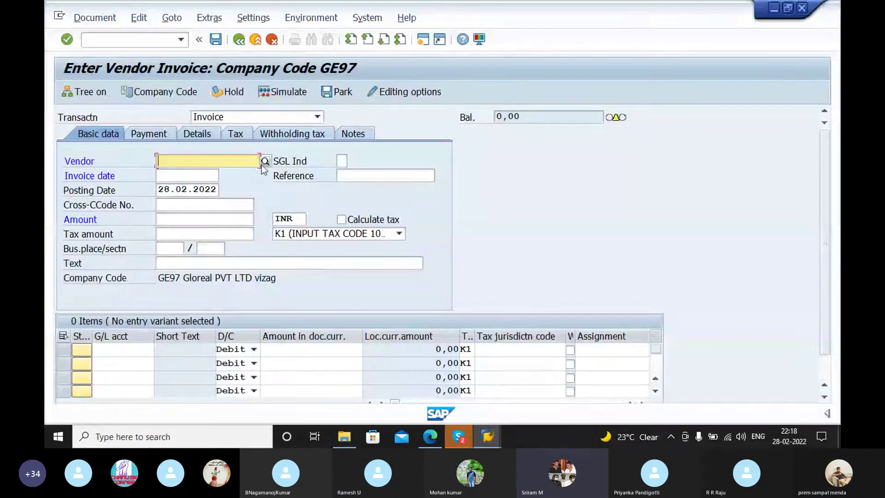
click(238, 39)
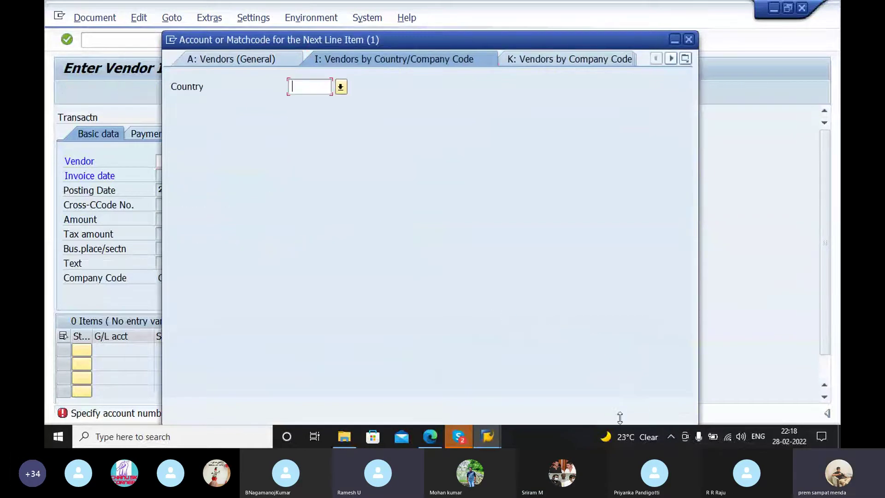
click(643, 406)
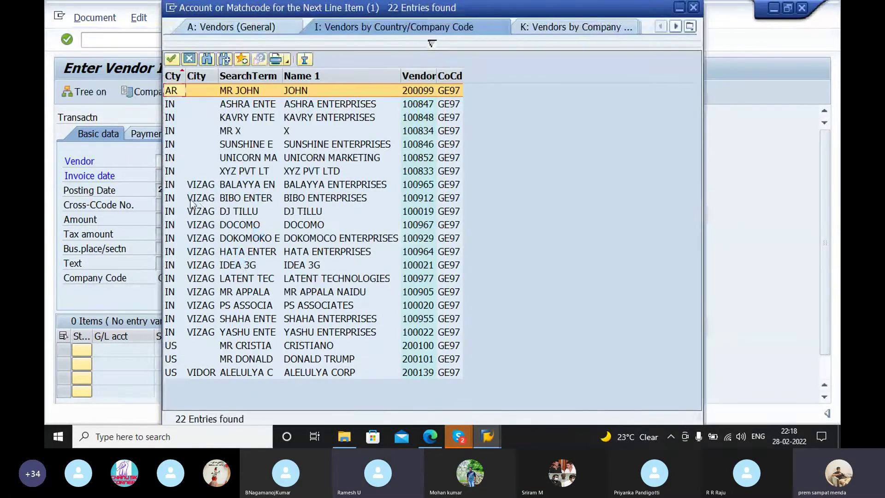
click(190, 203)
click(174, 59)
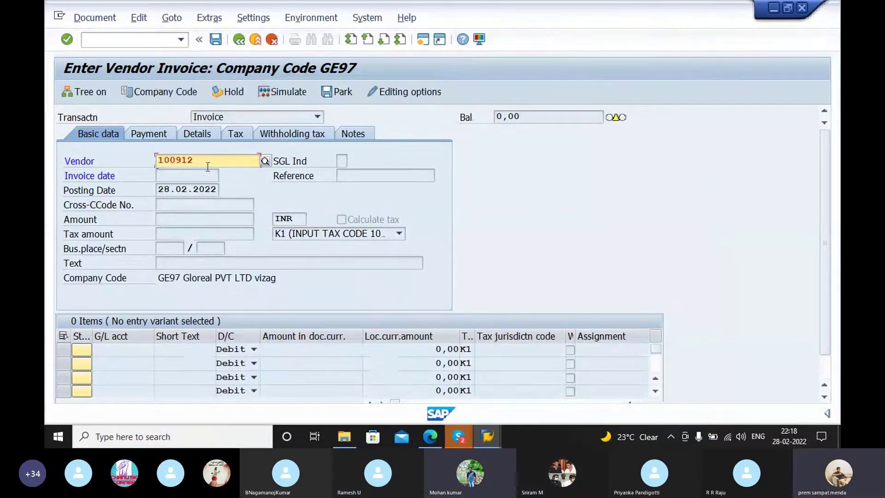
key(Return)
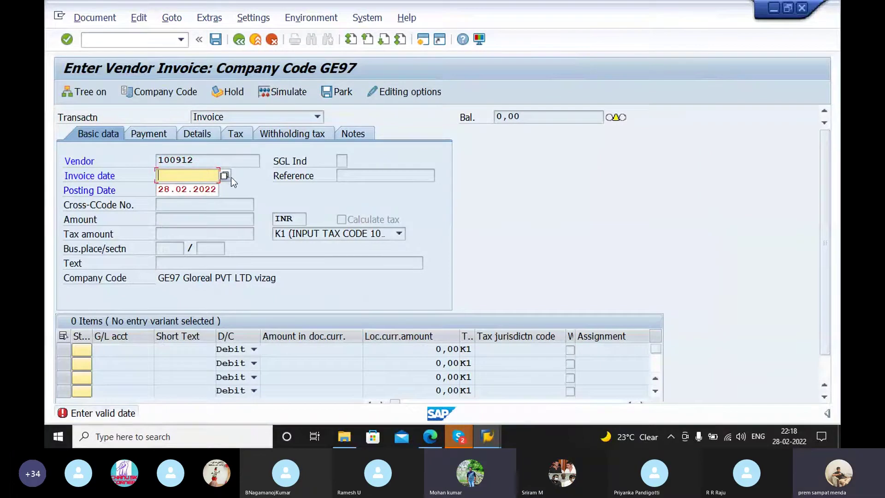
Step: Set the invoice date to 28.02.2022 and cancel leaving the invoice
click(225, 176)
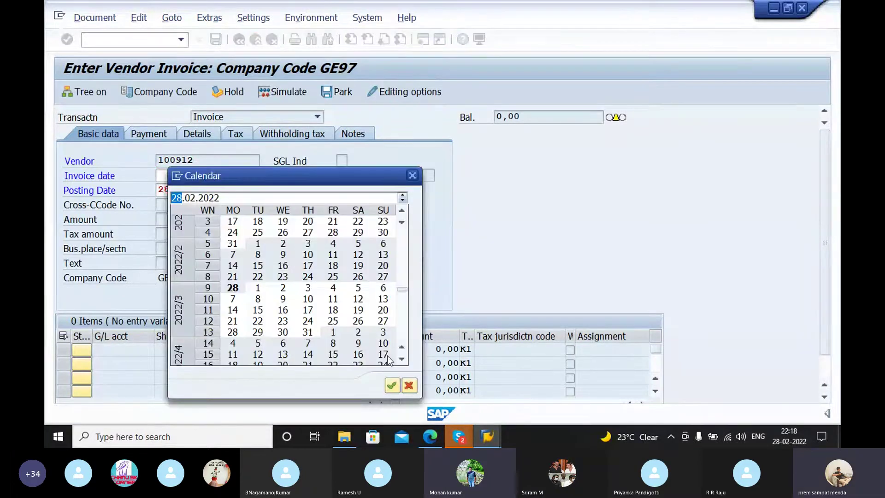
click(392, 385)
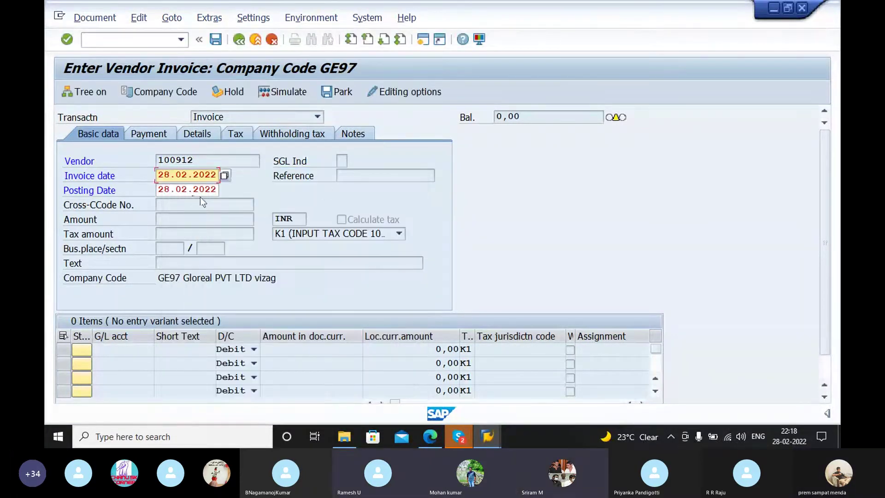
key(F3)
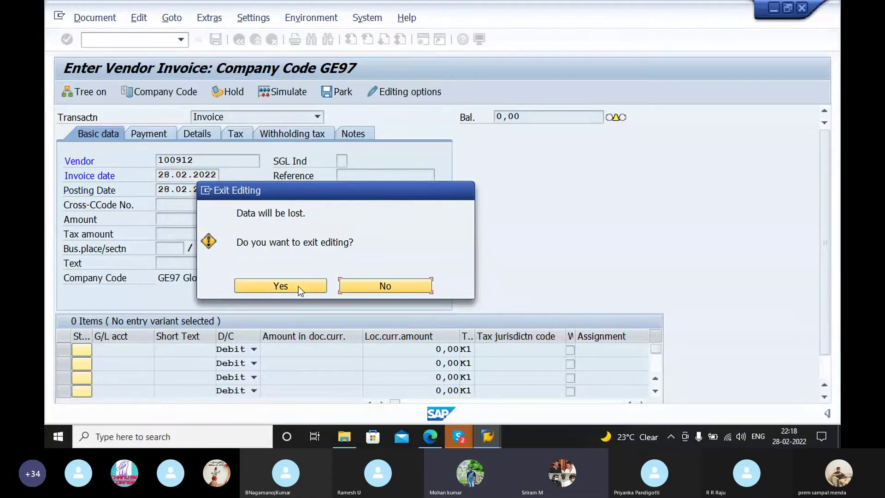
click(398, 286)
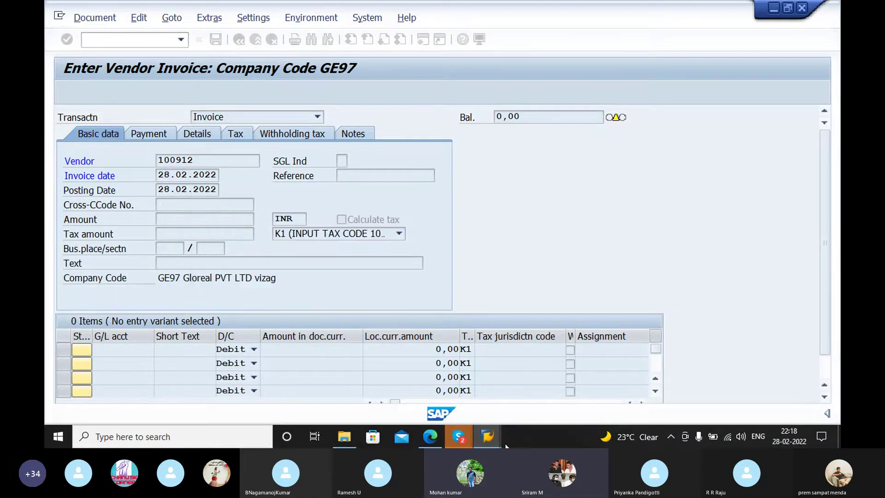
Step: Close the New Entries, SAP Easy Access and duplicate vendor invoice windows
mouse_move(489, 438)
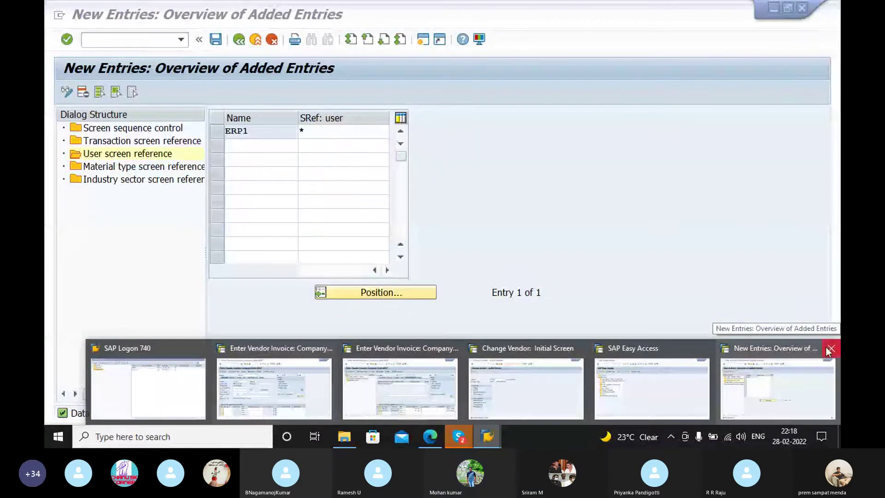
click(829, 348)
click(796, 348)
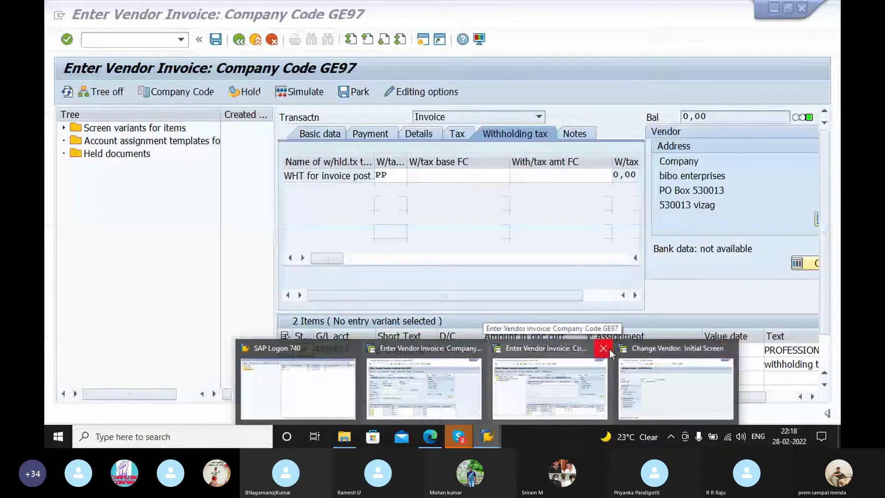
click(608, 349)
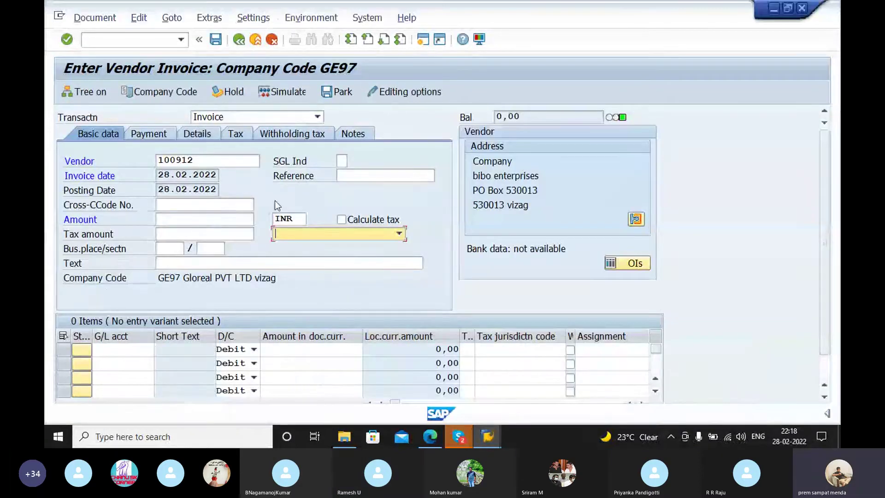
Step: Enter invoice amount 10000 and reference ref 41
click(213, 205)
click(209, 218)
text(10000)
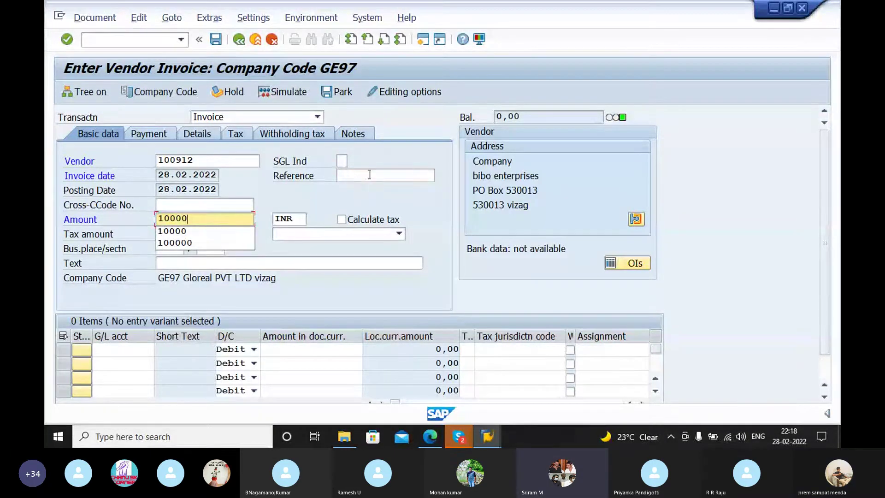
click(370, 175)
text(re)
text(f 44)
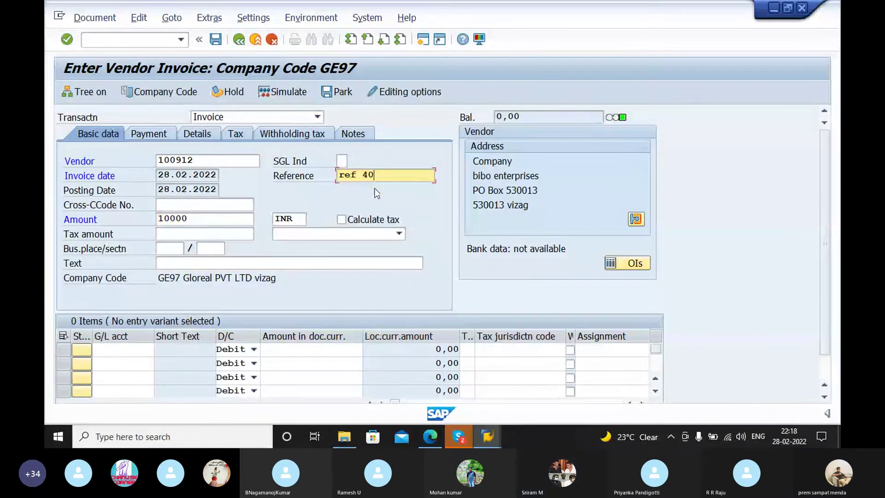
key(BackSpace)
text(1)
Step: Set business place/section V001 / V001 and header text PROFESSIONAL FEE PAID
click(207, 233)
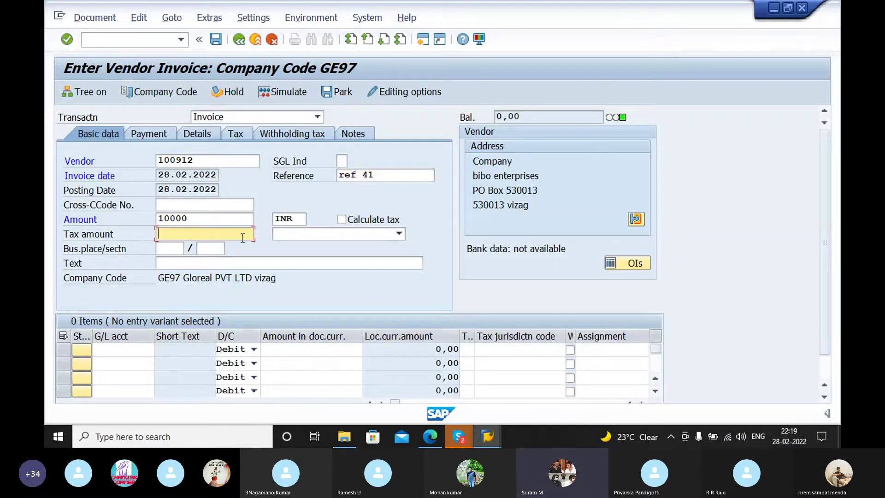
key(Tab)
text(V001)
key(Tab)
text(V001)
click(198, 263)
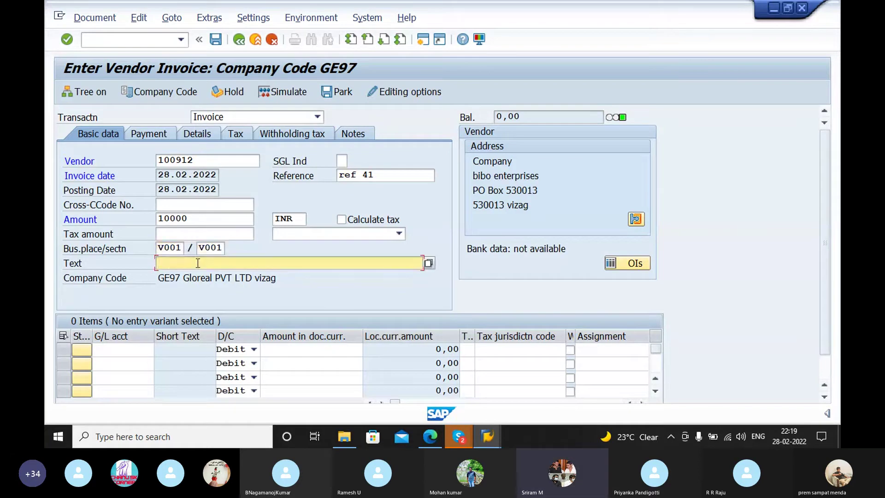
text(c)
key(BackSpace)
text(p)
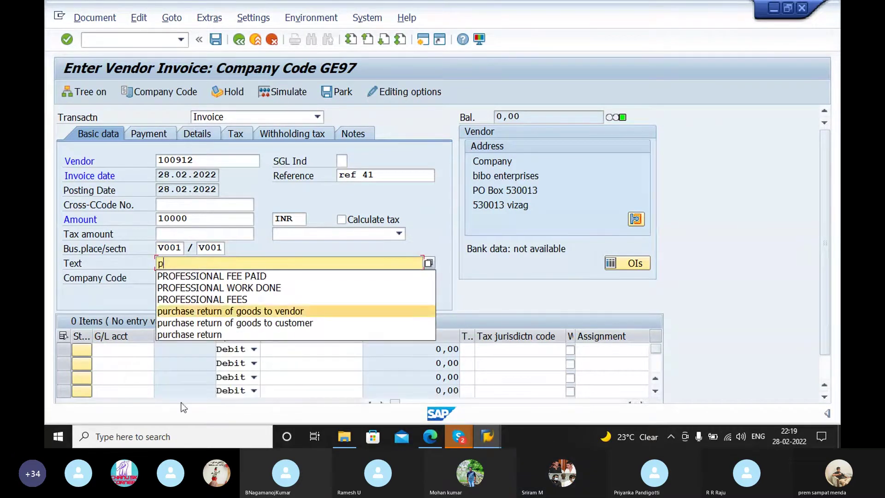
click(226, 276)
click(120, 348)
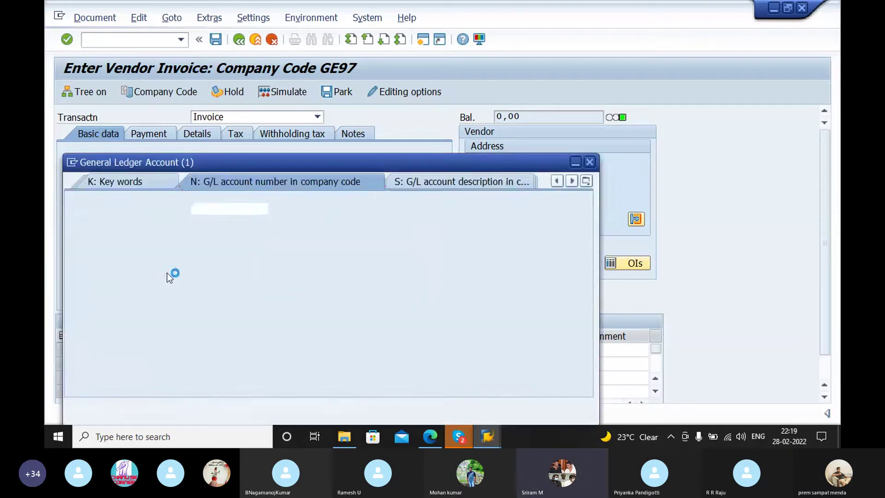
Step: Enter line item G/L 400303 with amount 10000 and text PROFESSIONAL FEE PAID, then validate
click(548, 409)
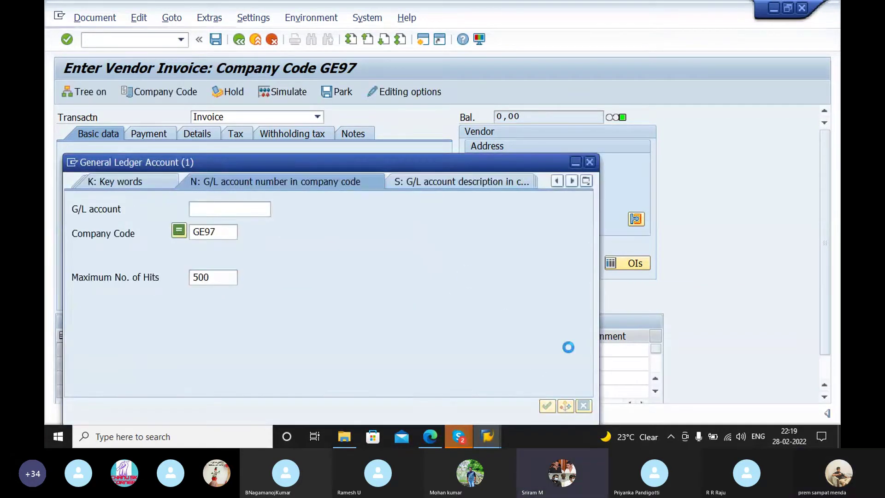
scroll(120, 350, down, 2)
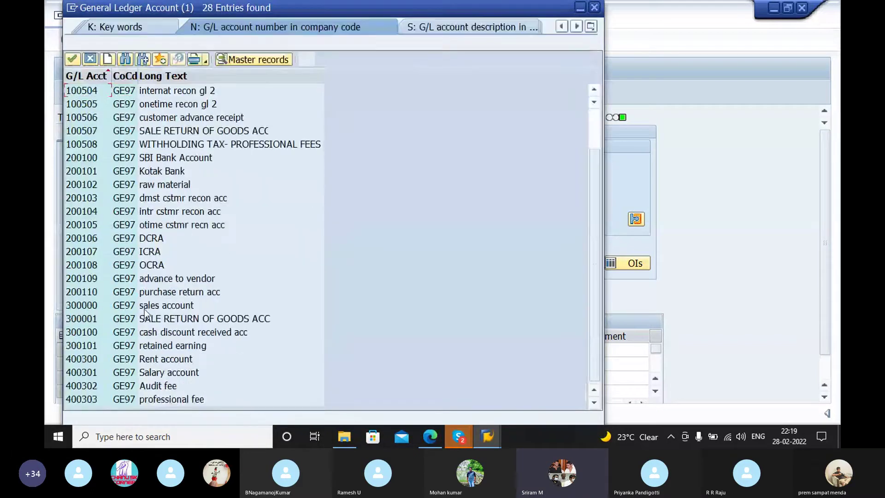
click(95, 397)
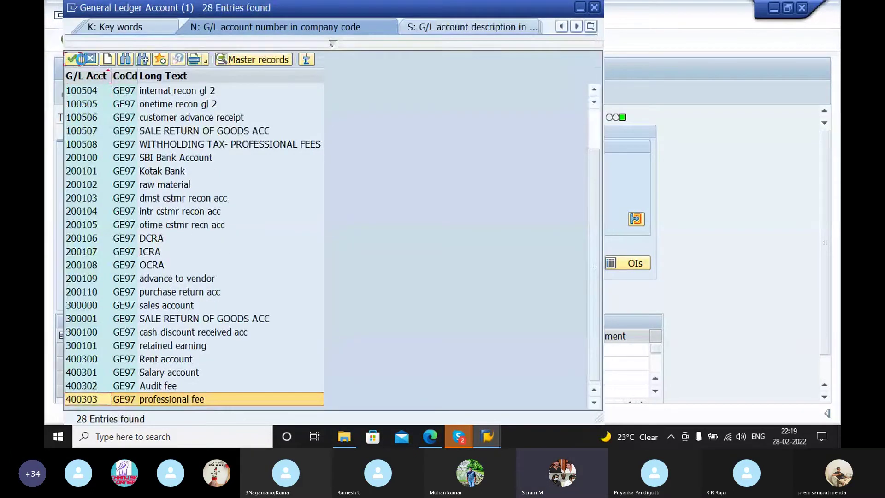
key(Return)
click(294, 349)
text(1)
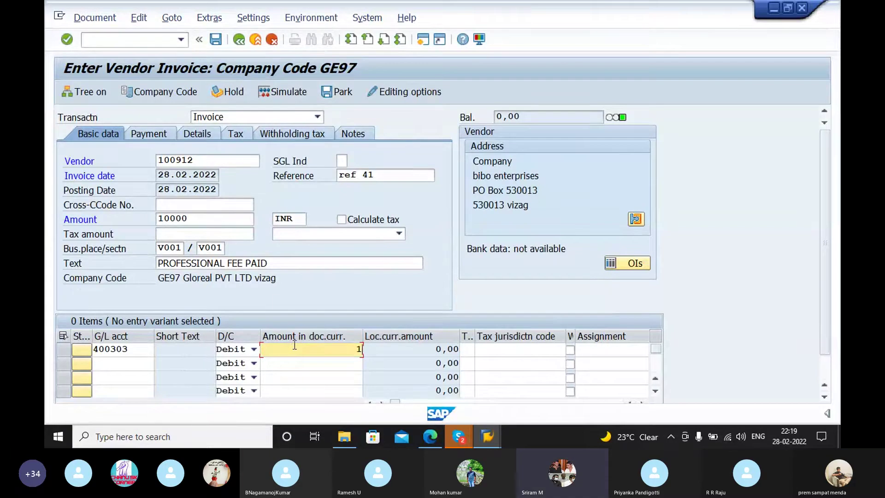
key(Tab)
key(Tab)
key(Tab)
key(Tab)
key(Tab)
key(Tab)
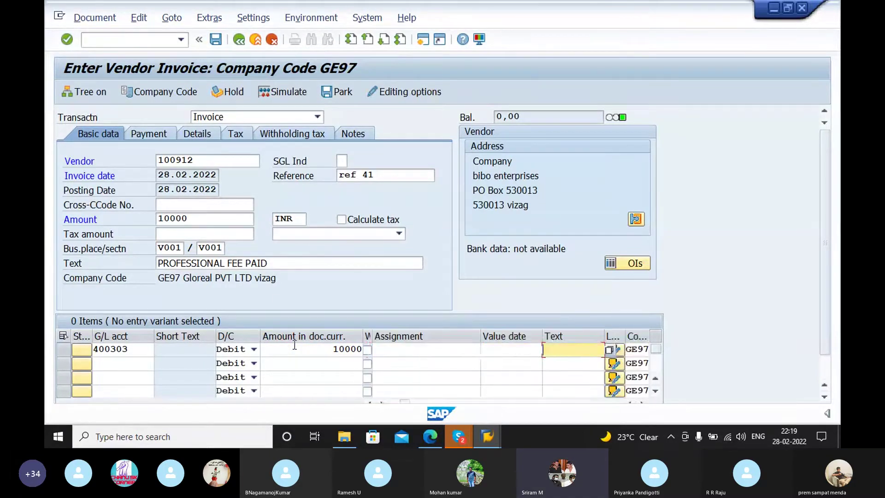
key(BackSpace)
click(578, 362)
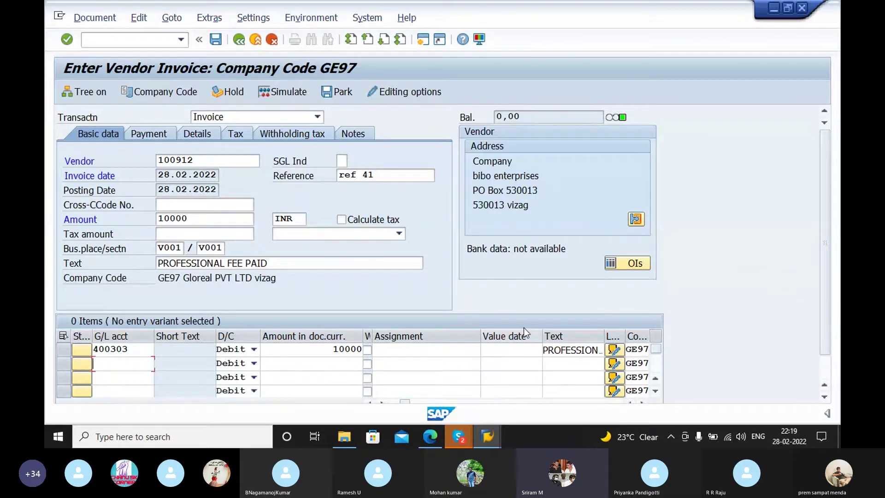
key(Return)
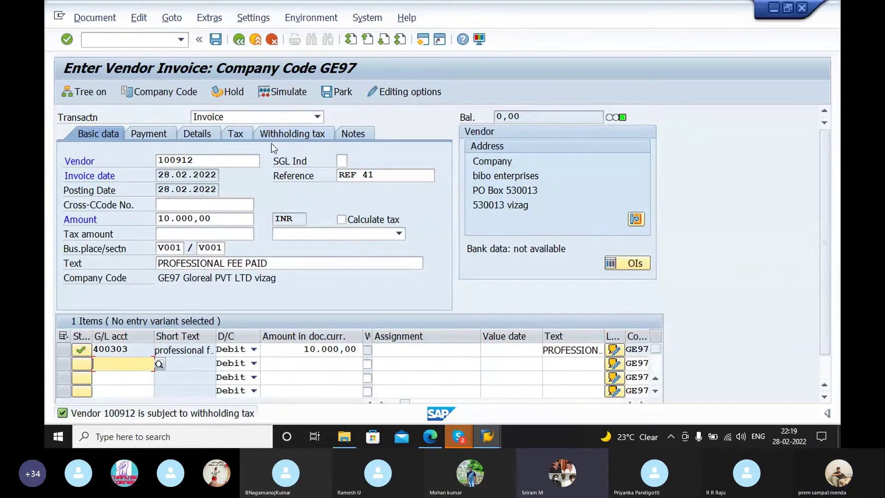
Step: Review the withholding tax tab and simulated posting, then switch to Change Vendor for 100912
click(281, 132)
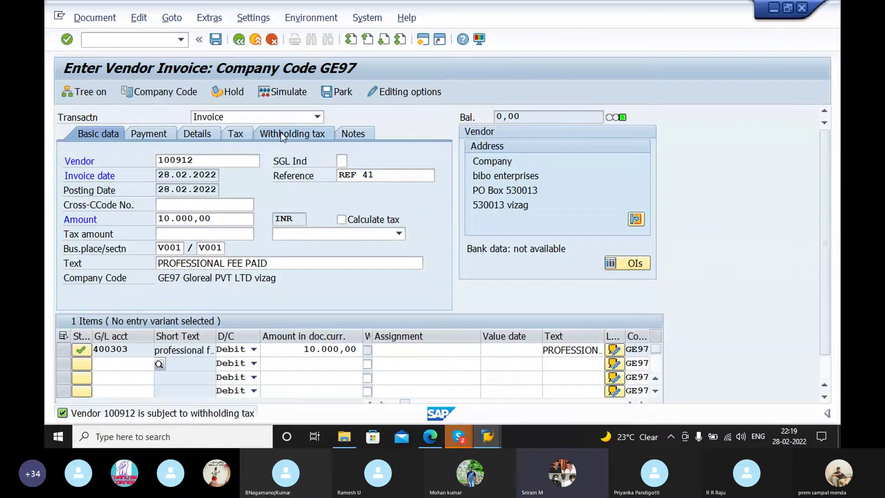
click(82, 134)
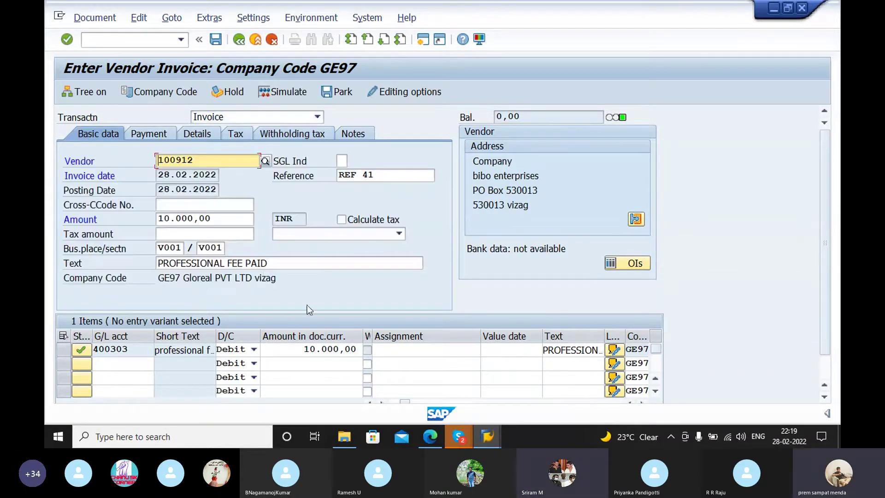
click(292, 91)
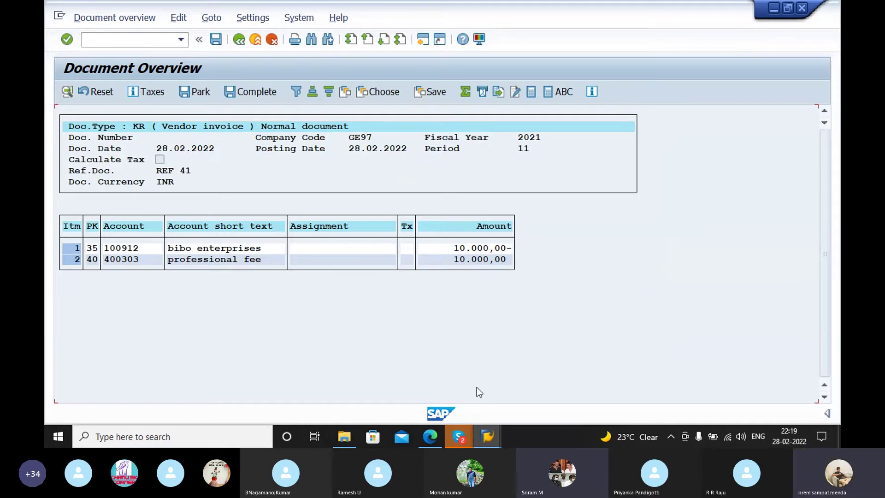
click(240, 39)
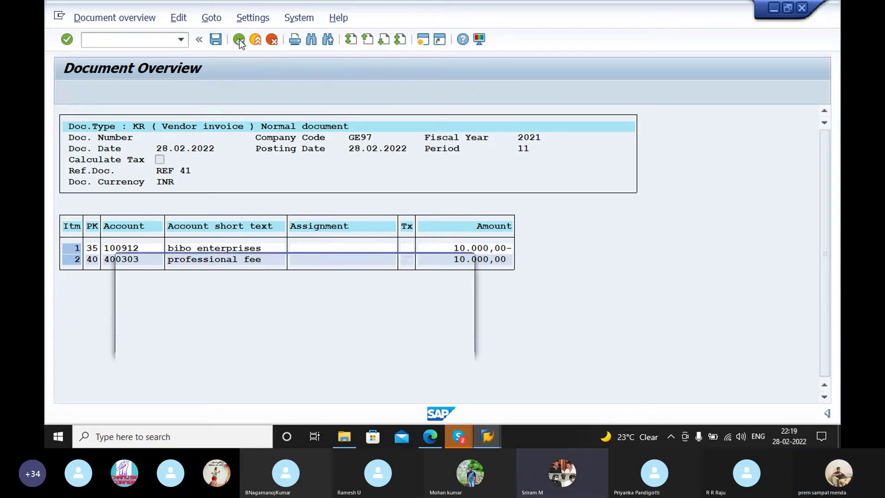
click(444, 341)
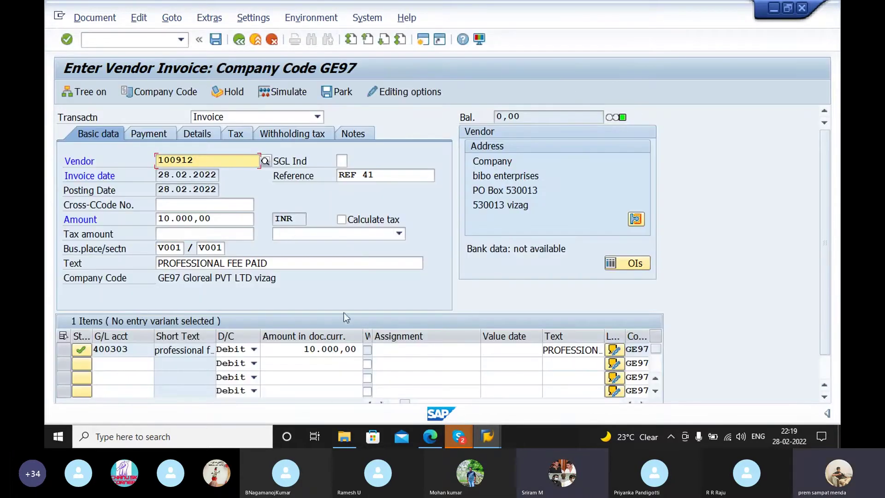
mouse_move(487, 437)
click(648, 388)
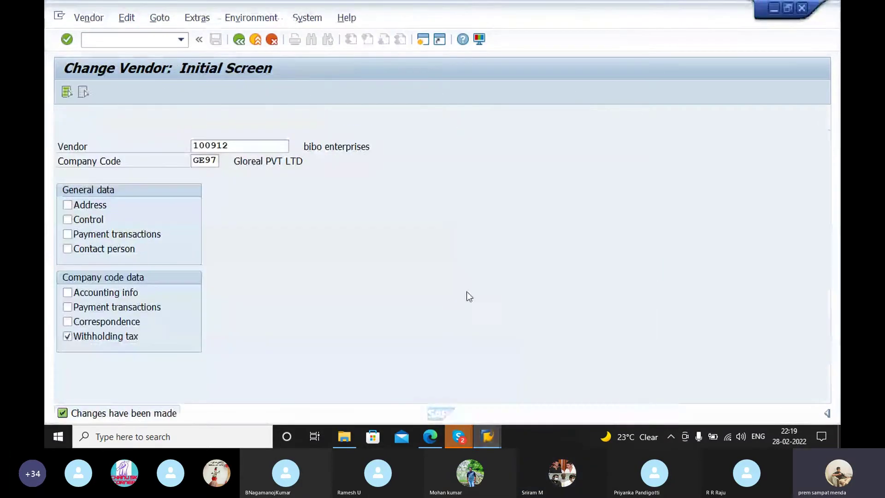
Step: In FS00, tick Post Automatically Only on G/L account 0100508 WITHHOLDING TAX and save
click(153, 42)
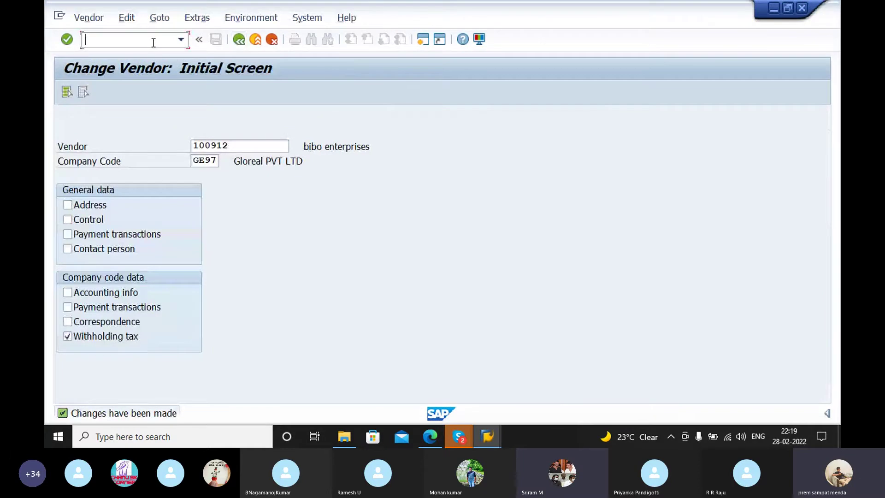
text(f)
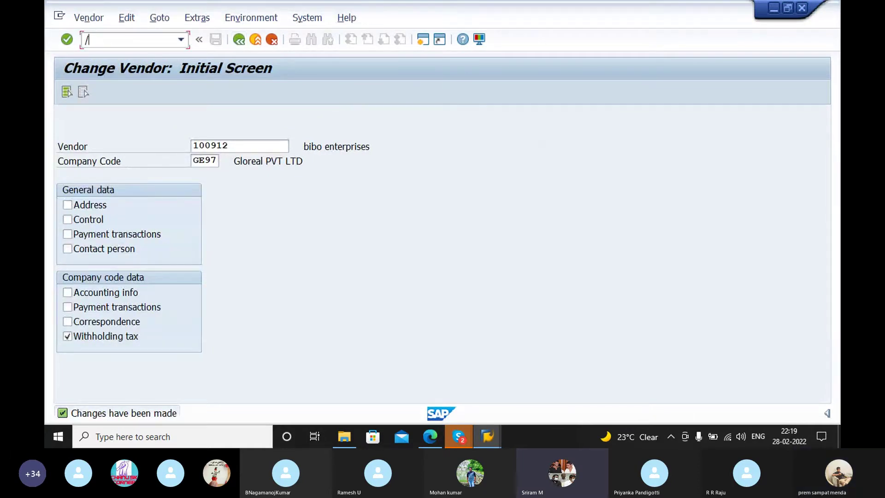
text(s00)
key(Return)
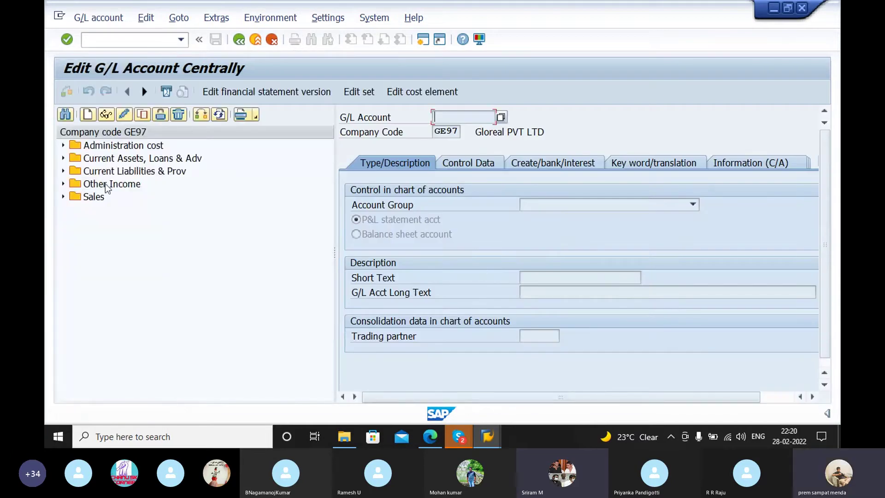
click(63, 171)
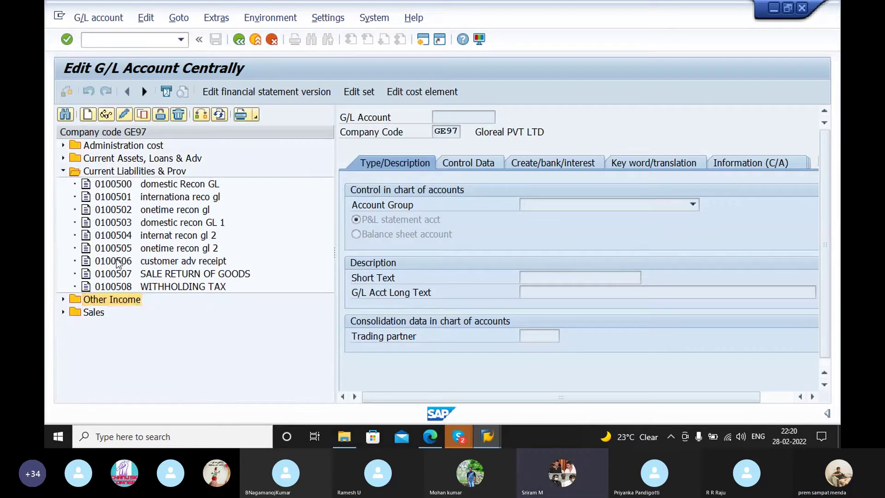
double_click(113, 287)
click(549, 161)
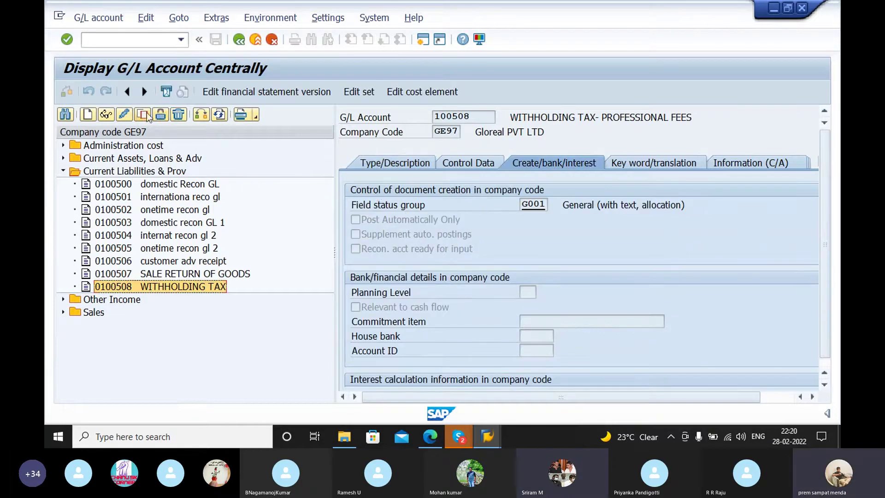
click(124, 114)
click(355, 220)
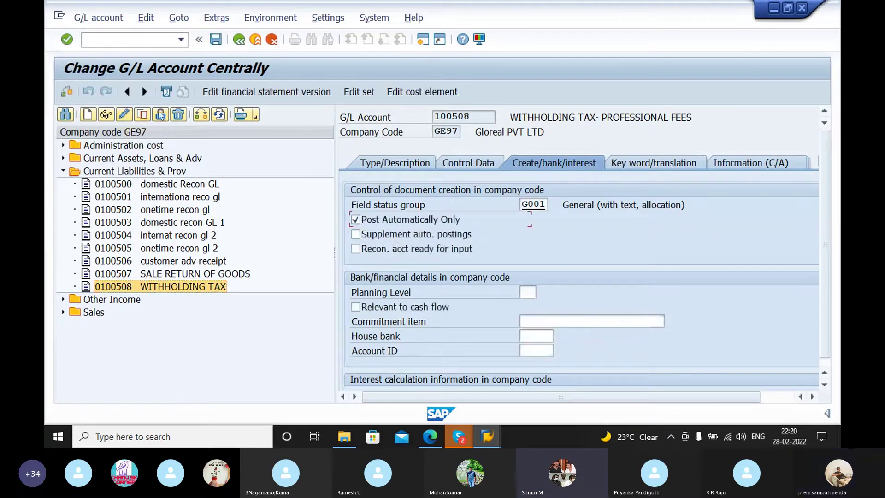
click(215, 39)
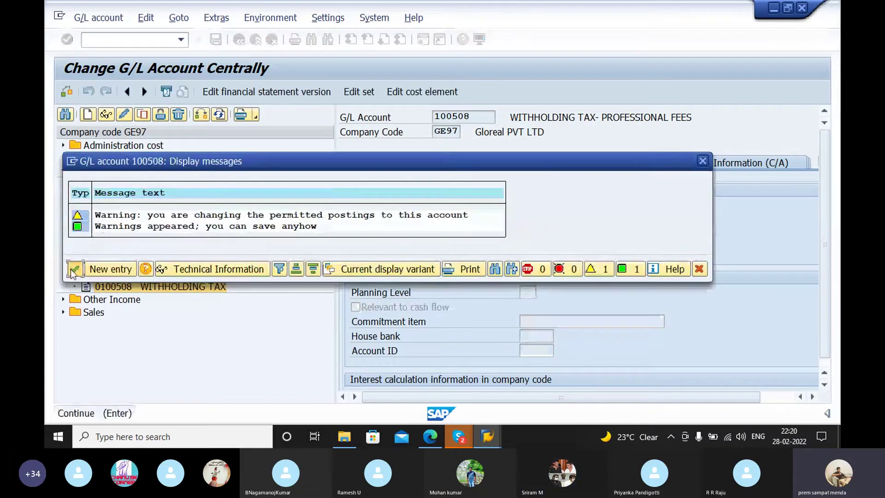
click(71, 269)
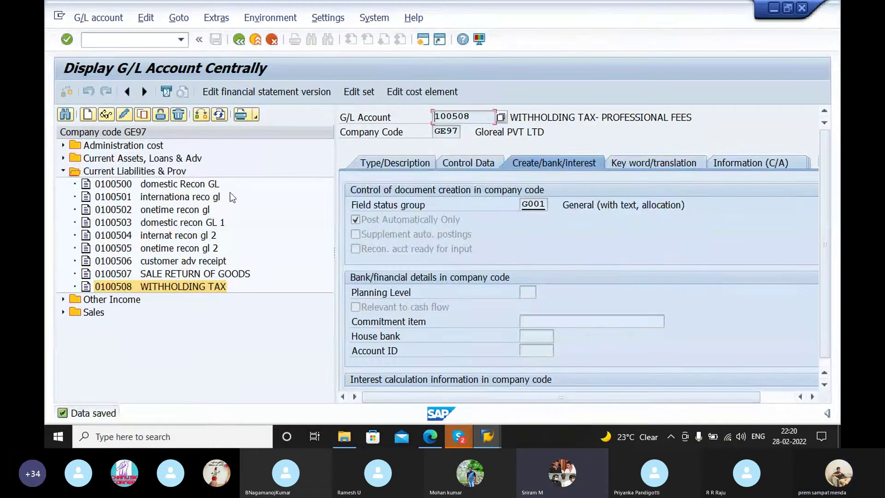
click(142, 40)
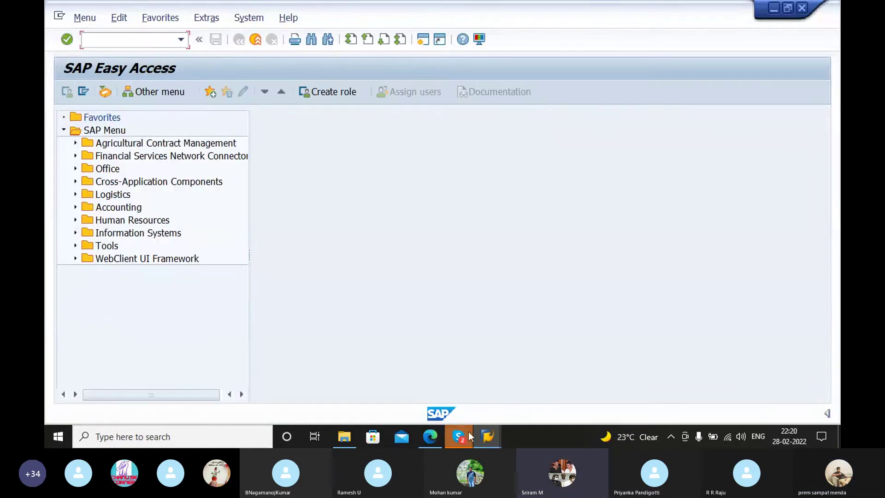
Step: Check the withholding tax code and simulate the vendor 100912 invoice posting again
mouse_move(487, 436)
click(483, 403)
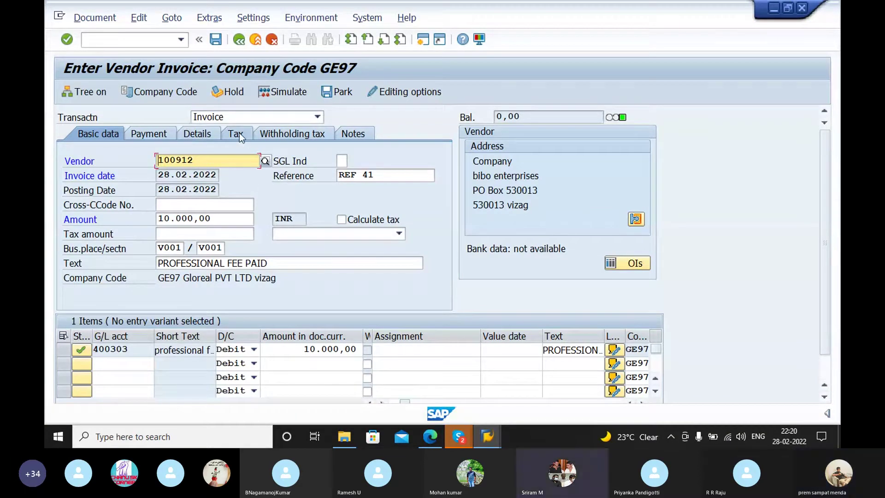
click(264, 133)
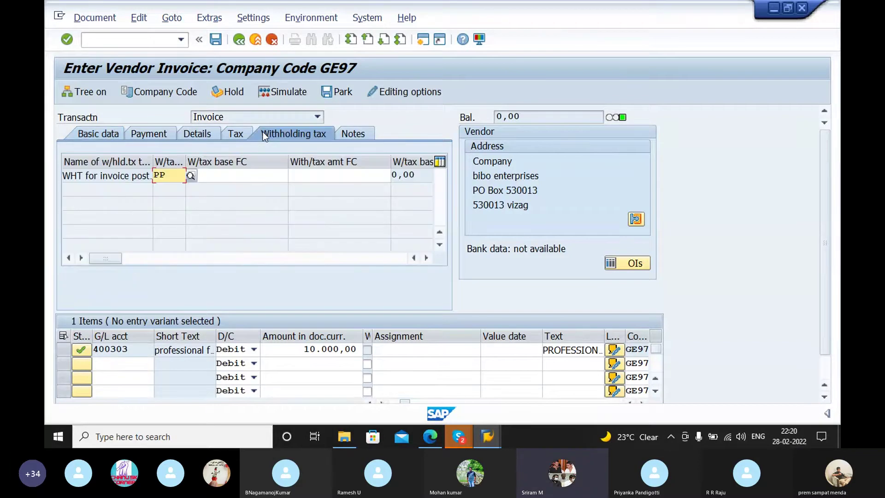
click(308, 224)
click(98, 133)
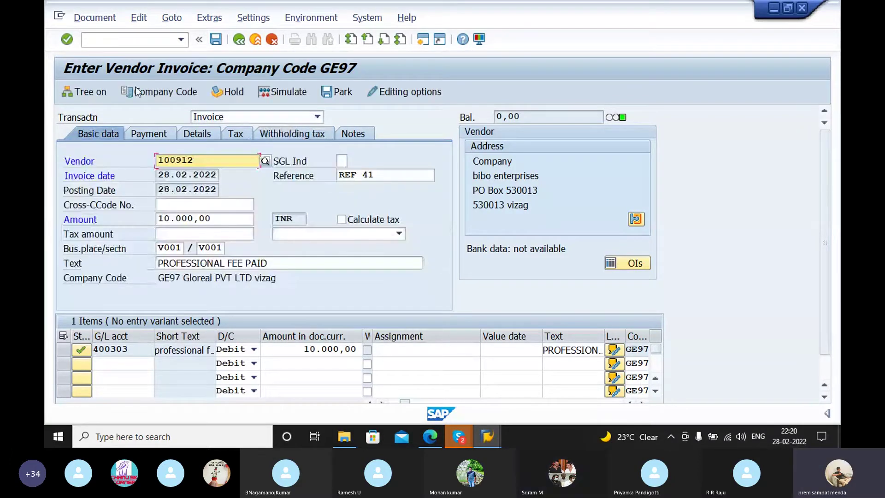
click(276, 90)
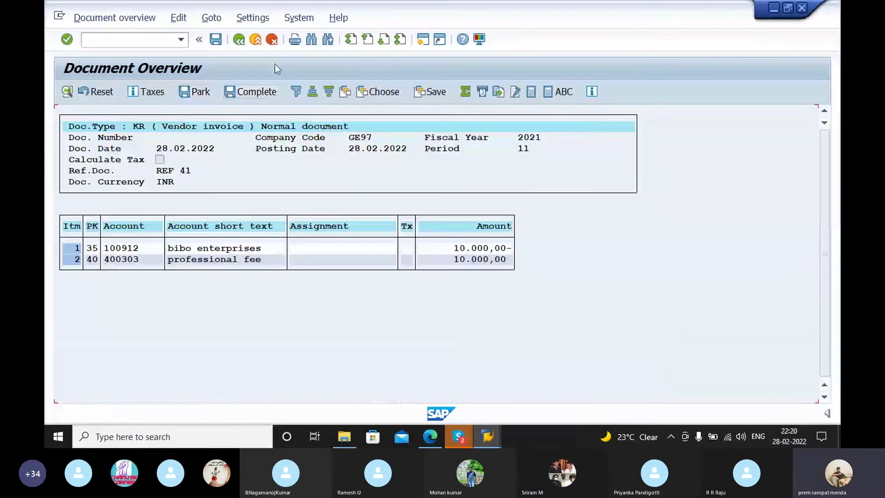
Step: Back out of the simulation and discard the unsaved invoice
click(239, 41)
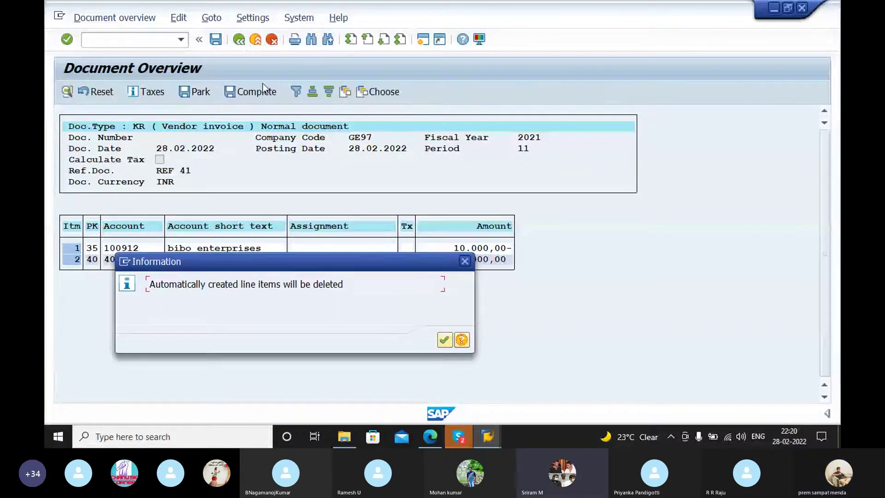
key(Return)
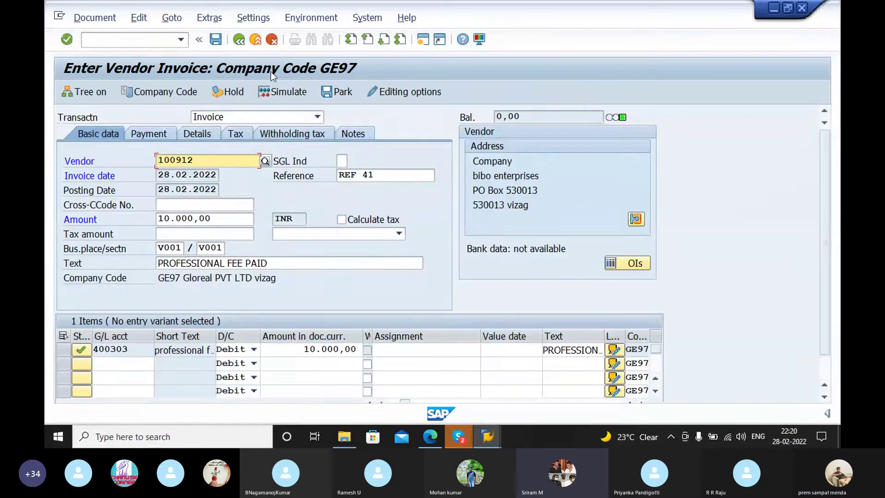
click(239, 41)
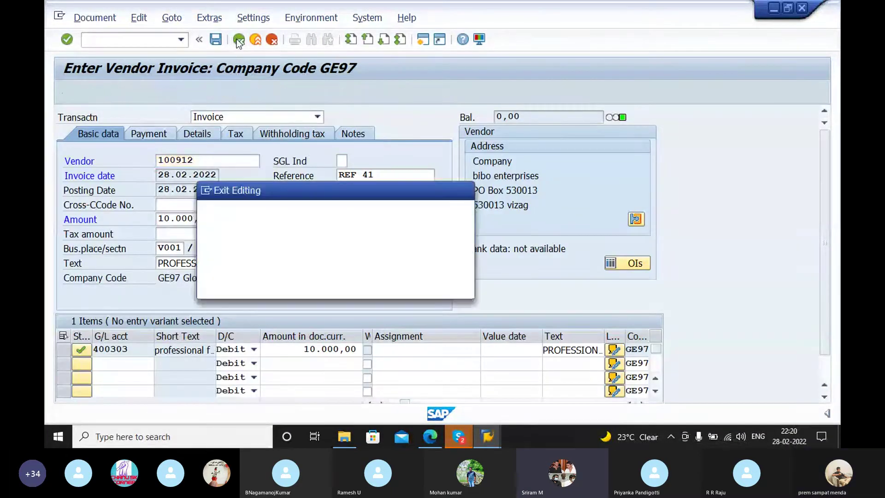
click(303, 289)
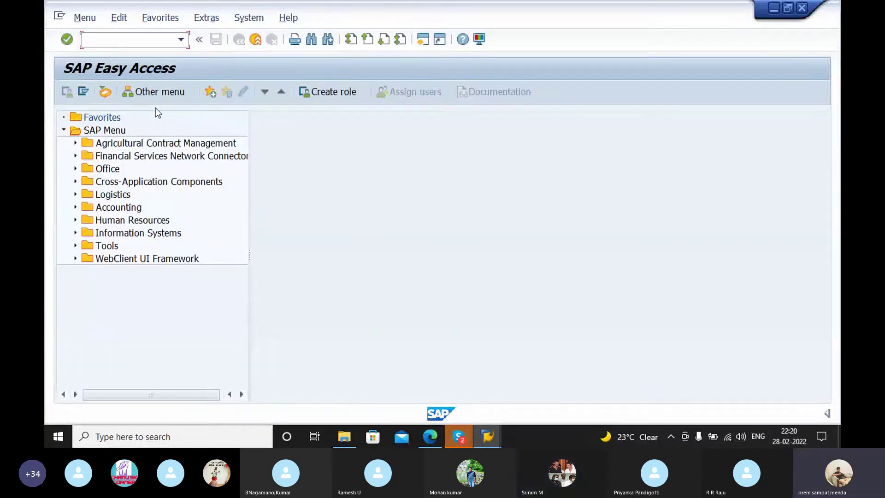
Step: Start a new vendor invoice with FB and enter vendor 100912
text(fb60)
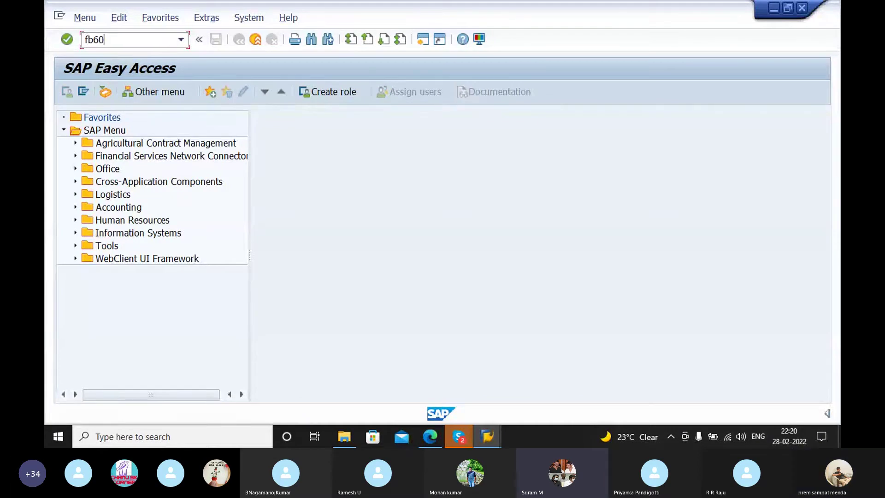
key(Return)
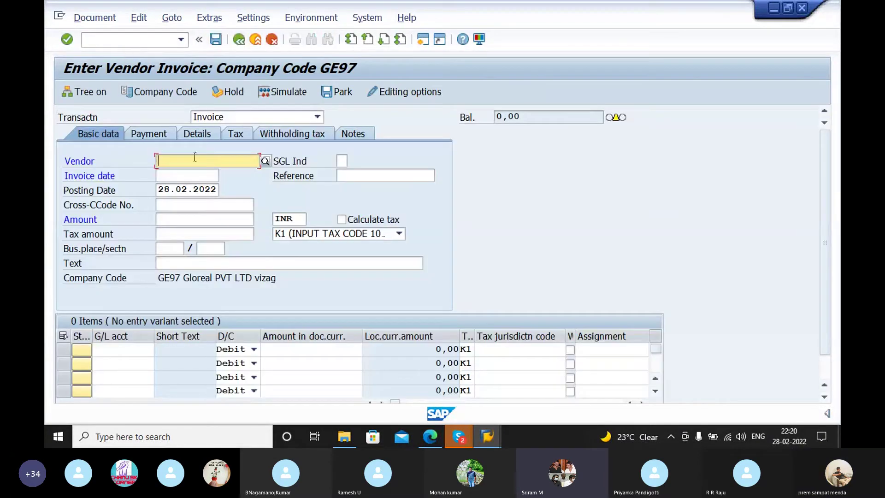
click(195, 158)
click(195, 170)
click(266, 159)
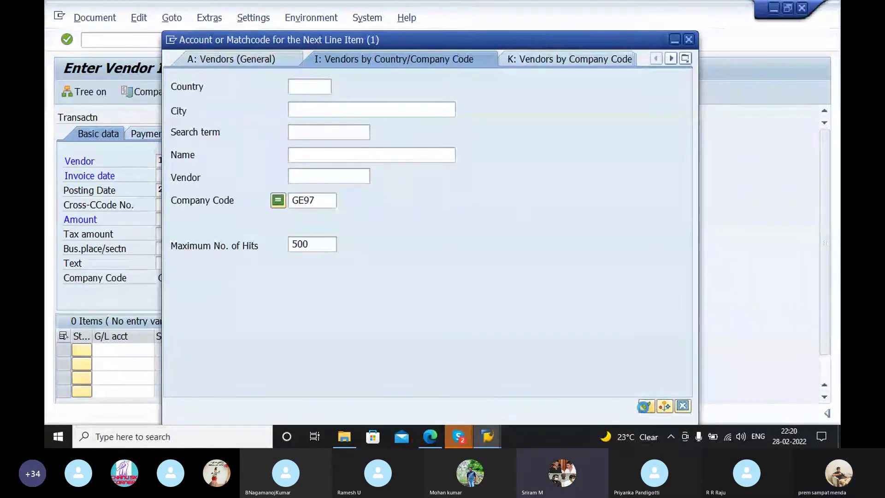
click(646, 405)
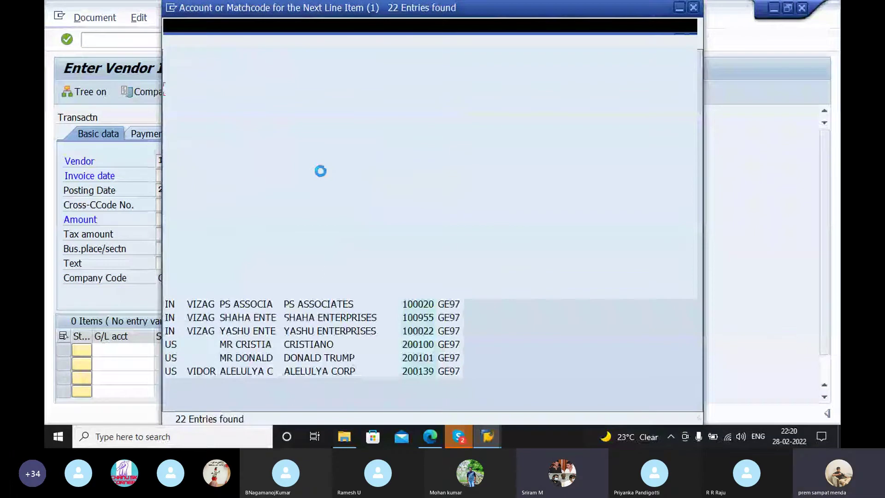
key(Escape)
Step: Enter reference ref 41, invoice date 28.02.2022, amount 10000, and clear the K1 tax code
click(353, 177)
text(re)
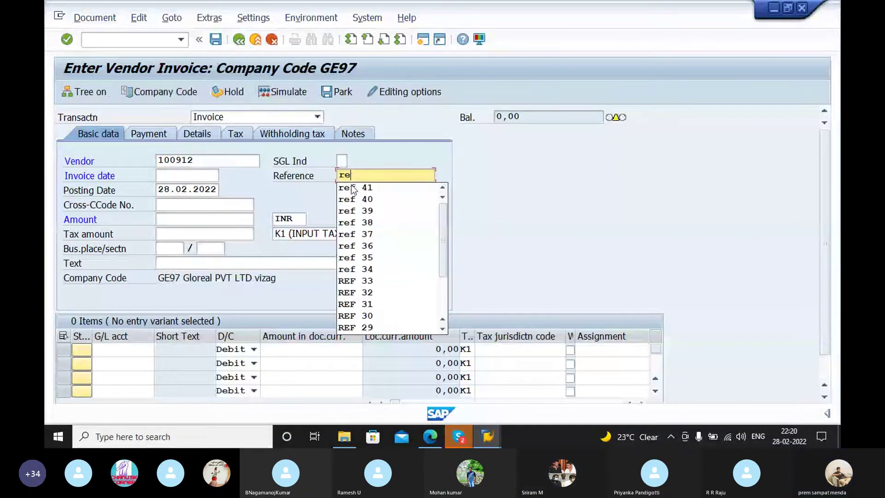
click(352, 189)
click(186, 177)
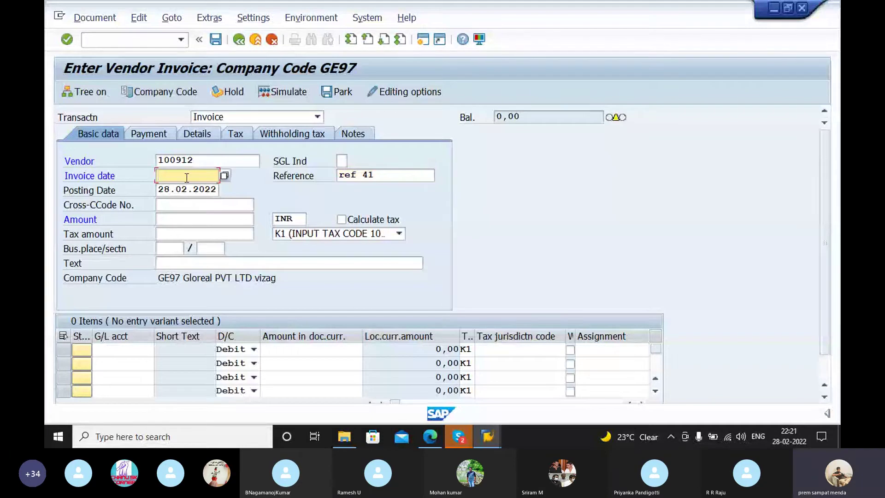
click(186, 177)
click(189, 188)
click(193, 220)
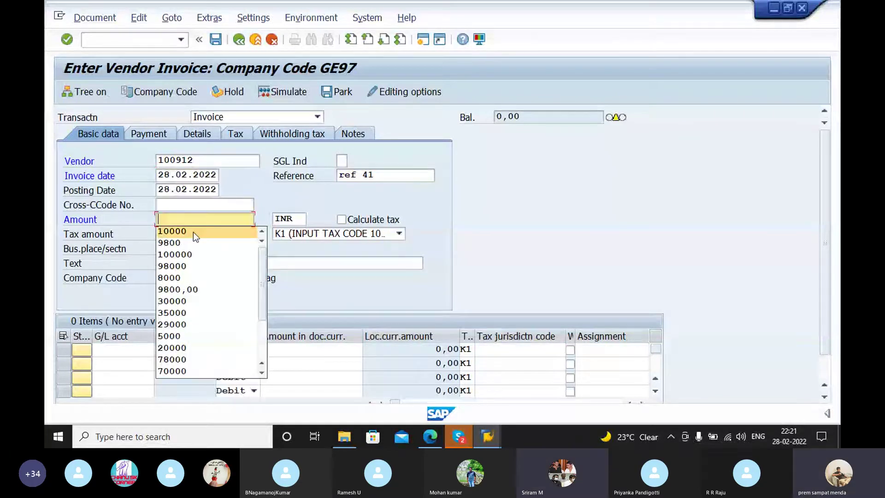
click(193, 231)
click(189, 234)
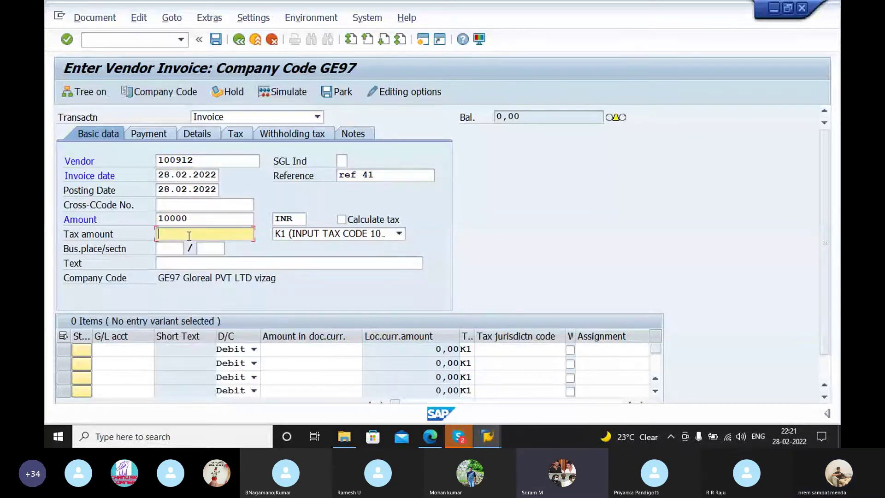
click(291, 233)
click(283, 397)
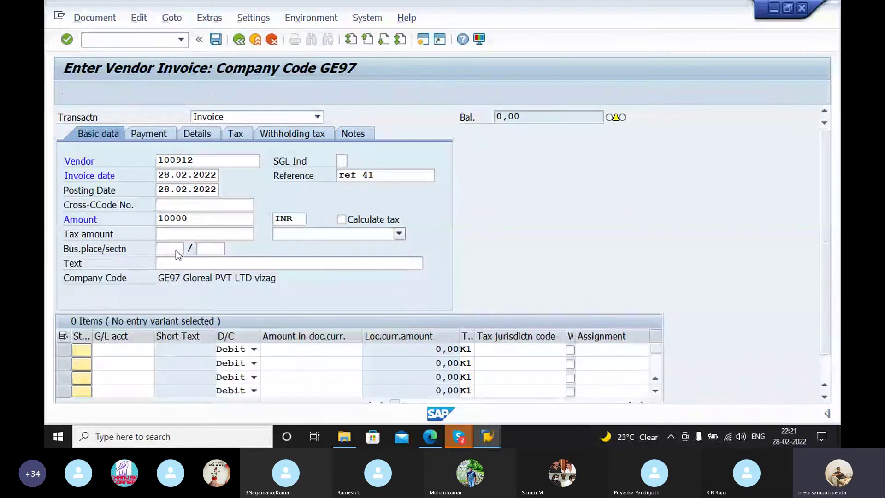
Step: Set business place and section to V001/V001 and header text PROFESSIONAL FEE PAID
click(172, 250)
text(V)
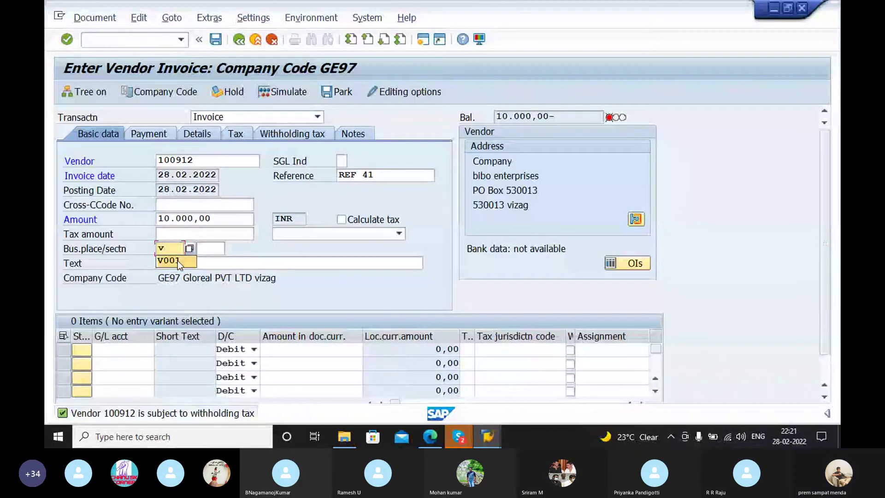
click(168, 259)
click(204, 248)
text(V)
click(205, 262)
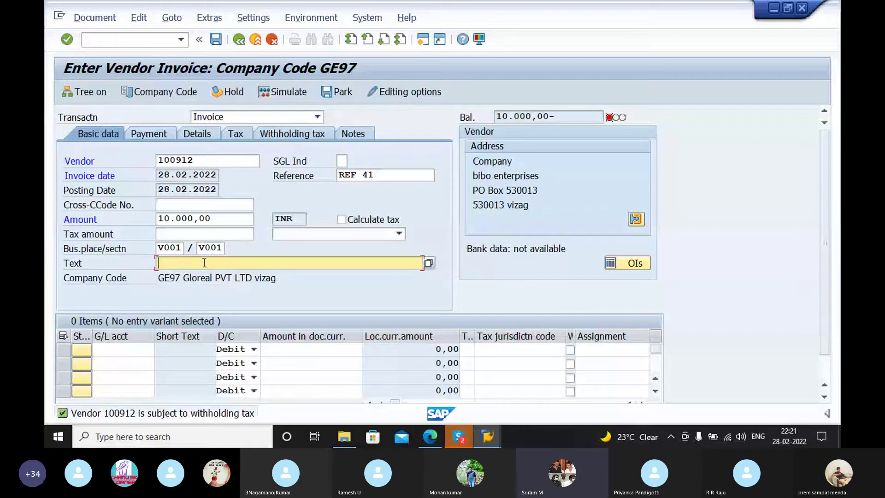
click(205, 274)
click(131, 353)
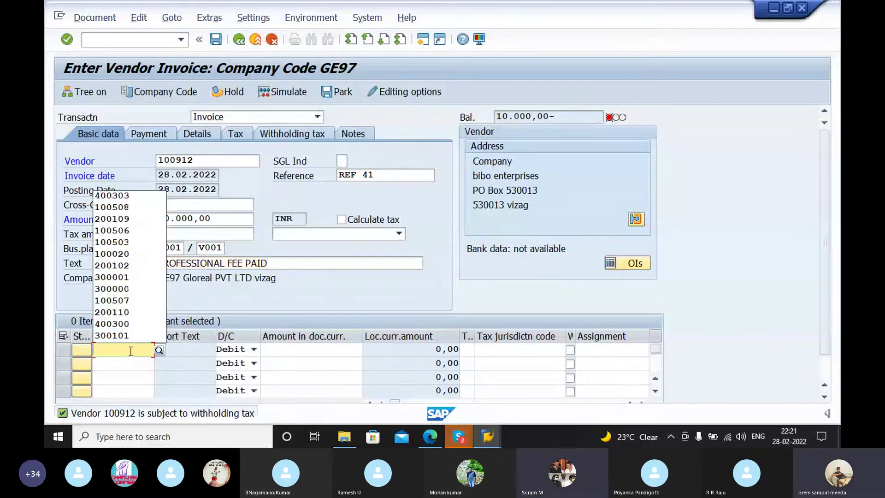
Step: Add a 10000 debit item to G/L 400303 with text PROFESSIONAL FEE PAID, then simulate
click(123, 195)
click(303, 349)
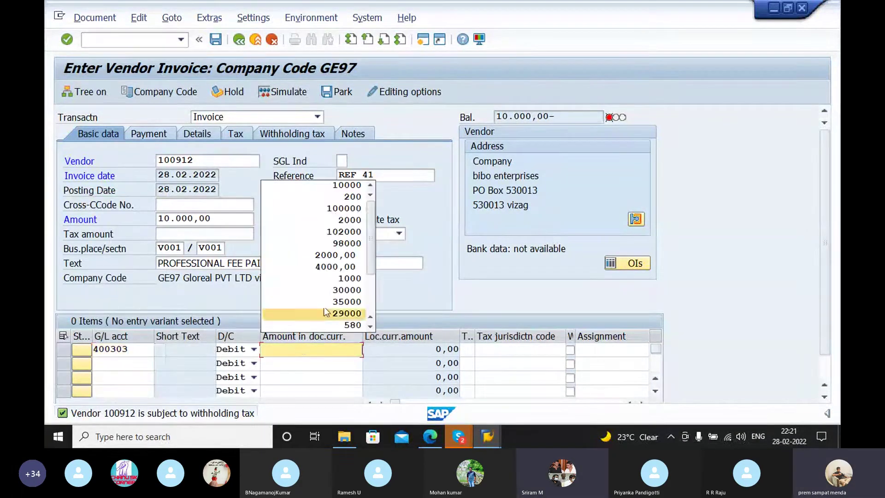
click(346, 185)
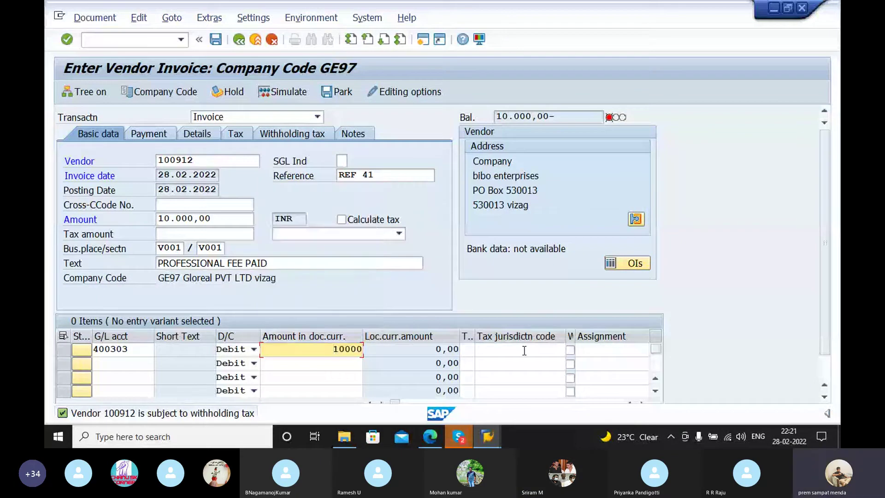
click(525, 351)
key(Tab)
key(Tab)
key(Tab)
key(Tab)
click(571, 348)
click(576, 231)
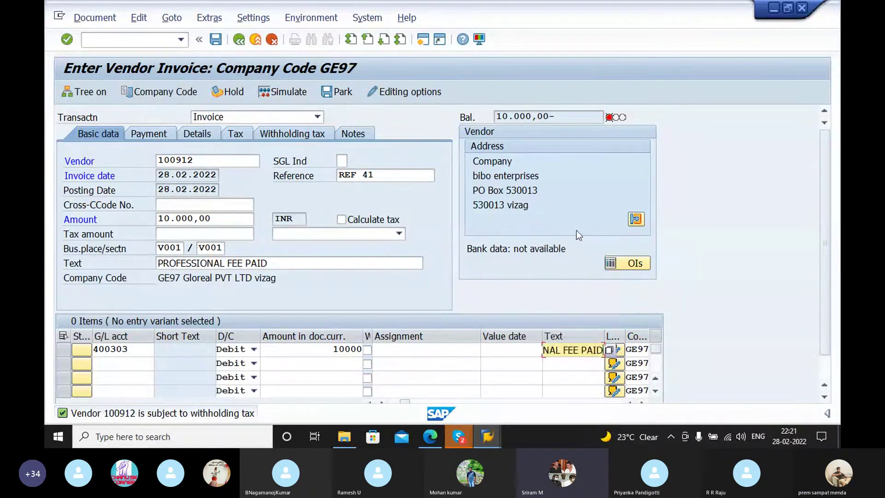
key(Return)
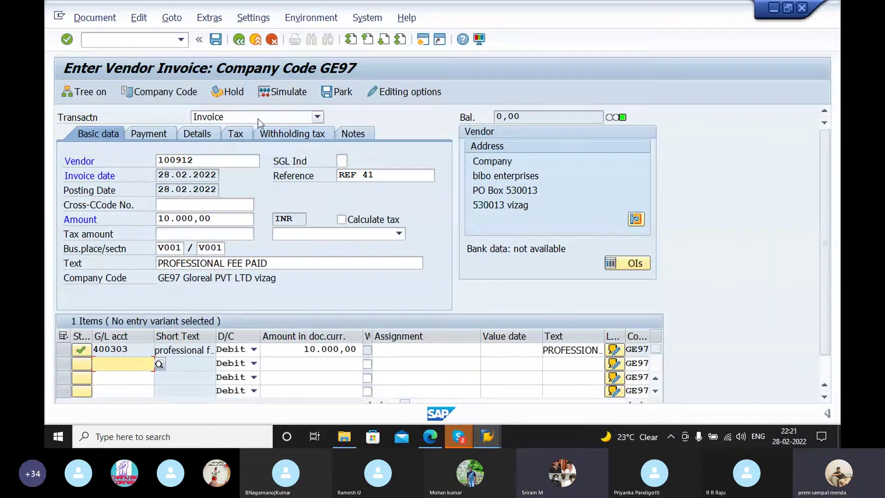
click(296, 92)
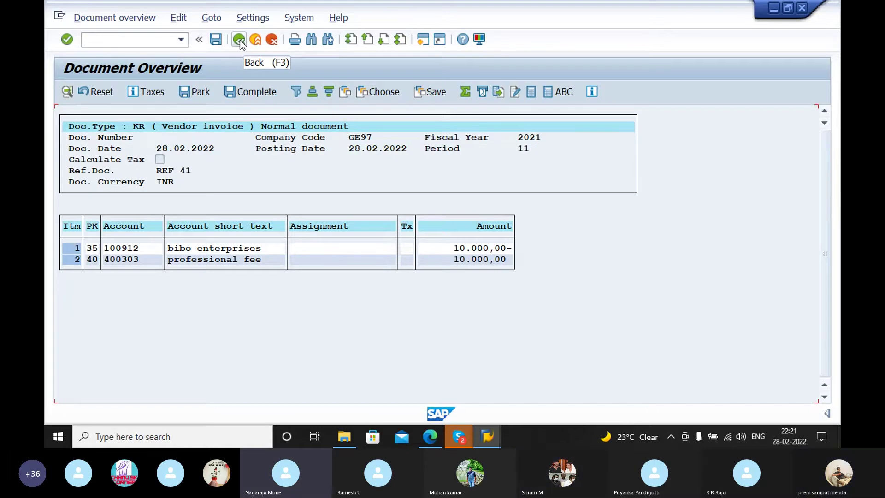
click(240, 40)
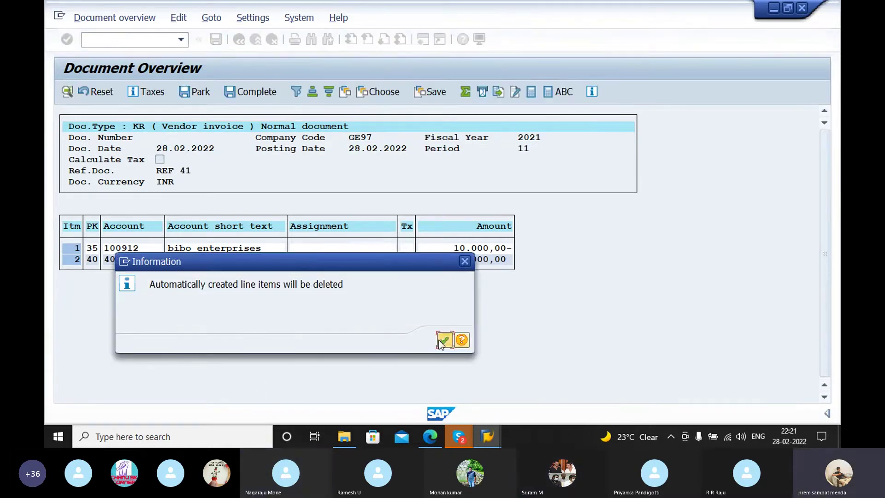
click(444, 341)
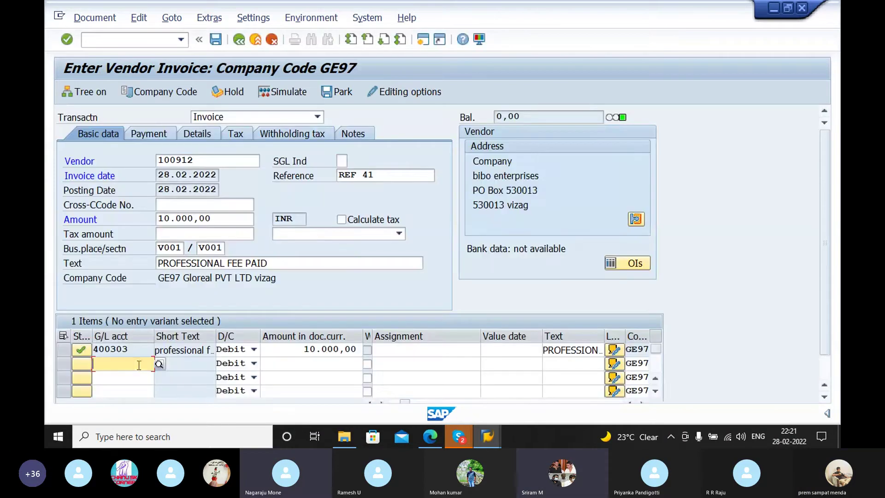
Step: Change the invoice amount to 9800 and pick G/L account 100508 for item two
click(213, 220)
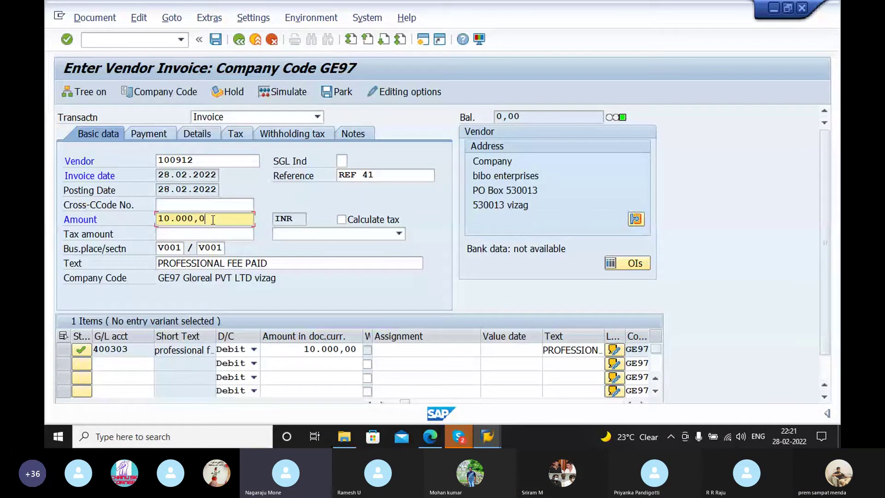
key(BackSpace)
key(BackSpace)
text(9800)
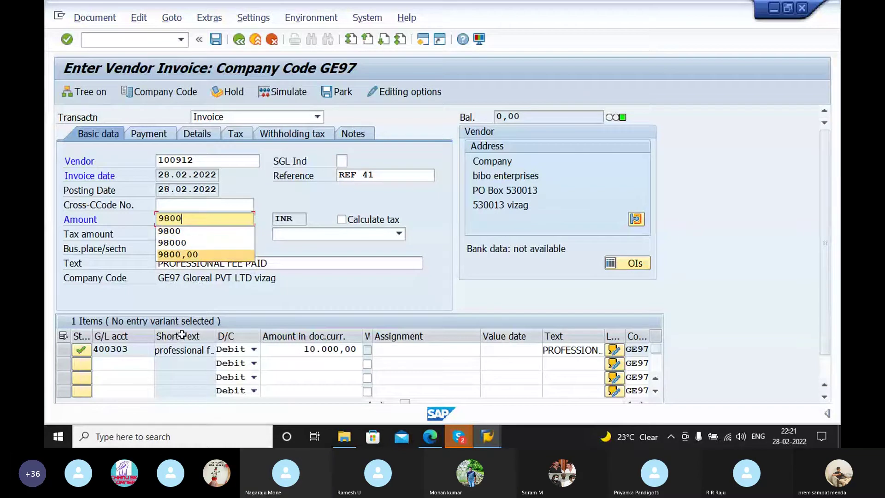
click(126, 369)
click(160, 364)
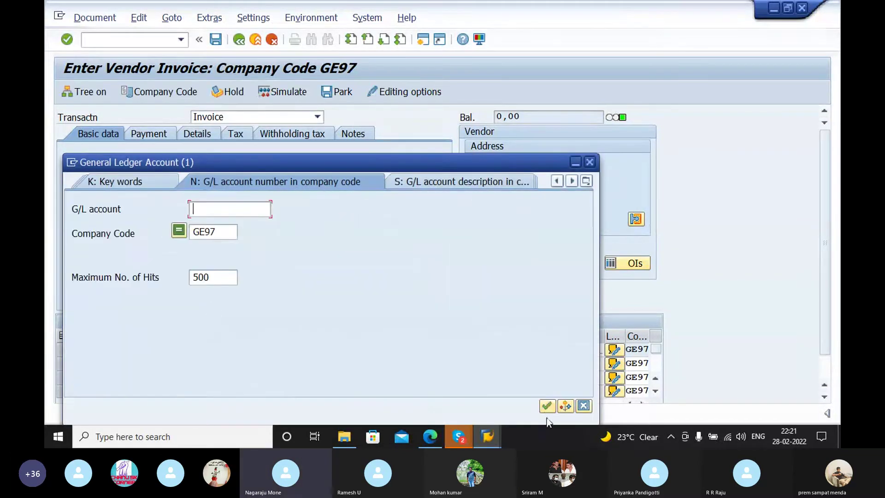
click(547, 405)
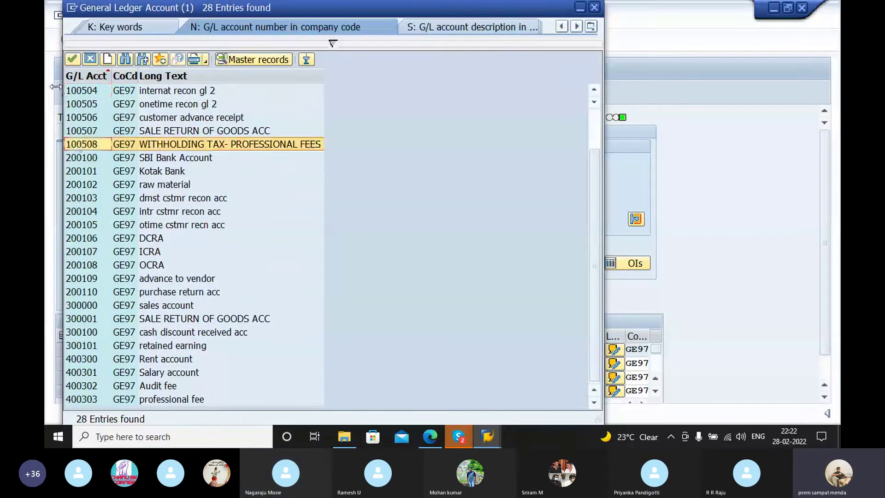
click(72, 59)
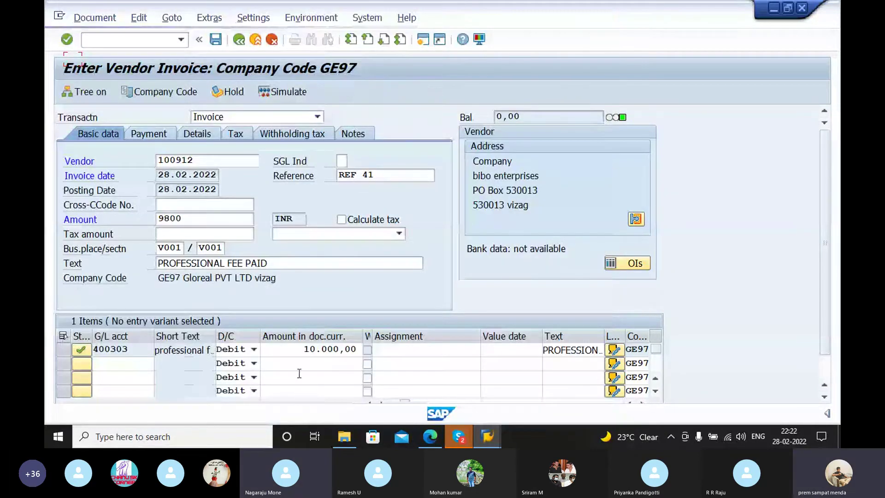
Step: Make item two a 200 credit with text withholding tax and validate it
click(244, 364)
click(243, 364)
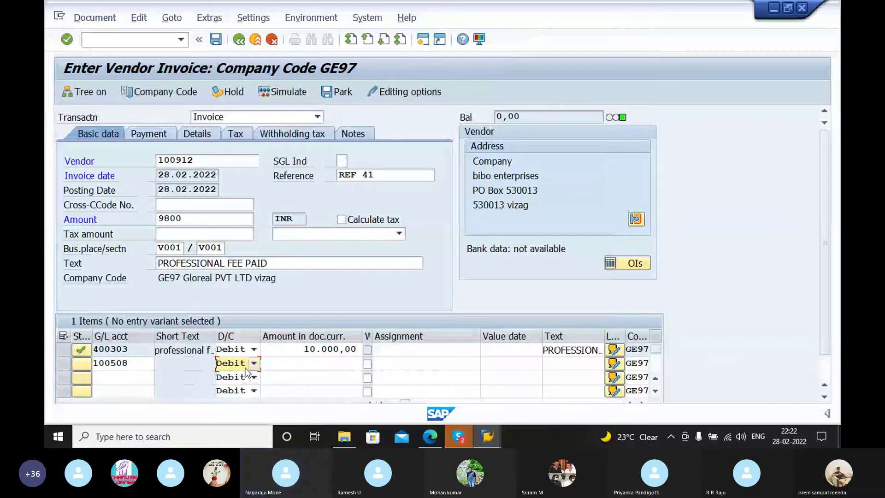
click(237, 364)
click(235, 377)
click(308, 362)
text(200)
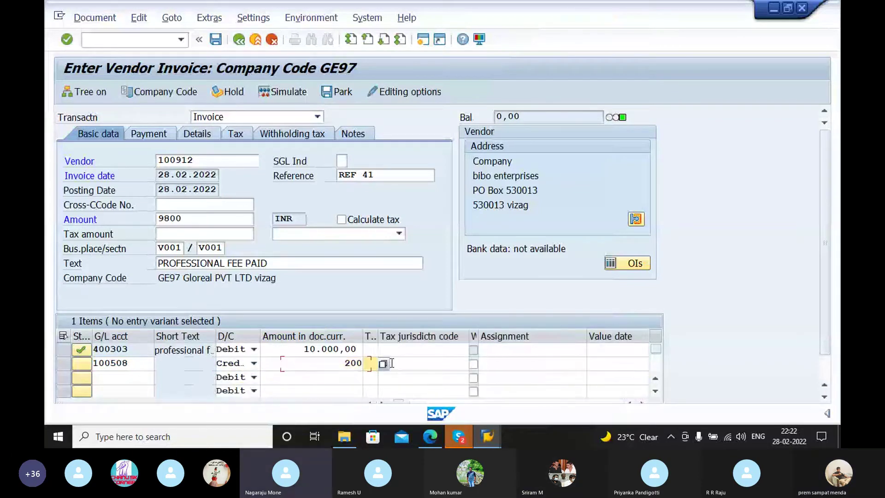
click(599, 364)
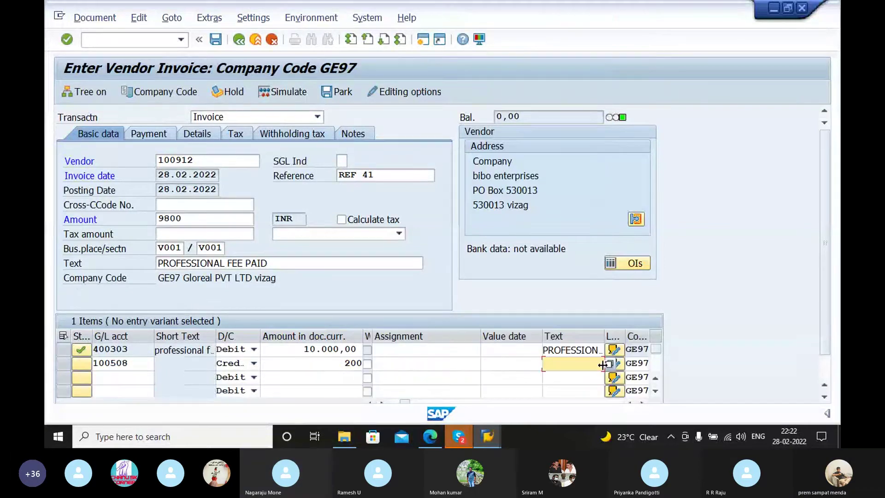
text(W)
click(576, 377)
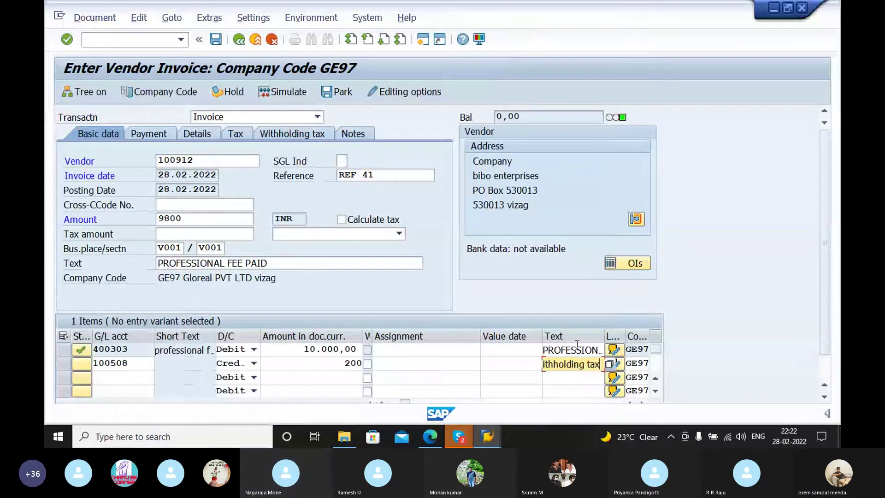
key(Return)
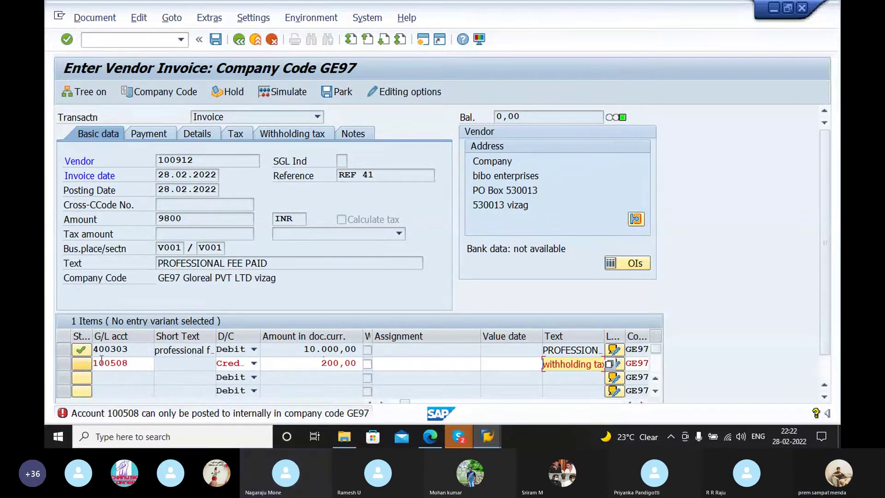
Step: Read the Performance Assistant explanation of the 100508 automatic-postings-only error
double_click(278, 413)
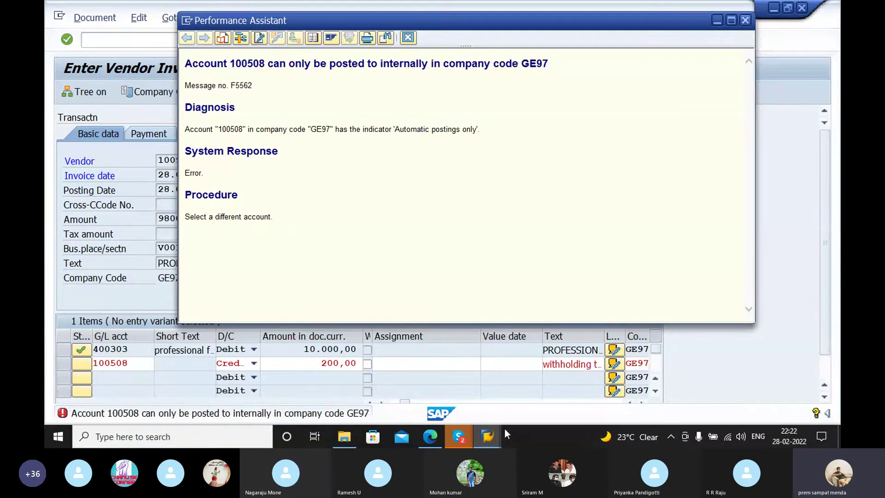
mouse_move(491, 430)
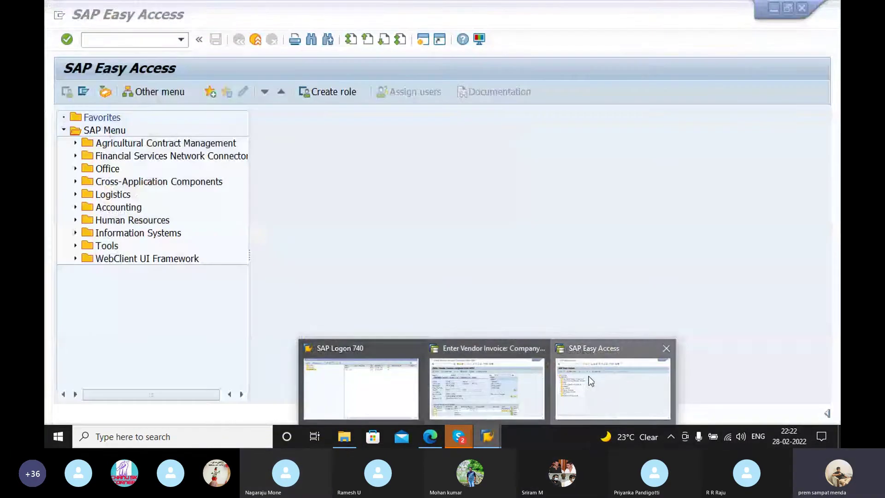
Step: In FS00, untick Post Automatically Only on account 0100508, save, and return to the invoice
click(588, 376)
text(F)
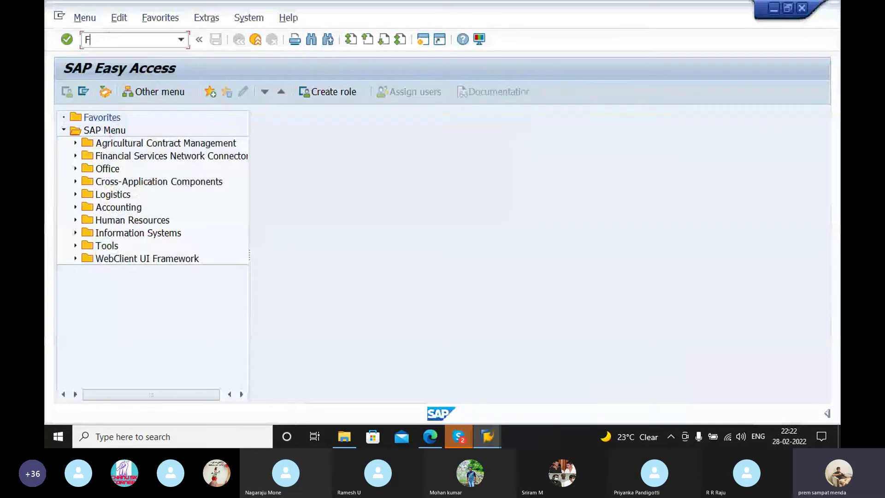
text(S00)
key(Return)
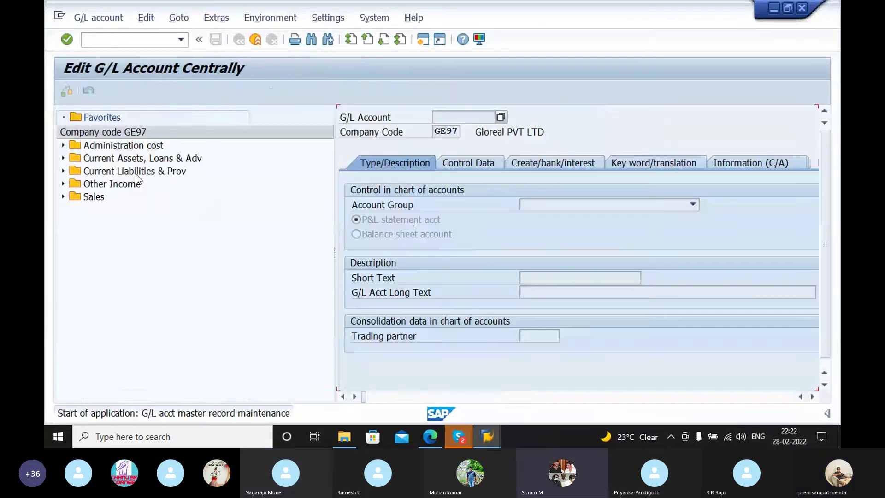
click(64, 171)
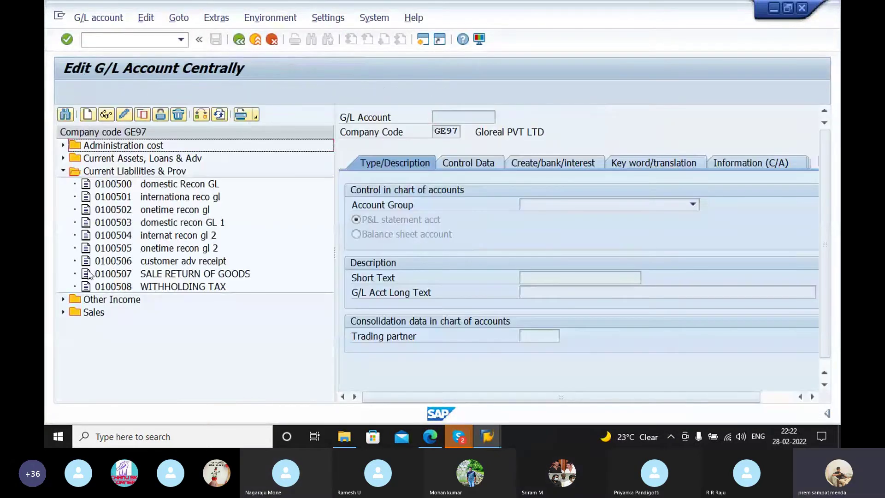
double_click(105, 286)
click(530, 164)
click(122, 113)
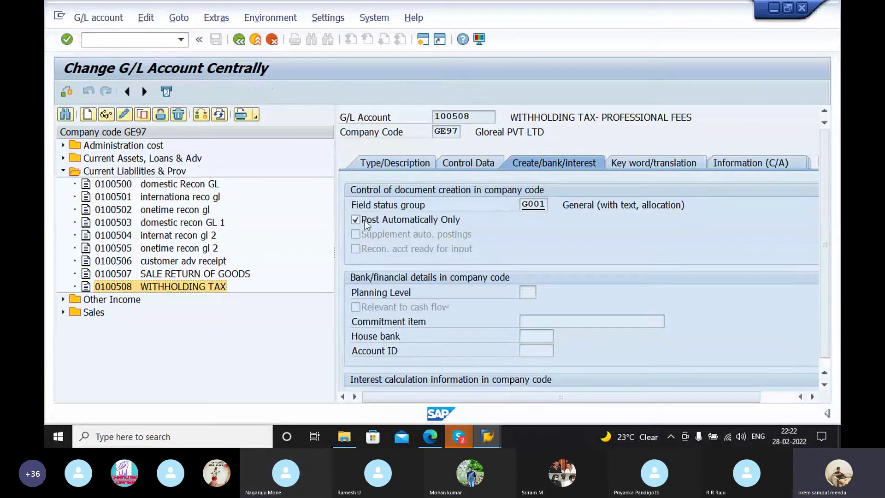
click(356, 220)
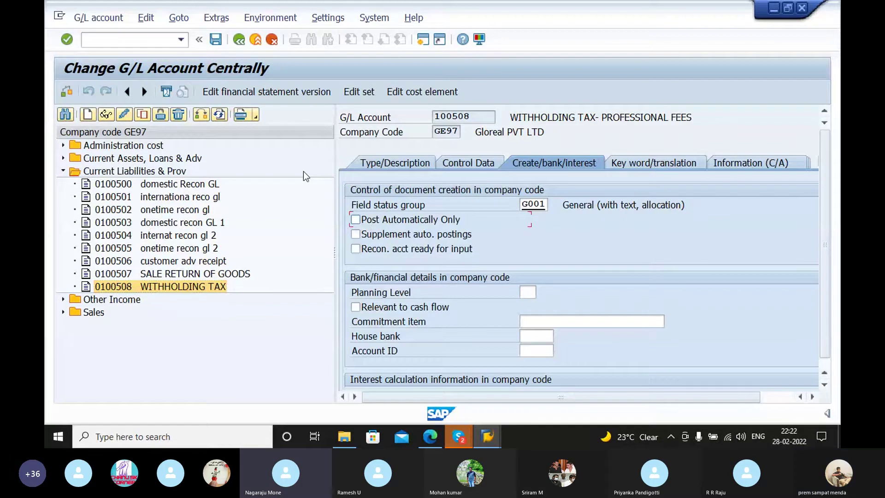
key(ctrl+s)
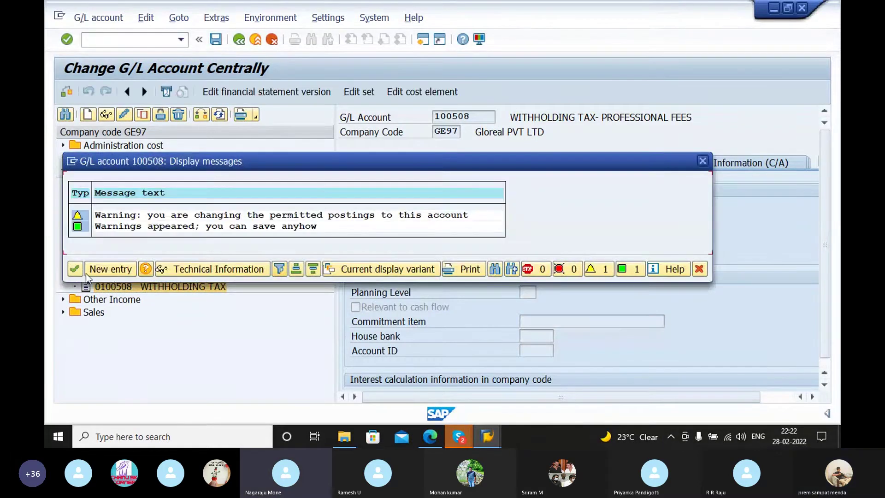
click(73, 269)
mouse_move(488, 437)
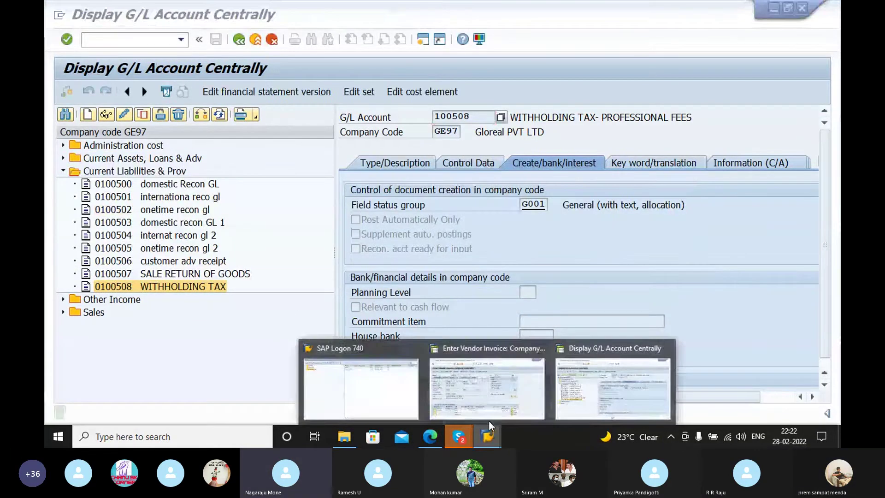
click(470, 391)
Step: Re-select G/L account 100508 for the 200 credit line and validate the items
double_click(124, 363)
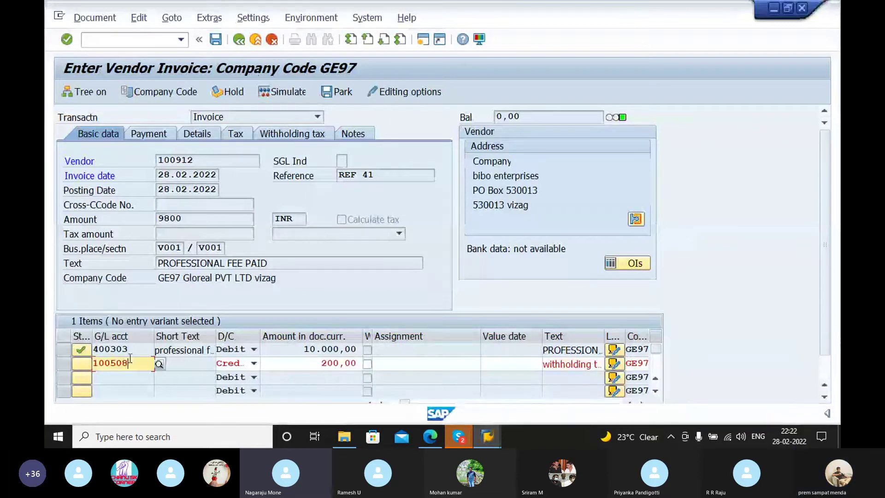
text(100)
key(BackSpace)
key(BackSpace)
key(BackSpace)
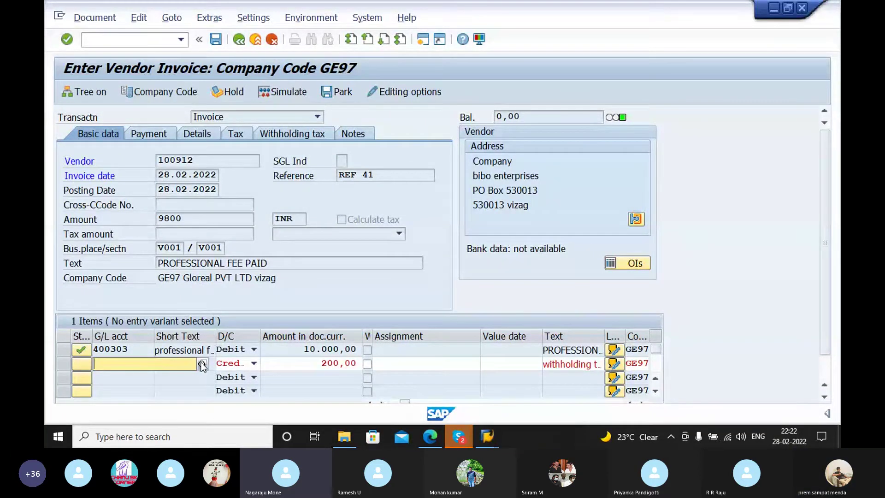
click(202, 364)
click(202, 365)
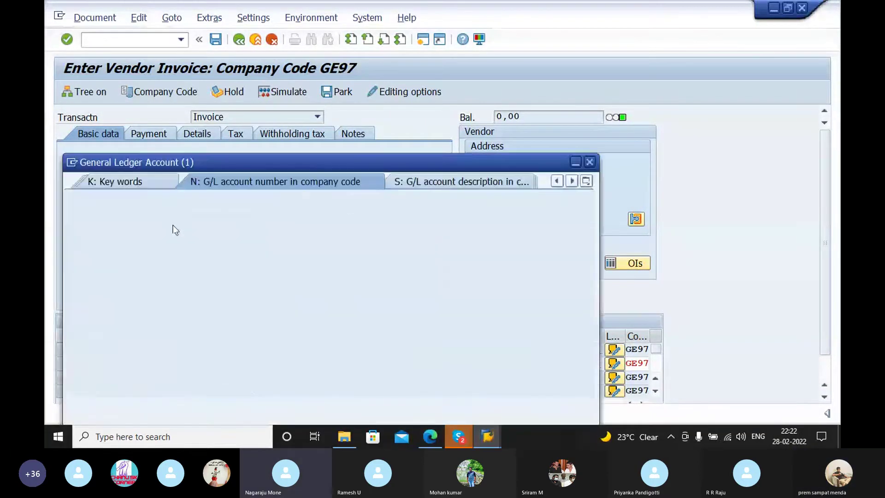
click(546, 406)
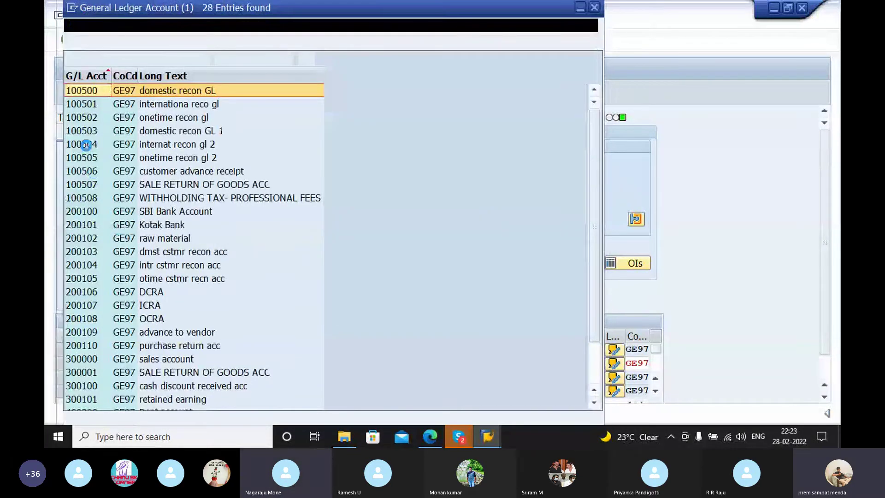
click(83, 198)
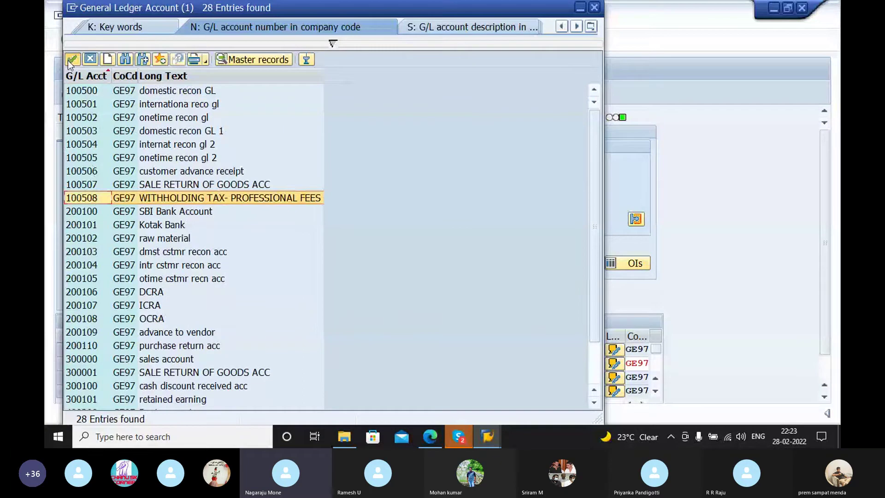
click(69, 60)
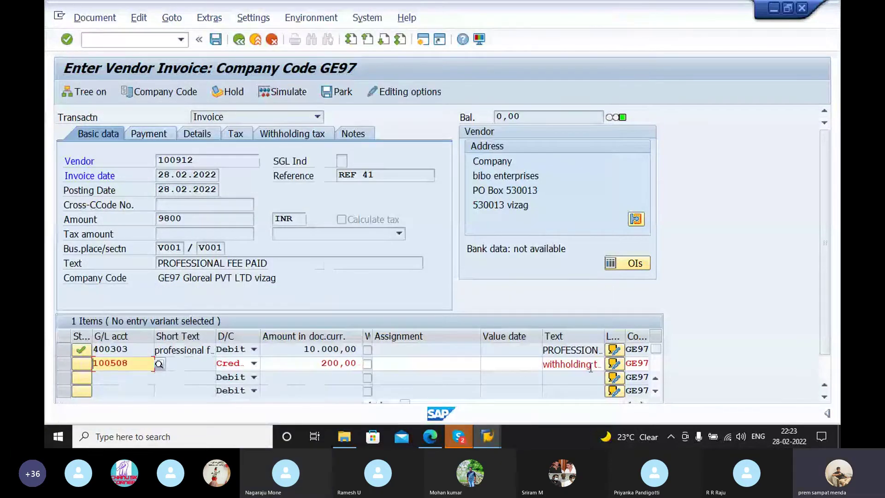
click(593, 363)
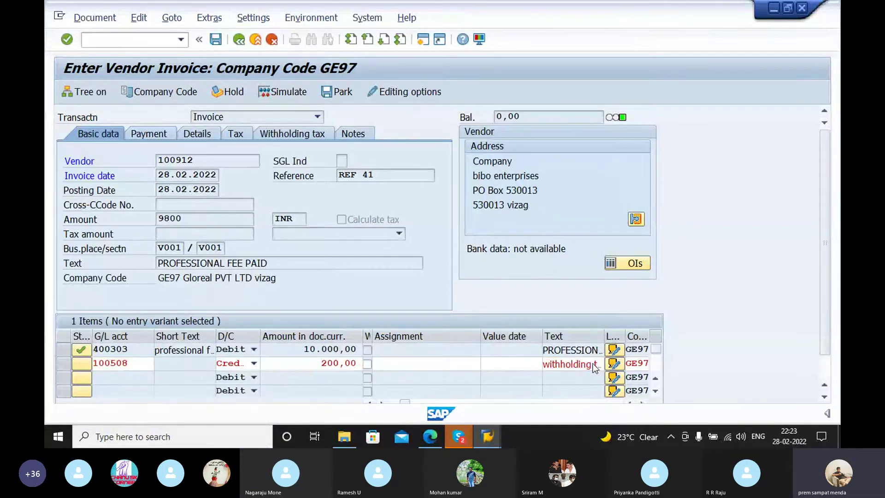
key(Return)
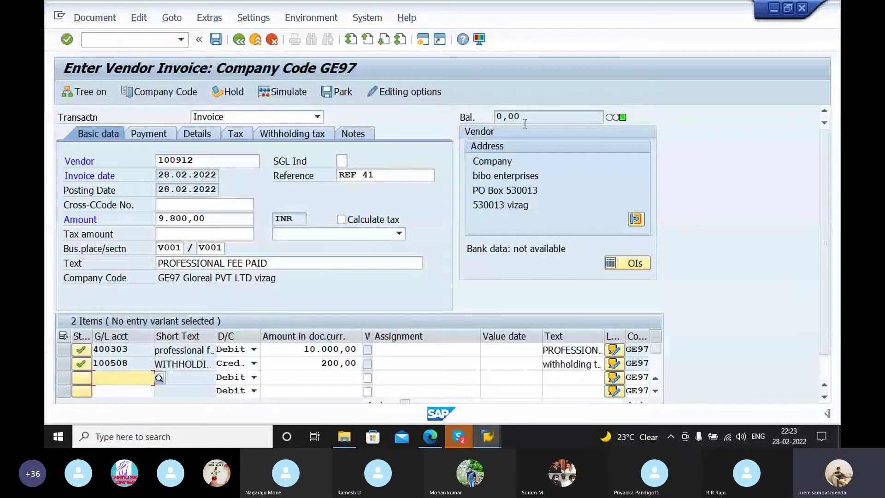
Step: Simulate and post the invoice as document 5071
click(288, 92)
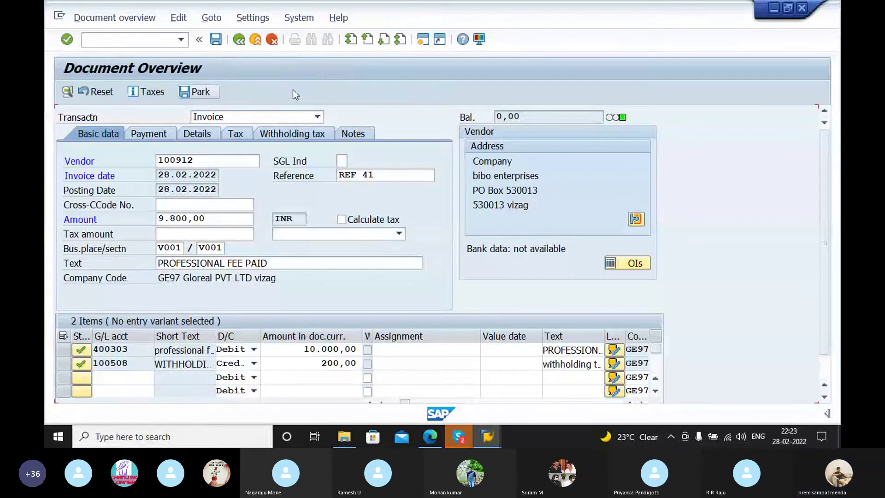
click(216, 39)
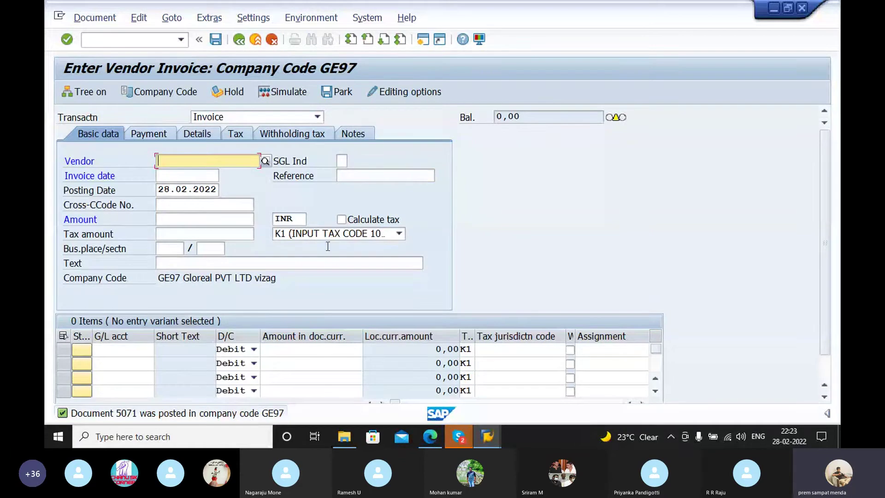
click(151, 40)
Step: Open F110 and enter run date 28.02.2022 with identification 23
text(/NF110)
key(Return)
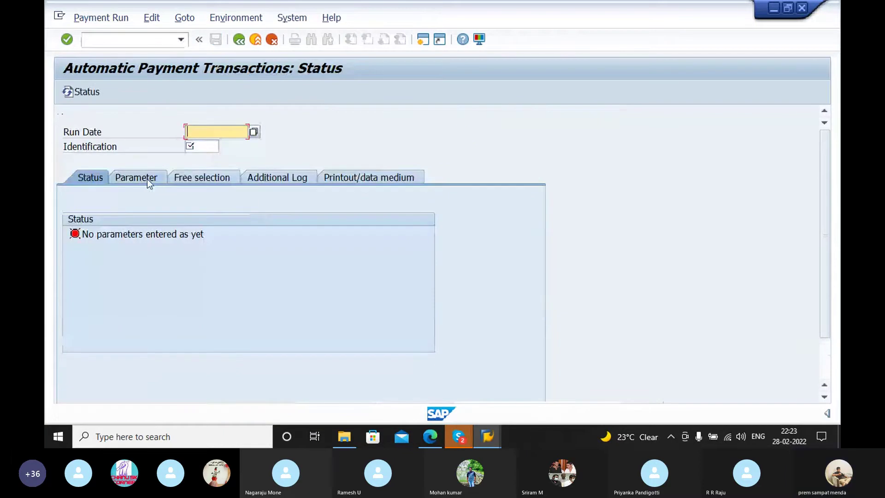
text(2)
click(208, 142)
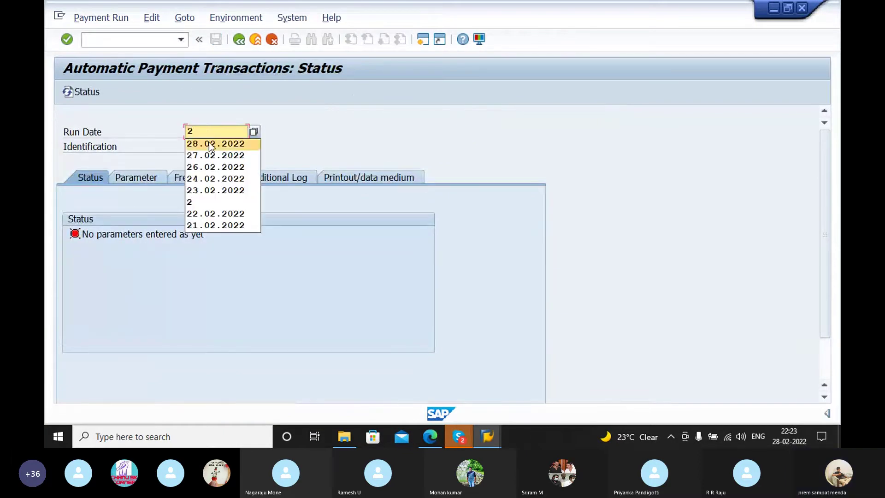
click(198, 146)
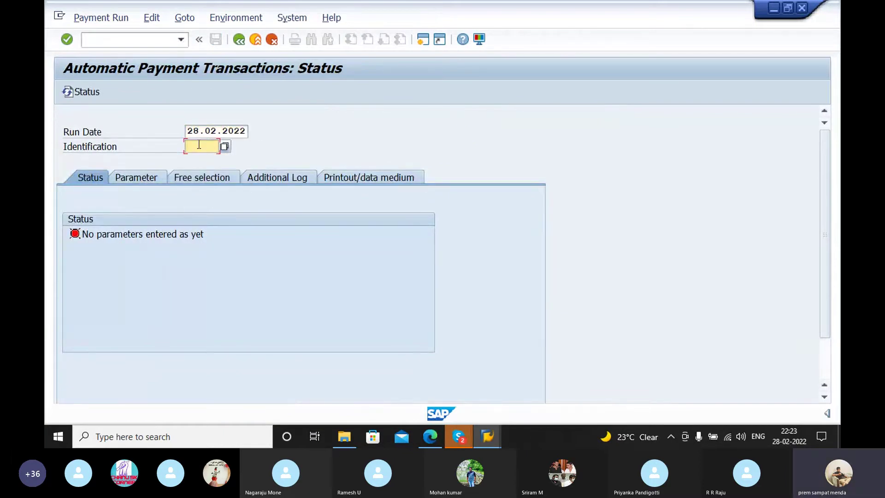
text(23)
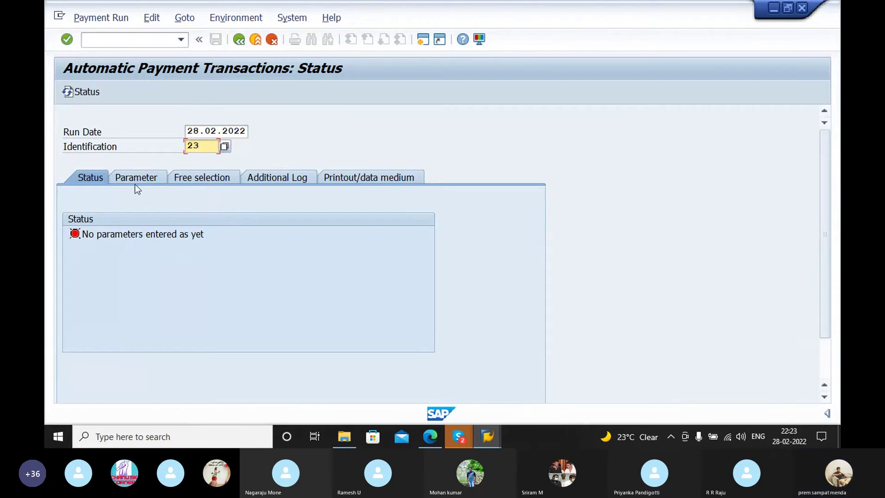
Step: Set parameters: company code GE97, payment method 3, next payment date 01.03.2022
click(137, 178)
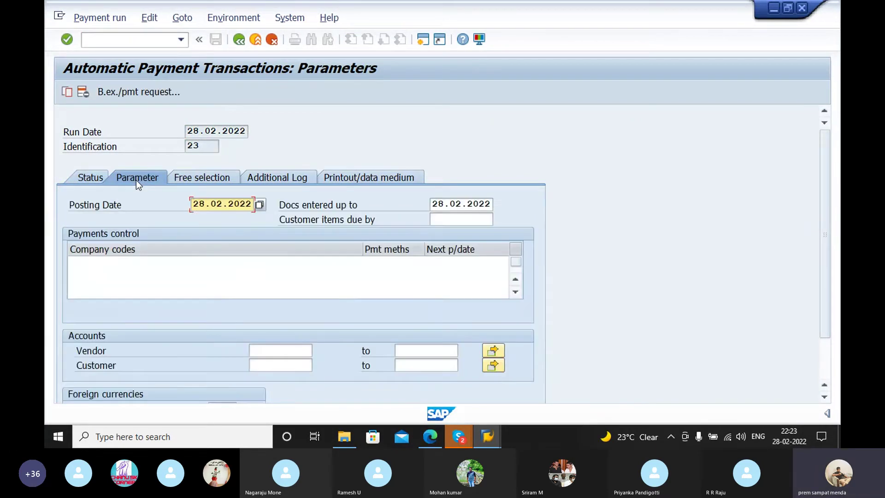
click(111, 260)
text(g)
click(123, 271)
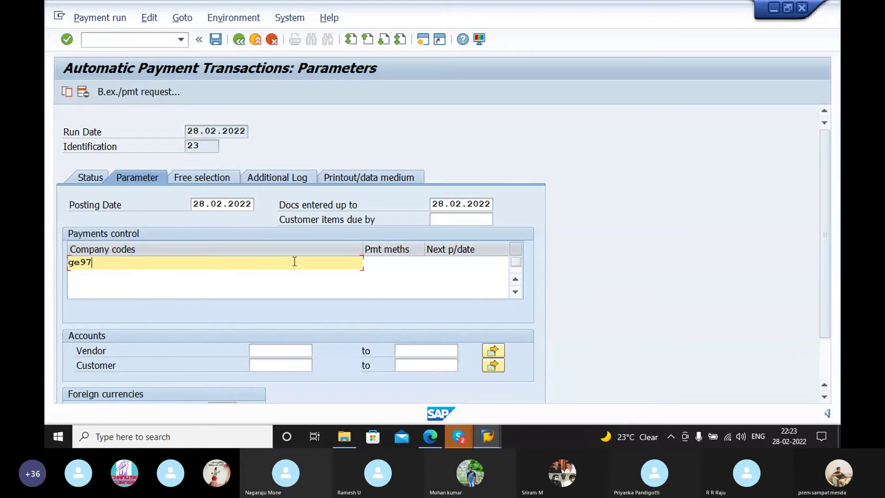
click(406, 259)
text(3)
click(463, 264)
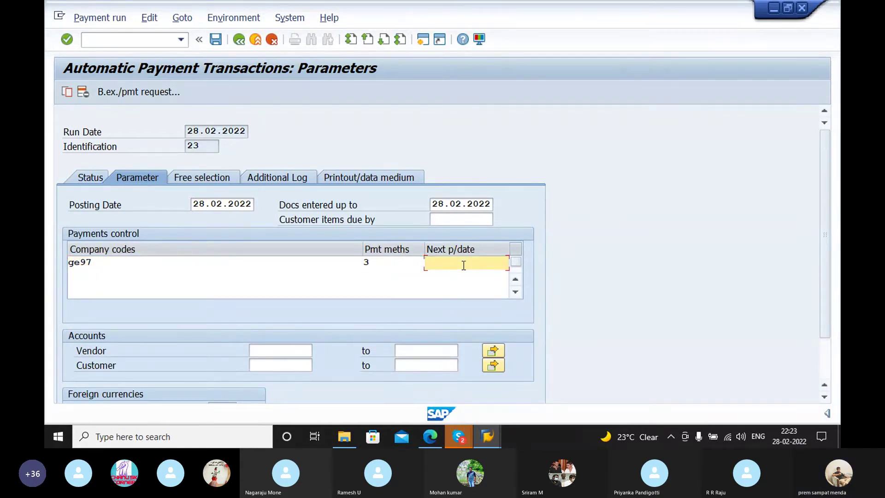
text(2)
click(462, 278)
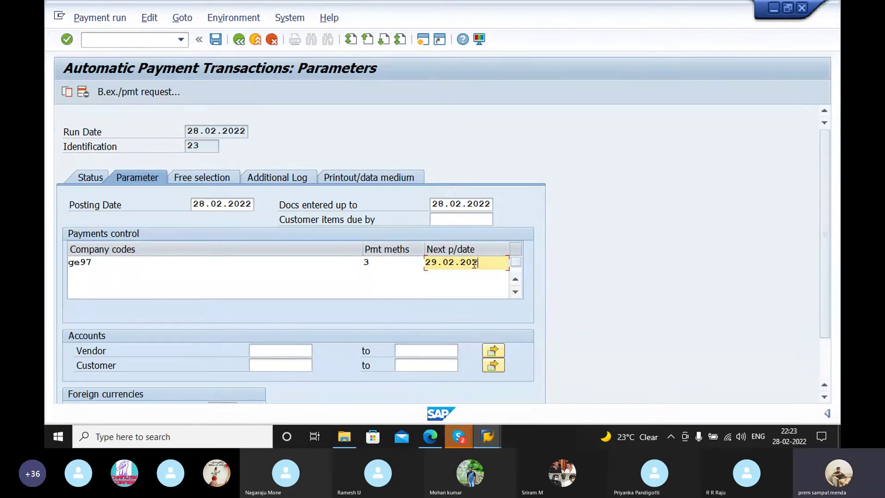
key(BackSpace)
key(BackSpace)
key(BackSpace)
key(BackSpace)
key(BackSpace)
key(BackSpace)
key(BackSpace)
key(BackSpace)
key(BackSpace)
key(BackSpace)
text(01.03.0)
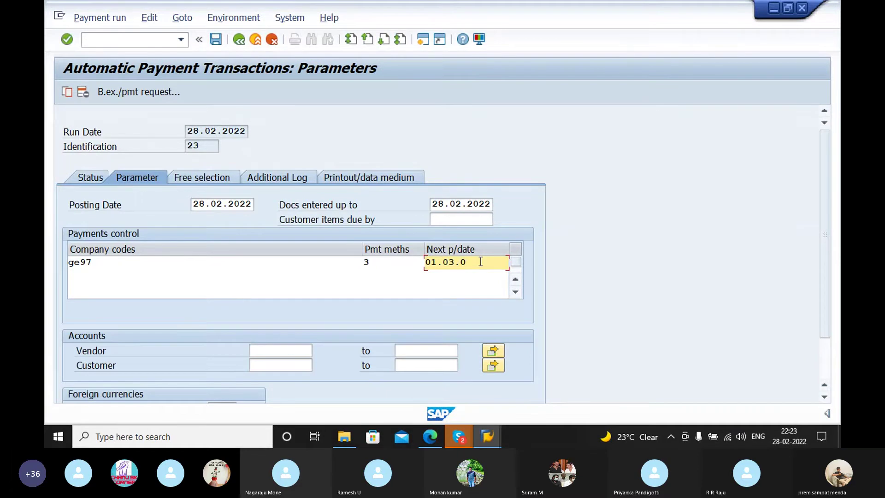
key(BackSpace)
text(2022)
Step: Select vendor BIBO ENTERPRISES for the payment run
click(277, 350)
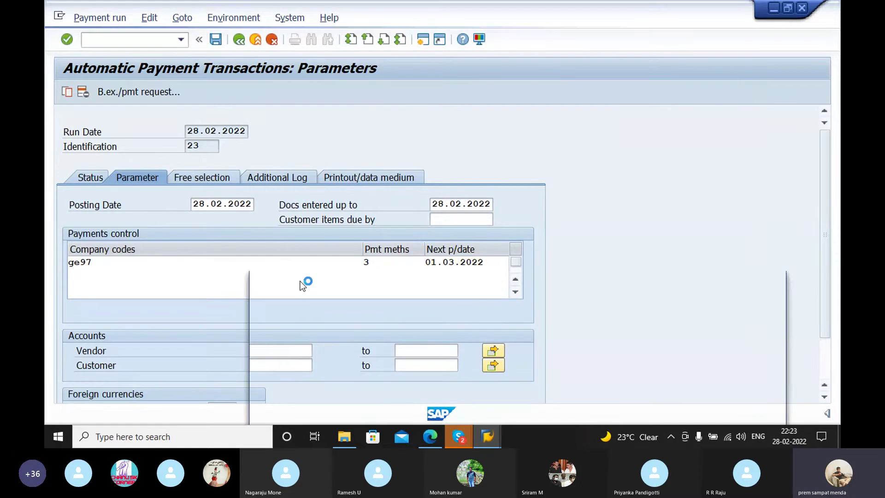
key(F4)
click(734, 405)
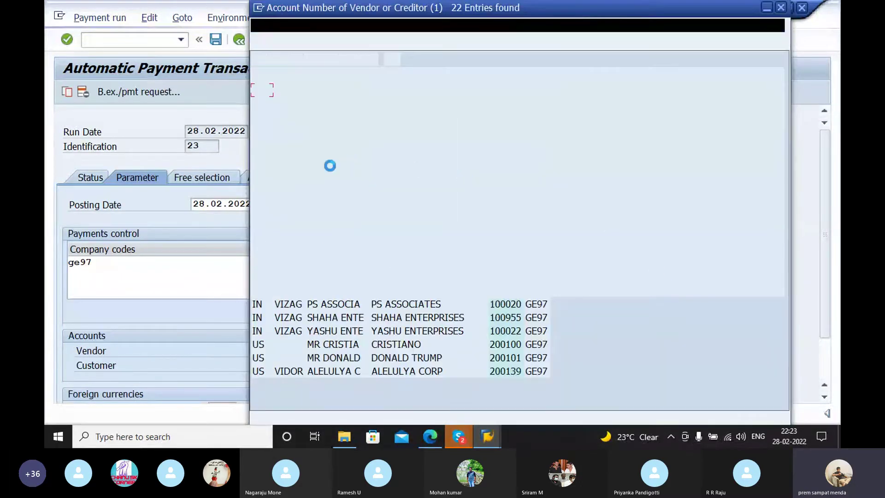
click(267, 197)
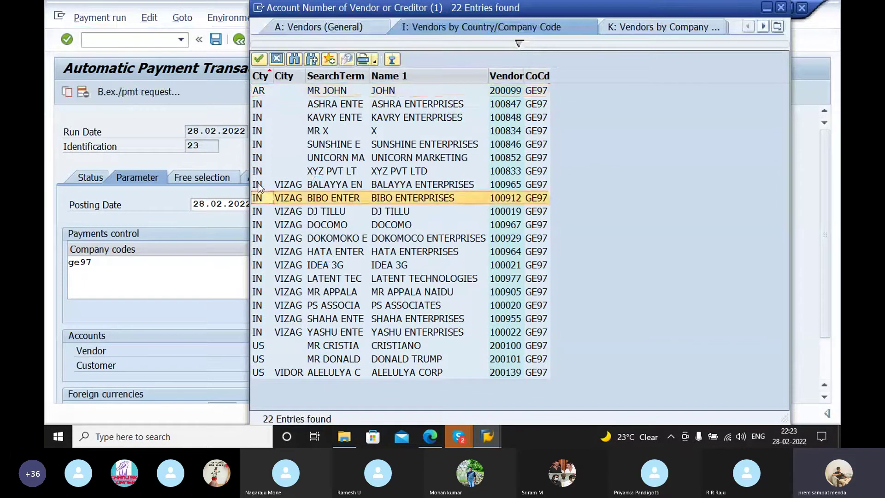
click(259, 59)
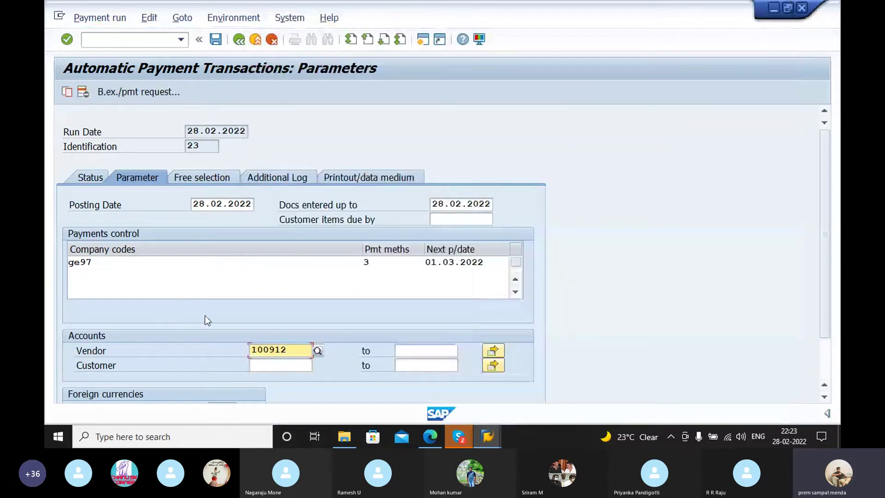
click(278, 179)
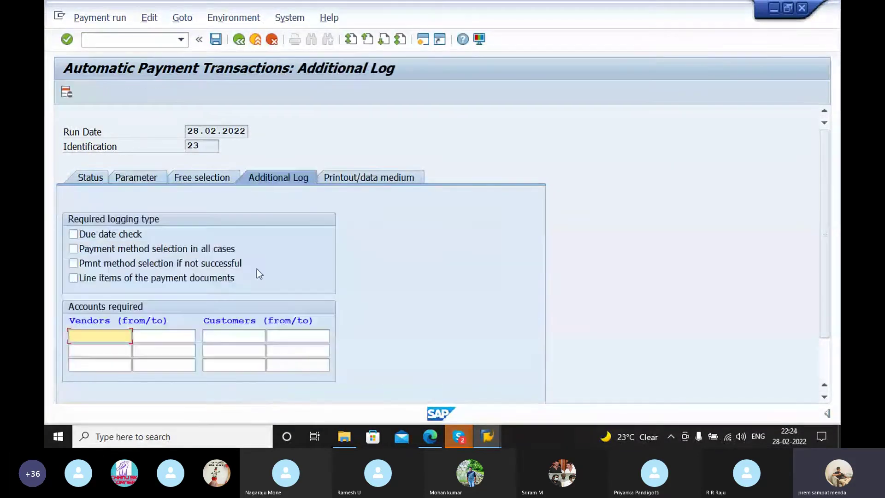
Step: Log due date check and payment method selection for vendor 100912, then save the parameters
click(74, 234)
click(73, 249)
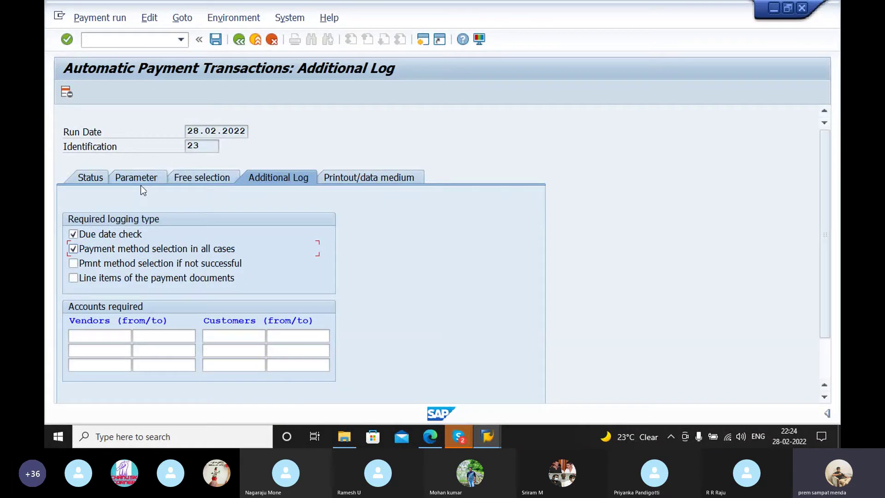
click(140, 184)
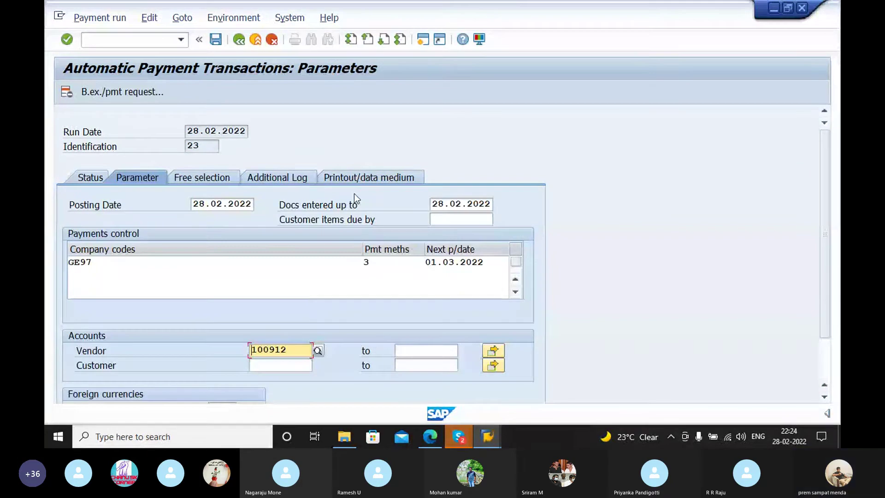
click(300, 177)
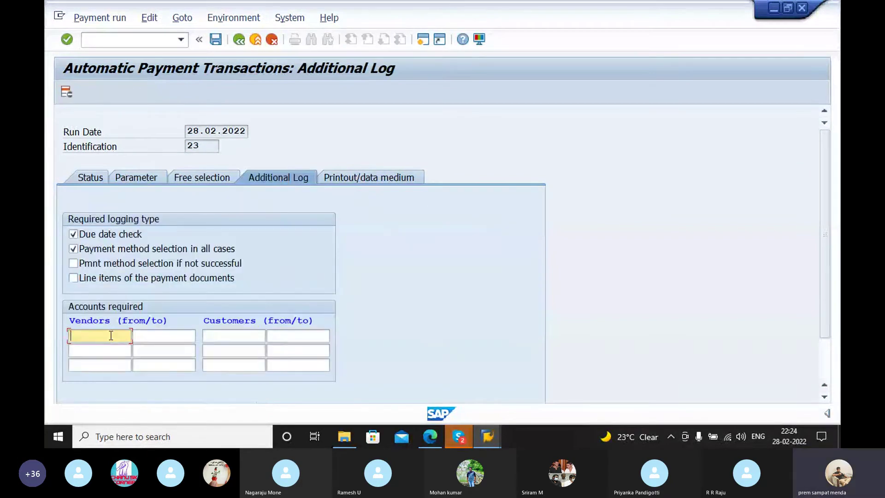
text(100912)
key(Return)
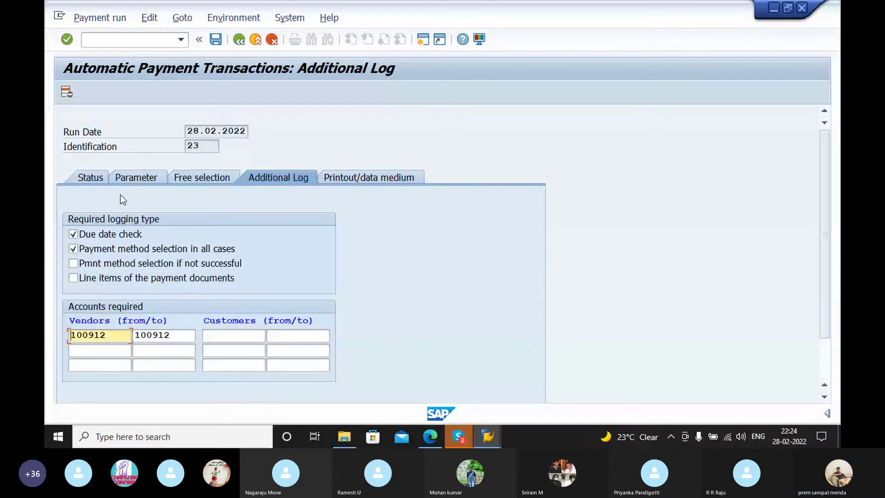
key(F3)
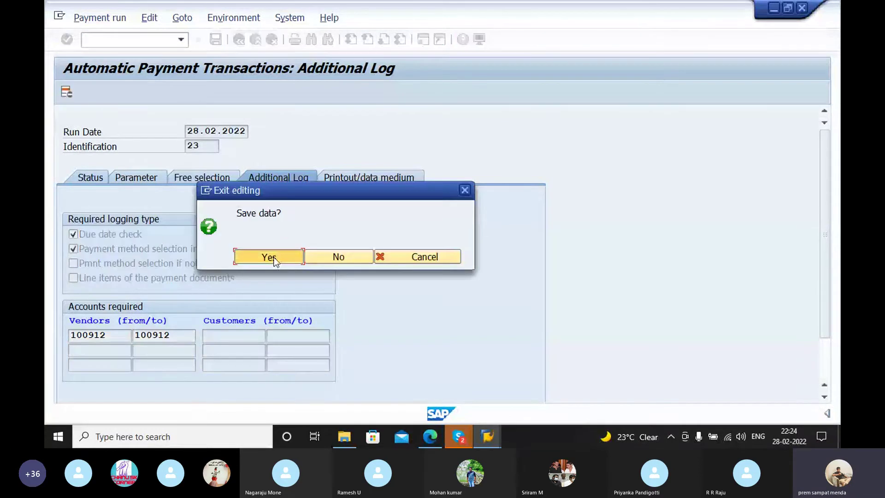
click(269, 256)
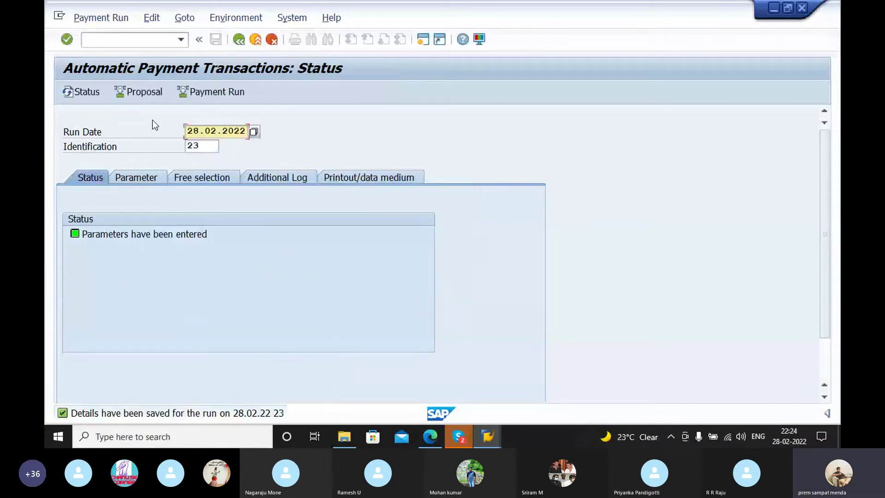
Step: Schedule the proposal to start immediately, refresh the status, and open it for editing
click(150, 95)
click(308, 257)
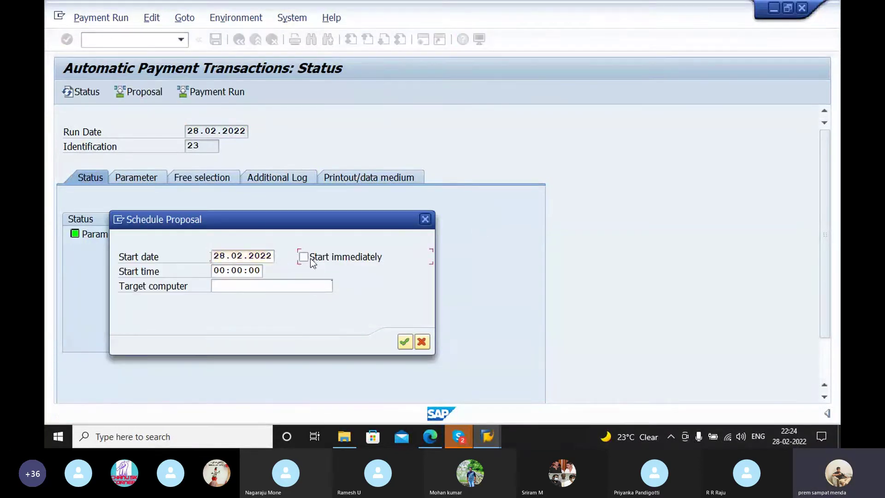
click(404, 341)
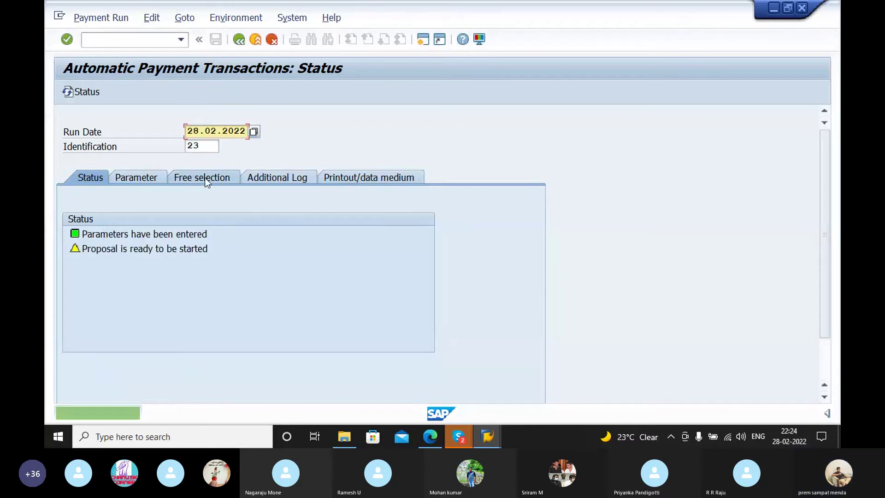
click(200, 177)
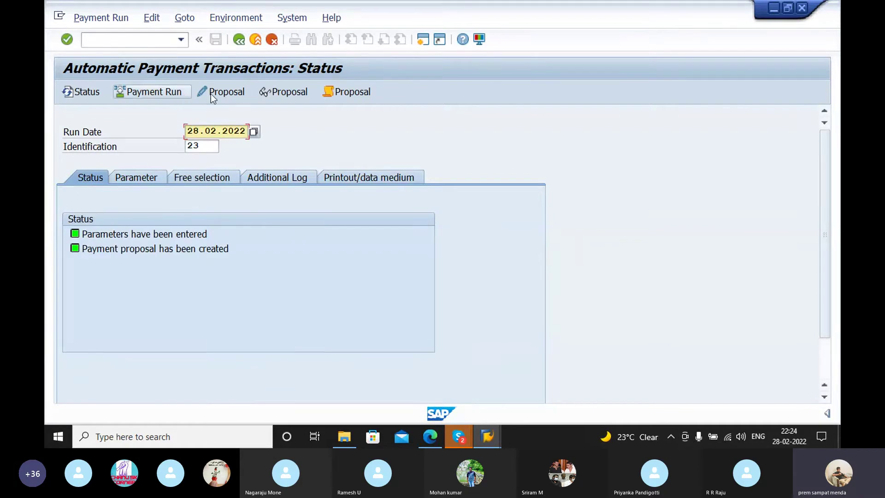
click(211, 93)
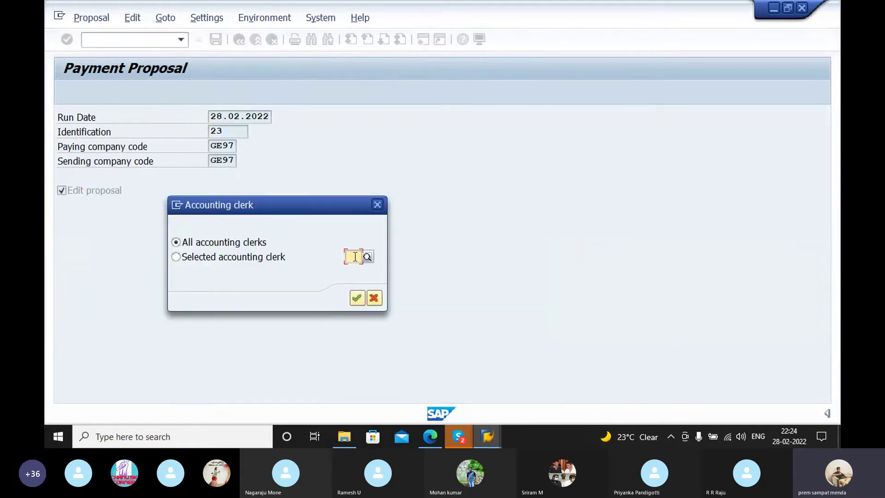
Step: Open vendor 100912's proposal items and inspect the REF 41 and document 3016 exception details
click(356, 299)
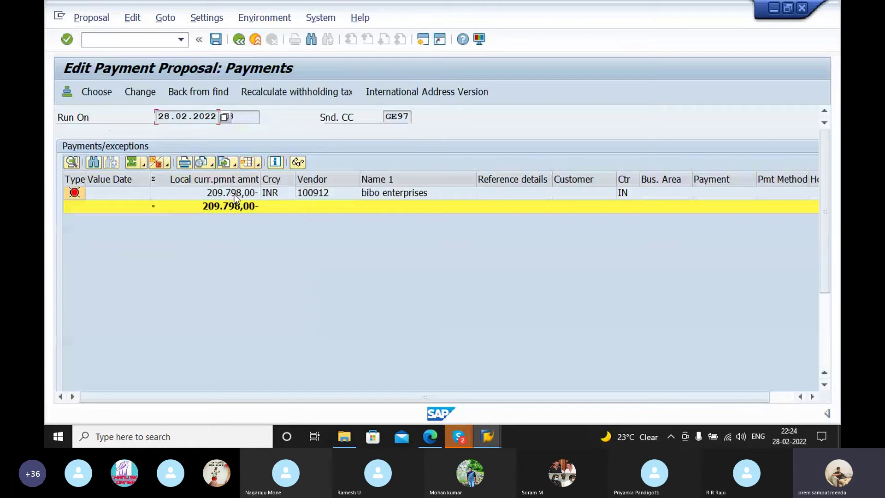
double_click(234, 195)
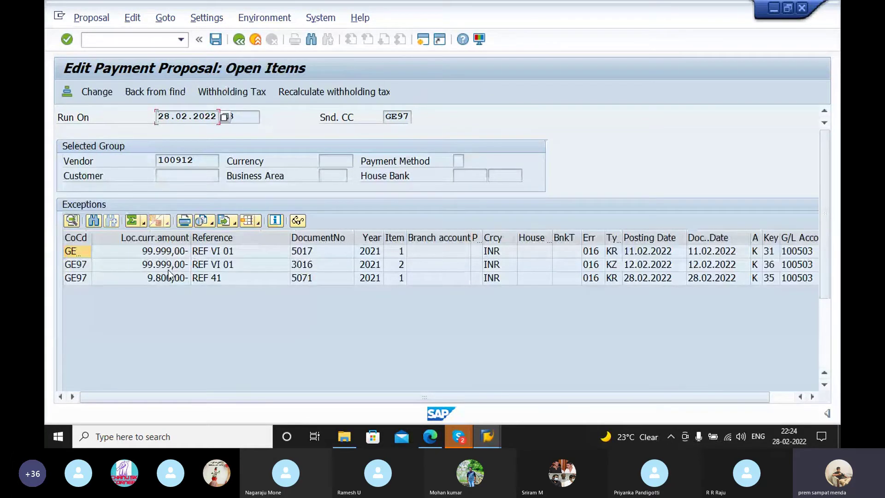
click(167, 279)
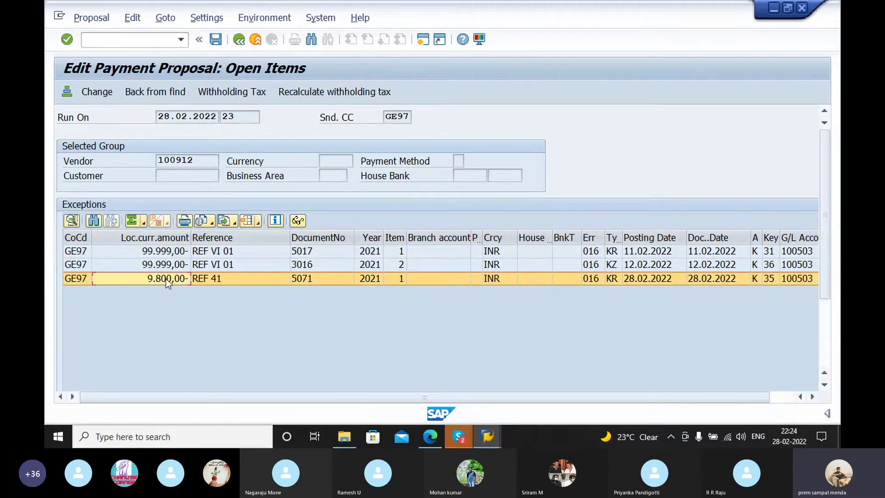
double_click(167, 279)
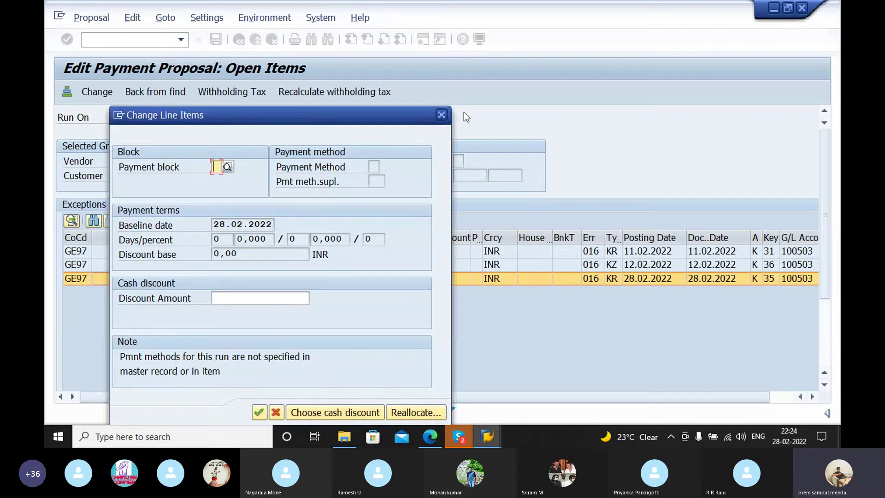
double_click(160, 265)
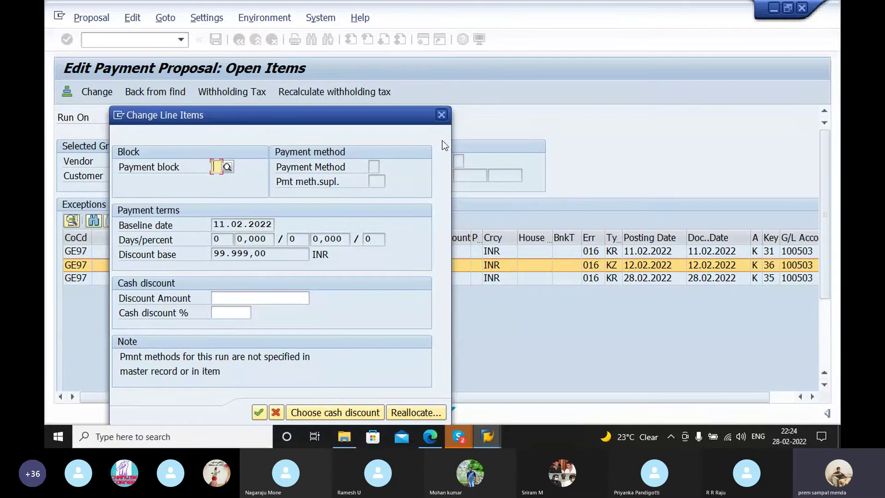
Step: Close the line item details unchanged and go back to the payment run status overview
click(440, 115)
click(236, 40)
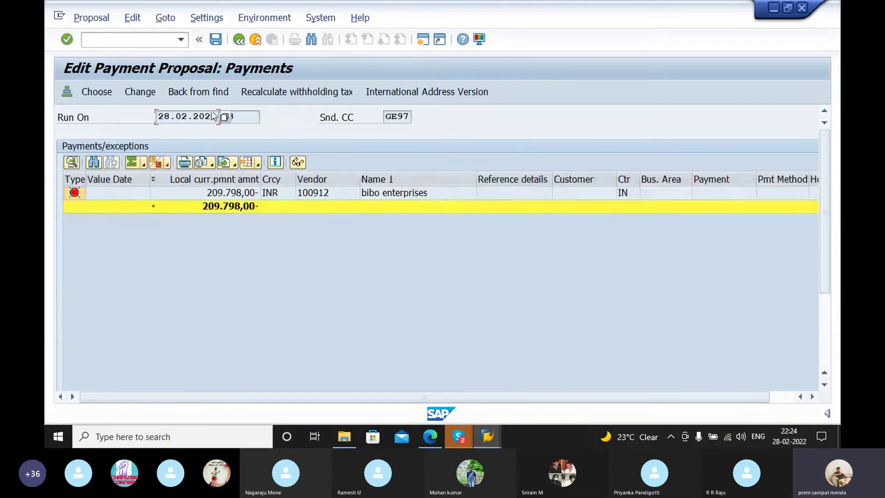
click(239, 39)
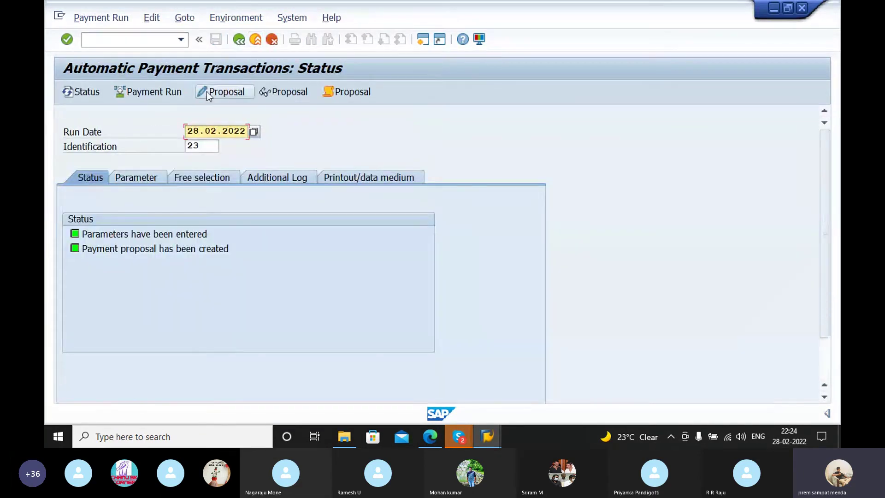
Step: Choose Edit Proposal for payment run 28.02.2022/23 on the Status screen
click(203, 92)
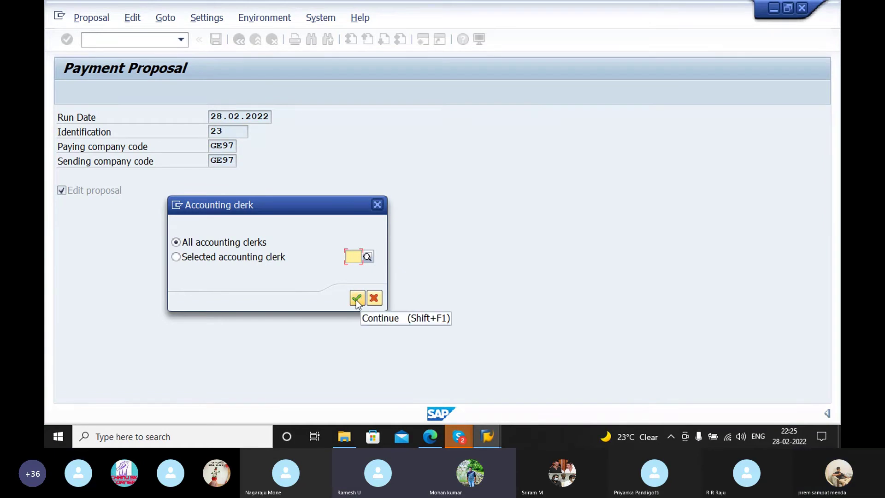
Step: Edit the proposal for all accounting clerks and open vendor 100912's REF 41 exception item
click(354, 298)
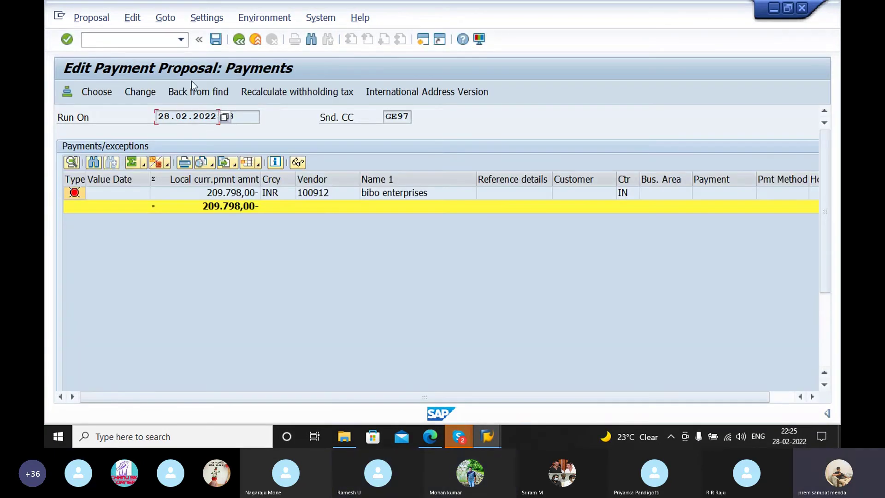
click(131, 19)
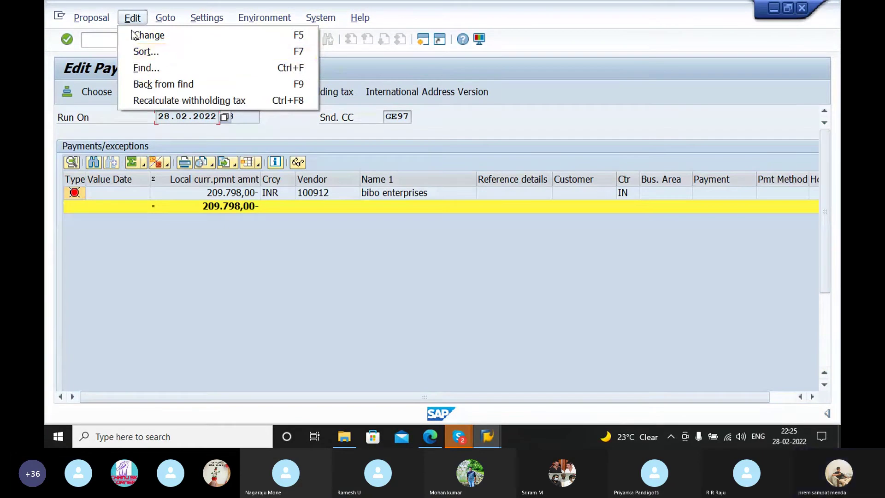
click(245, 196)
double_click(244, 193)
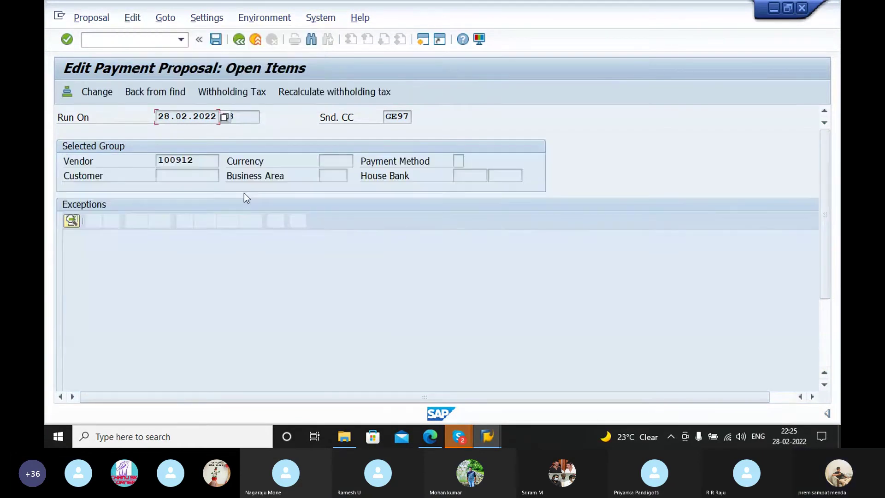
click(161, 276)
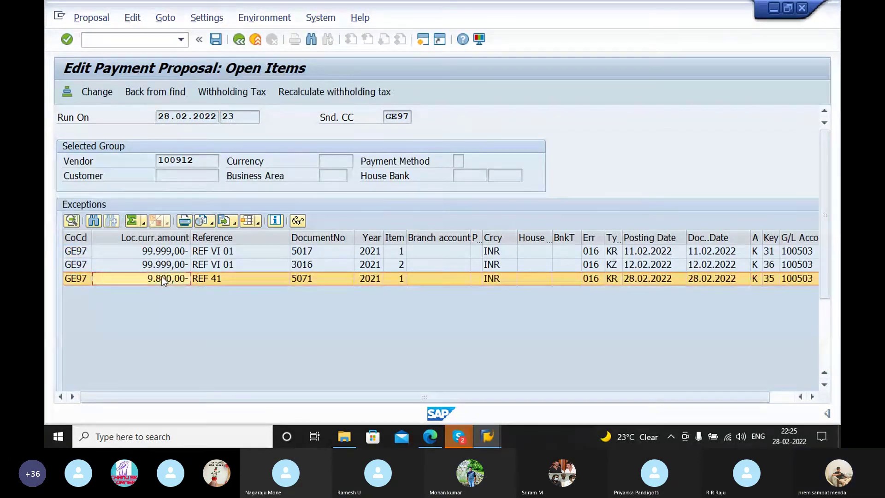
double_click(164, 275)
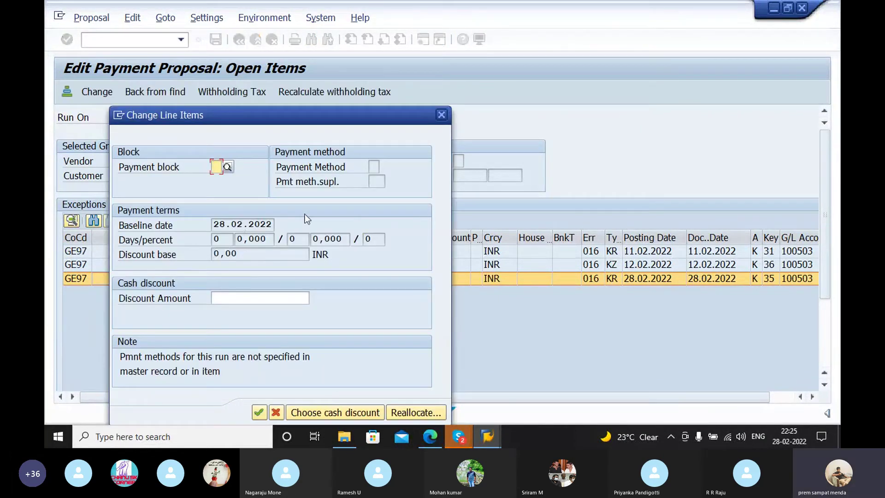
Step: Reallocate REF 41 to payment method 3, house bank SBI, account ID SBID
click(416, 417)
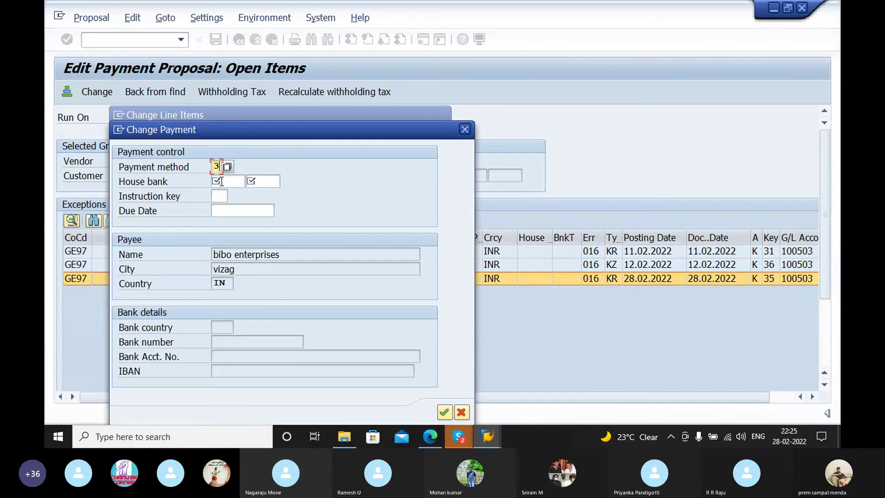
text(3)
click(231, 184)
text(S)
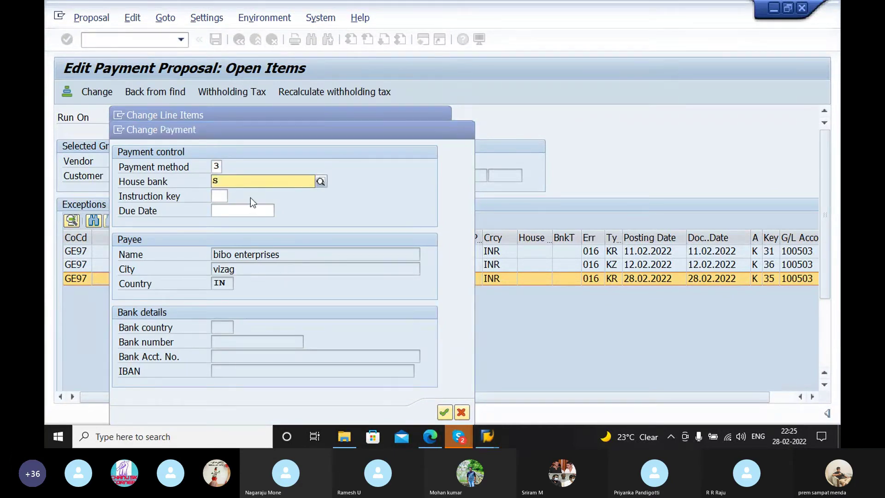
click(253, 205)
text(s)
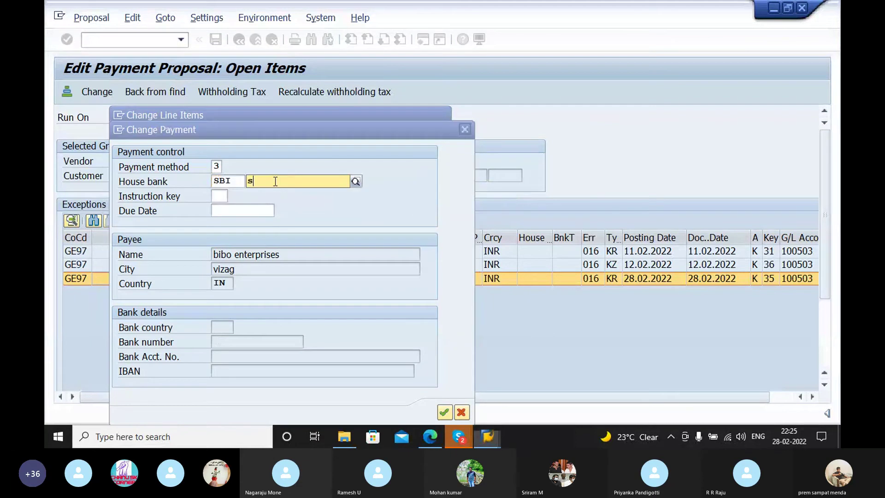
click(278, 204)
click(225, 209)
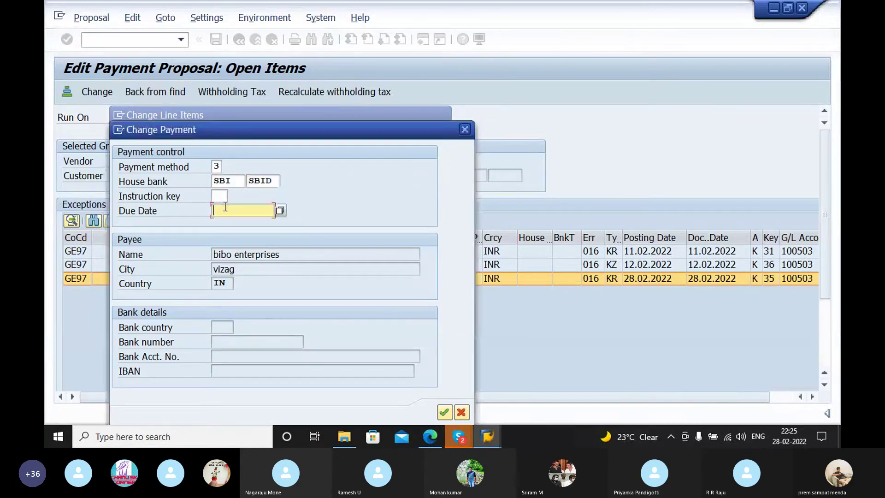
click(444, 412)
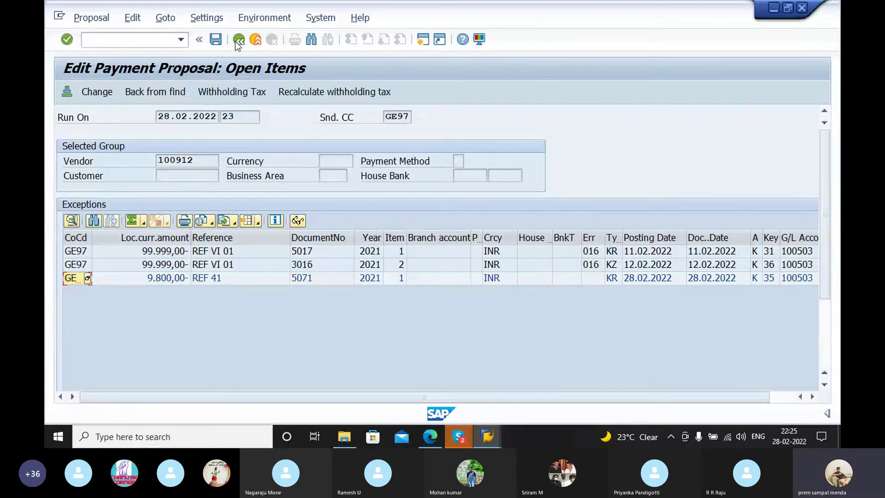
Step: Check the payments list, save the proposal edits, and refresh the run status
click(238, 41)
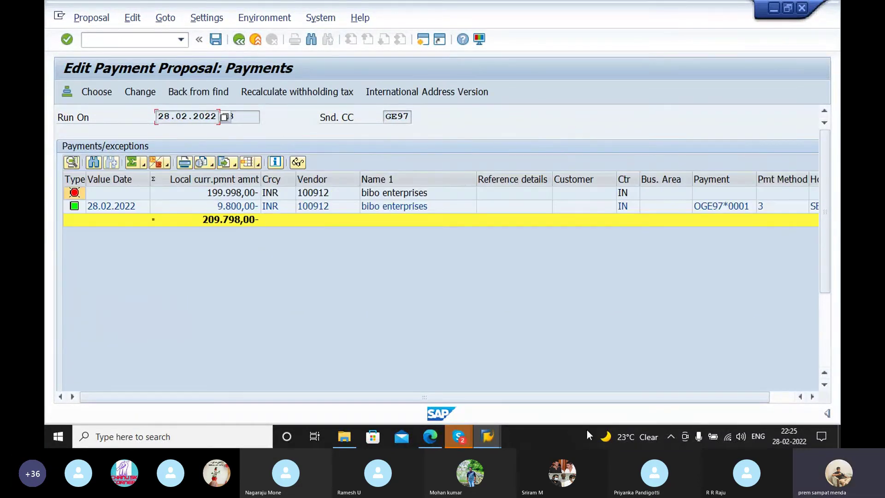
scroll(666, 396, right, 1)
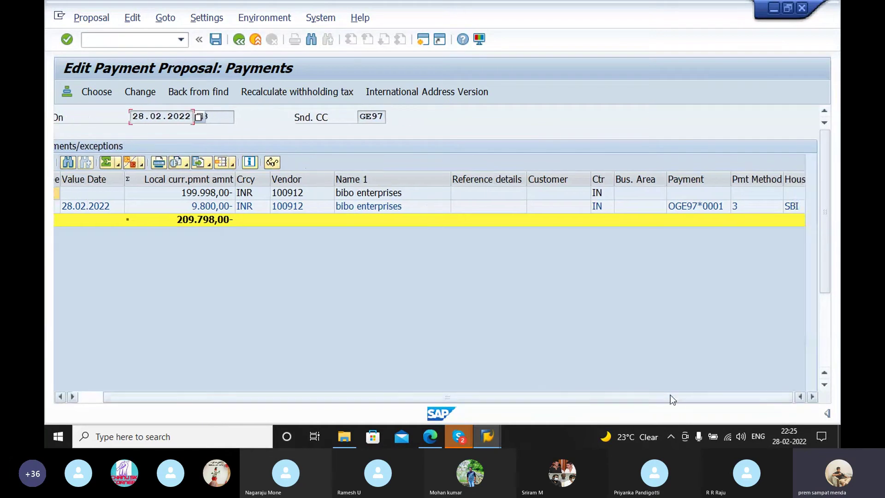
drag(670, 394, 645, 395)
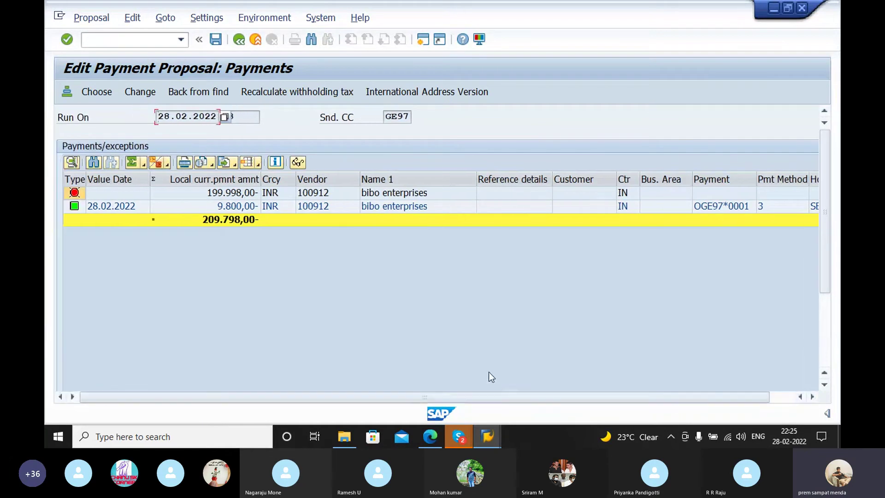
click(236, 41)
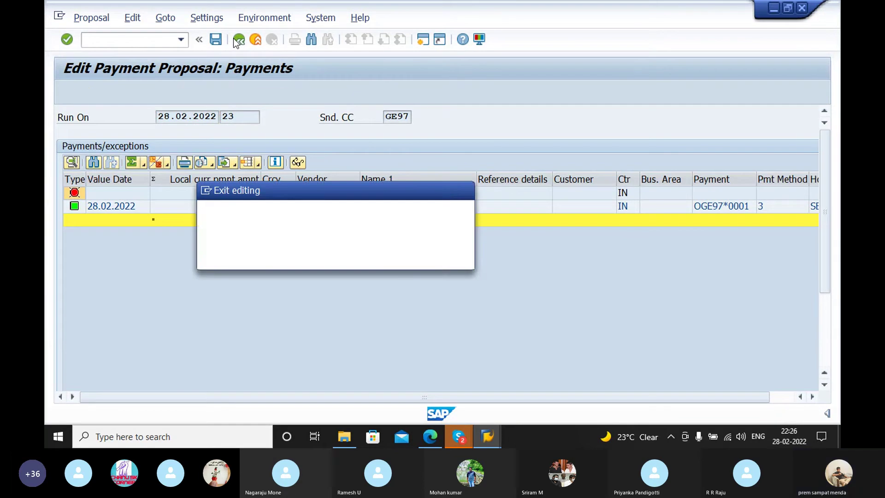
click(295, 253)
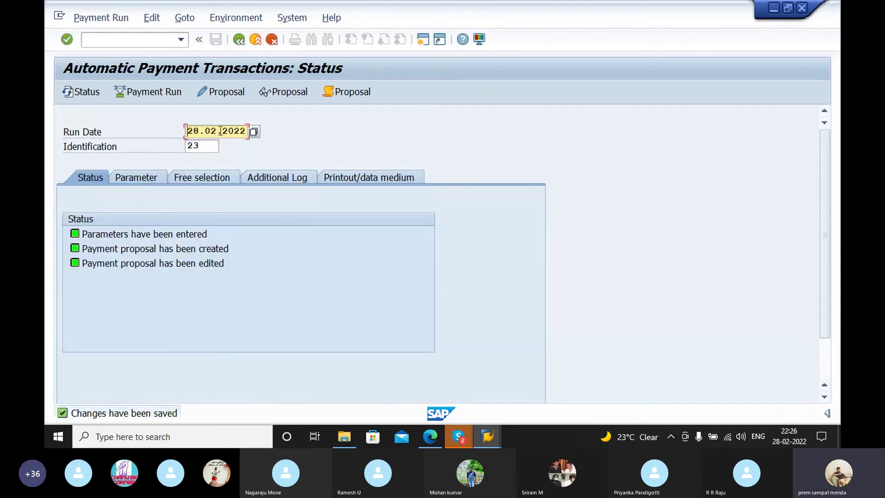
key(Return)
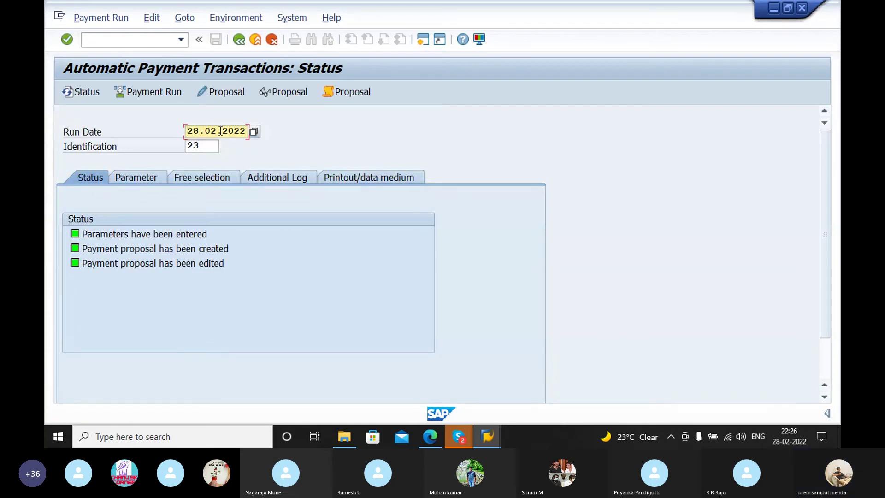
Step: Start payment run 28.02.2022/23 immediately and return to its status window
click(160, 93)
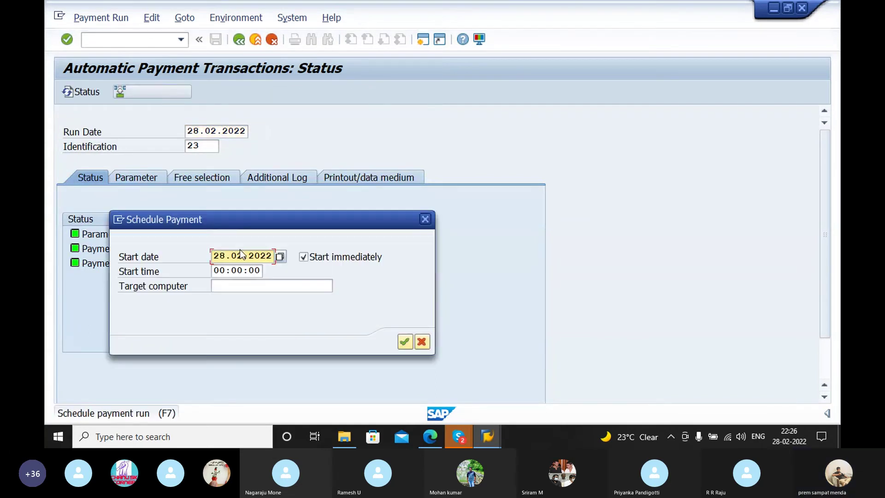
click(409, 339)
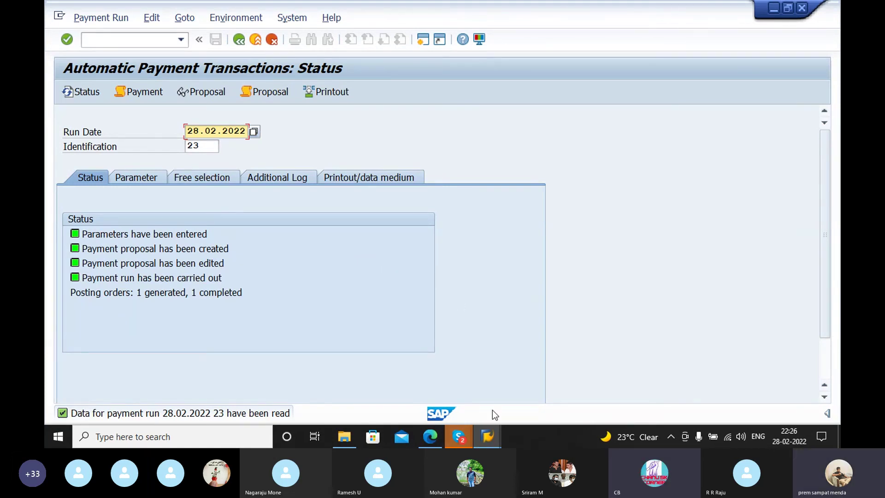
click(484, 437)
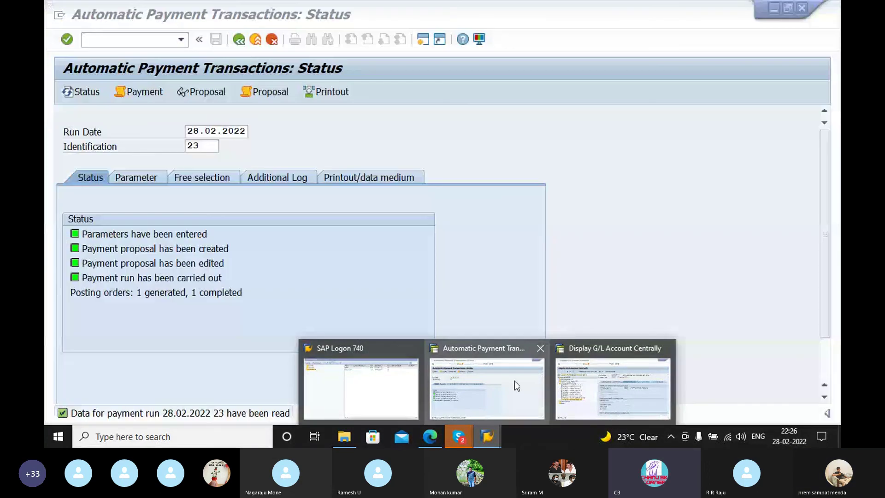
click(515, 381)
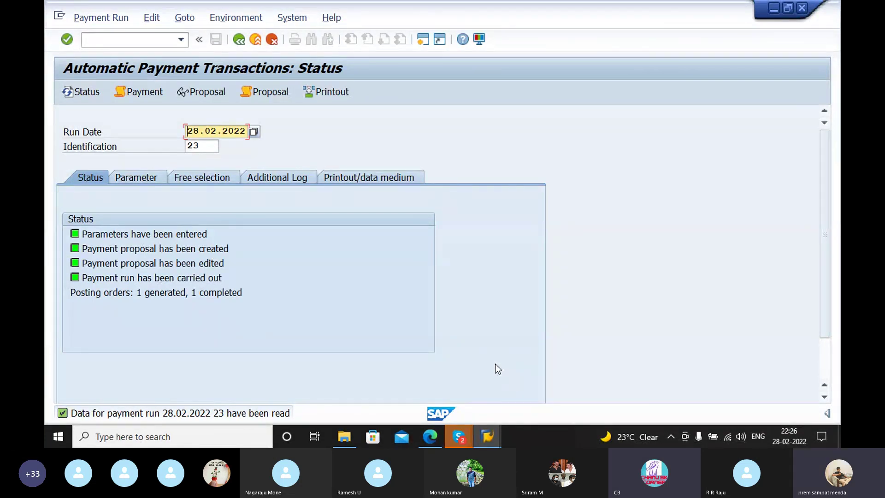
Step: Bring the Skype call to the front and open its stop-sharing options
mouse_move(453, 436)
click(443, 393)
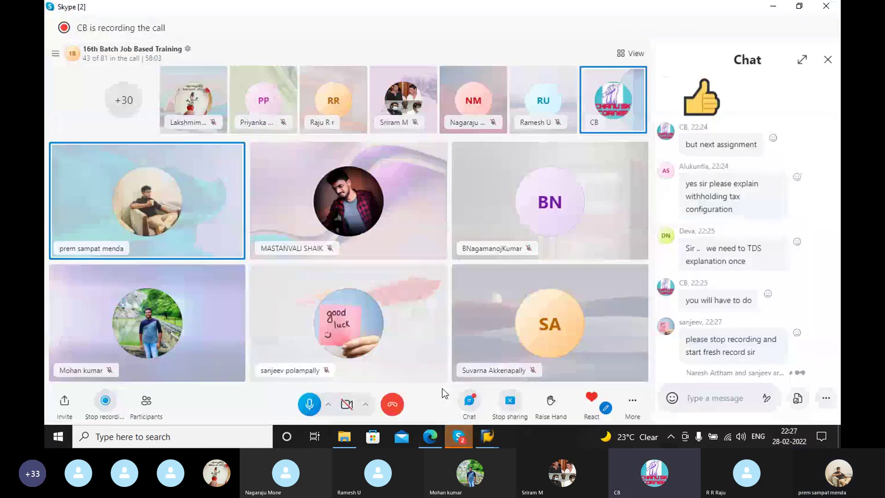
click(511, 402)
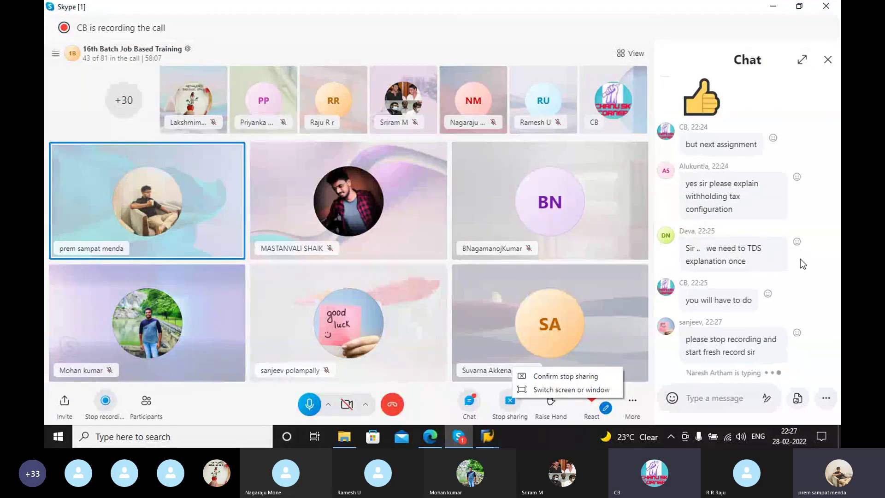